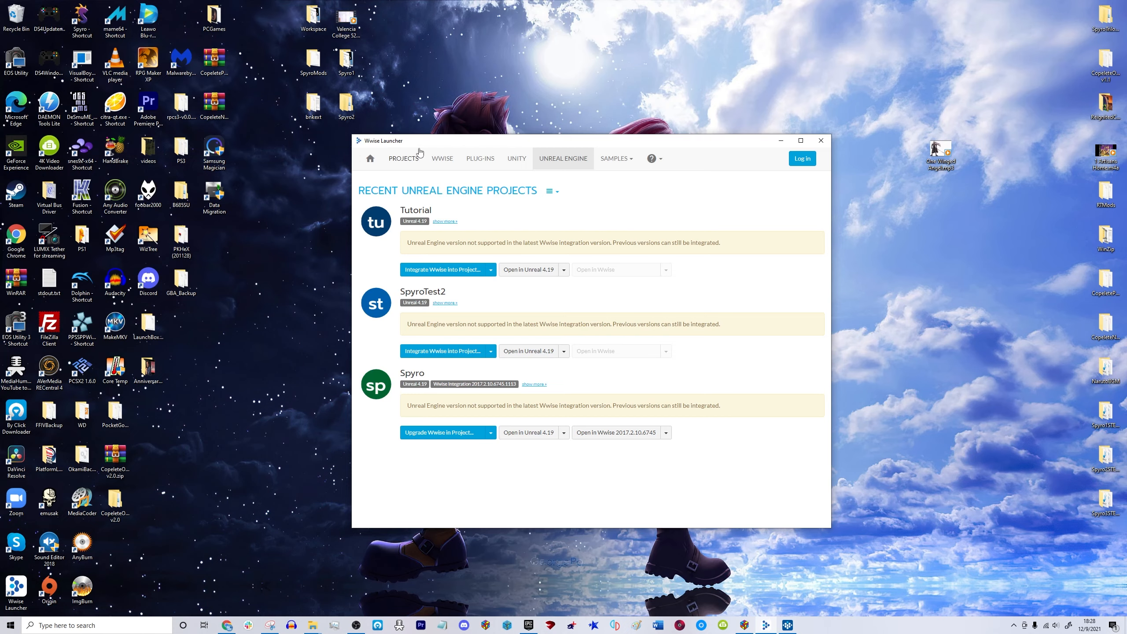
Look through the Audiokinetic Wwise product page in Chrome down to its Getting Started section, and return to the Wwise Launcher.
drag(431, 146, 427, 149)
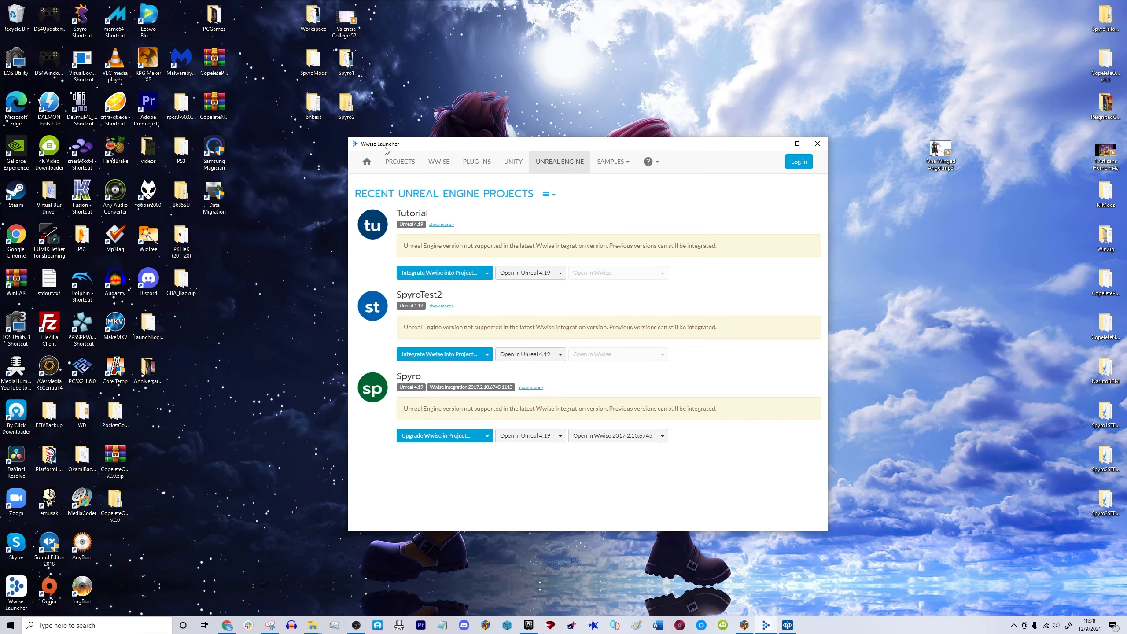
click(227, 626)
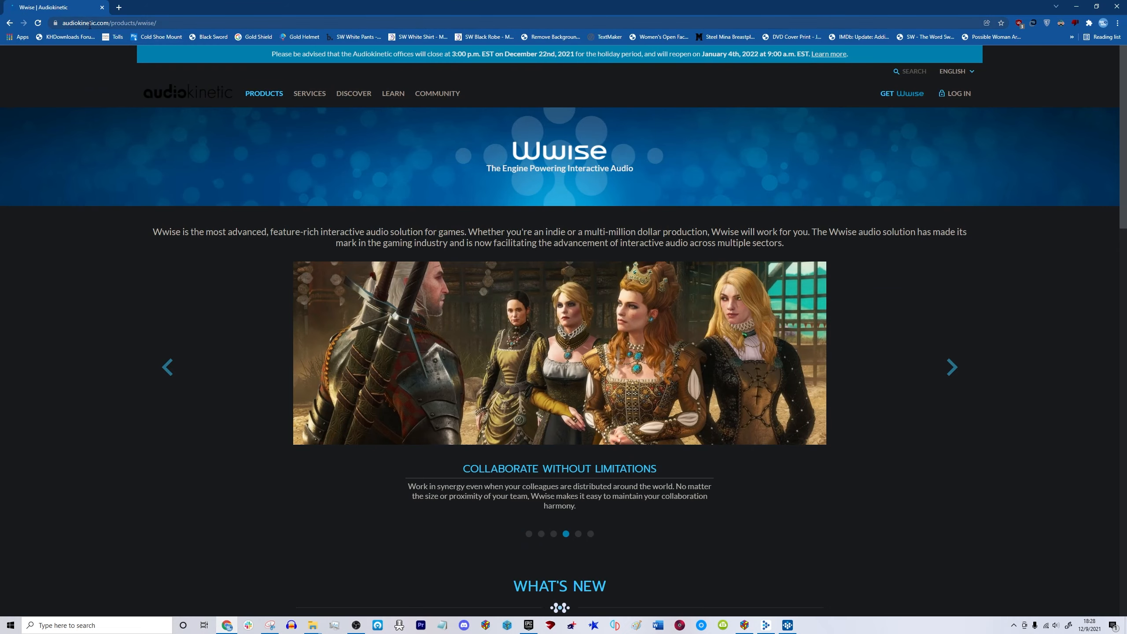
scroll(161, 312, down, 8)
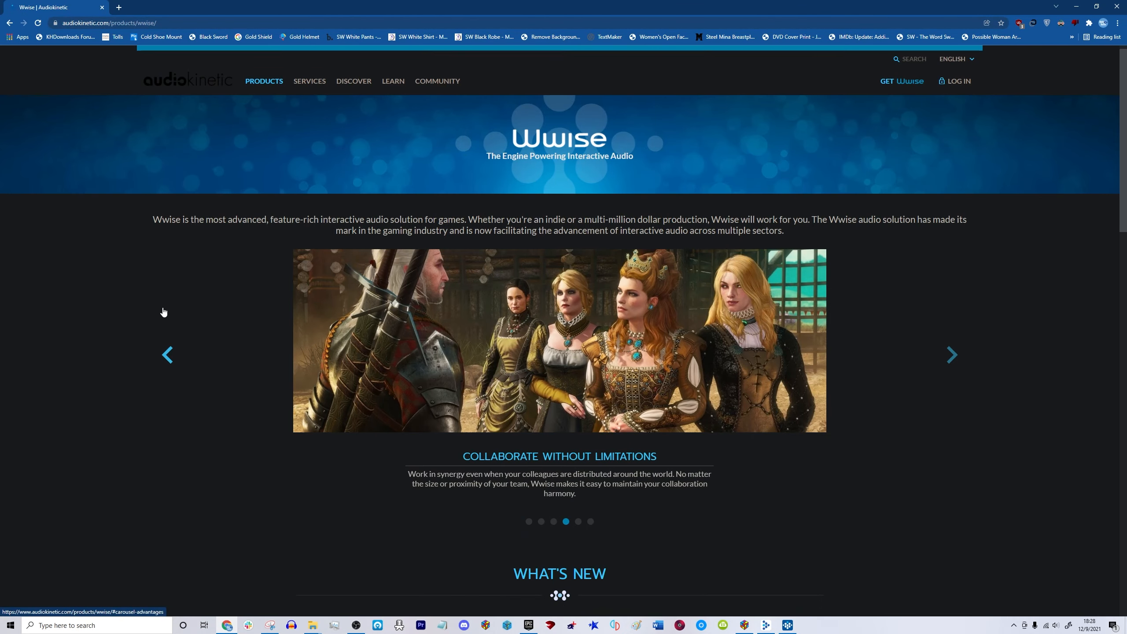
scroll(181, 292, up, 8)
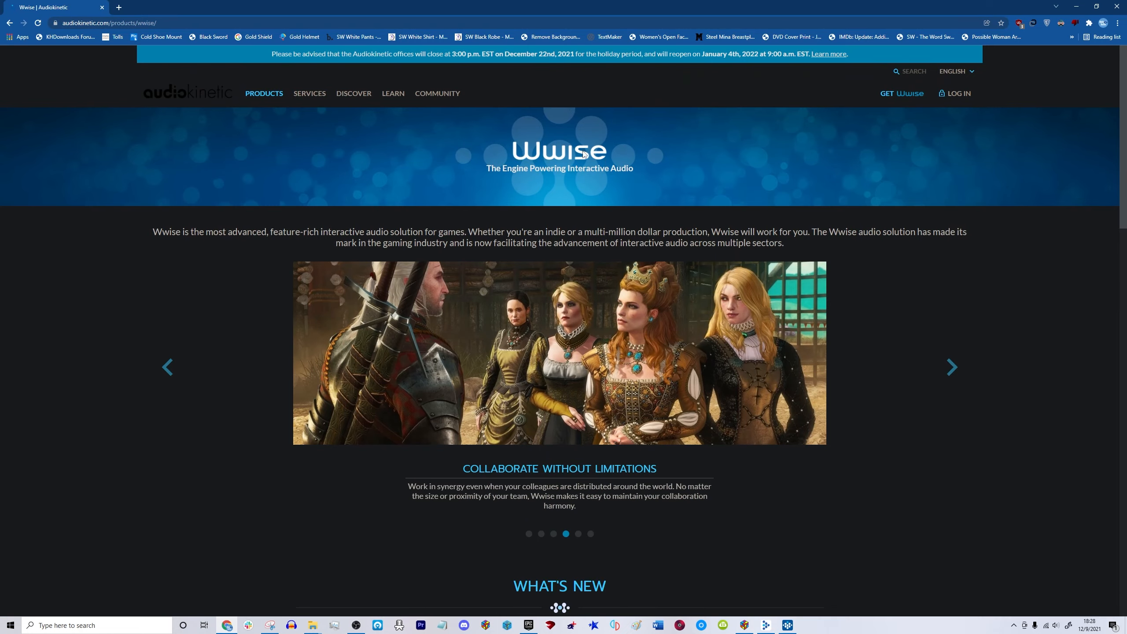
scroll(173, 348, down, 15)
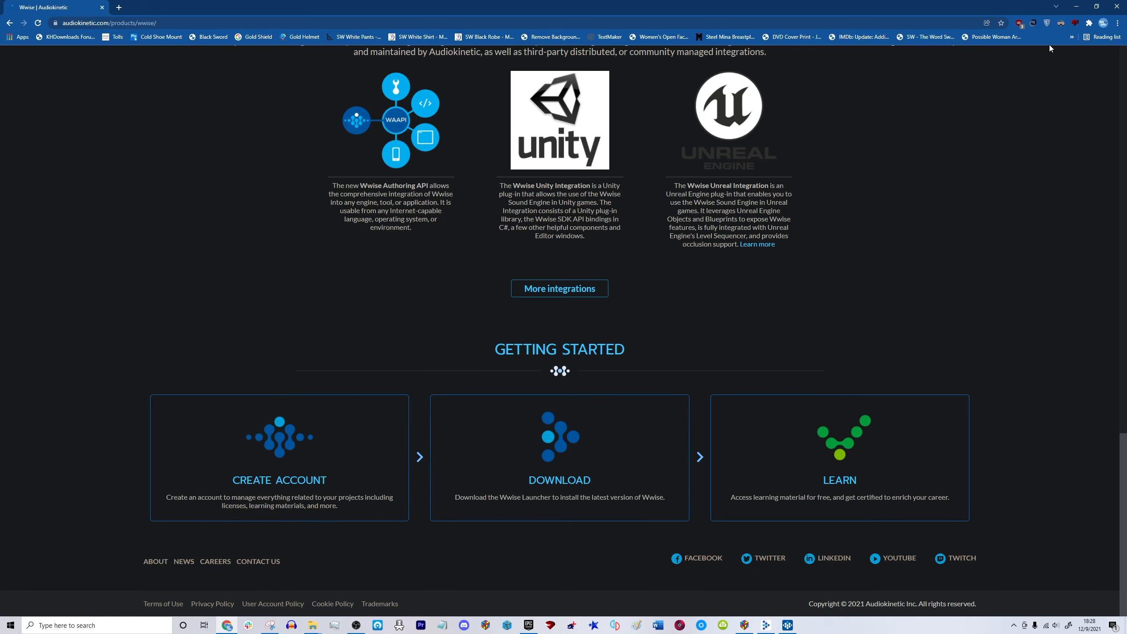
click(1075, 5)
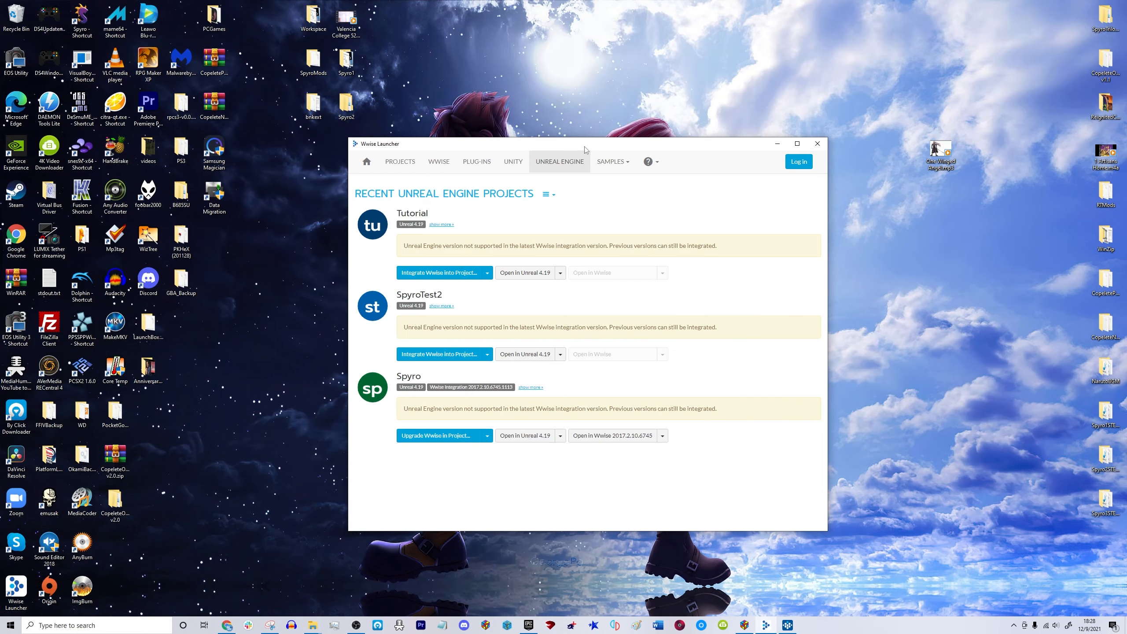
Look at the Wwise Launcher's home and Unreal Engine pages, and open the Wwise versions page.
mouse_move(586, 148)
mouse_down()
mouse_move(645, 154)
mouse_move(604, 151)
mouse_up()
click(384, 166)
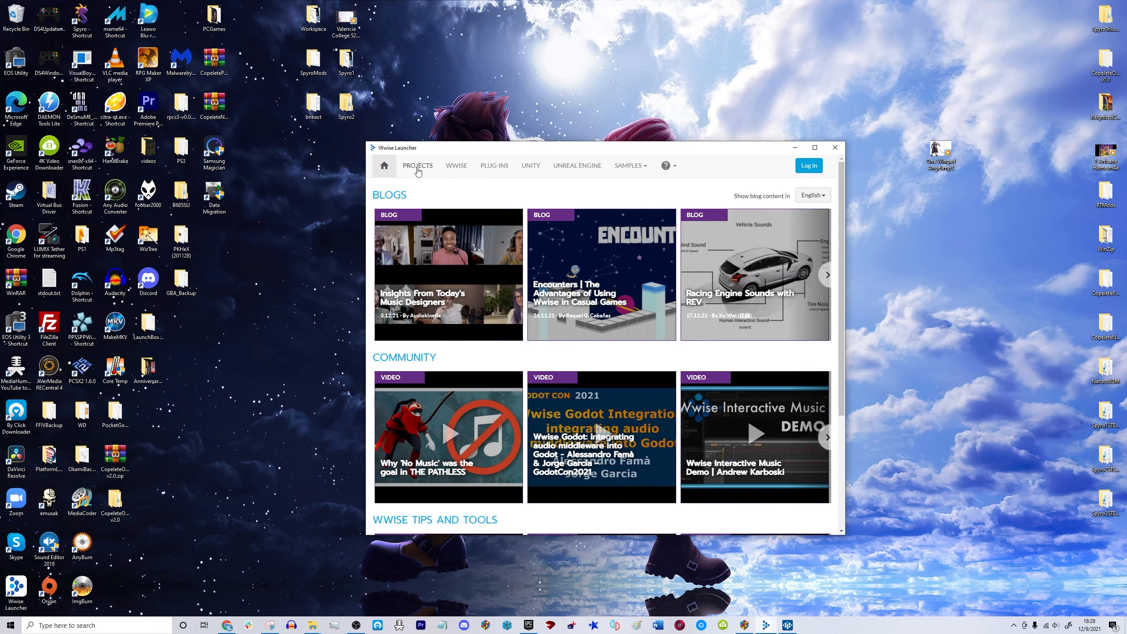
click(573, 169)
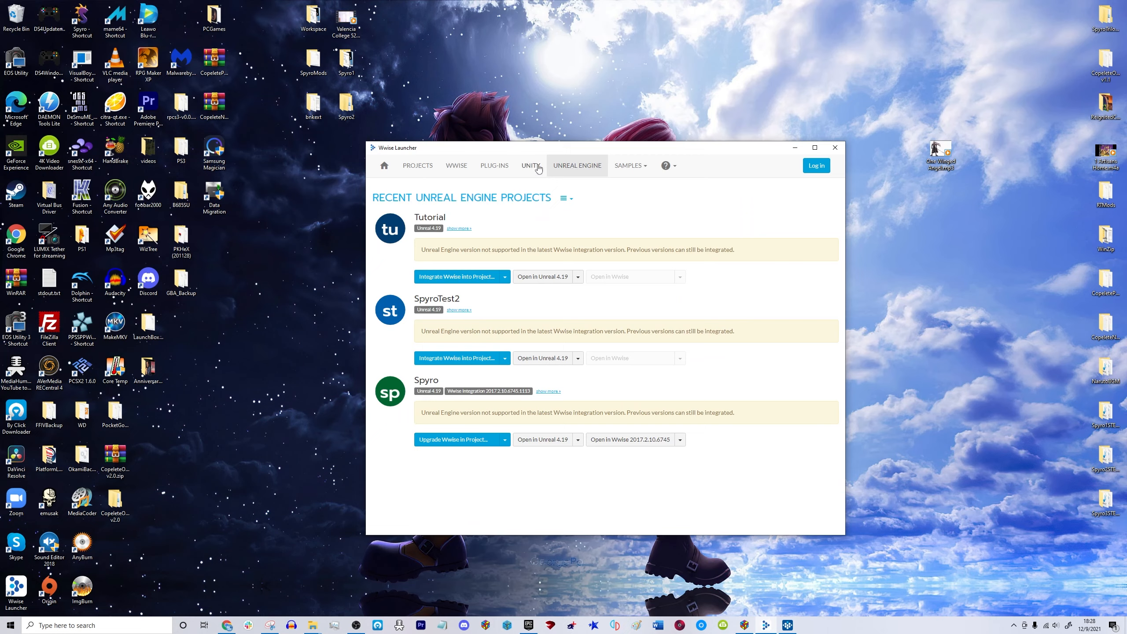
click(464, 168)
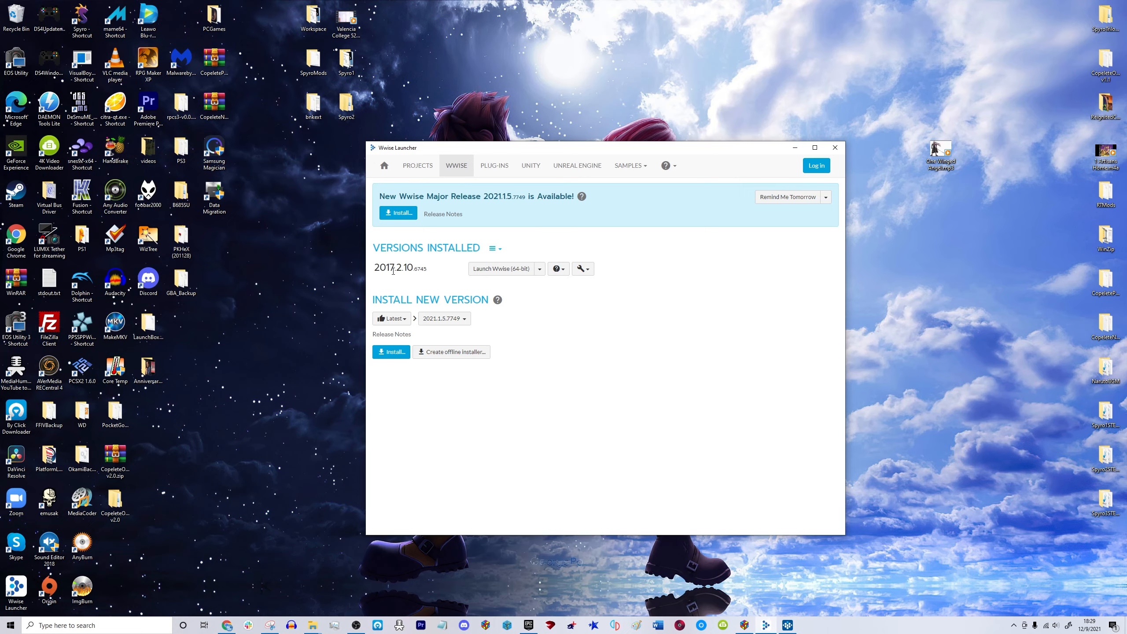
Highlight the installed Wwise version number to check it is 2017.2.10.6745.
drag(375, 266, 434, 272)
click(435, 272)
drag(416, 268, 376, 268)
click(438, 274)
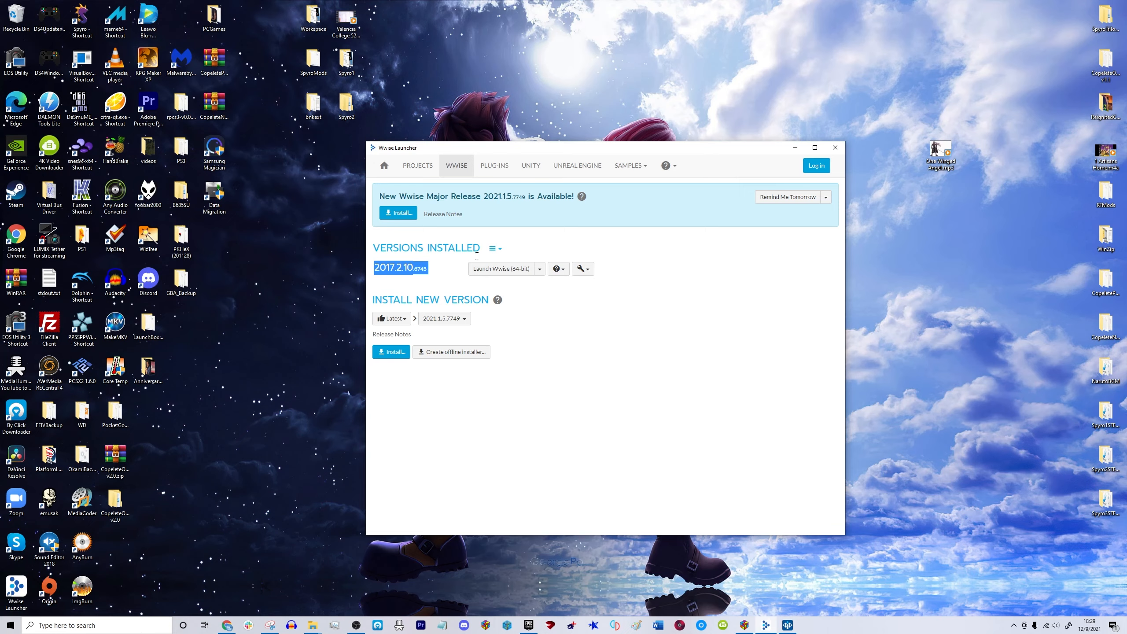
click(381, 268)
drag(380, 269, 423, 268)
click(435, 270)
click(424, 268)
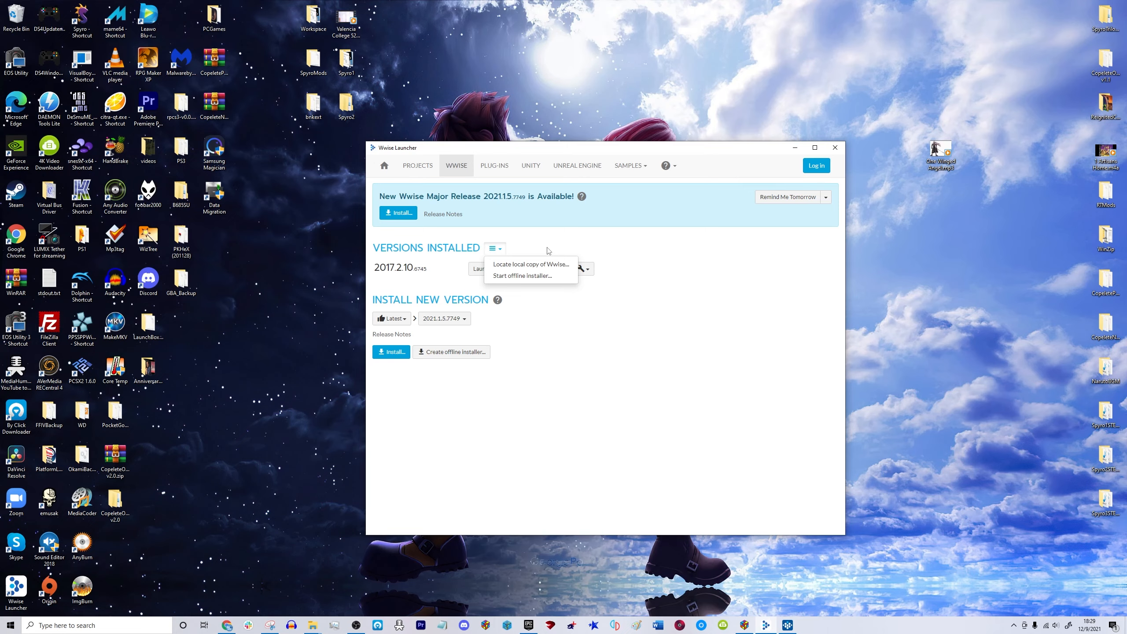
View the launch options of the installed Wwise and the list of newer versions offered for installation.
click(541, 270)
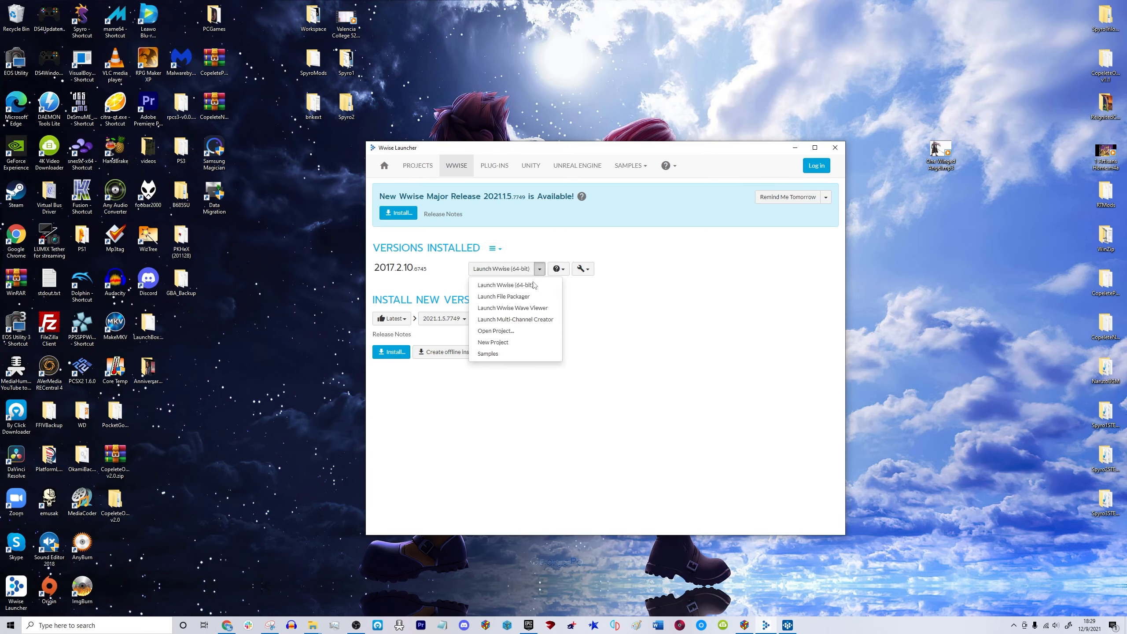
click(639, 327)
click(470, 318)
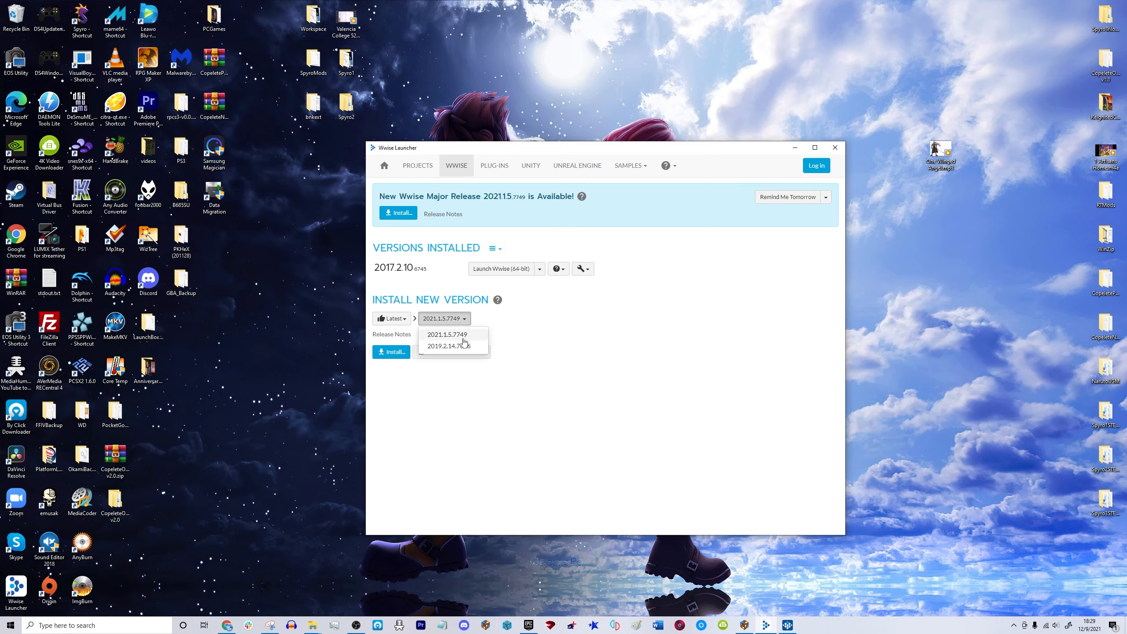
click(576, 325)
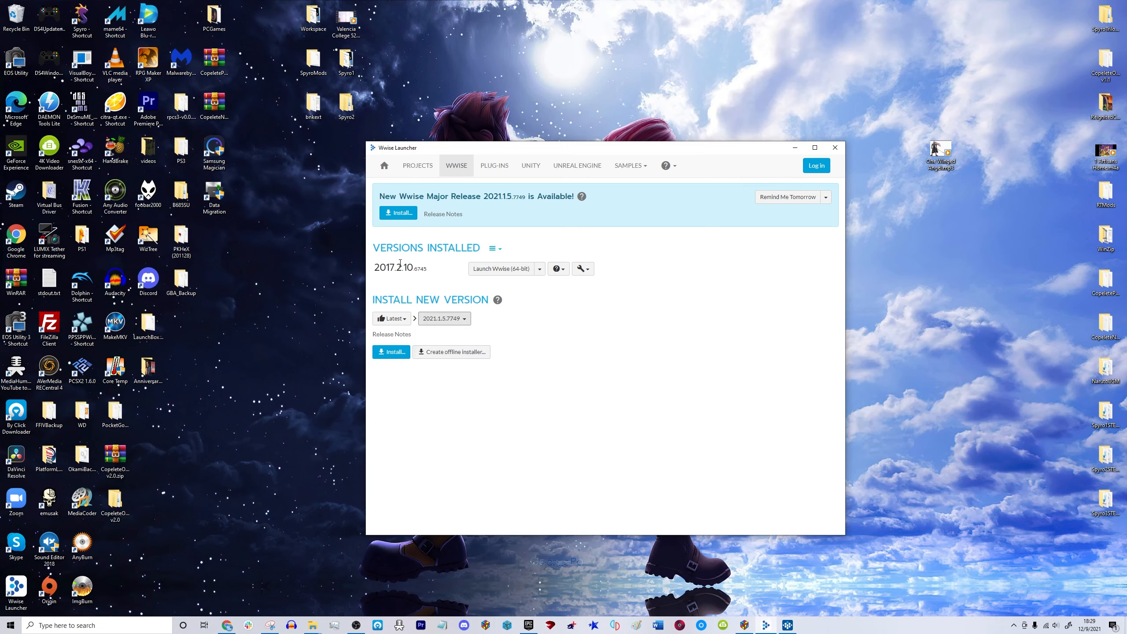
drag(380, 268, 430, 273)
click(430, 273)
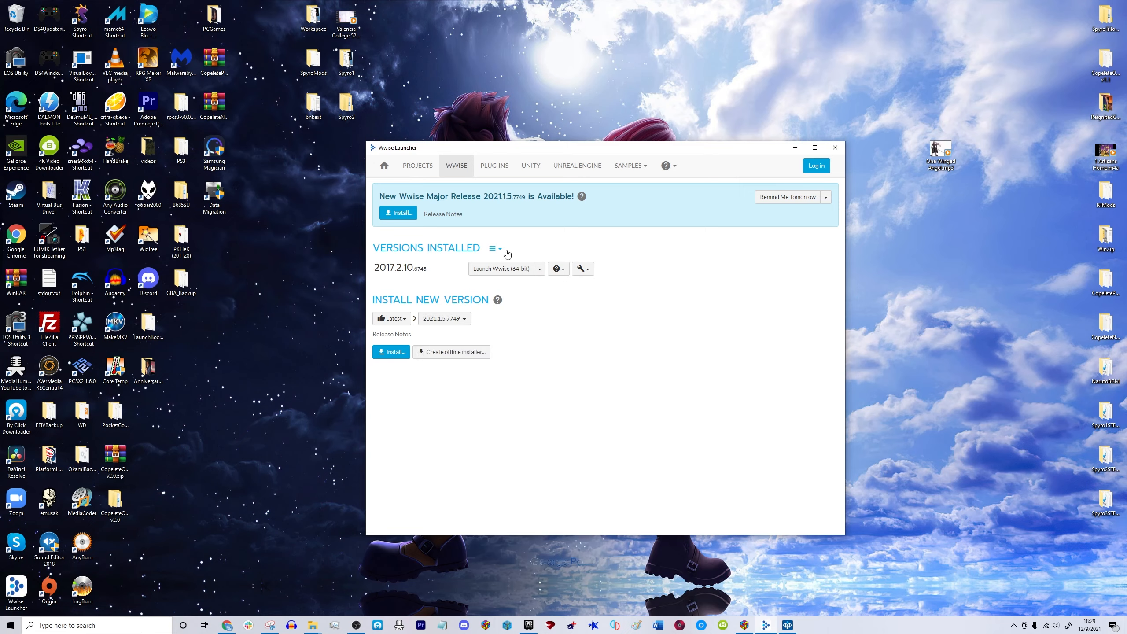
click(494, 249)
click(454, 268)
drag(386, 268, 429, 270)
click(429, 269)
drag(380, 268, 444, 273)
click(428, 270)
click(444, 273)
drag(386, 263, 436, 270)
click(436, 270)
Check the installed Unreal Engine version in the Epic Games Launcher and compare it with the Wwise version in the Wwise Launcher.
click(528, 625)
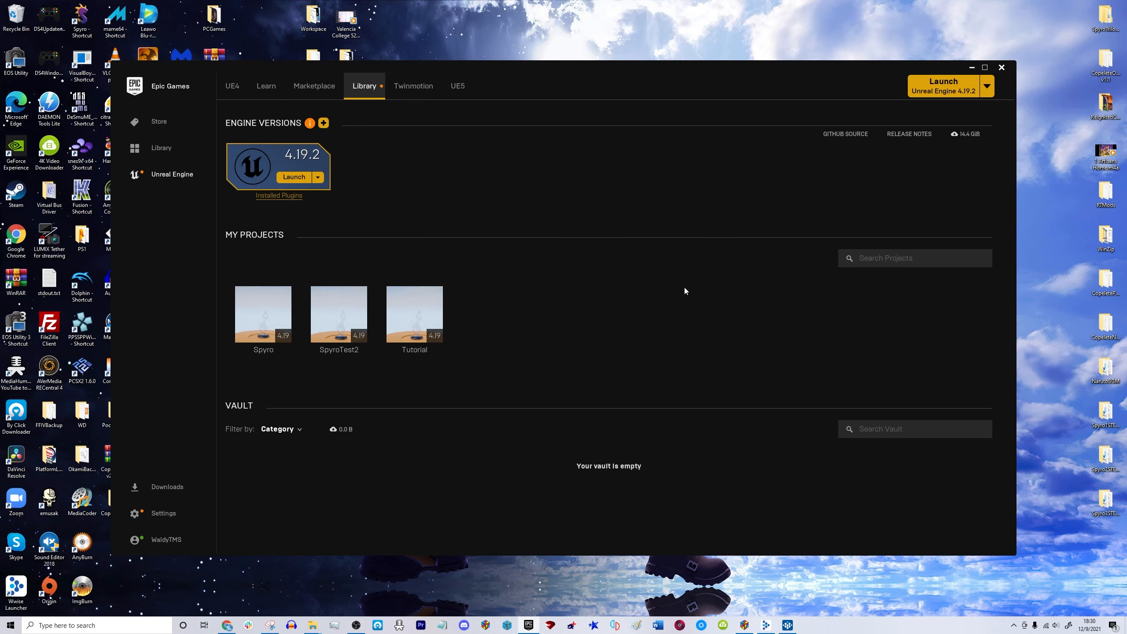
click(767, 626)
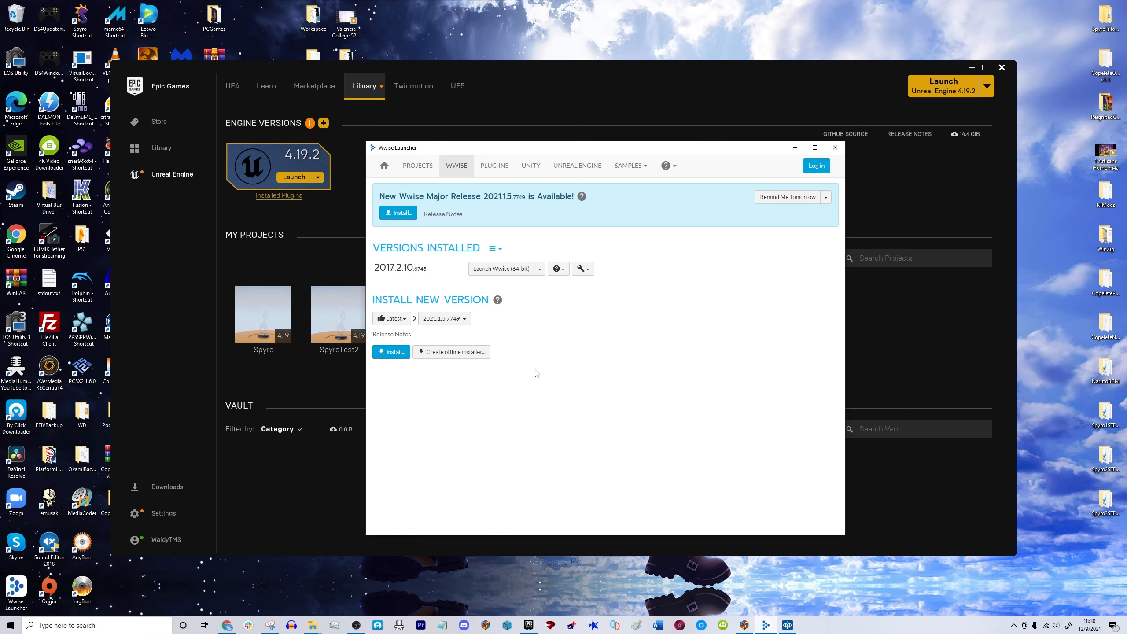
drag(392, 269, 428, 269)
click(428, 268)
drag(390, 269, 437, 275)
click(437, 275)
click(435, 273)
drag(387, 267, 430, 270)
click(432, 271)
Switch to the Epic Games Launcher library and open the Spyro project in Unreal Engine 4.19.
click(795, 147)
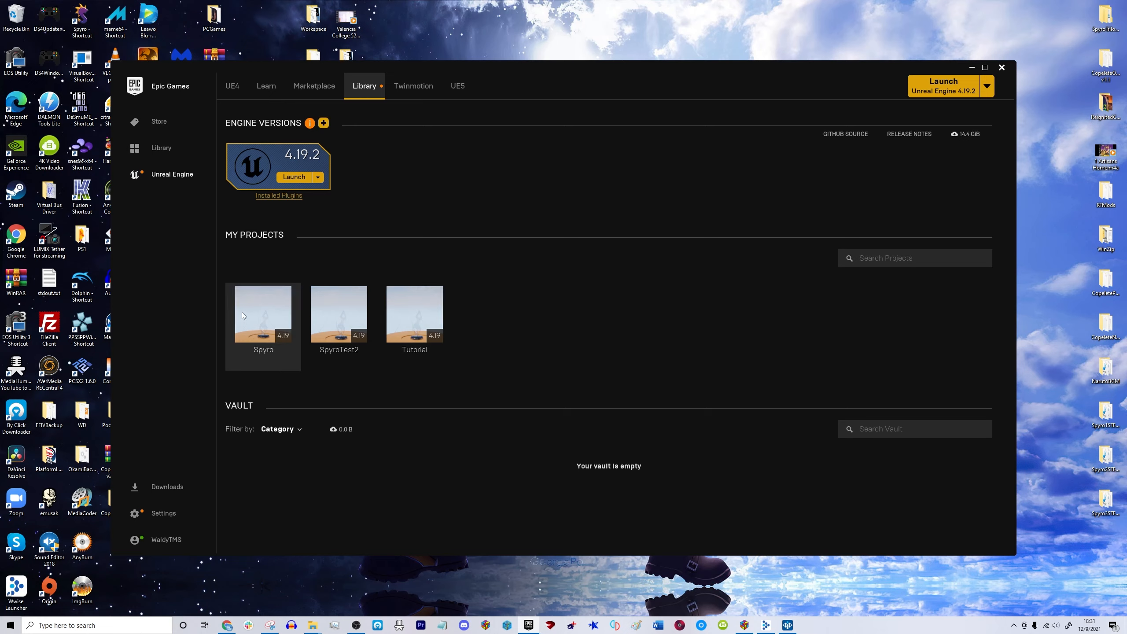
mouse_move(242, 316)
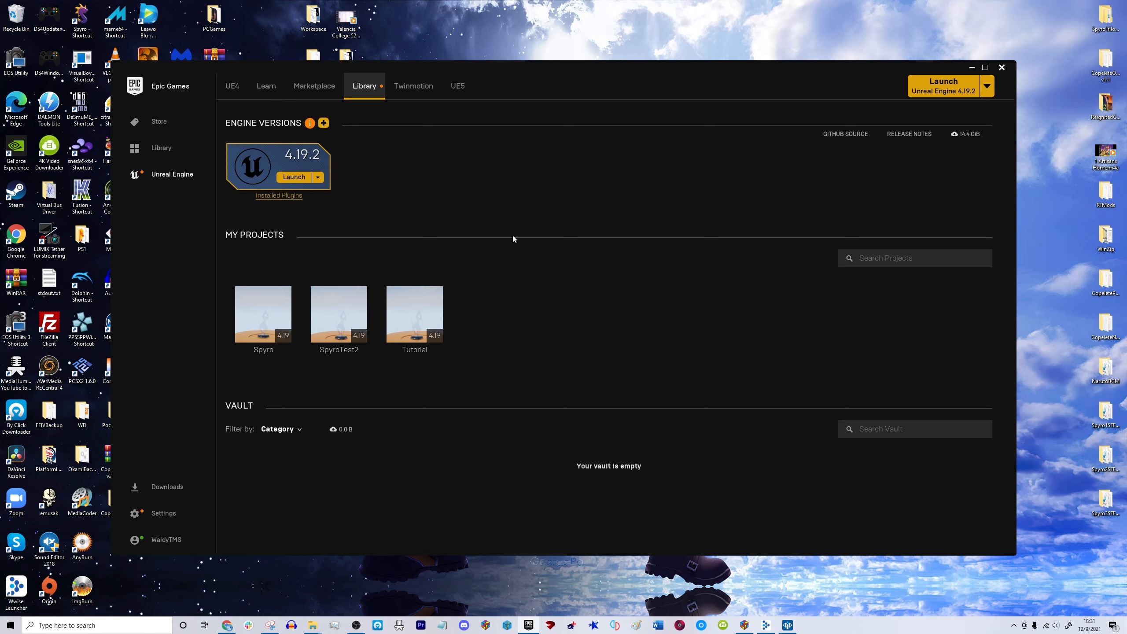
double_click(267, 307)
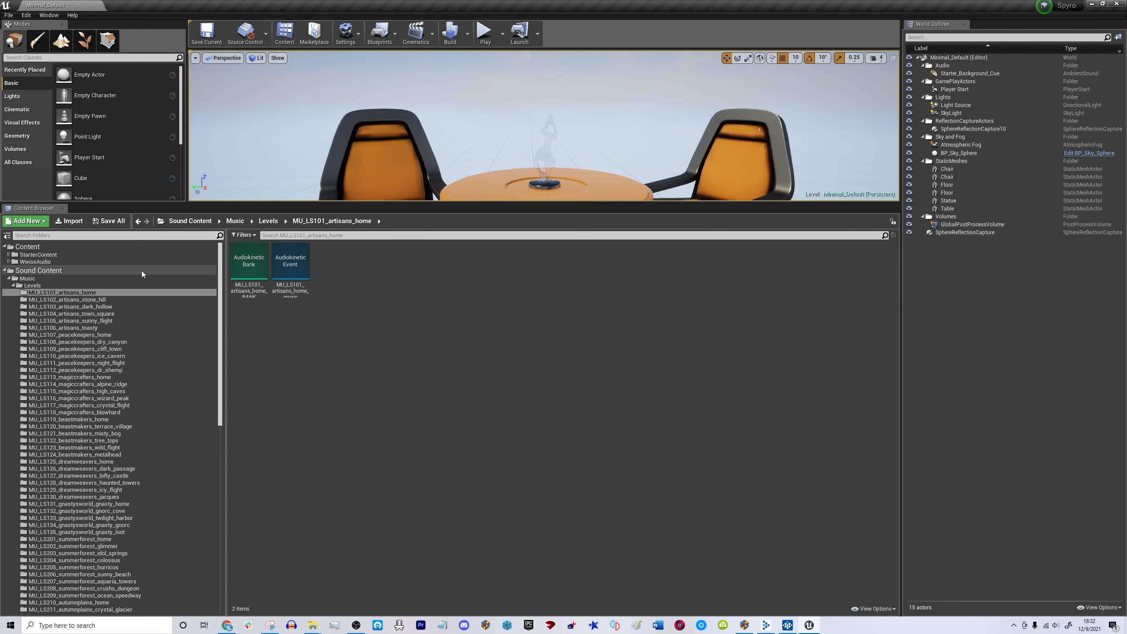
View the root Content folder of the Spyro project and the file commands, and close the Unreal editor.
click(45, 248)
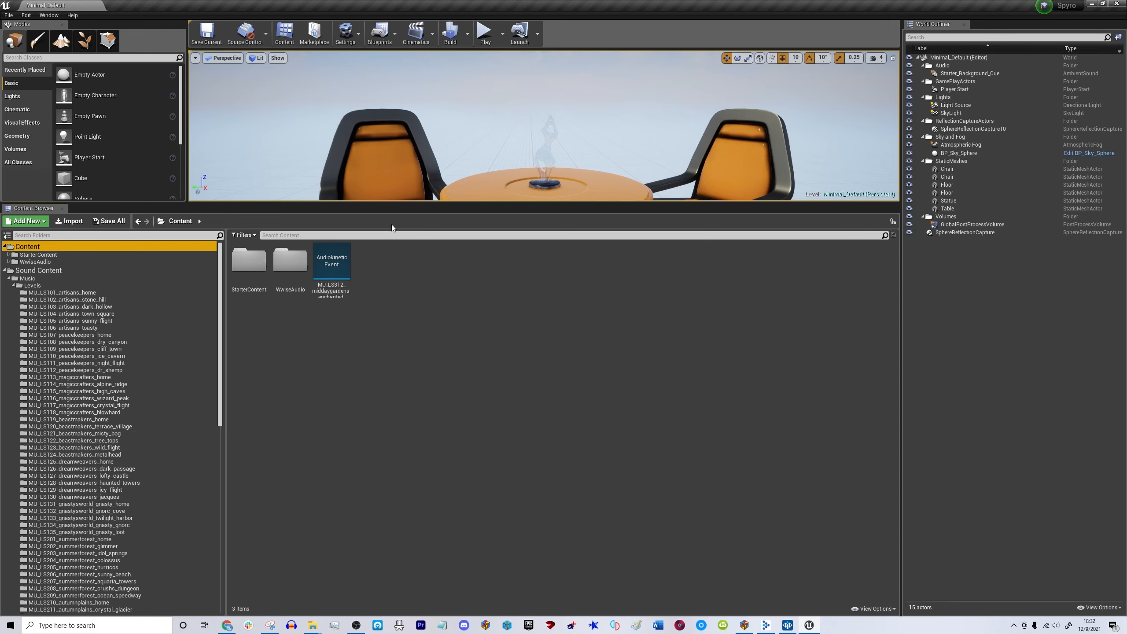
click(7, 16)
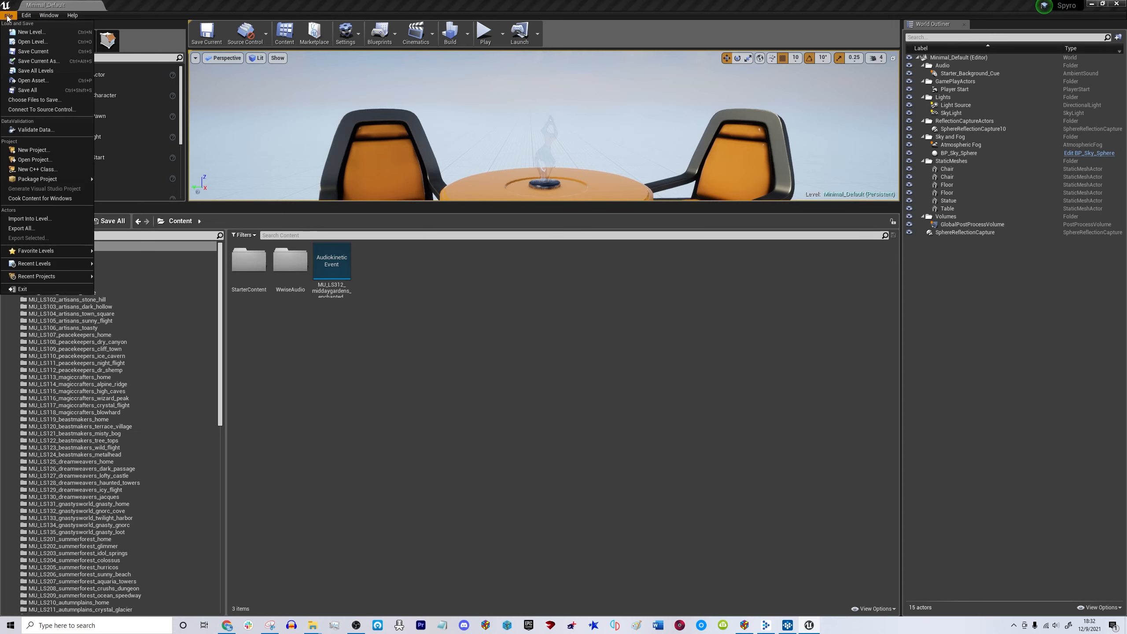
click(694, 304)
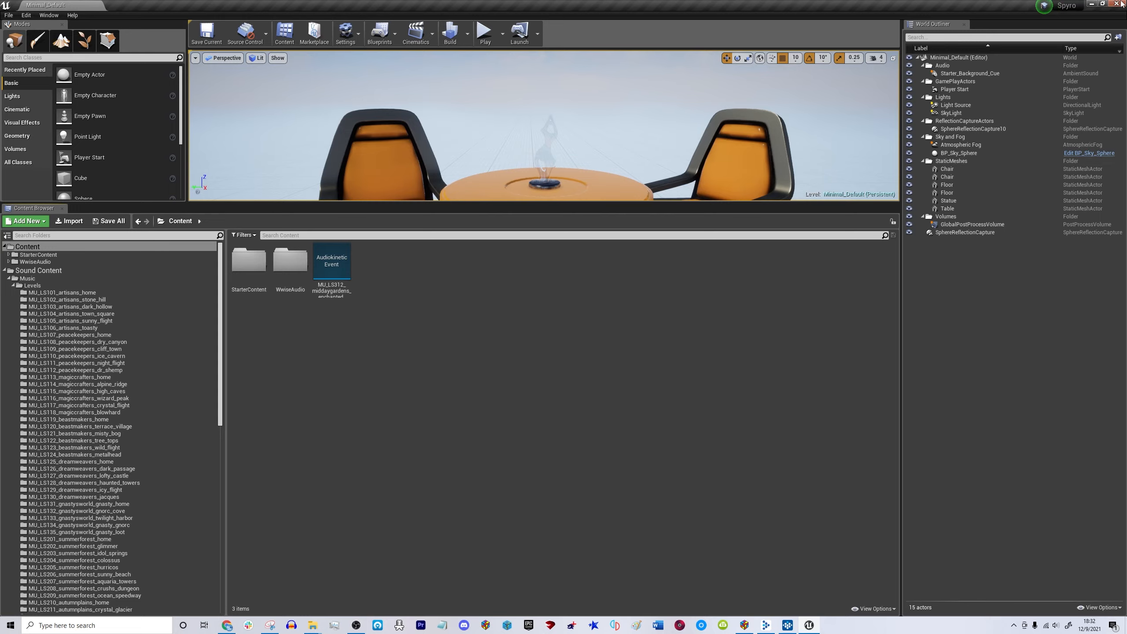
click(1122, 4)
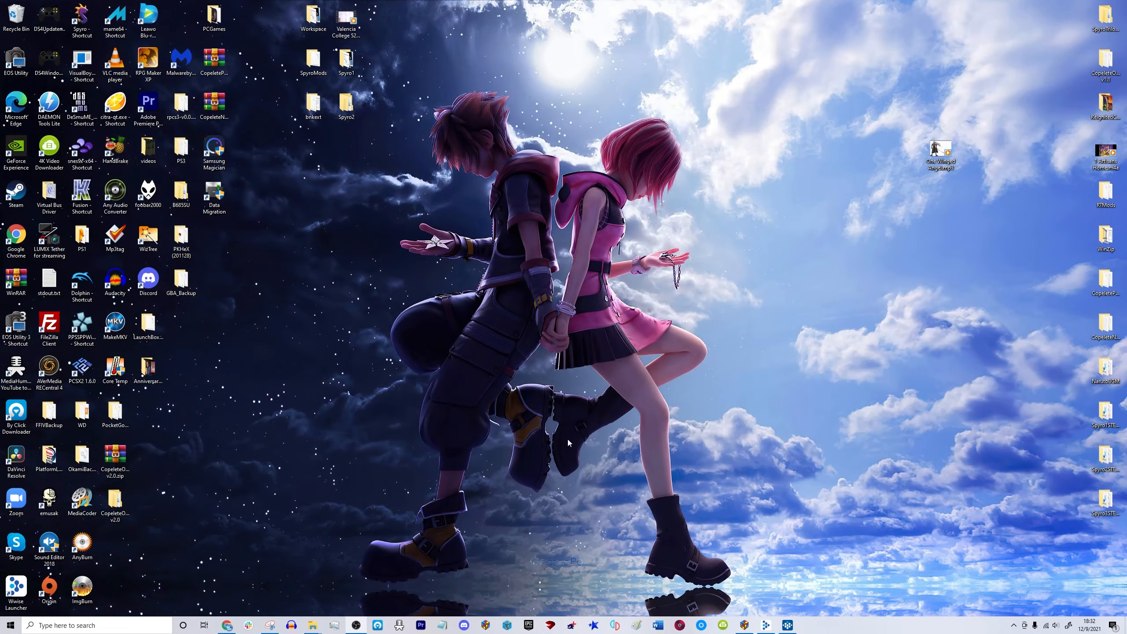
Open the Wwise Launcher's list of recent Unreal Engine projects and view its options for browsing to a project.
click(790, 628)
click(790, 628)
click(770, 627)
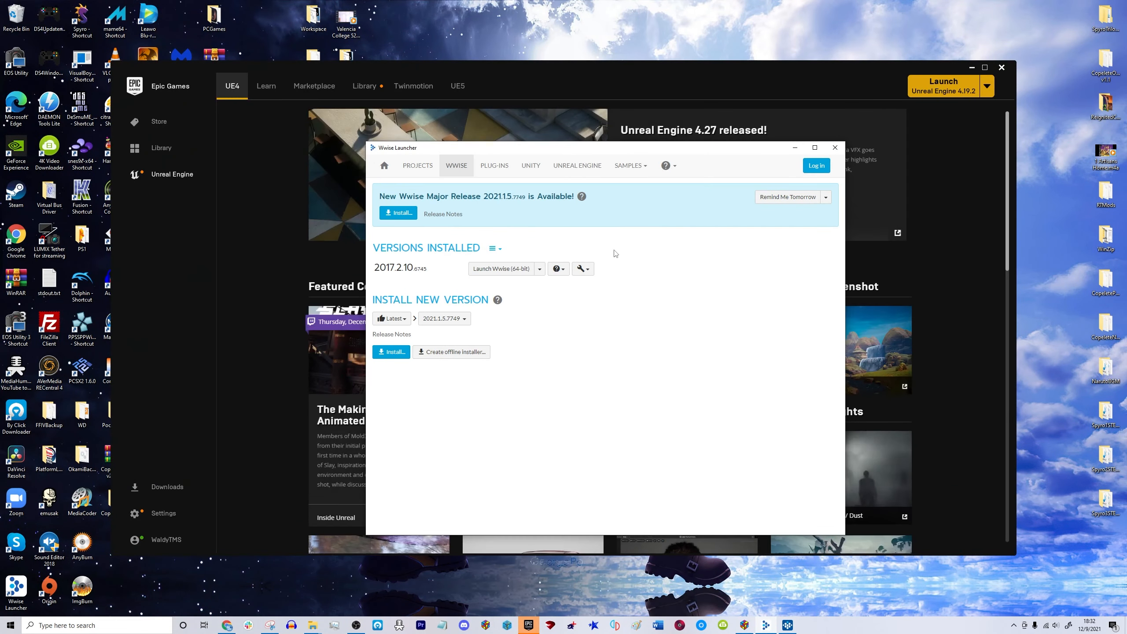
drag(609, 150, 555, 139)
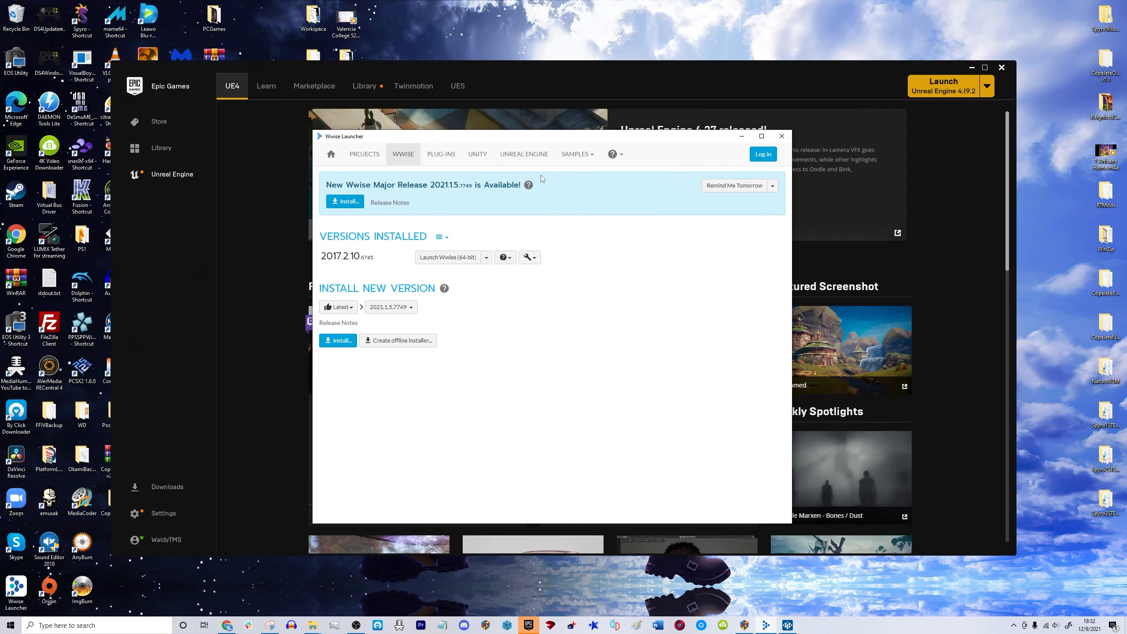
click(519, 155)
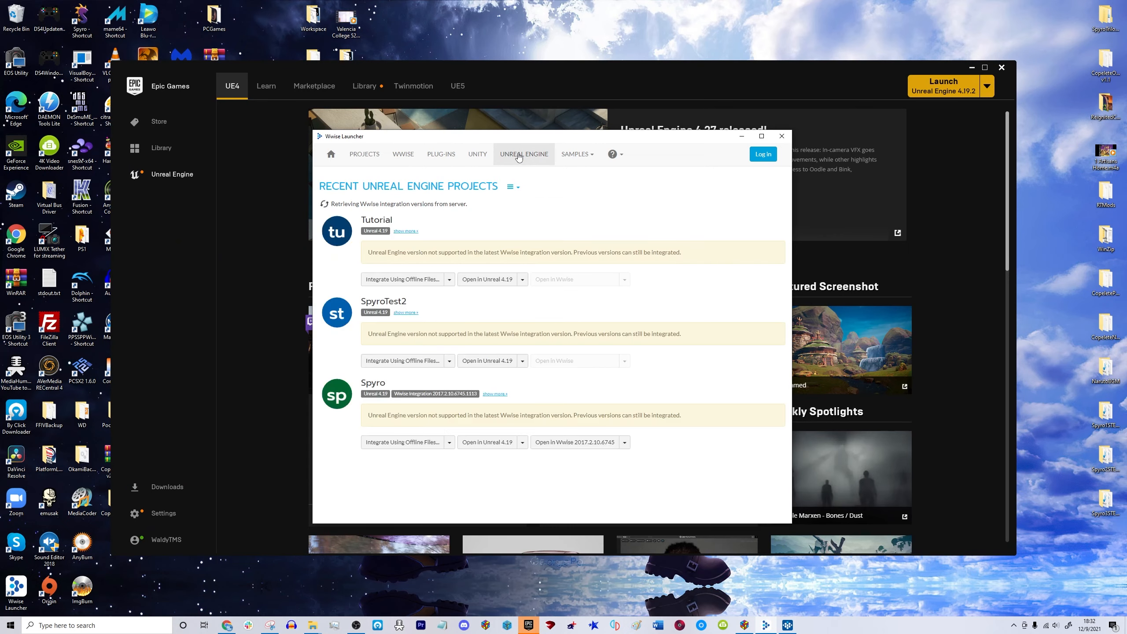
click(511, 186)
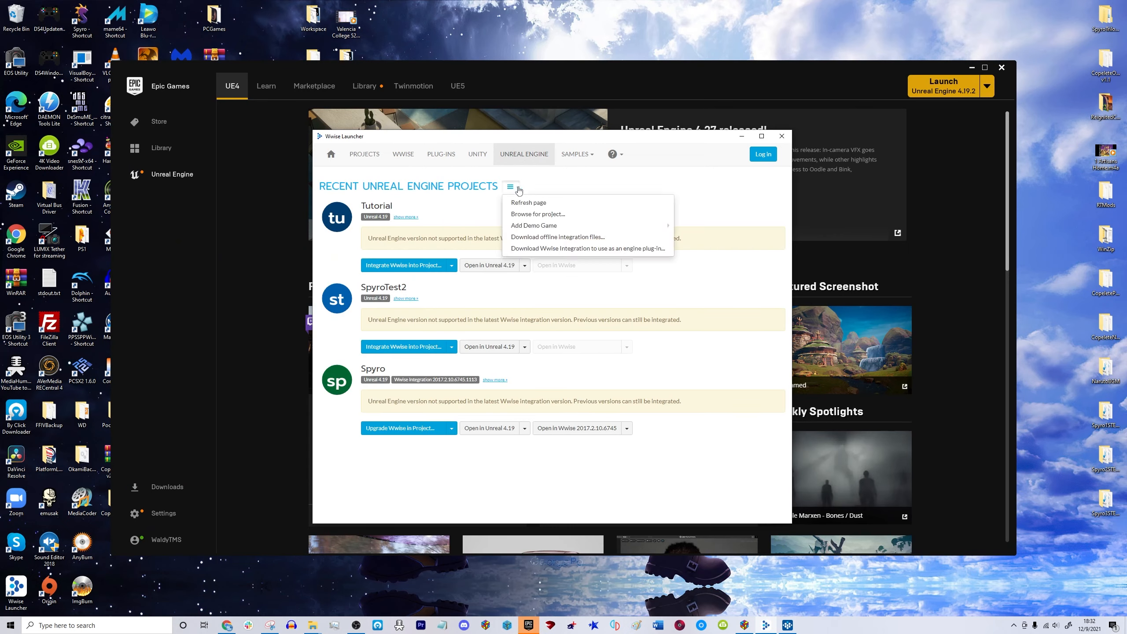
click(550, 189)
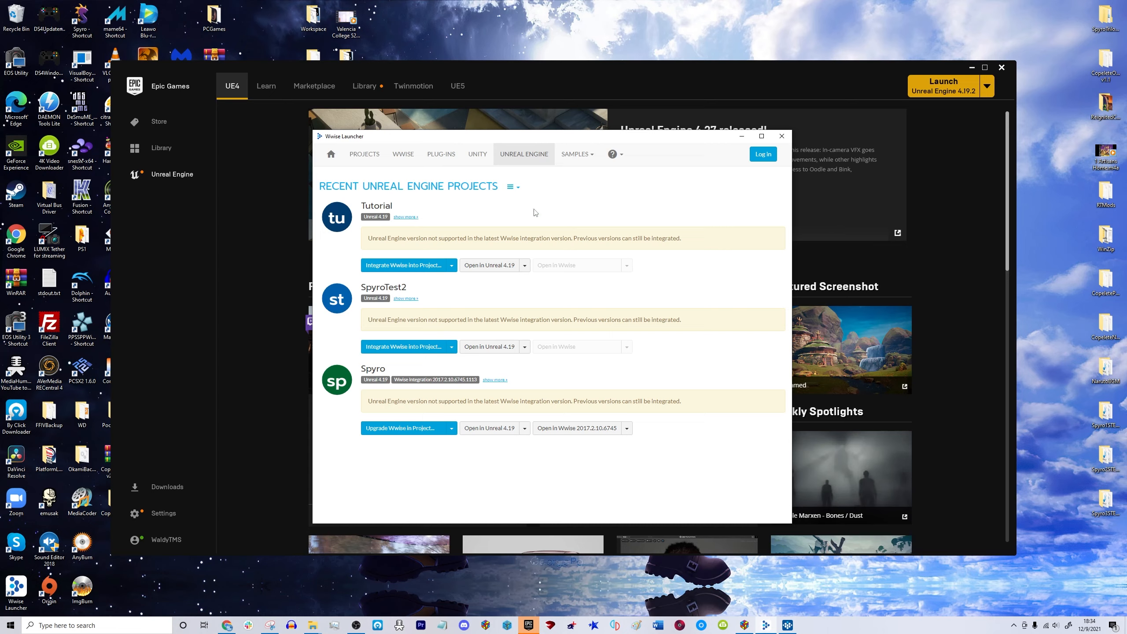
click(518, 187)
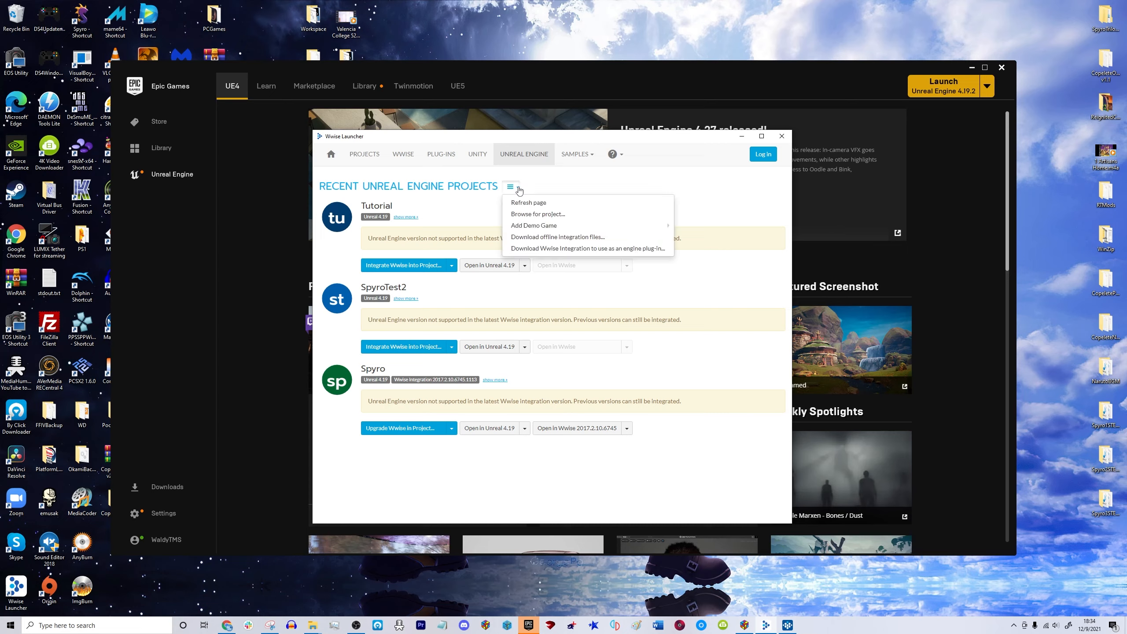
click(569, 179)
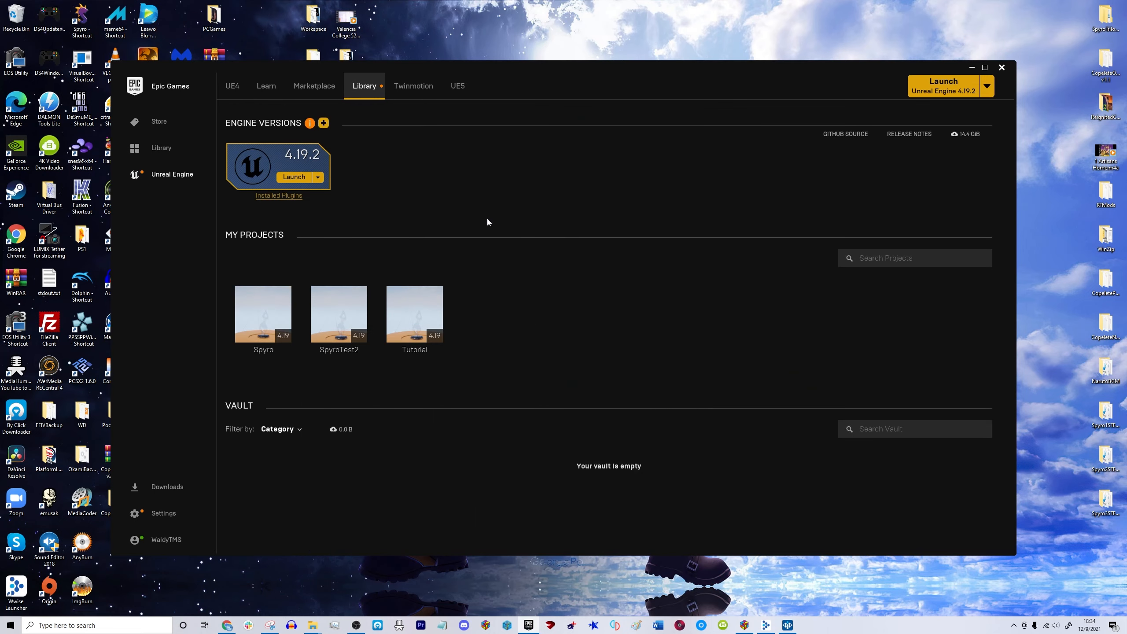
Open the Spyro project from the Epic Games library and expand the Sound Content and Music folders in the Content Browser.
double_click(263, 313)
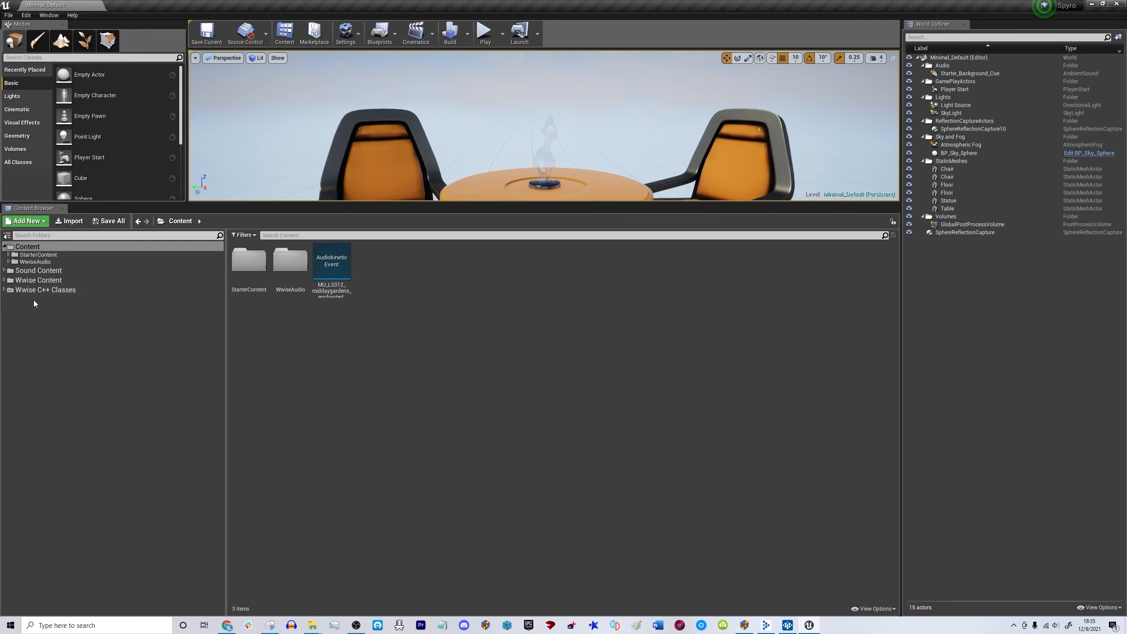
click(9, 273)
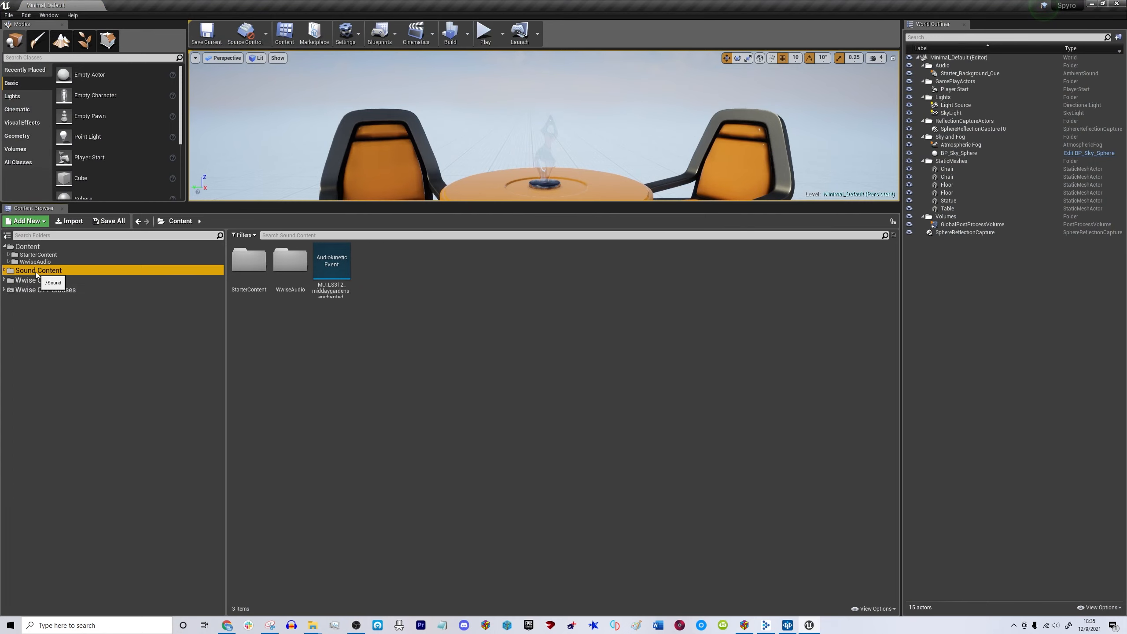
click(5, 271)
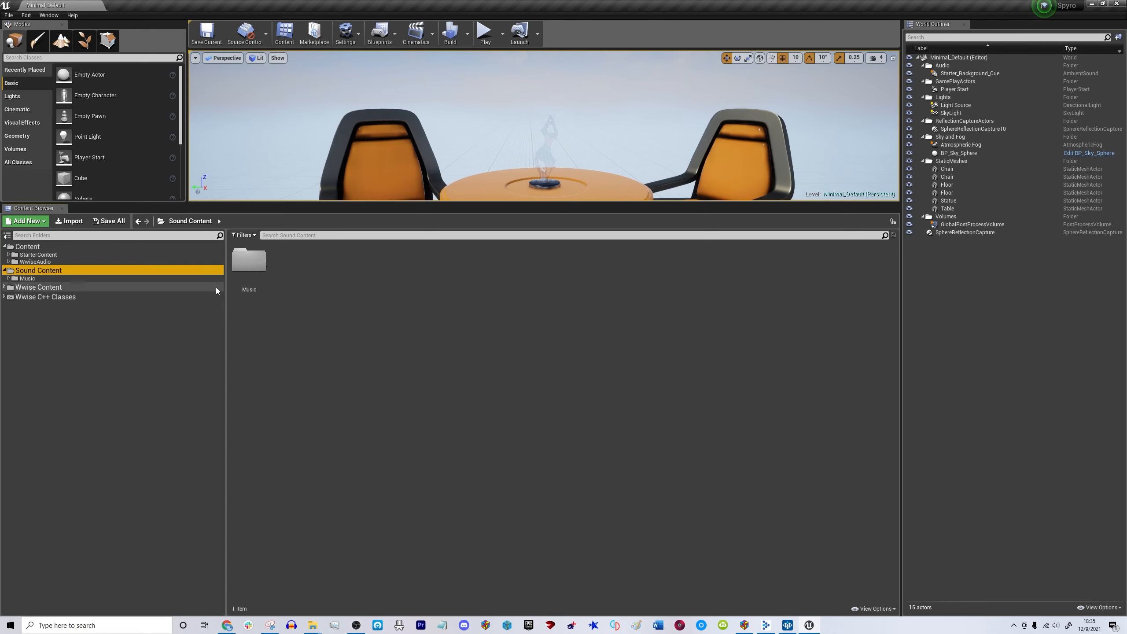
click(8, 278)
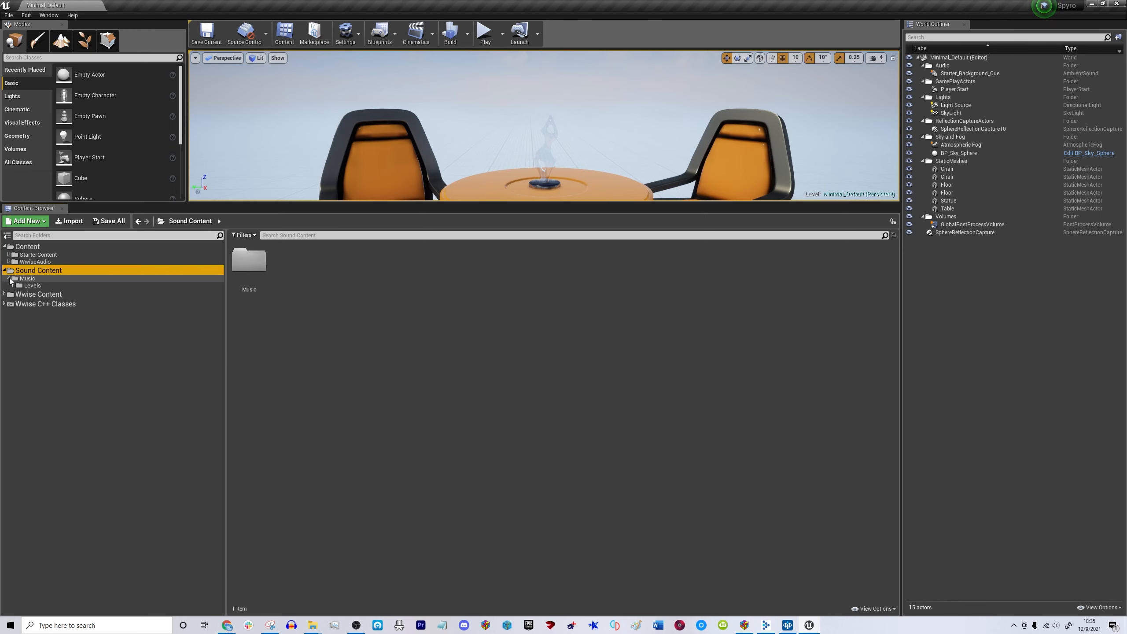
Expand the Levels folder under Music in the Content Browser and look through its level music folders.
click(13, 285)
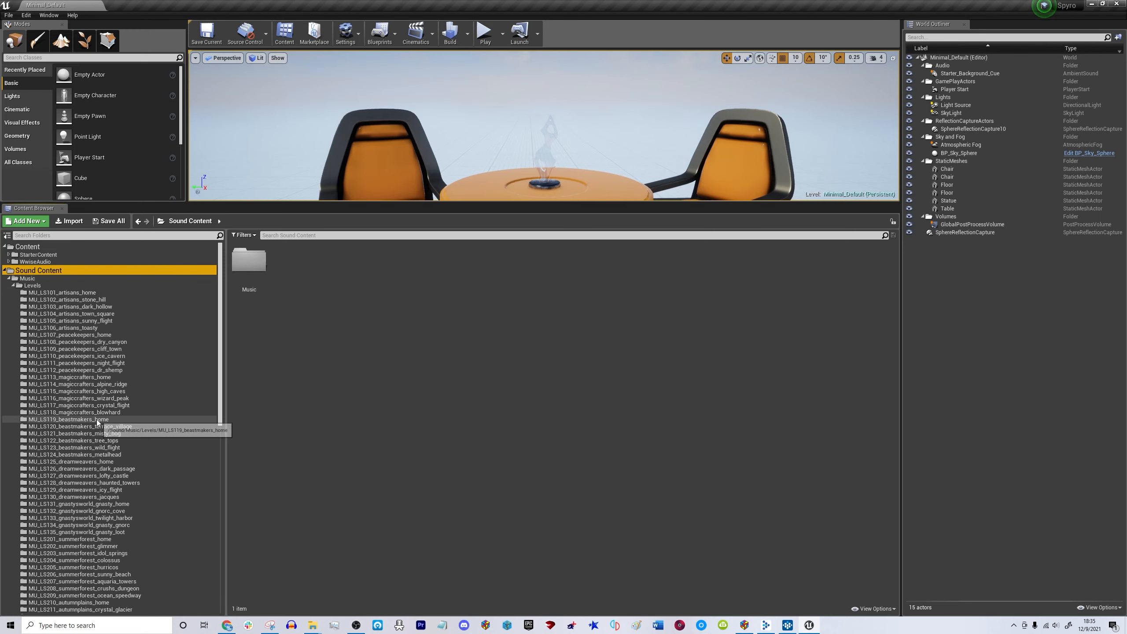
scroll(89, 400, down, 3)
scroll(111, 533, up, 3)
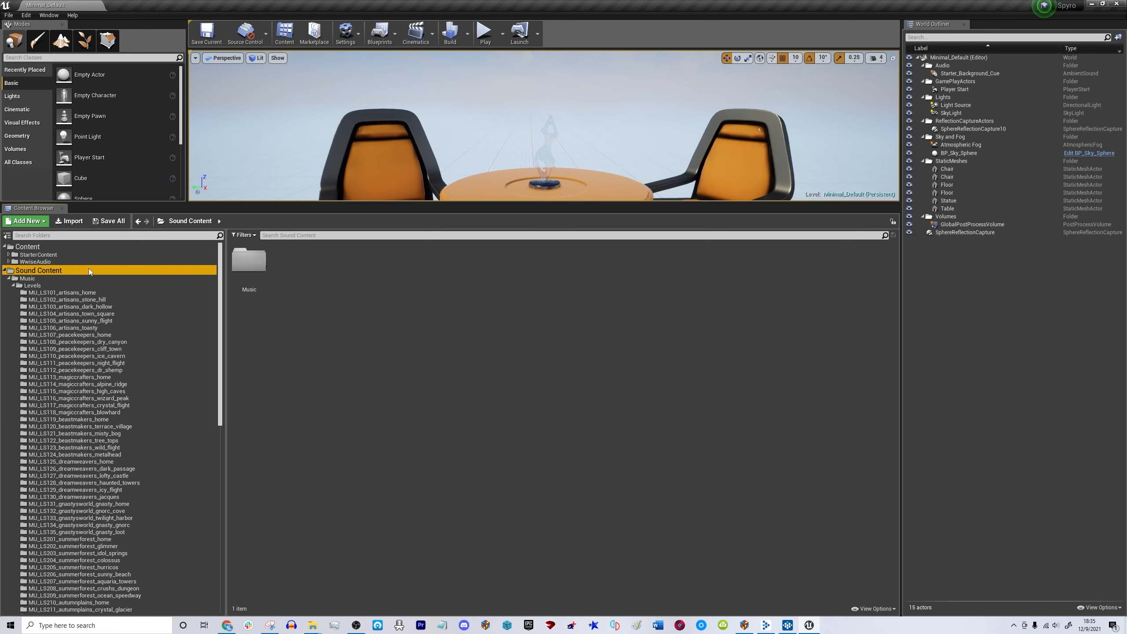
scroll(62, 320, down, 1)
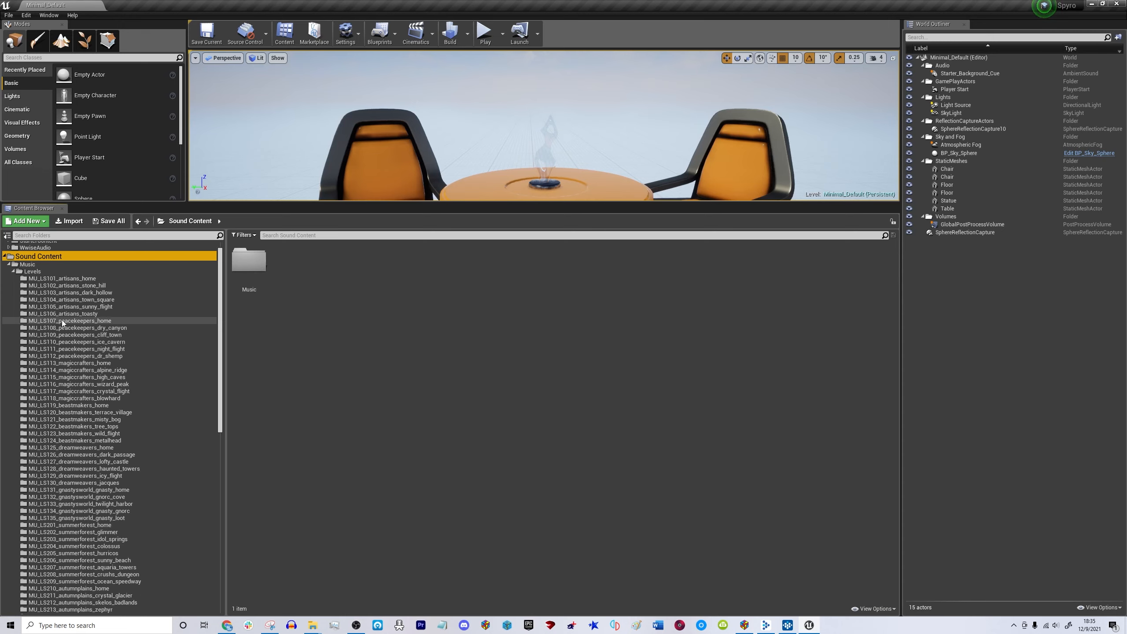
scroll(84, 356, up, 1)
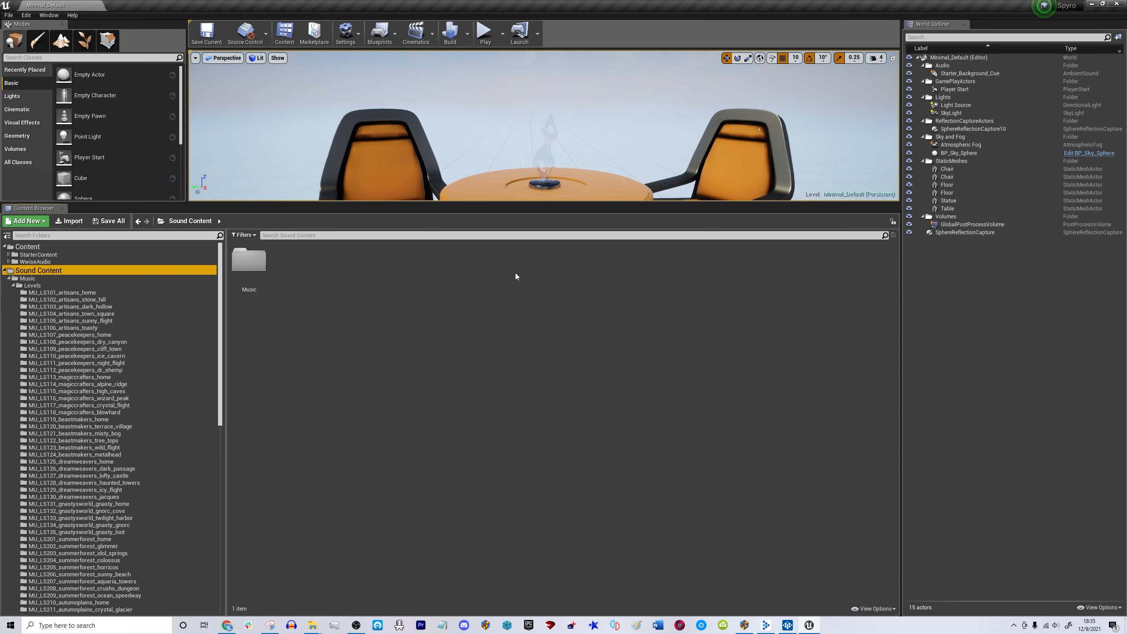
Switch to the Spyro project in Wwise, and check the Wwise Launcher's option for opening that project in Wwise 2017.2.10.6745.
mouse_move(787, 632)
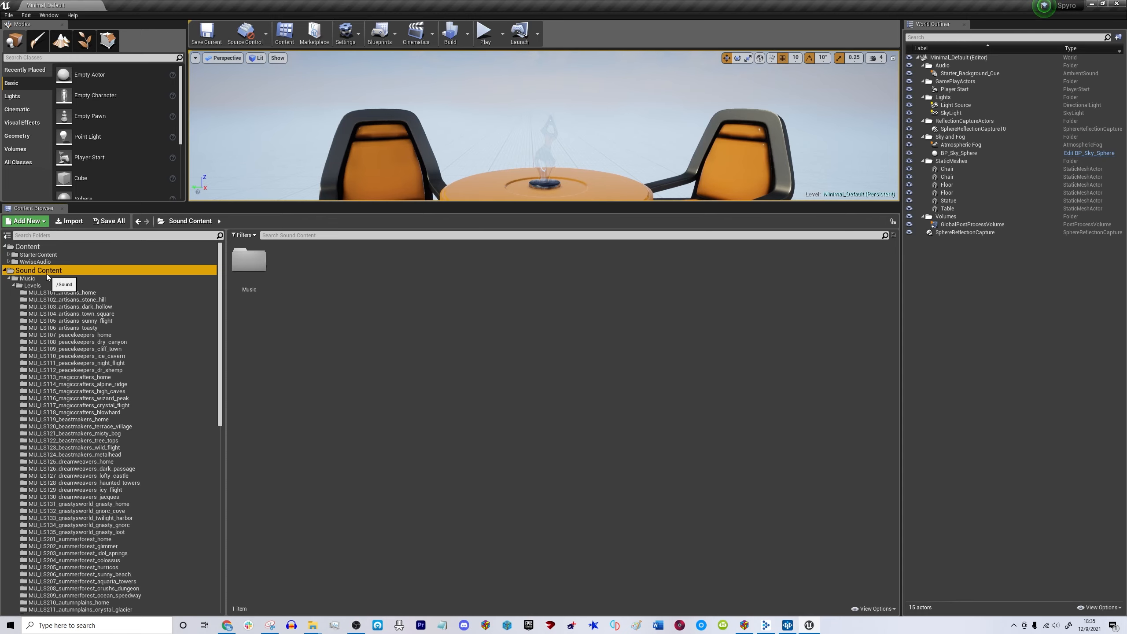
click(786, 626)
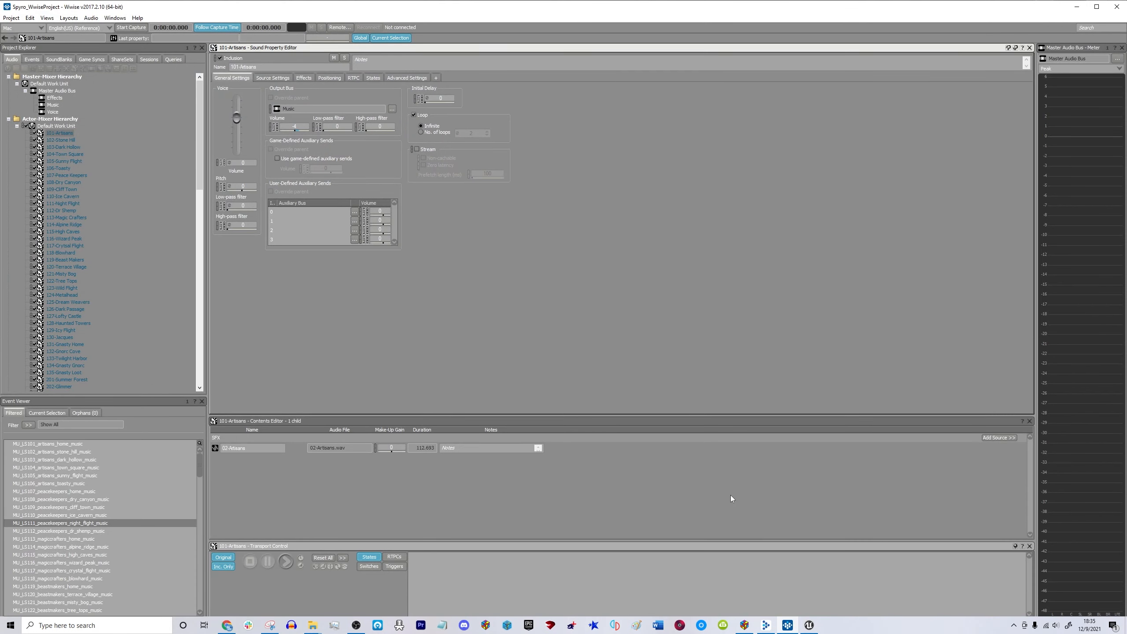
click(766, 626)
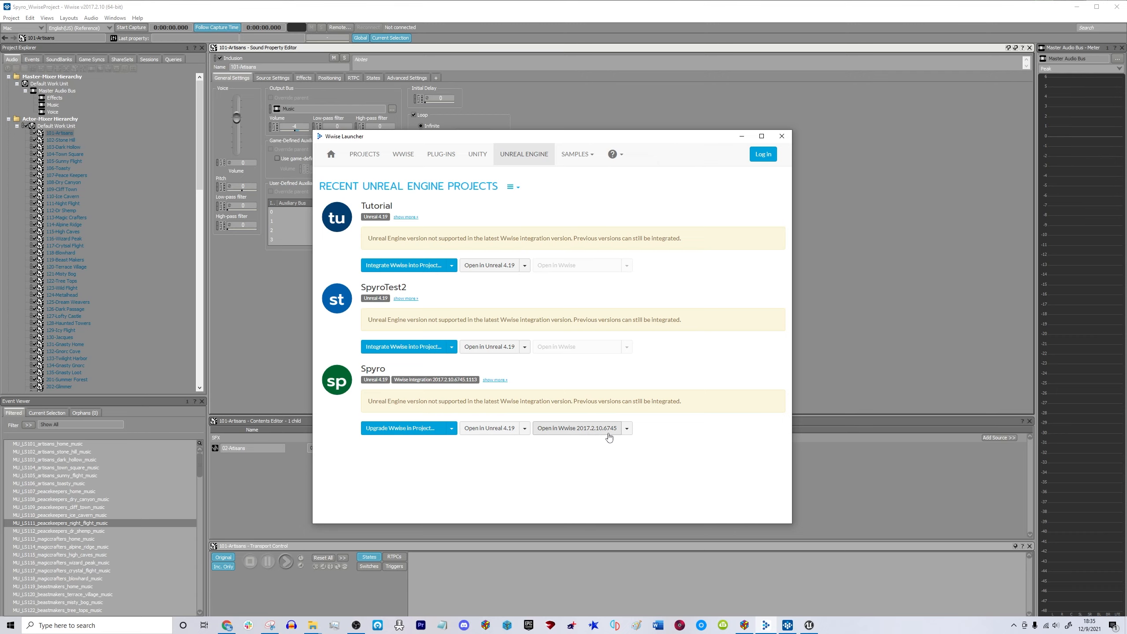
click(742, 136)
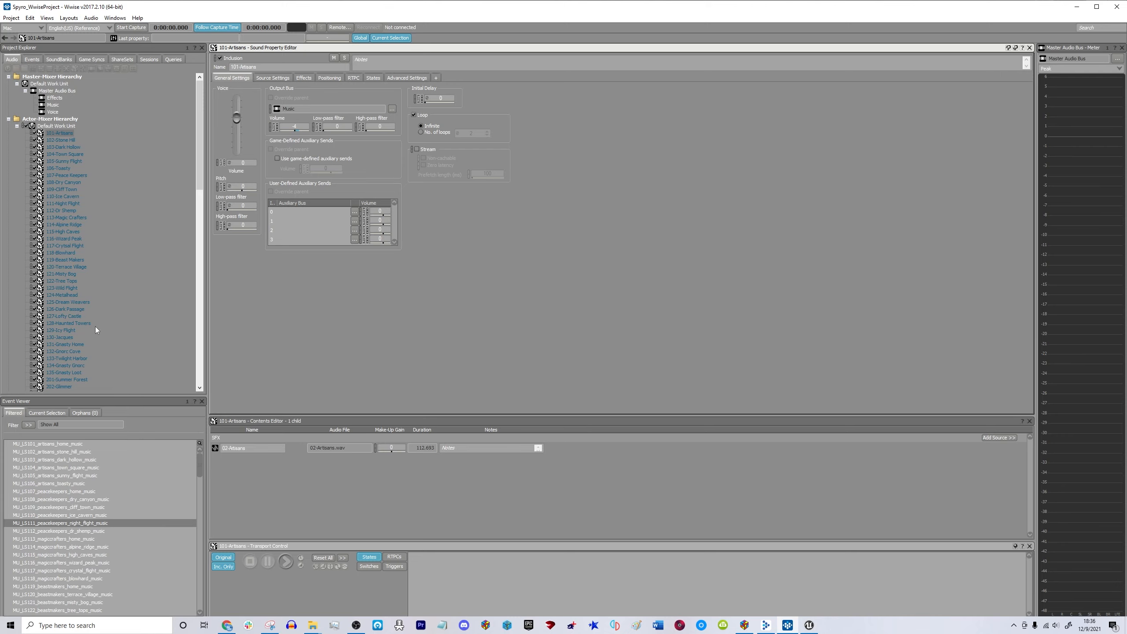
View the available window layouts, including Designer, in Wwise.
click(68, 18)
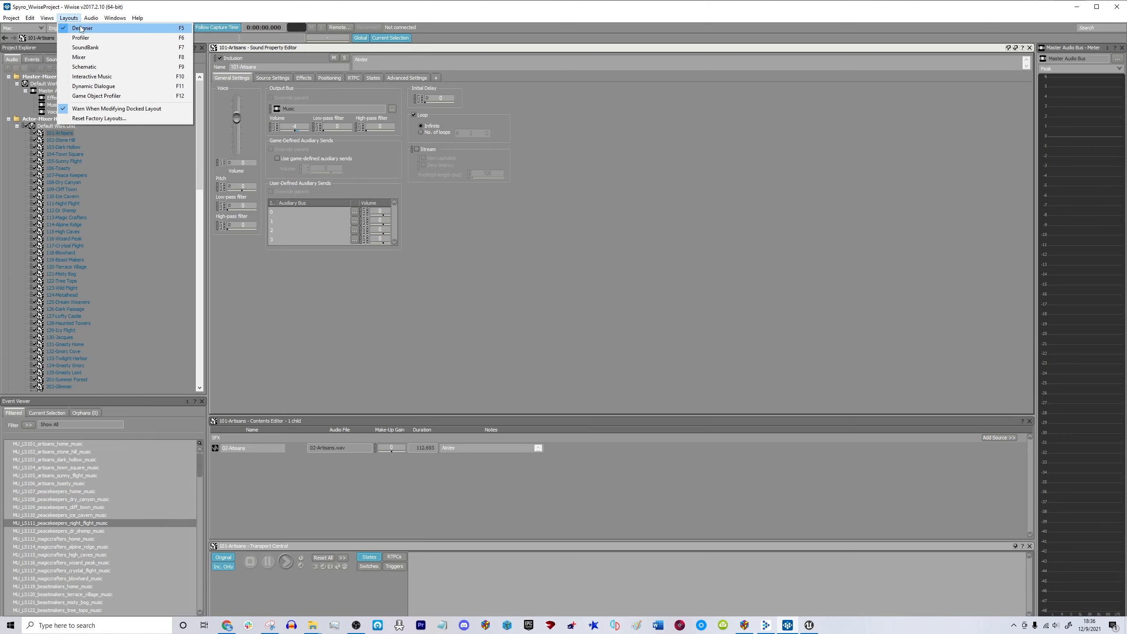
click(349, 326)
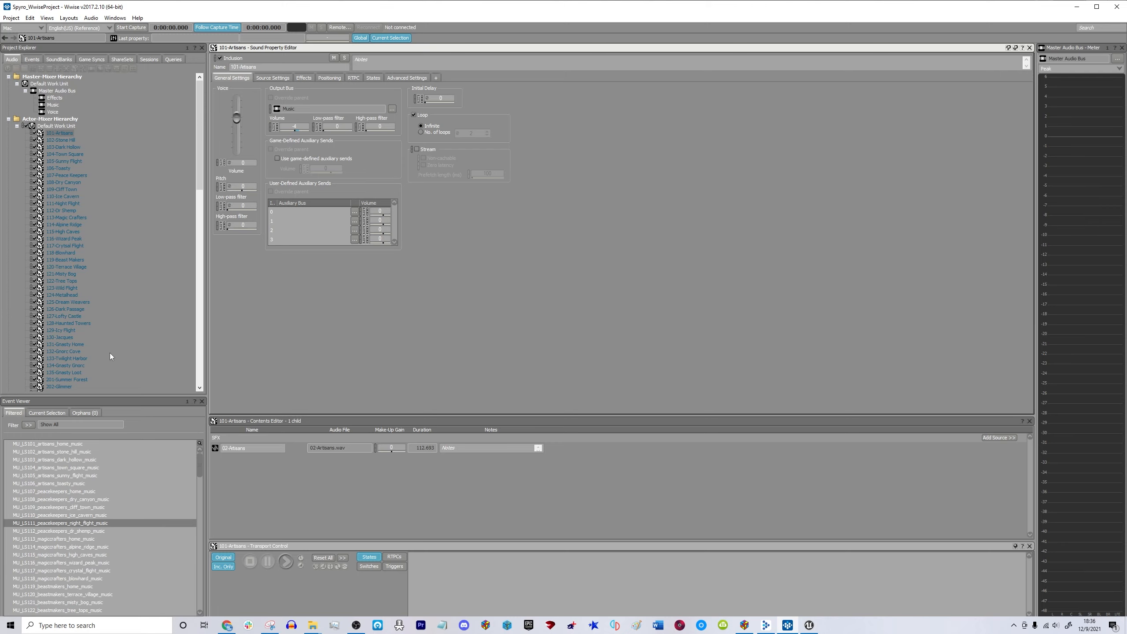
click(70, 19)
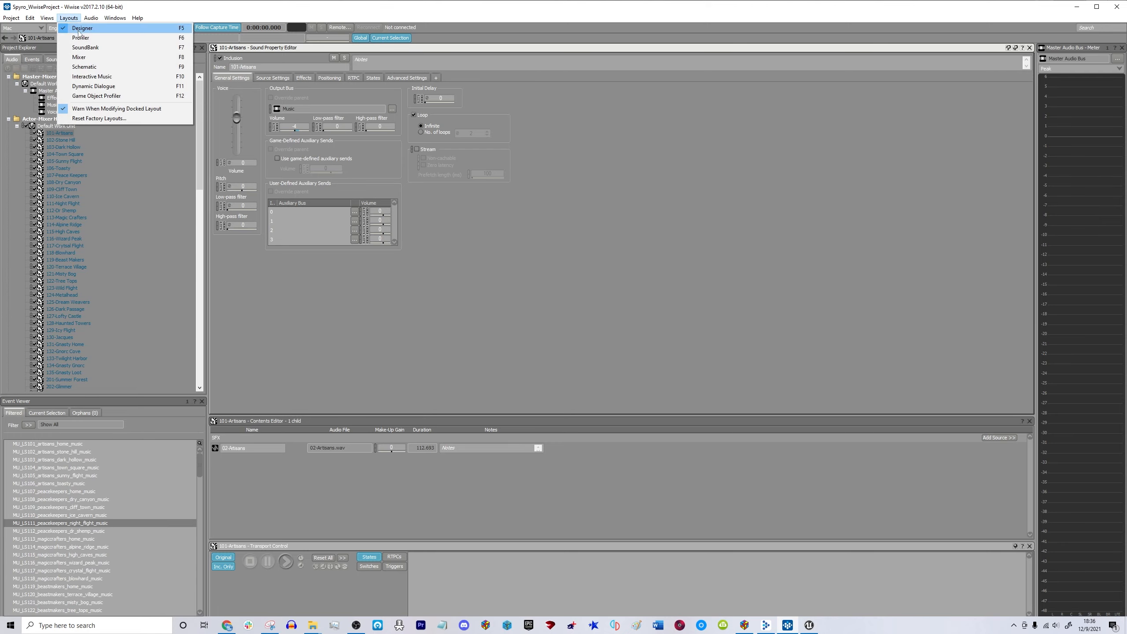
click(396, 321)
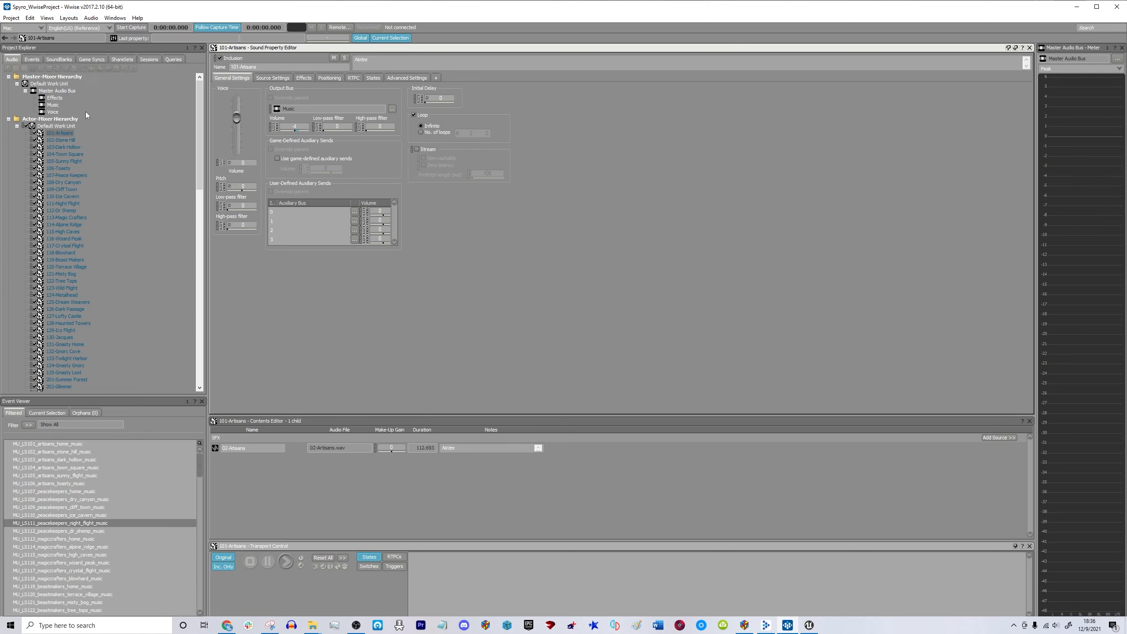
Inspect the Actor-Mixer Default Work Unit and the properties of the 102-Stone Hill and 101-Artisans sounds.
click(56, 127)
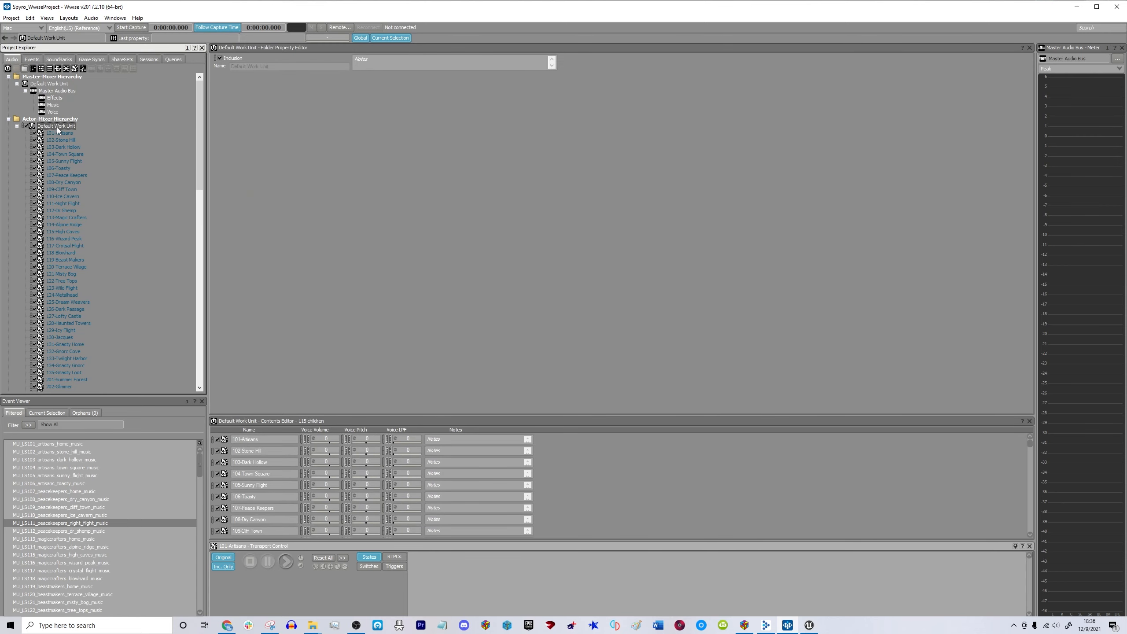
click(56, 140)
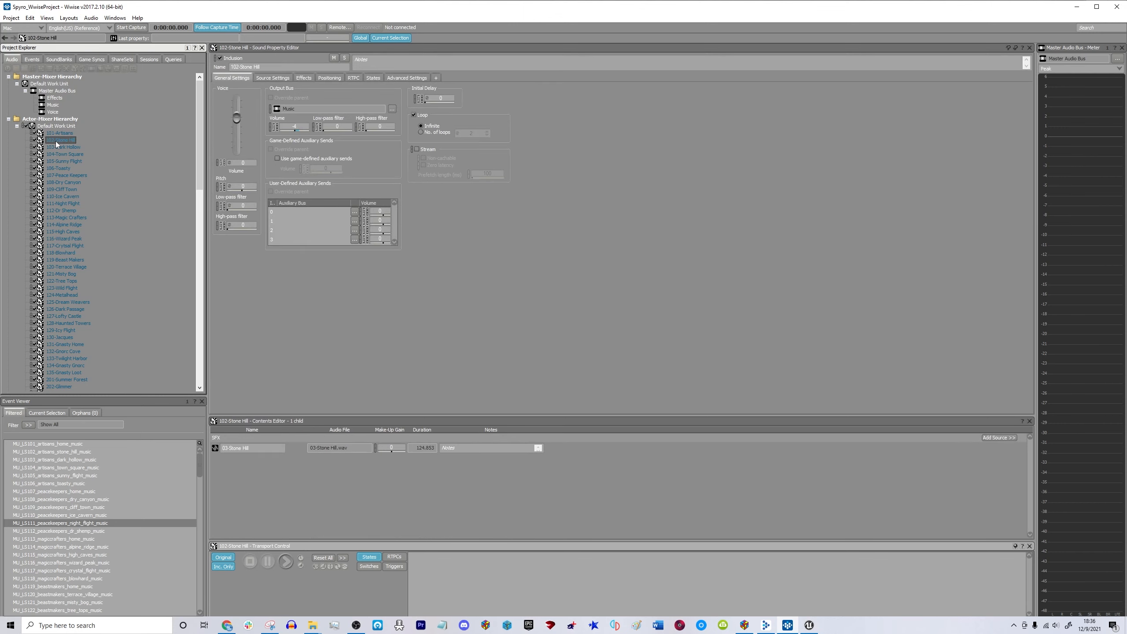
click(55, 126)
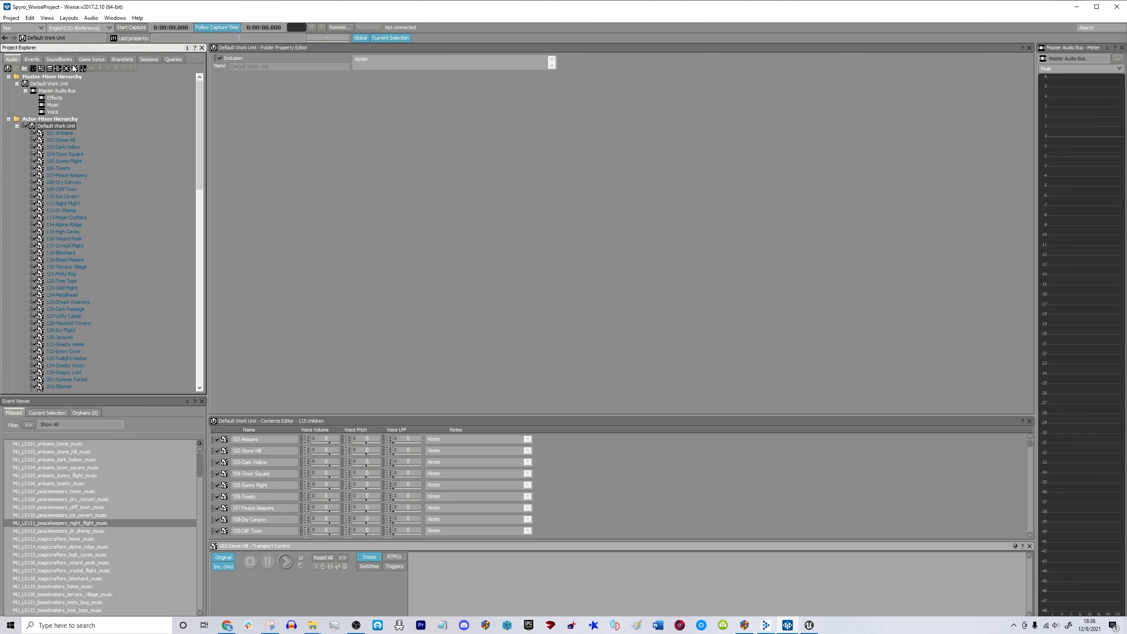
click(59, 134)
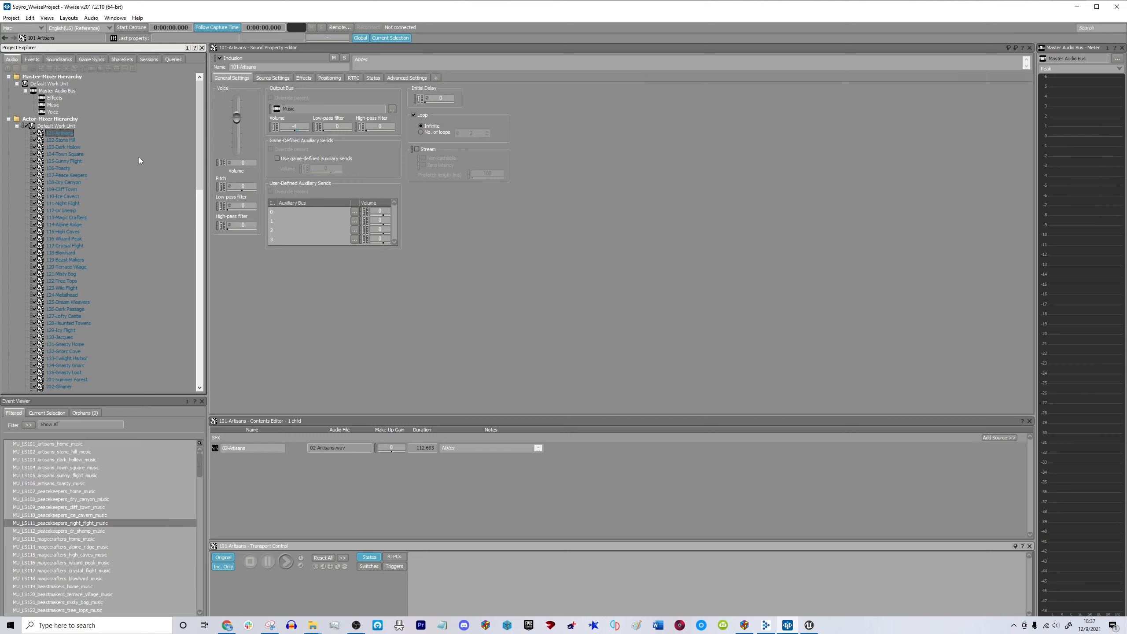
Open the Audio File Importer for the 101-Artisans sound and browse the Spyro1STEREO folder for audio files to add.
right_click(53, 137)
click(80, 194)
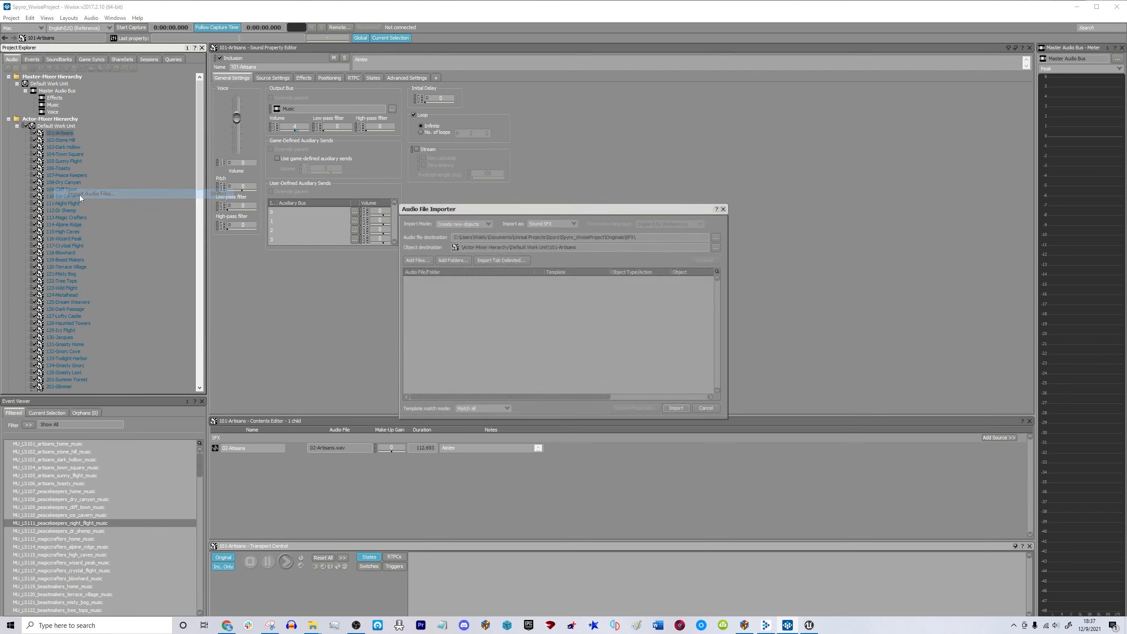
click(421, 260)
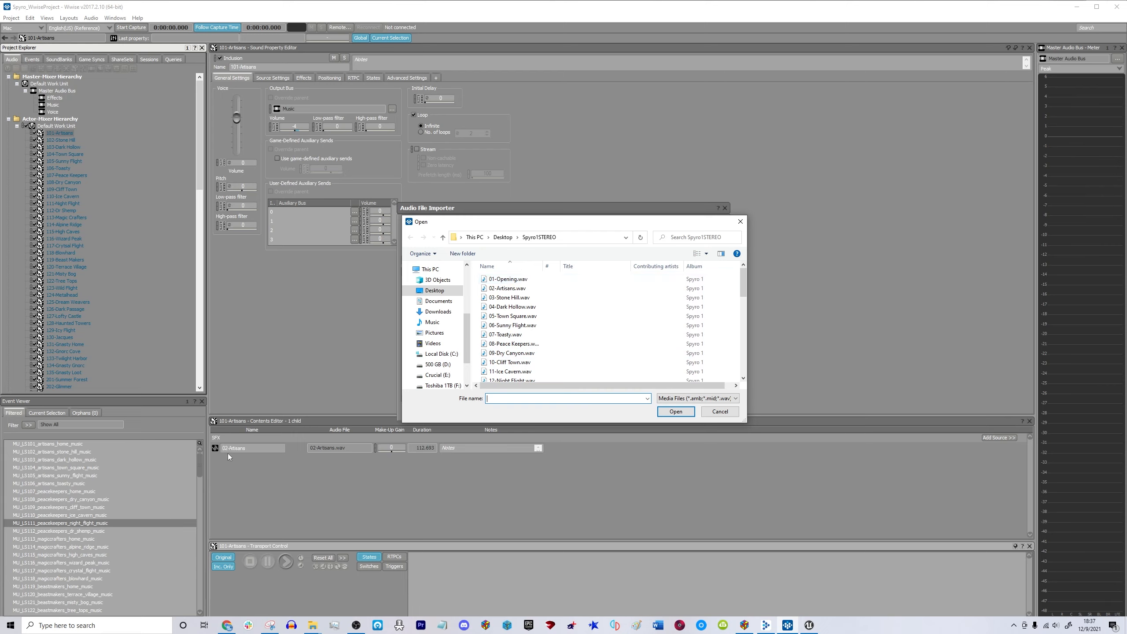
Search Windows for the Any Audio Converter app with "any c".
click(100, 625)
text(au)
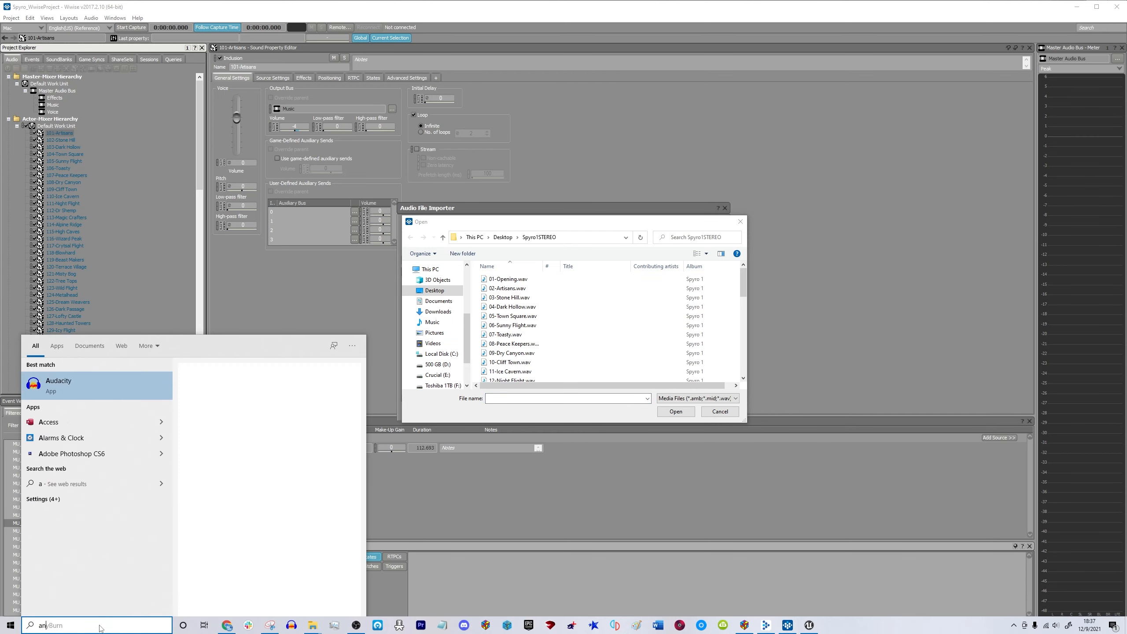
text(y vi)
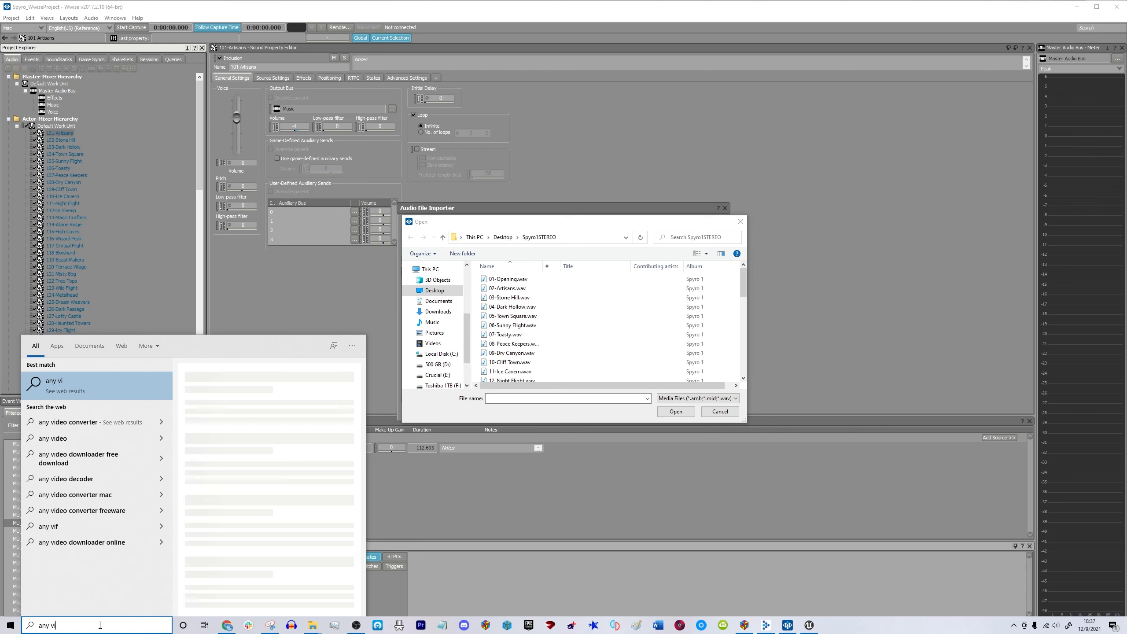
key(BackSpace)
key(BackSpace)
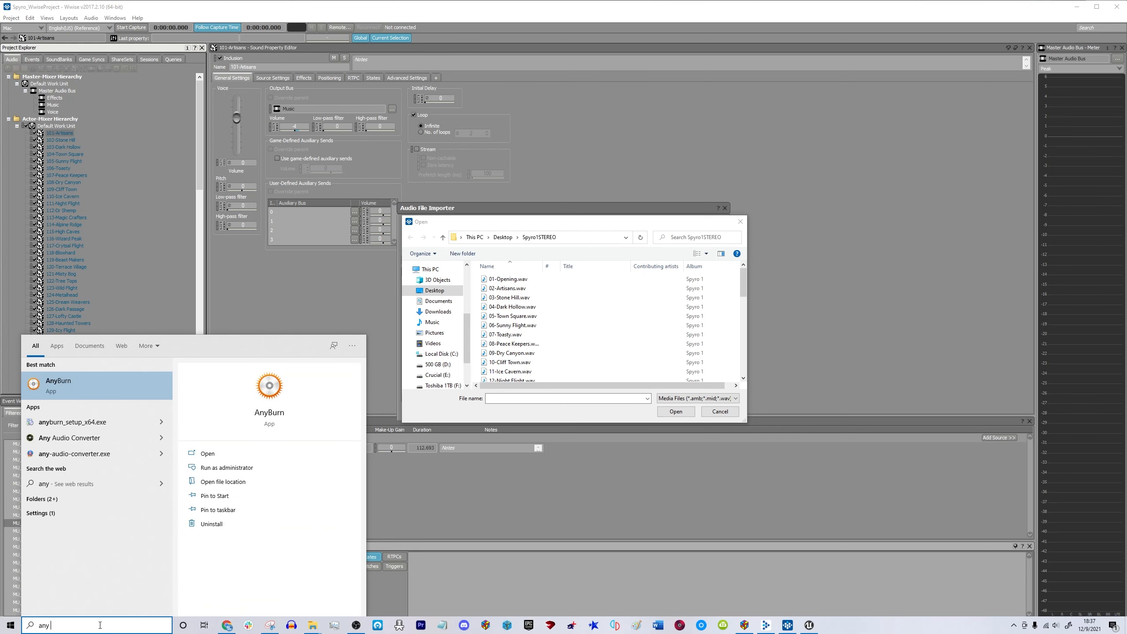
text(c)
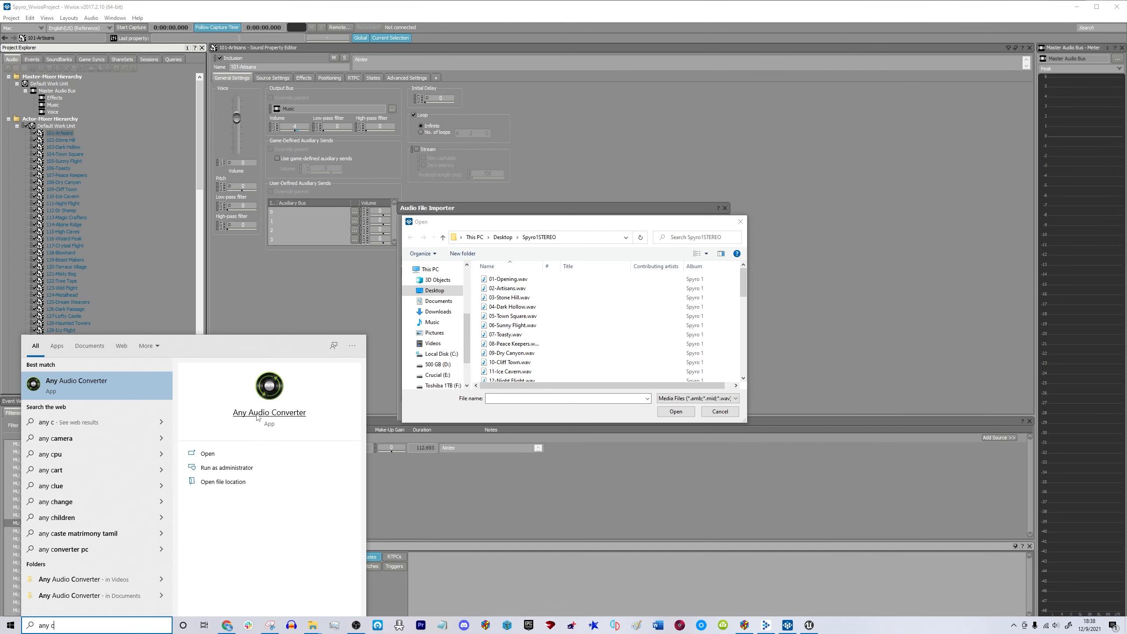
Dismiss the Windows search and cancel the audio file import for 101-Artisans.
click(579, 399)
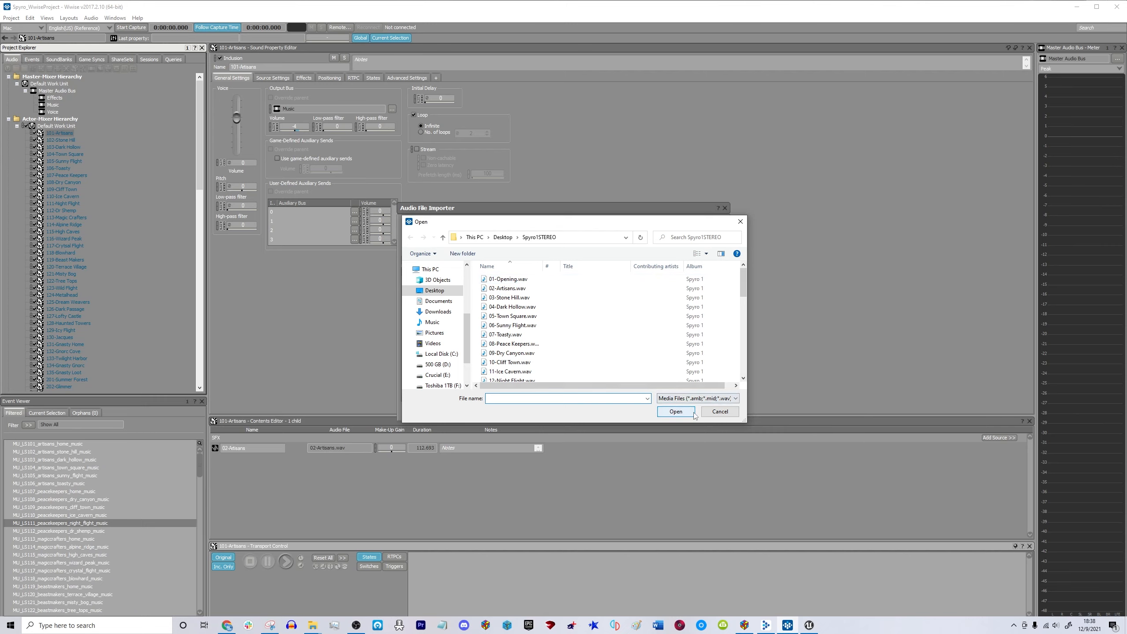
click(720, 413)
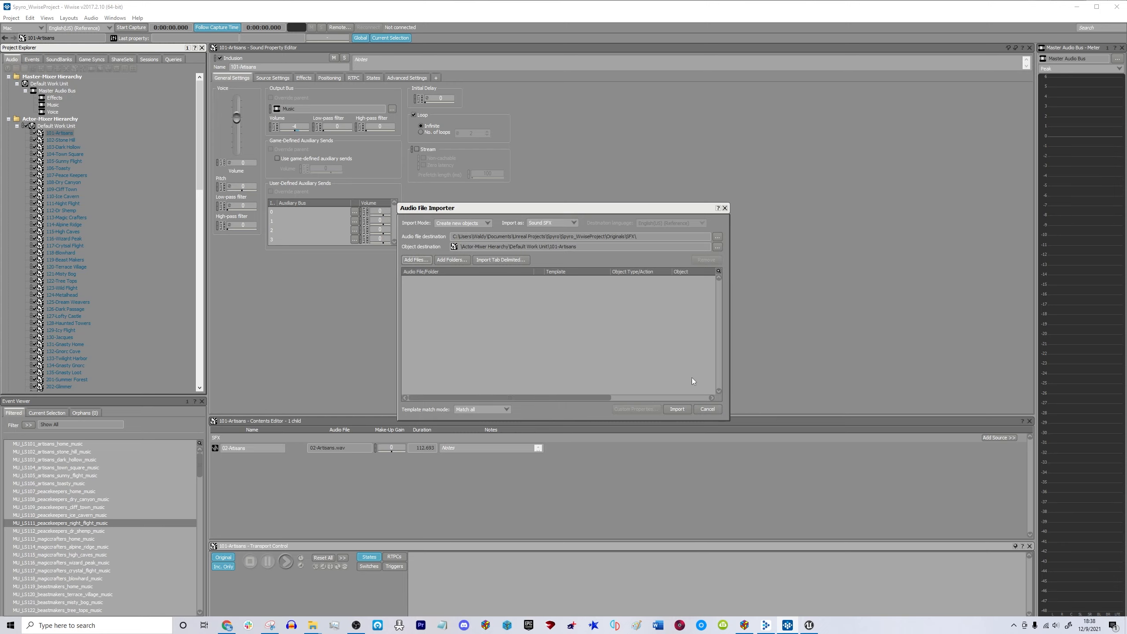
click(707, 409)
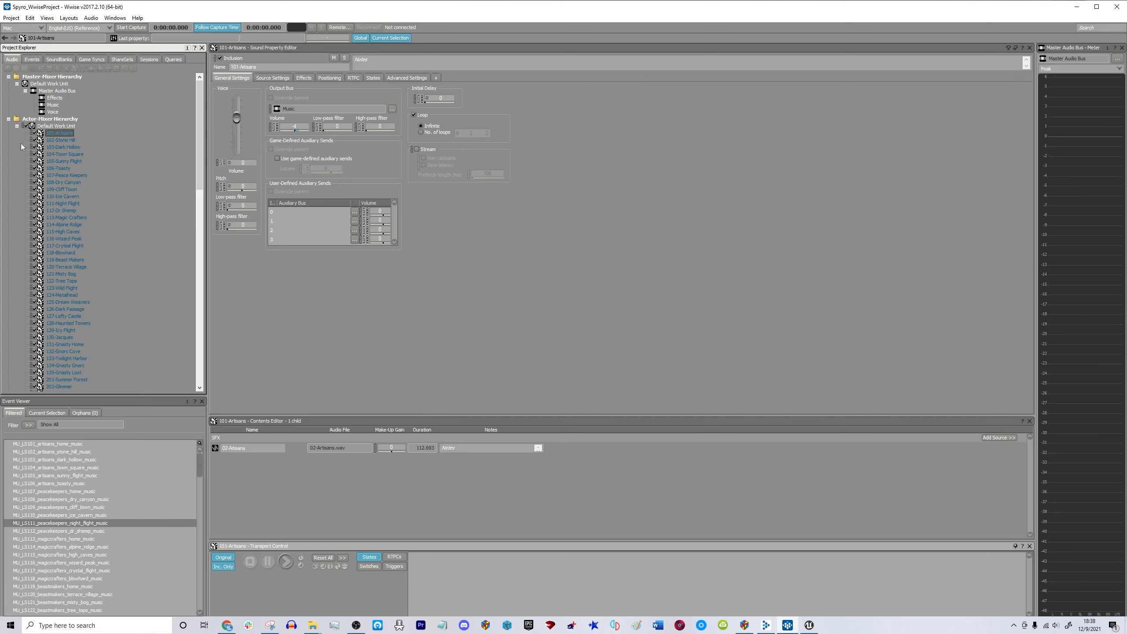
right_click(58, 133)
click(122, 118)
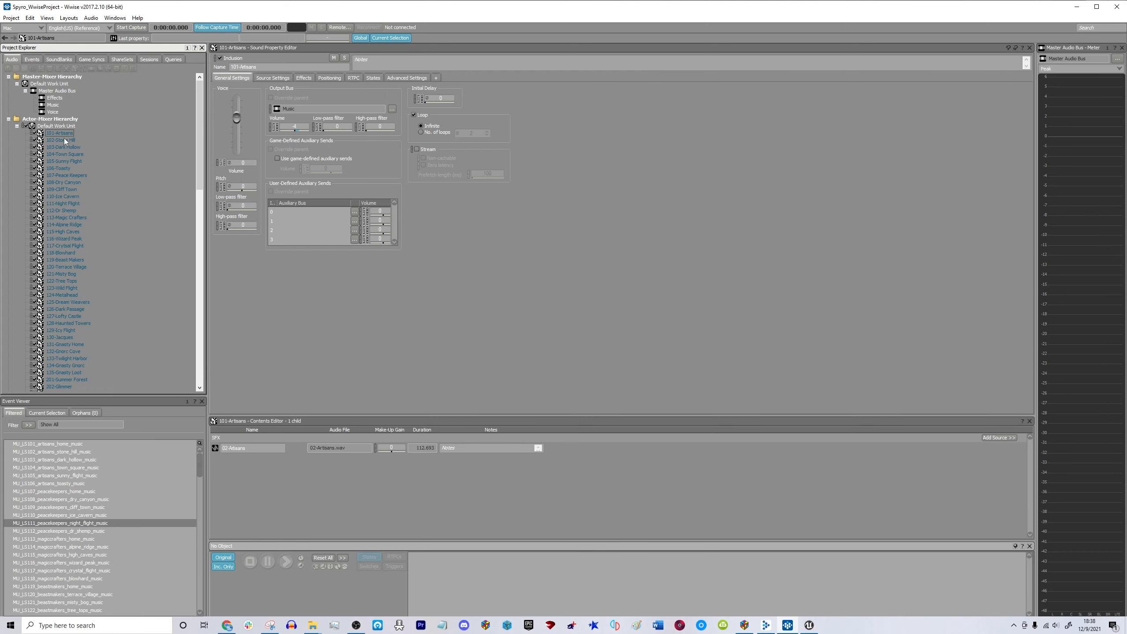
click(58, 133)
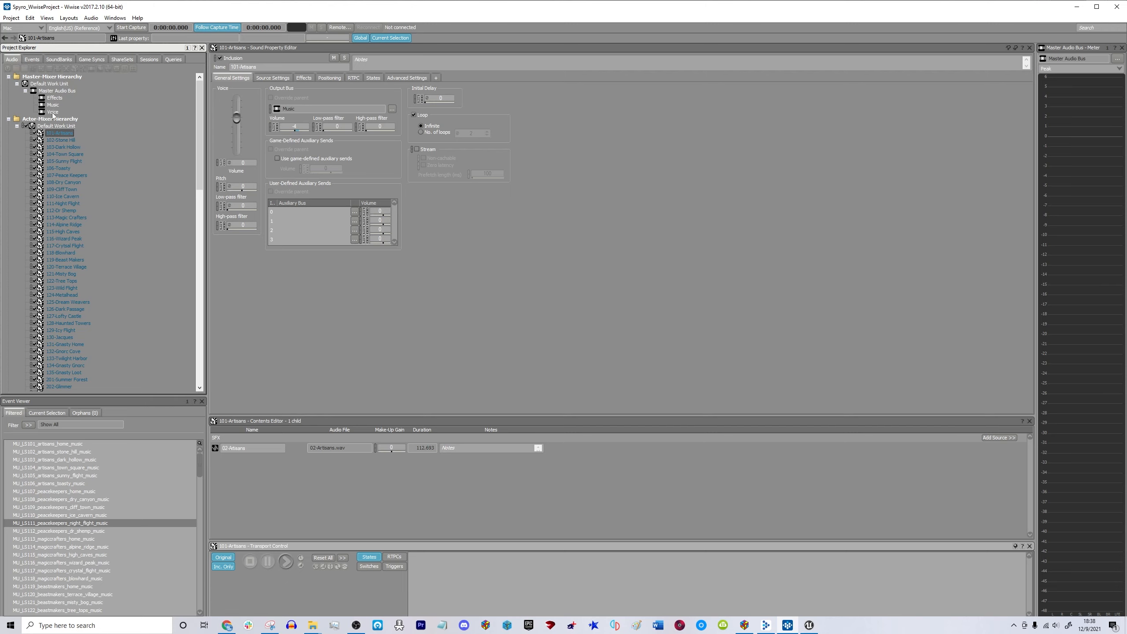
Open the MU_LS101_artisans_home_music event from the project's Events to view its play action and target.
click(31, 60)
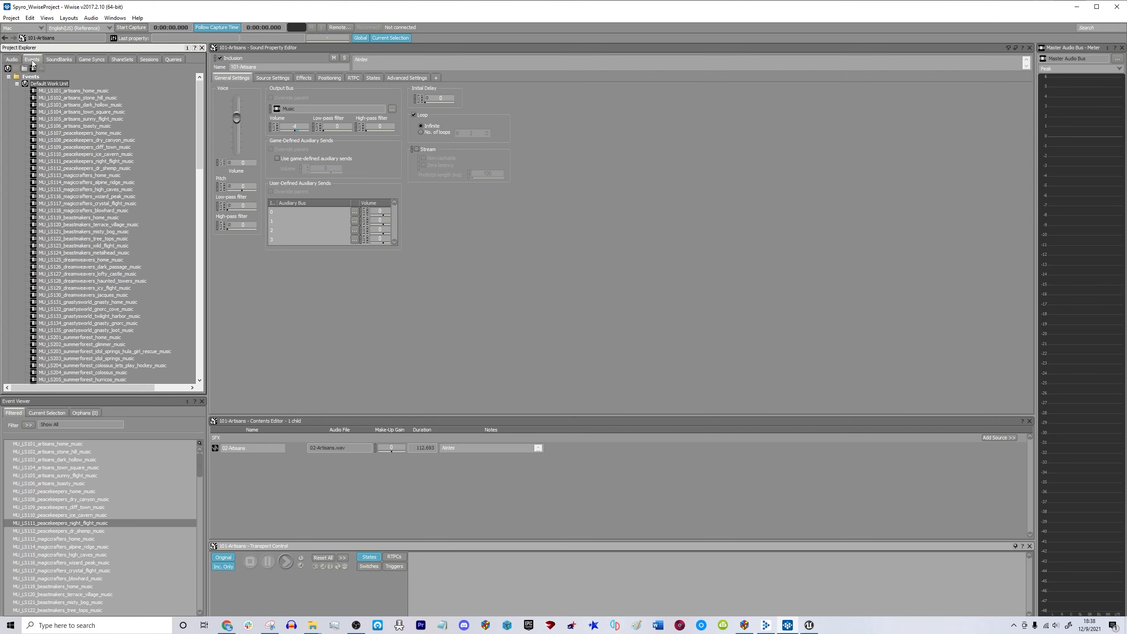
click(66, 91)
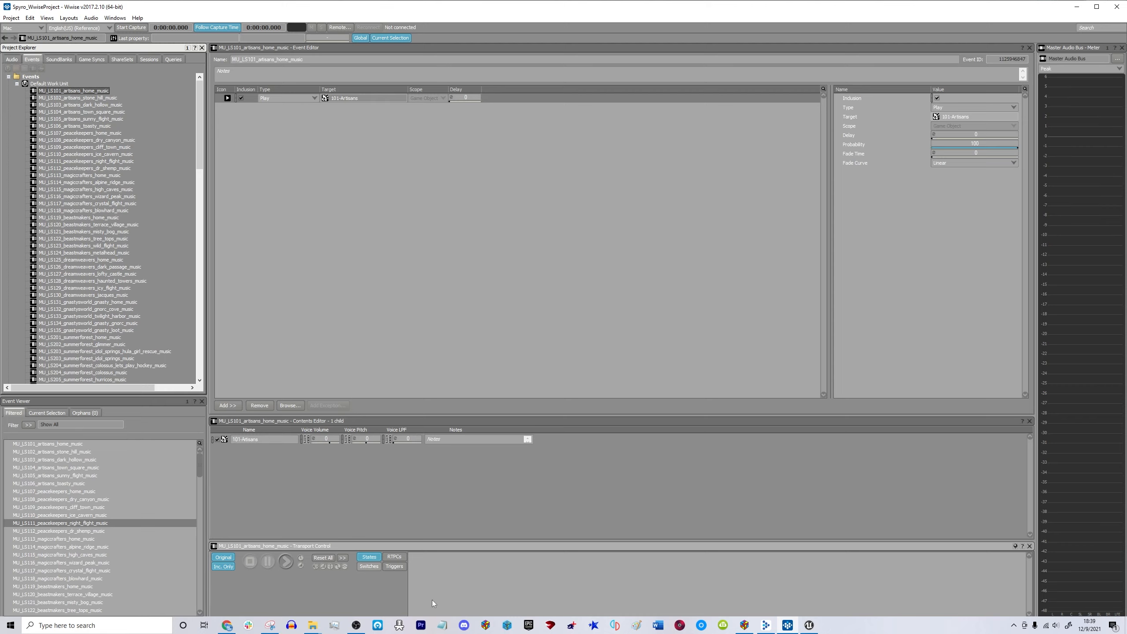
Open ReignitedMUTitles.txt from the Documents folder in Notepad and look through the music title list to its end.
click(442, 625)
click(689, 173)
click(713, 201)
scroll(807, 267, down, 10)
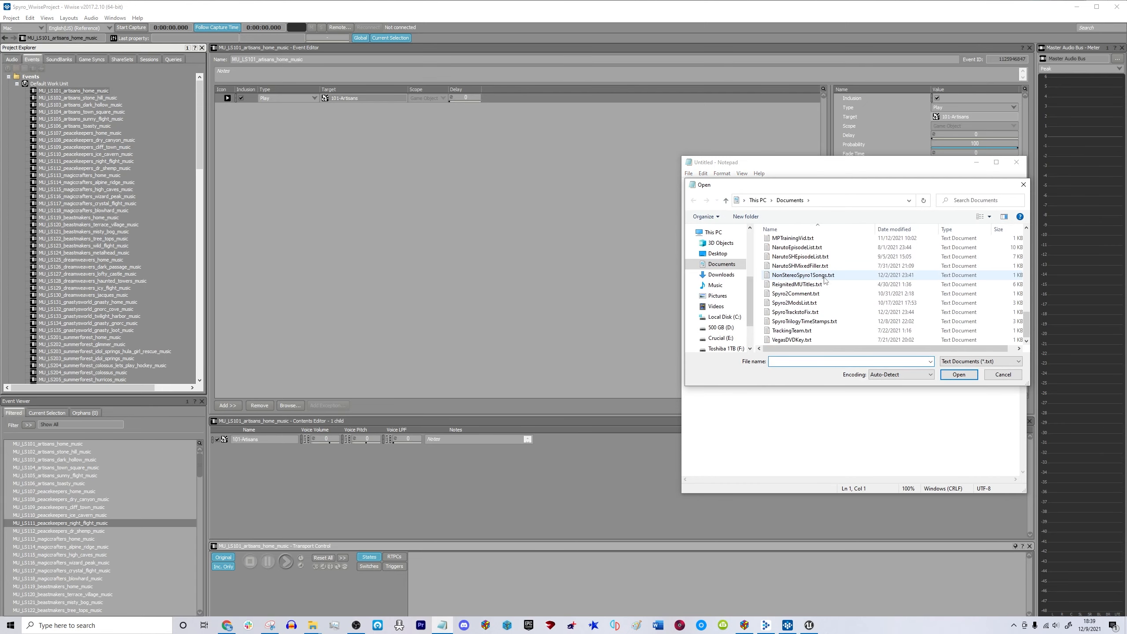
click(794, 284)
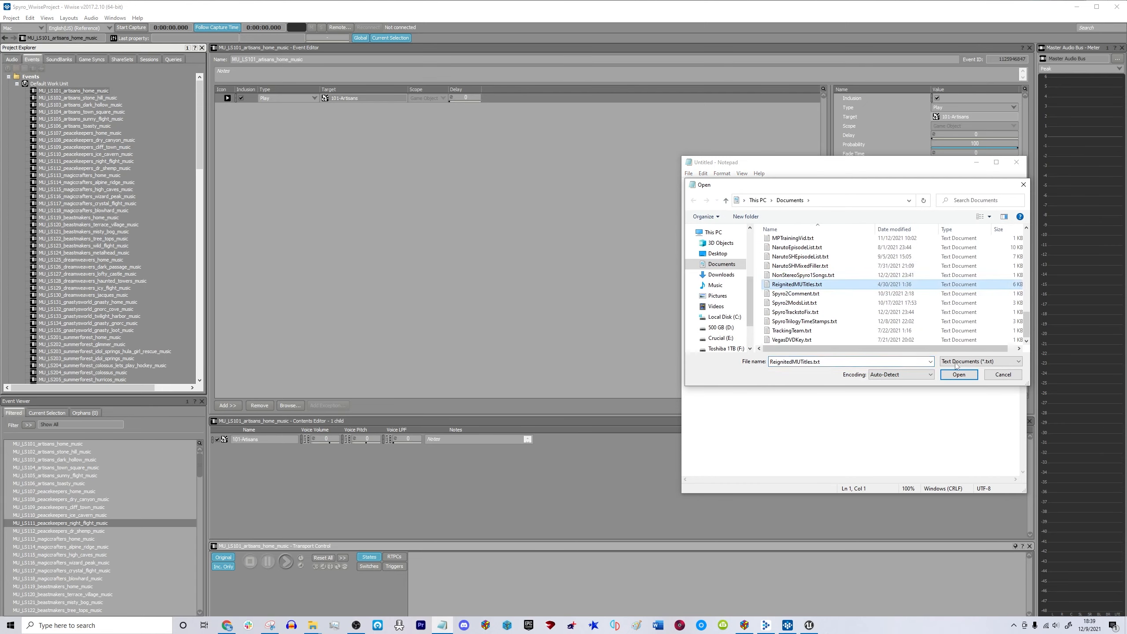
click(958, 375)
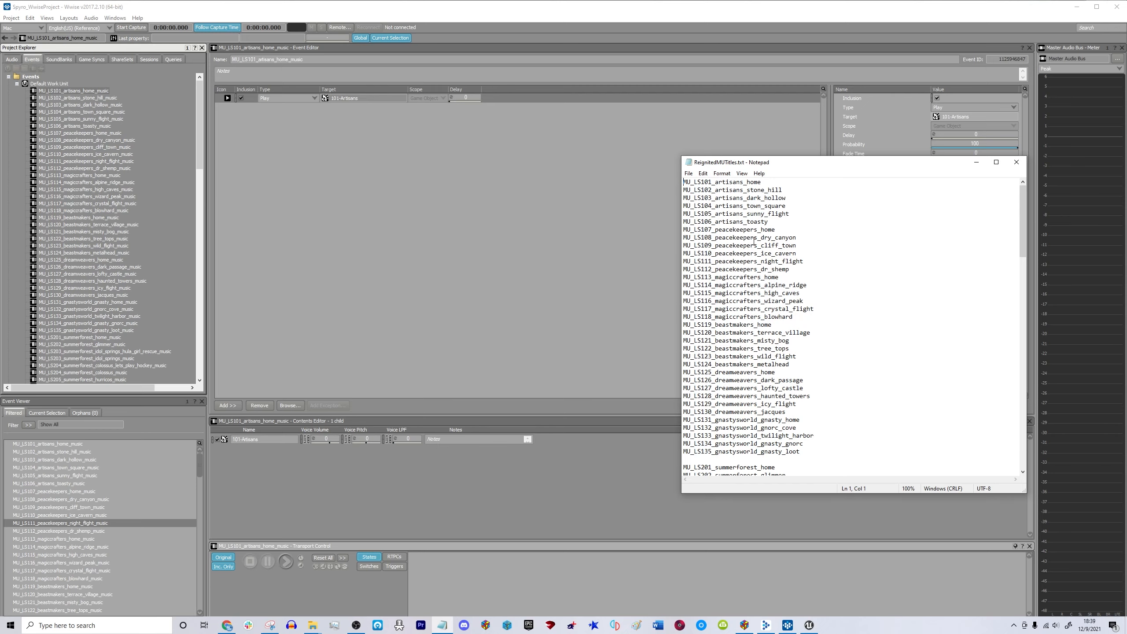
drag(753, 254, 818, 356)
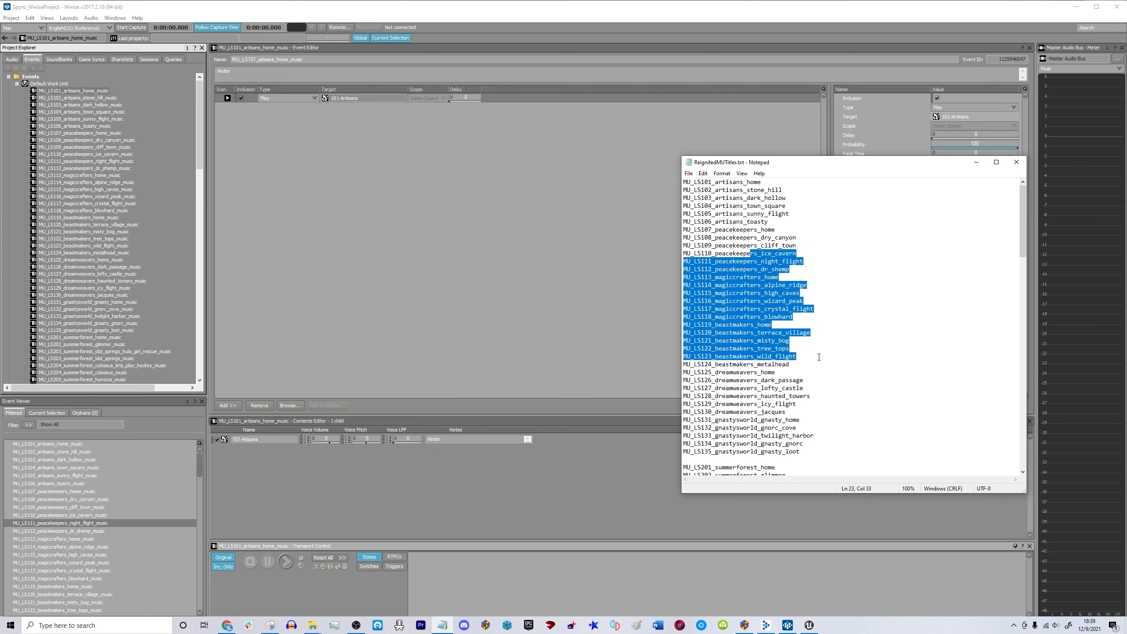
click(870, 356)
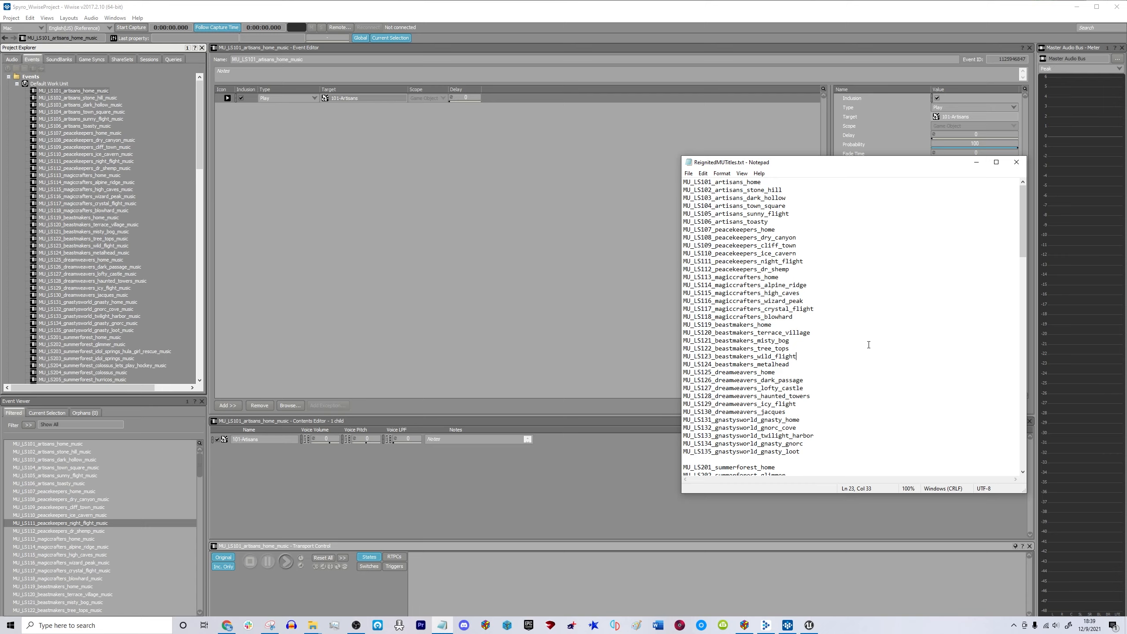
scroll(733, 195, down, 20)
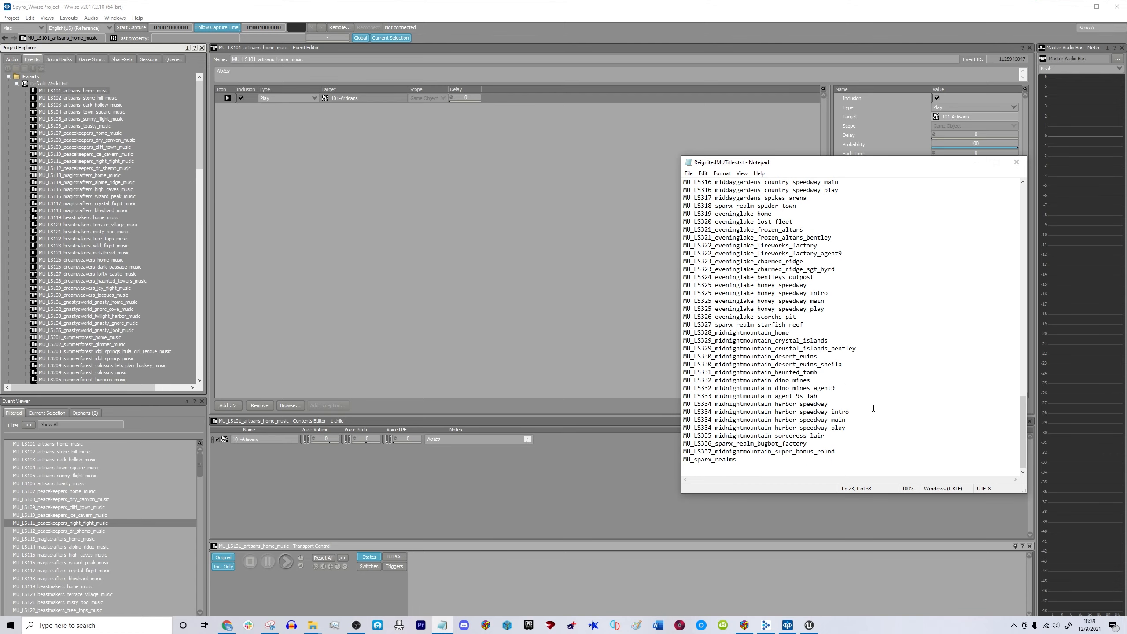
Return to the start of the title list in ReignitedMUTitles.txt and place the Notepad window beside the project's Events list.
scroll(741, 231, up, 20)
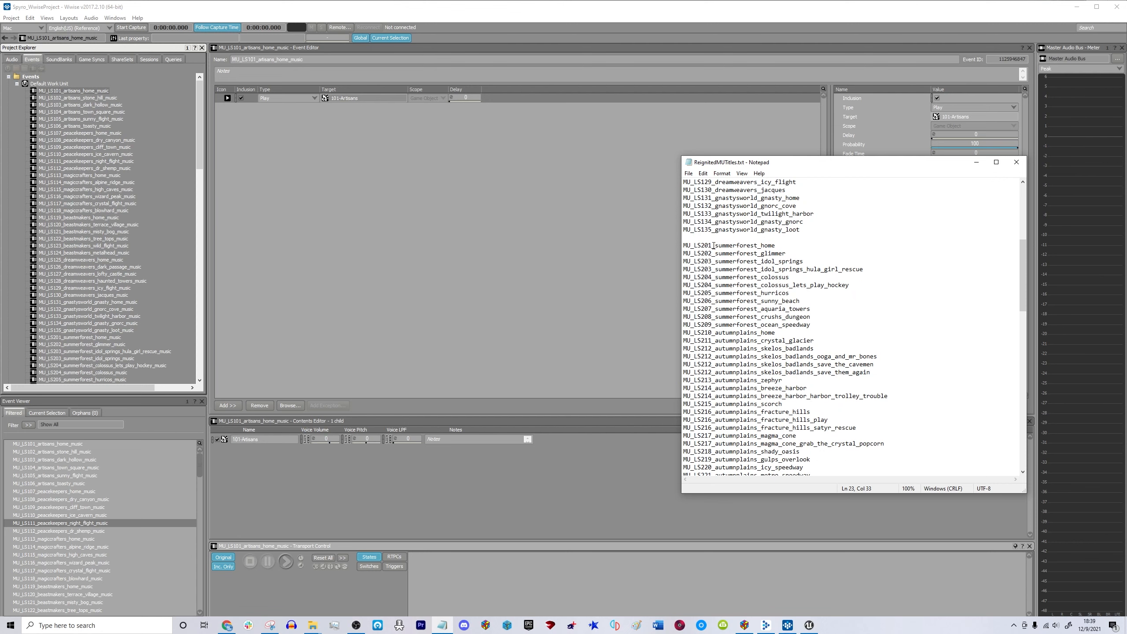
scroll(848, 378, up, 9)
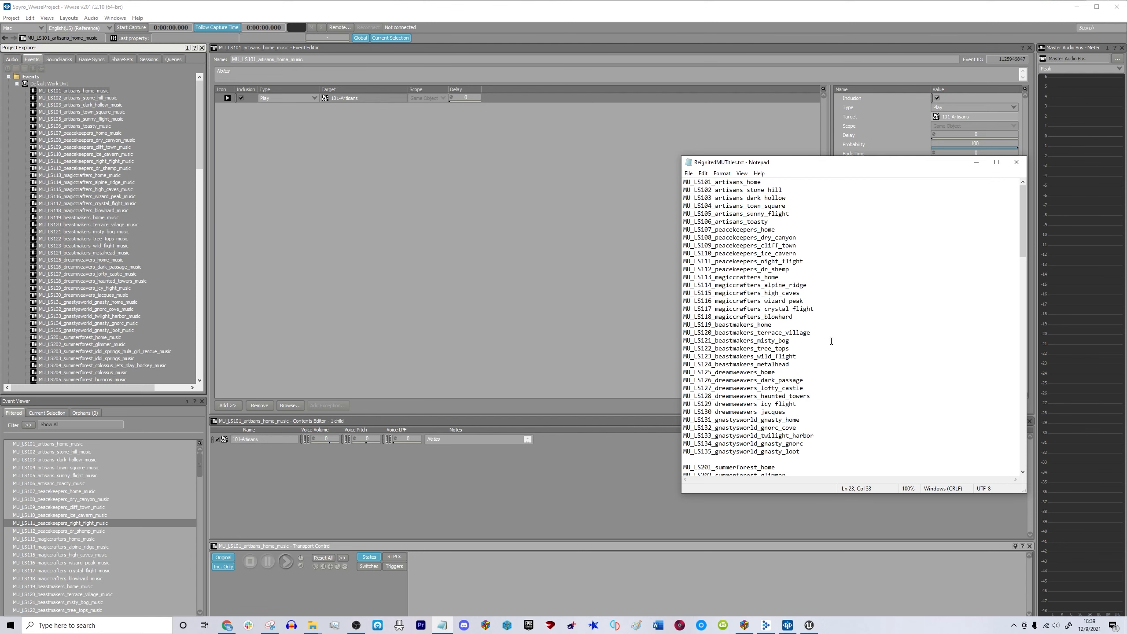
drag(686, 237, 846, 251)
click(846, 253)
drag(858, 166, 459, 163)
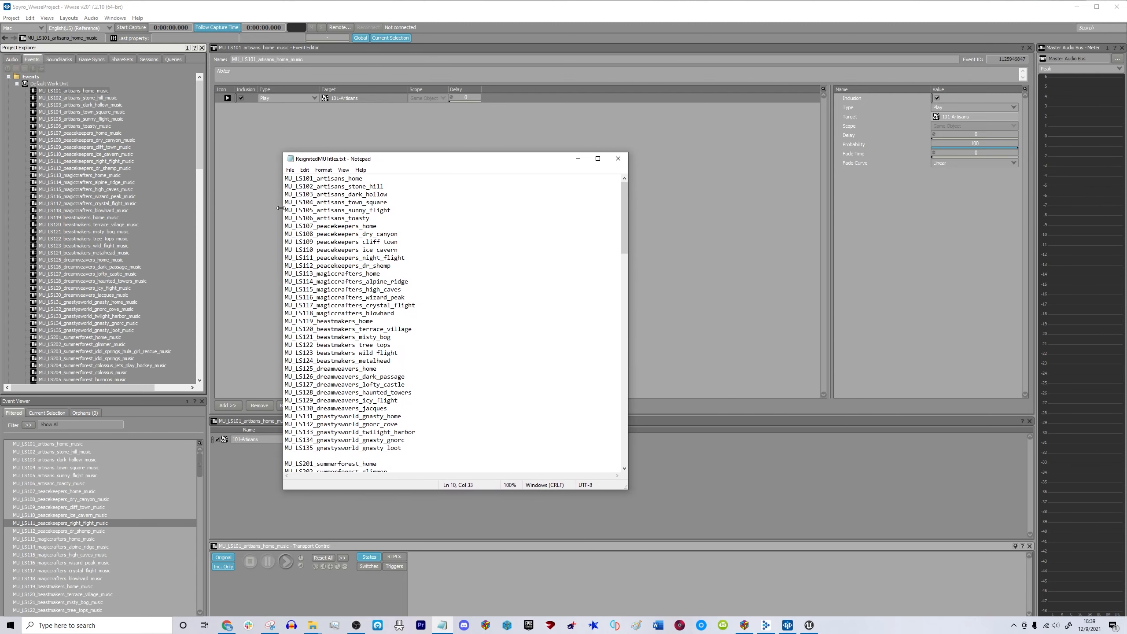
Compare the title names from MU_LS101_artisans_home onward with the project's event names, and minimize the title list.
drag(303, 178, 363, 179)
click(368, 179)
drag(331, 203, 401, 283)
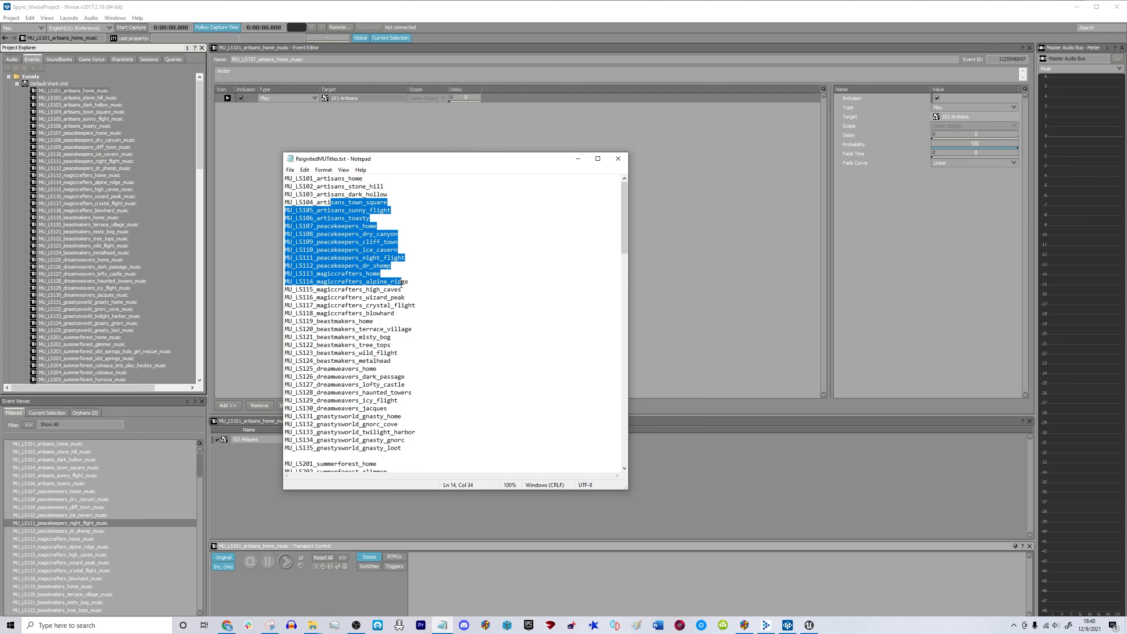
click(402, 283)
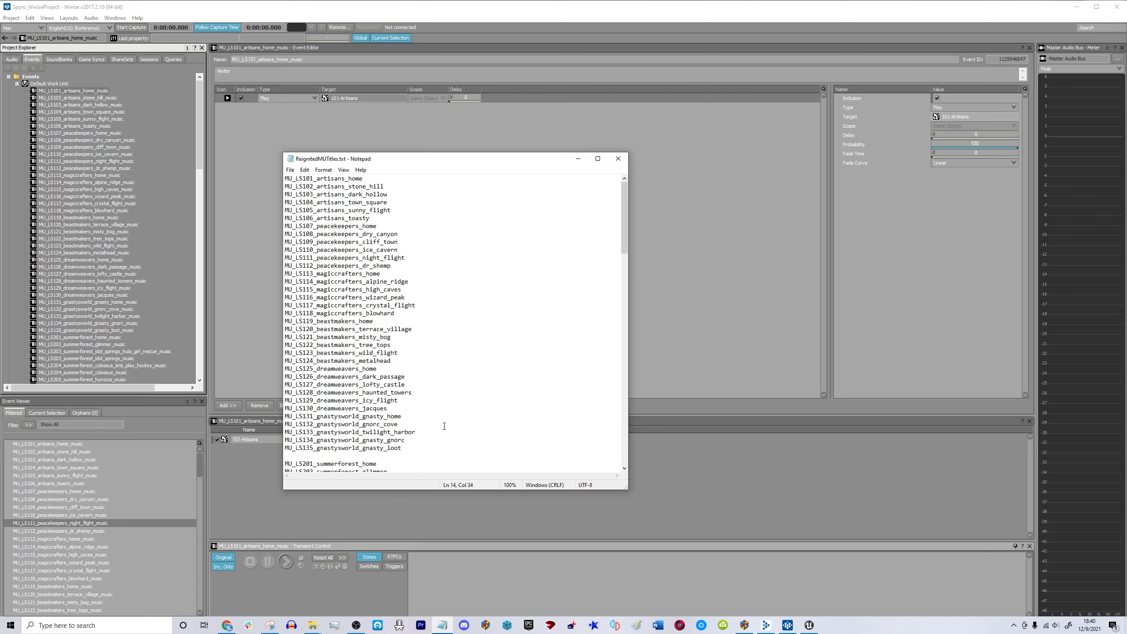
click(416, 181)
click(578, 158)
Review the Default Work Unit's music events to the end of the list, inspecting MU_LS101_artisans_home_music and MU_LS123_beastmakers_wild_flight_music.
click(44, 84)
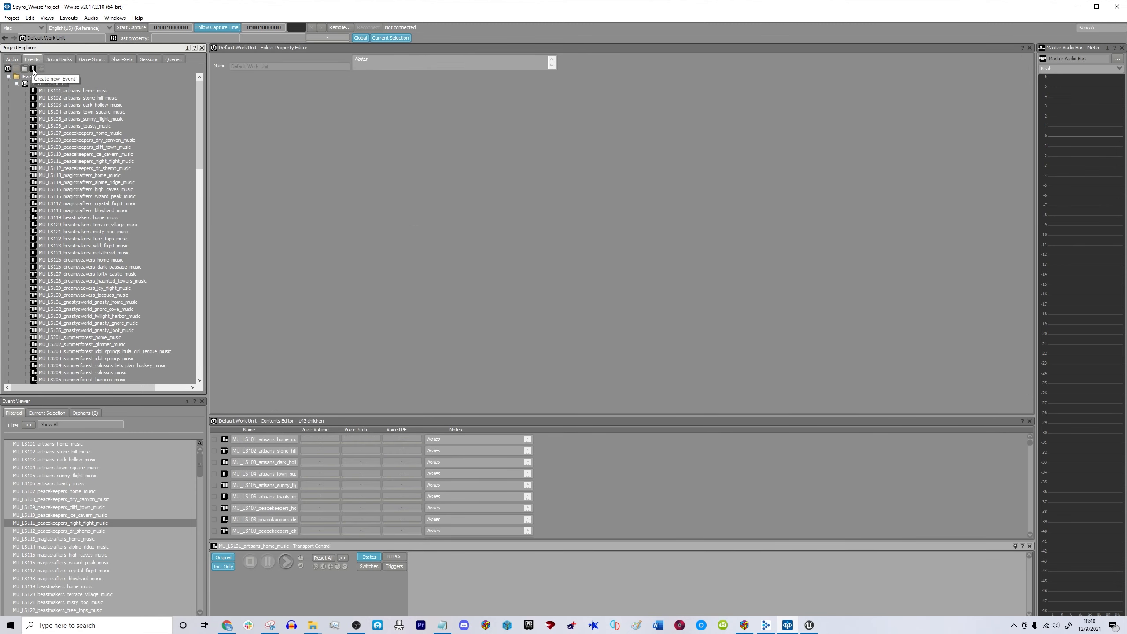
click(79, 91)
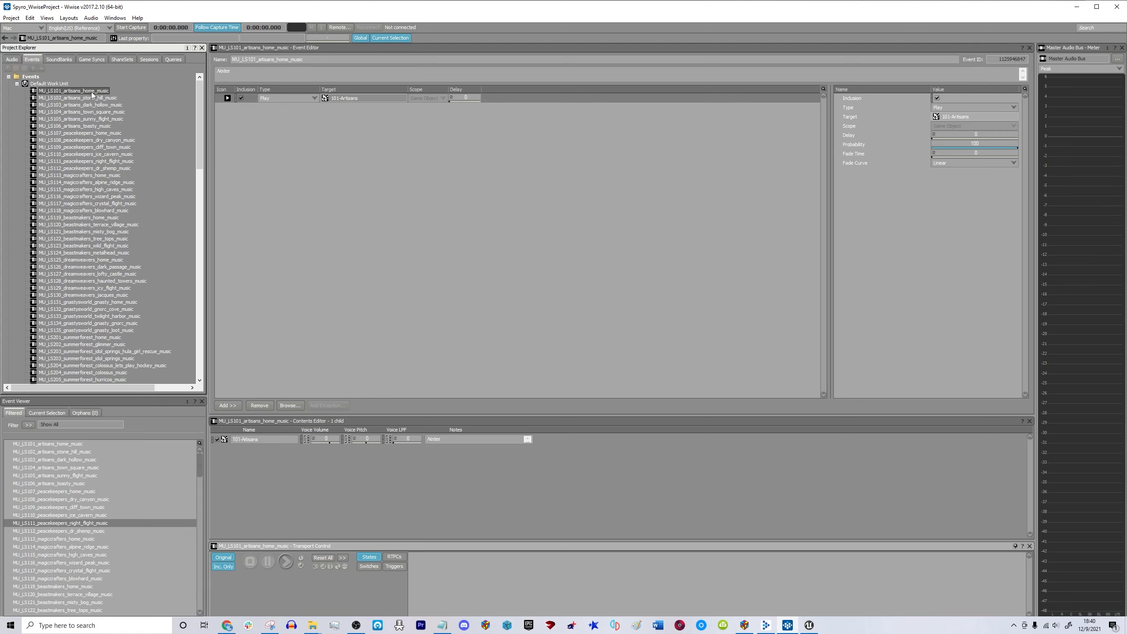
click(72, 244)
scroll(104, 191, down, 20)
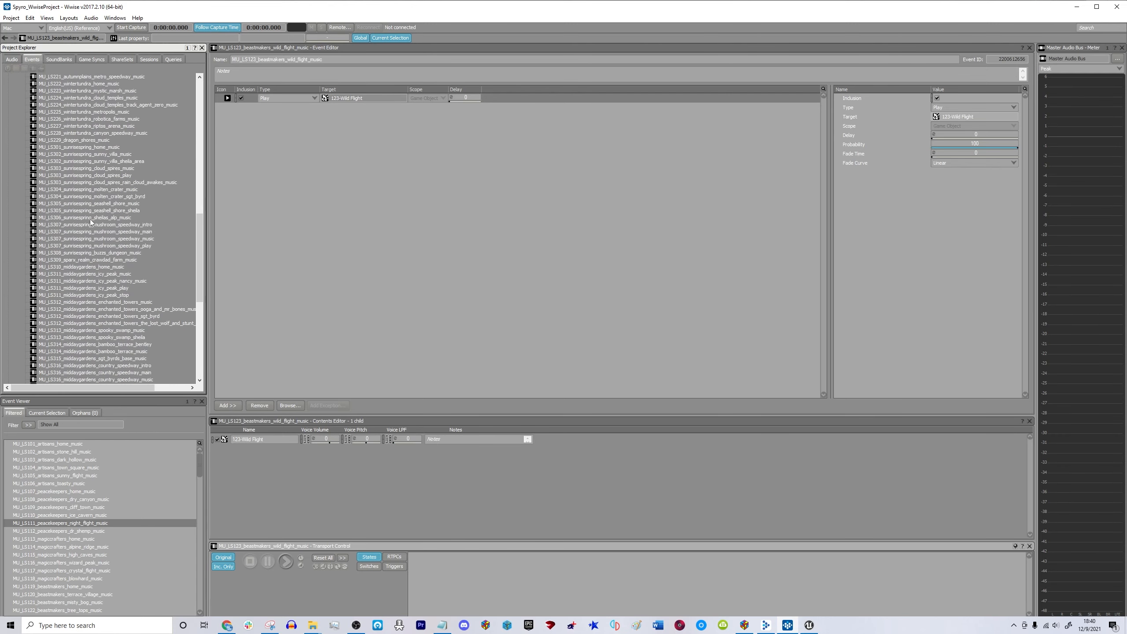
scroll(90, 219, down, 12)
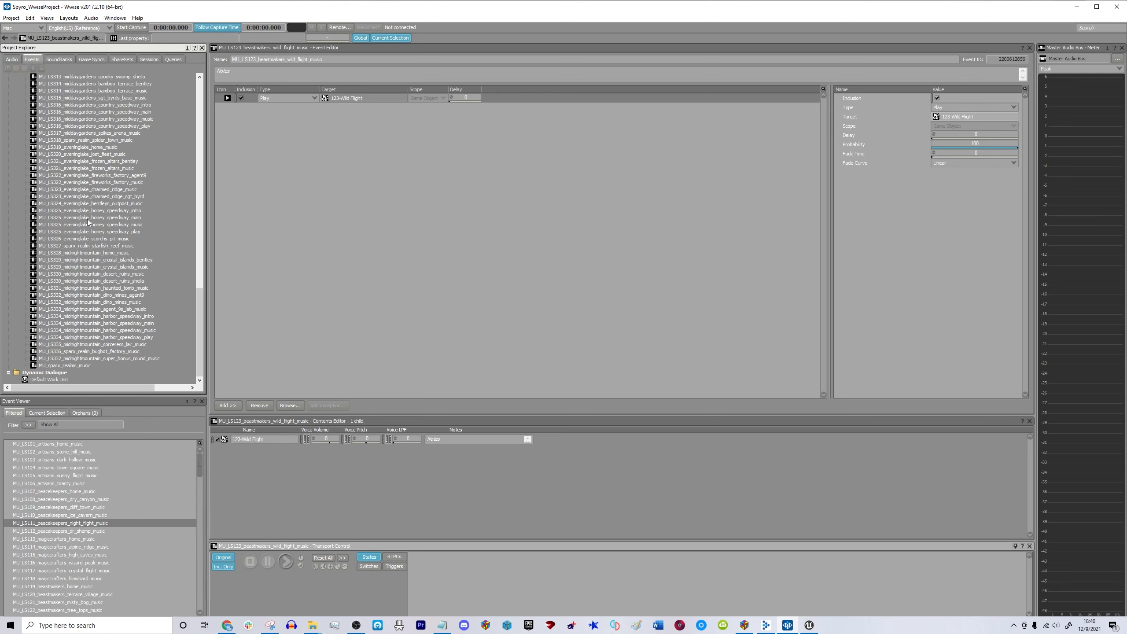
scroll(112, 344, up, 20)
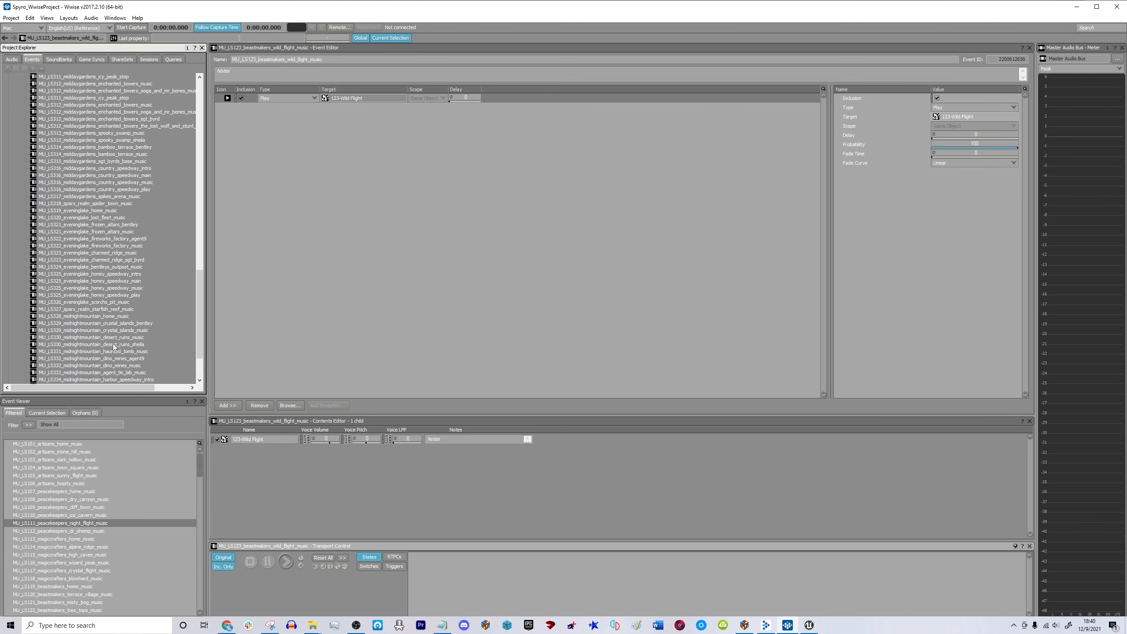
scroll(118, 229, up, 10)
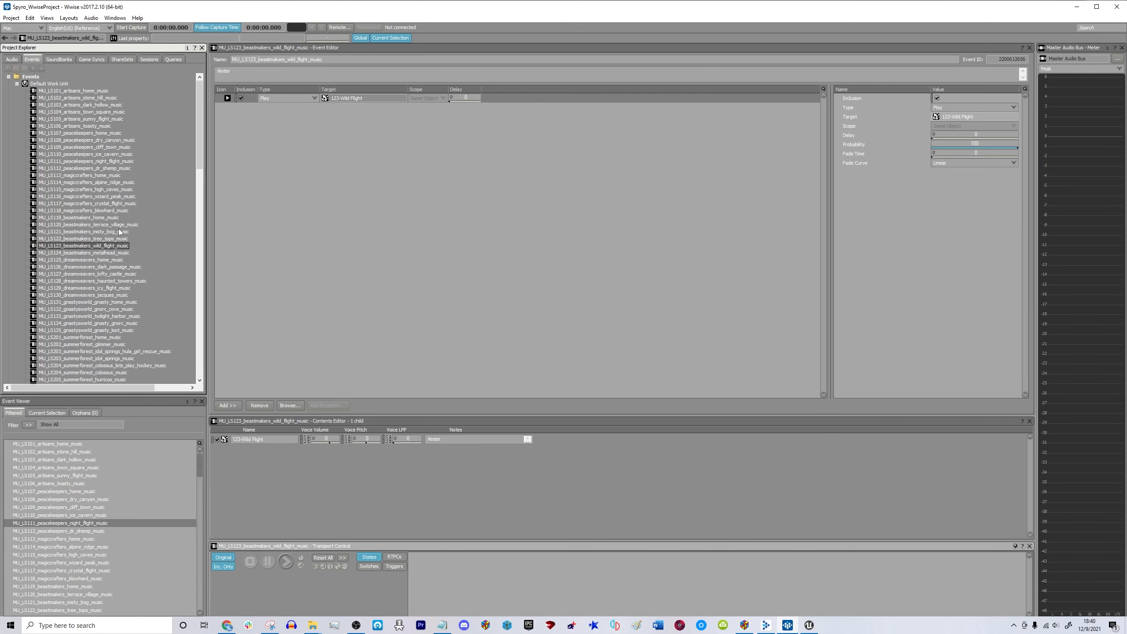
scroll(89, 134, down, 14)
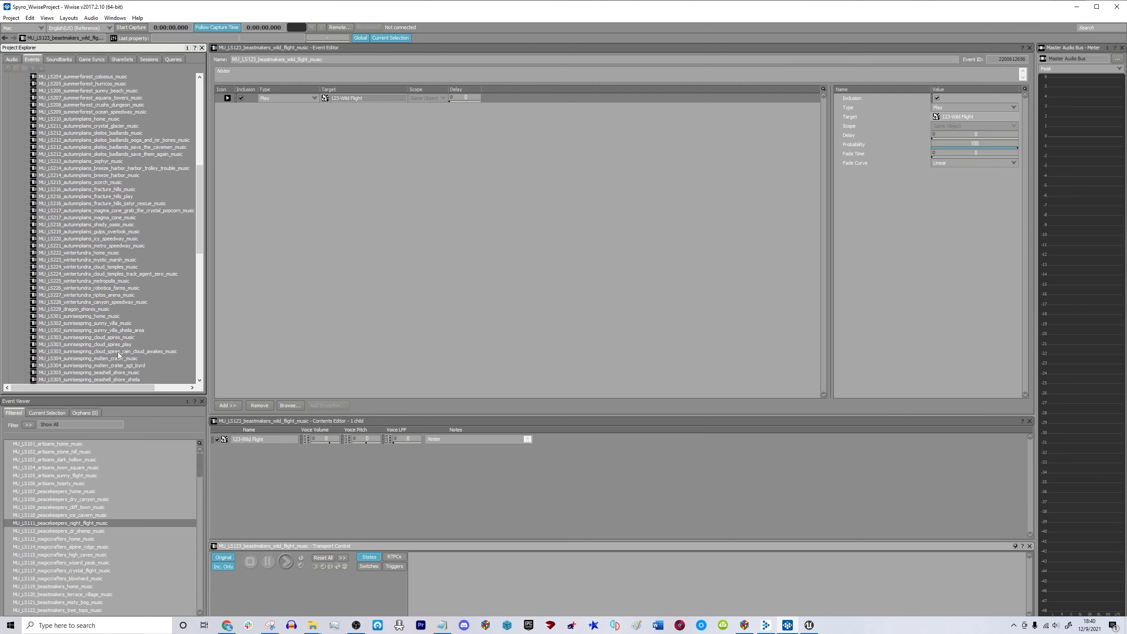
scroll(116, 353, up, 14)
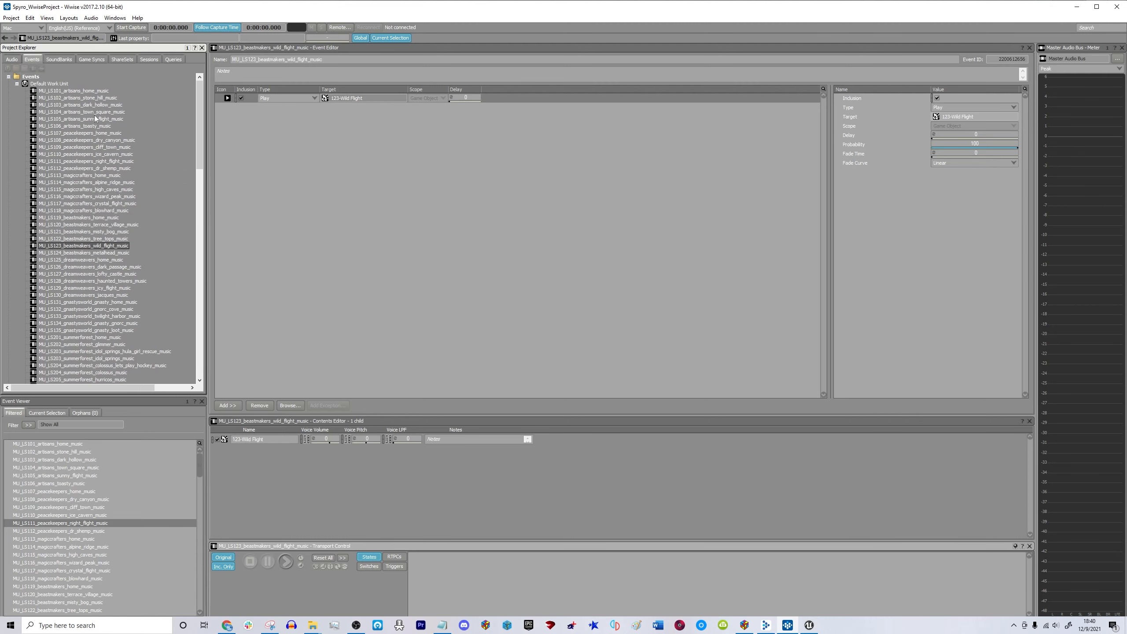
click(86, 90)
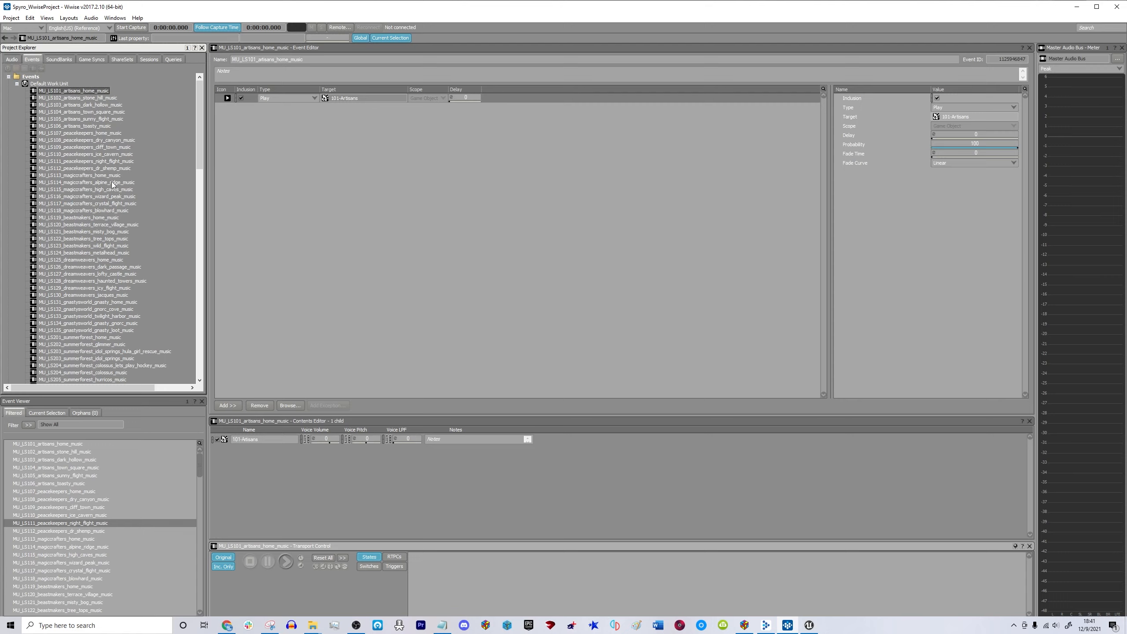
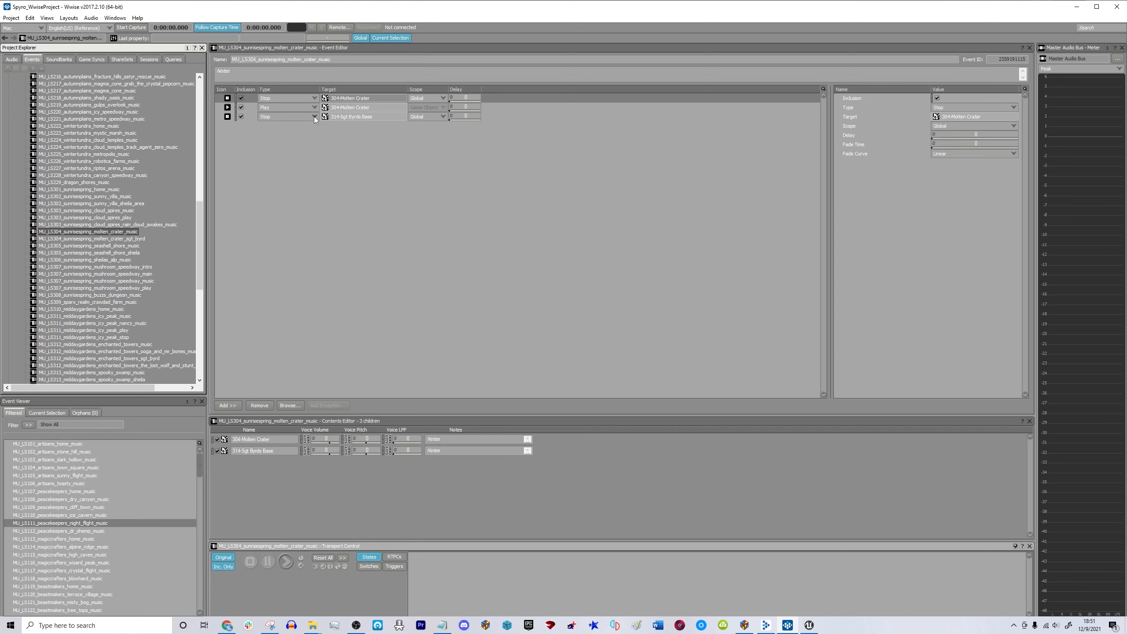
Compare the stop and play actions of the MU_LS307_sunrisespring_mushroom_speedway intro, main, music and play events.
scroll(133, 210, down, 2)
click(112, 225)
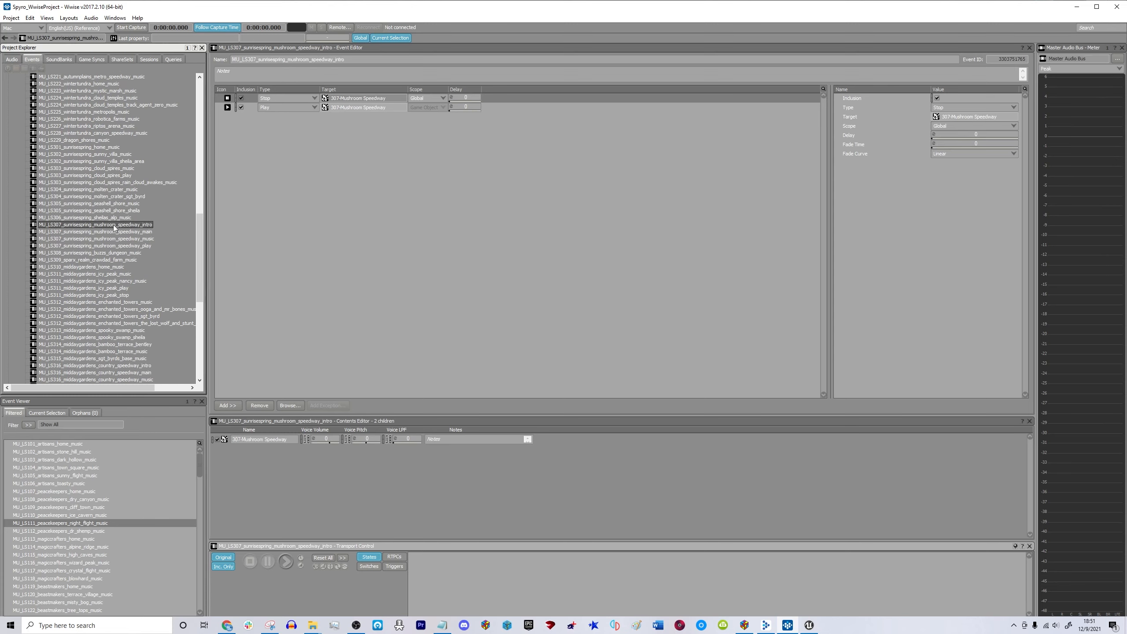
click(138, 232)
click(139, 239)
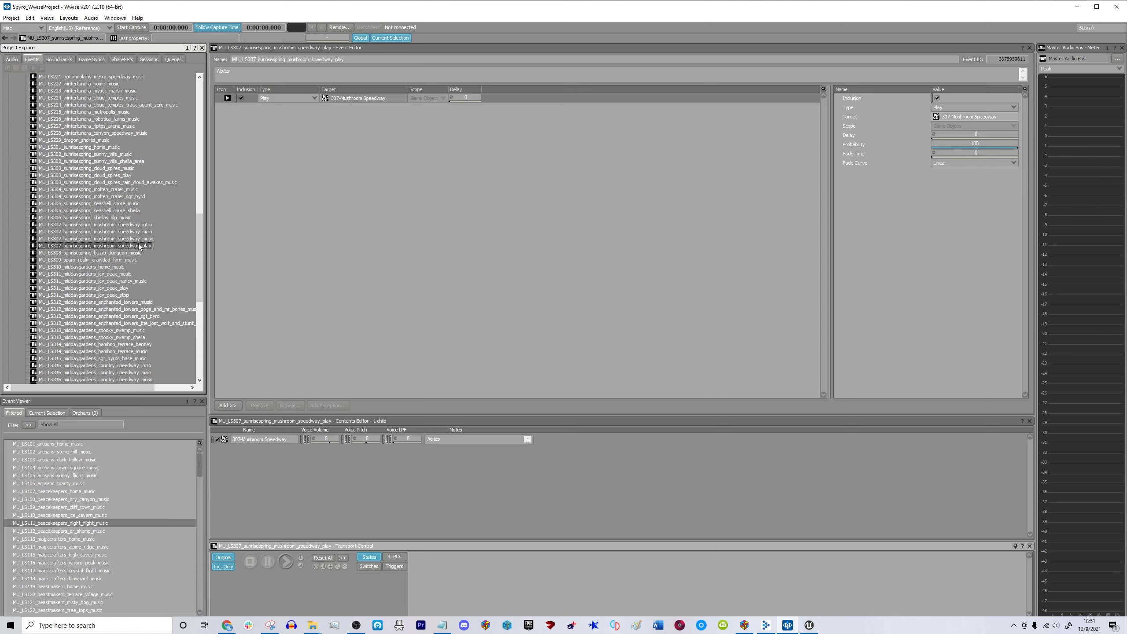
click(134, 227)
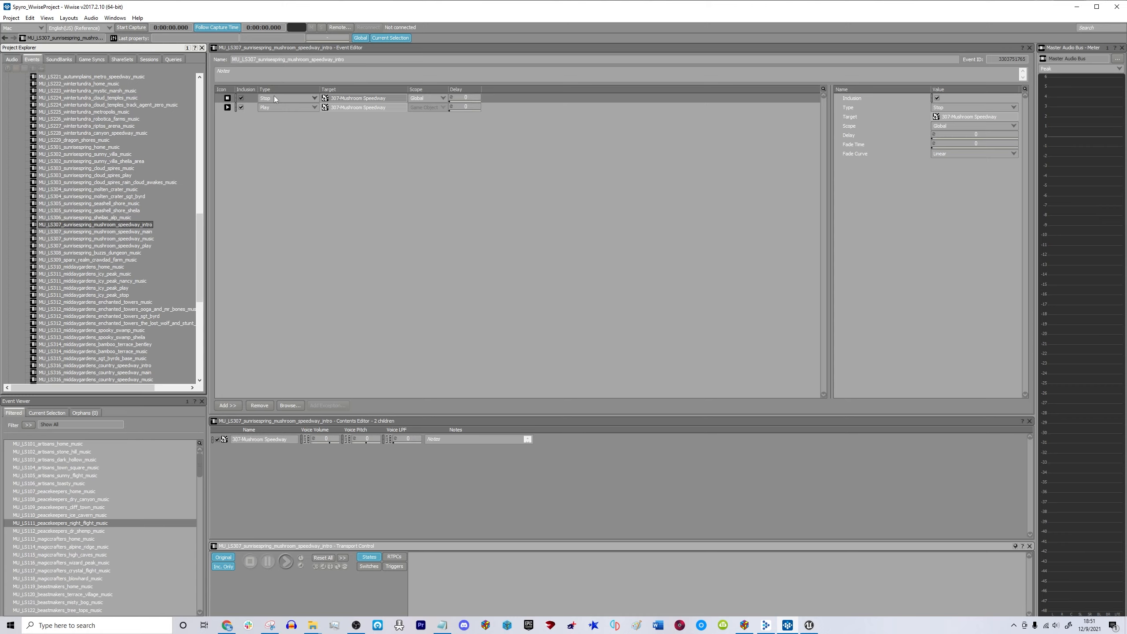
click(147, 231)
click(146, 239)
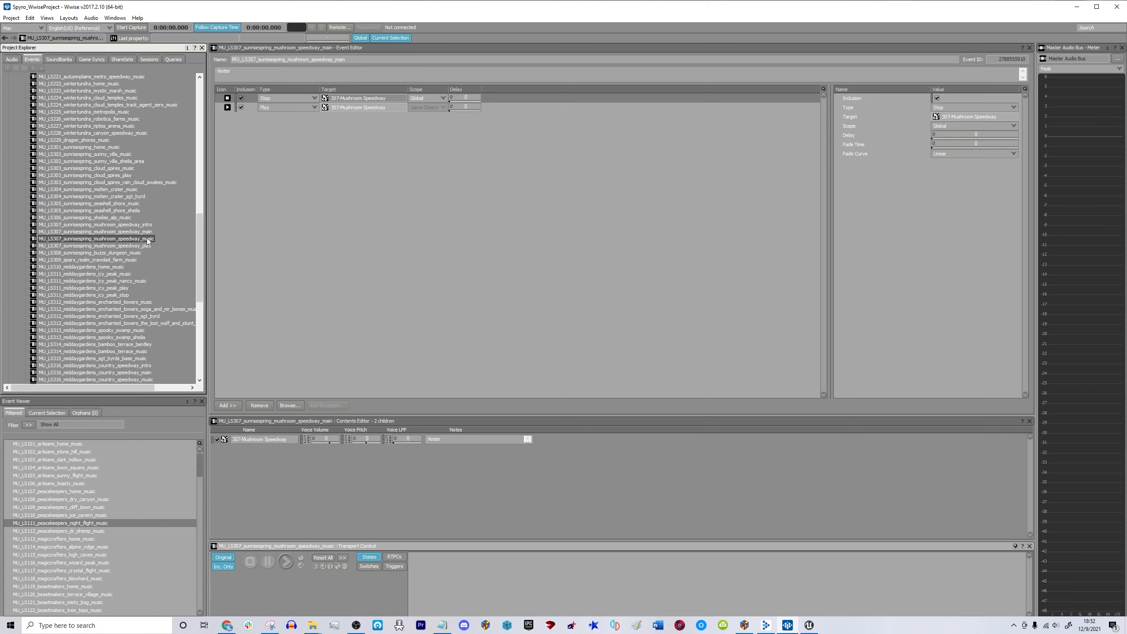
click(145, 246)
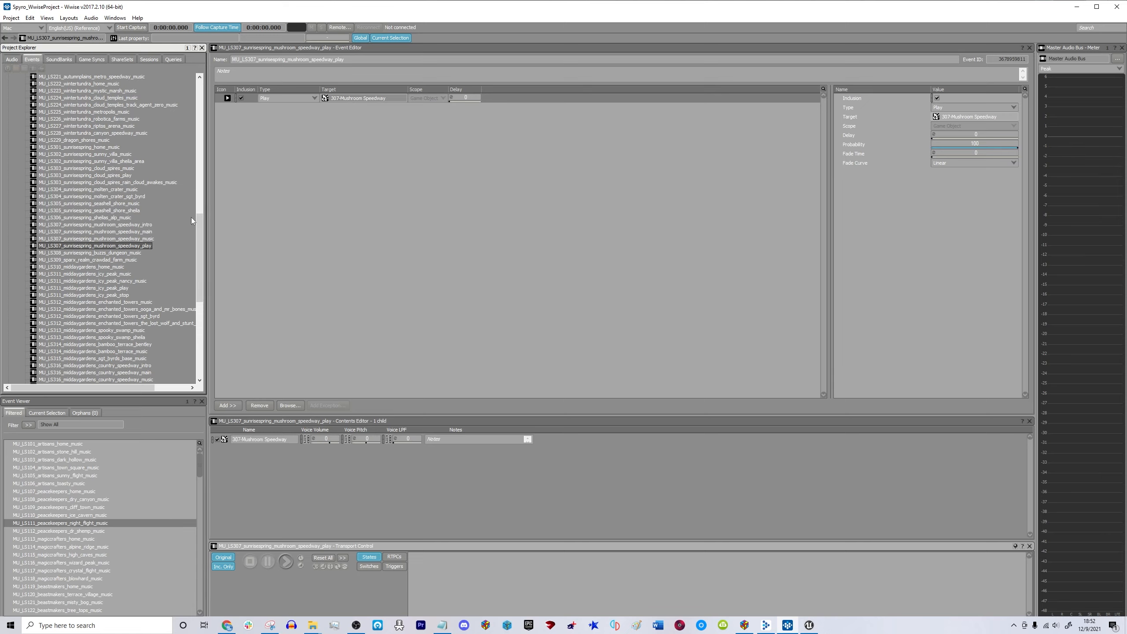
click(131, 236)
click(131, 232)
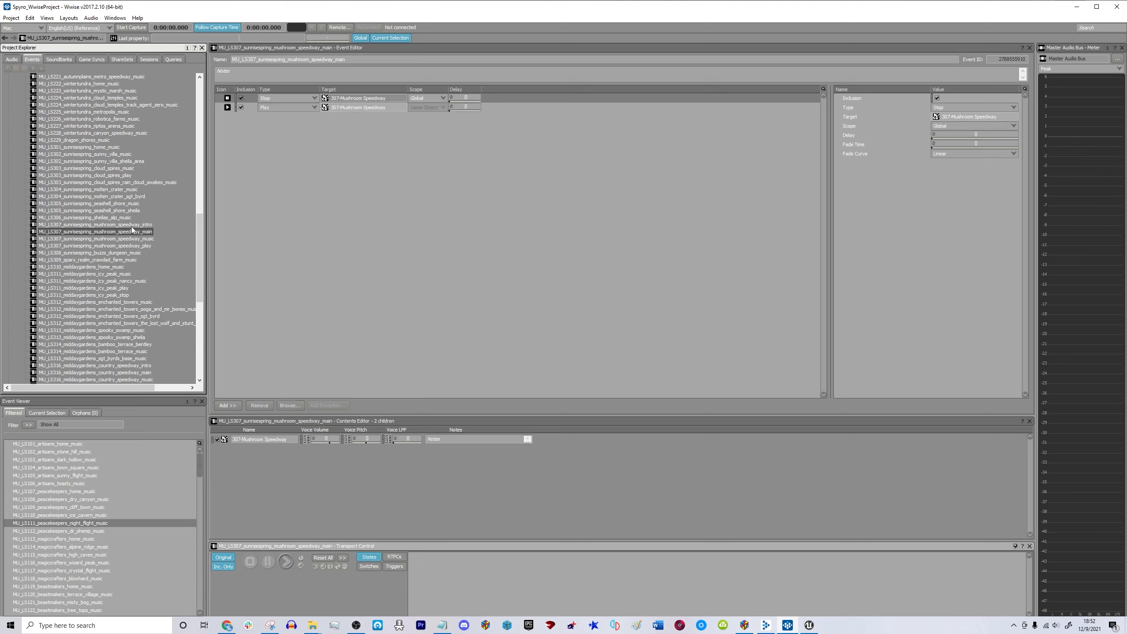
click(131, 225)
Inspect the actions and targets of the four MU_LS312 enchanted towers events: music, ooga and mr bones, sgt byrd, and lost wolf.
scroll(130, 254, down, 4)
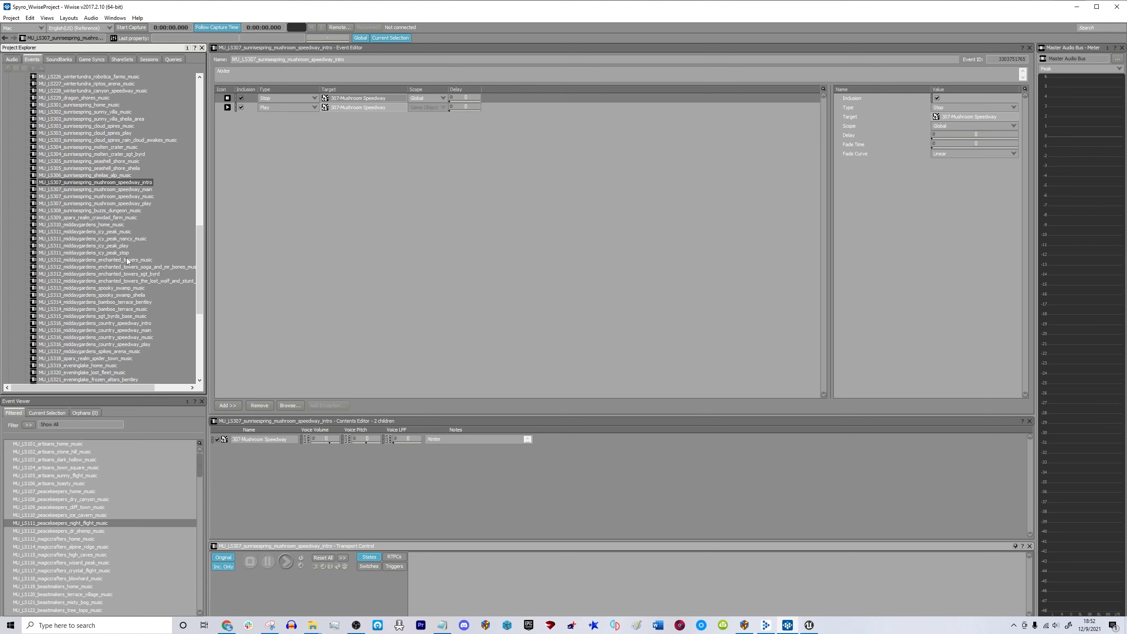
click(129, 218)
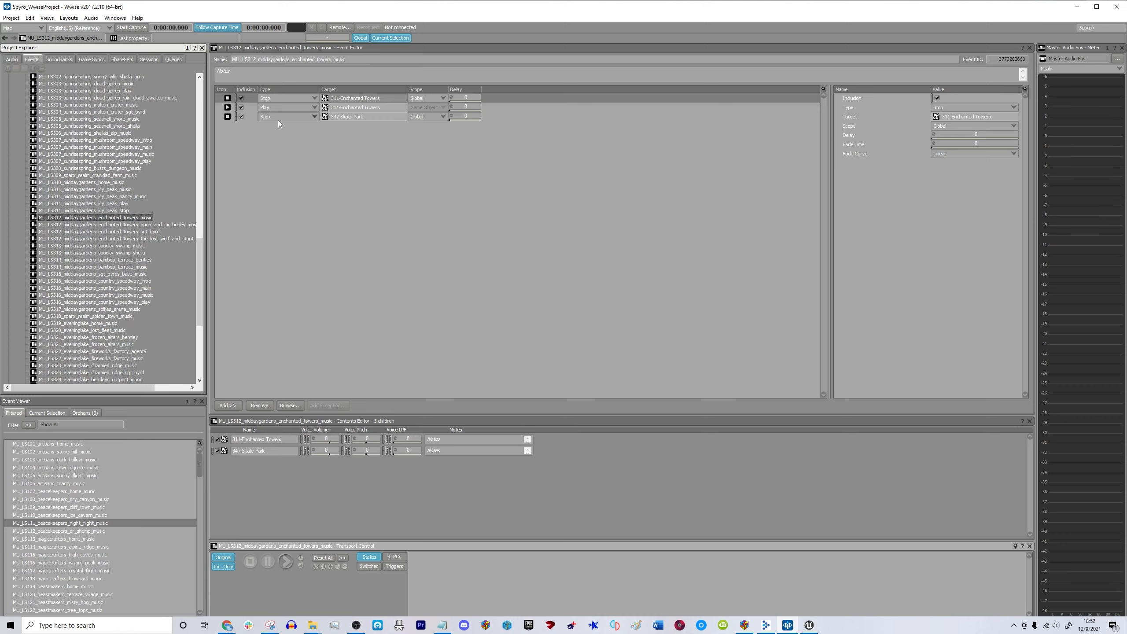
click(149, 224)
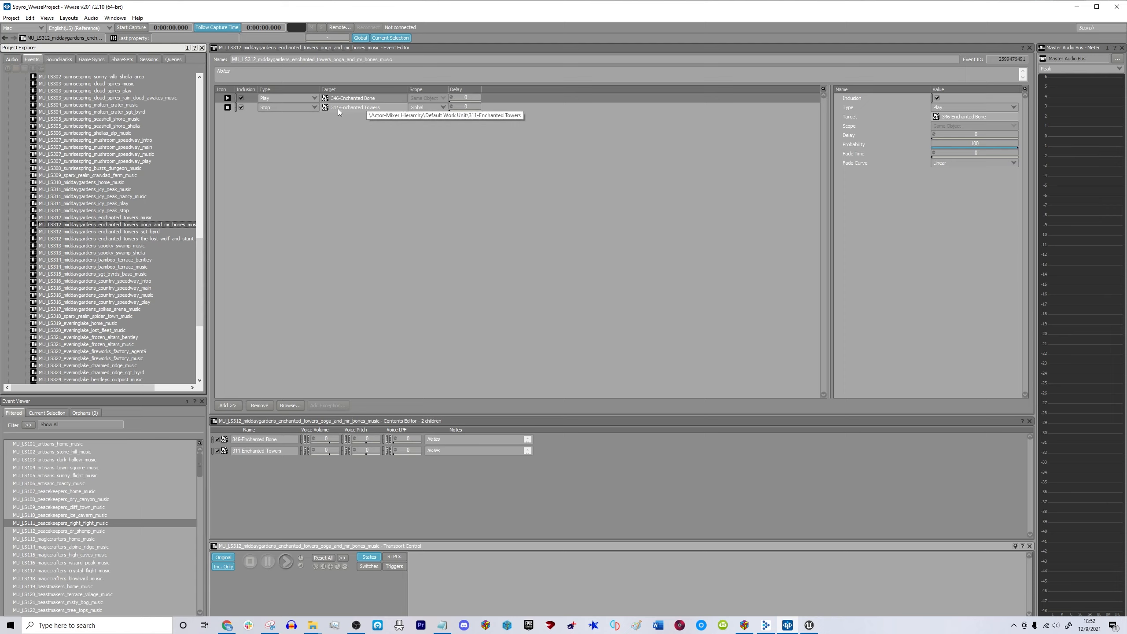
click(149, 231)
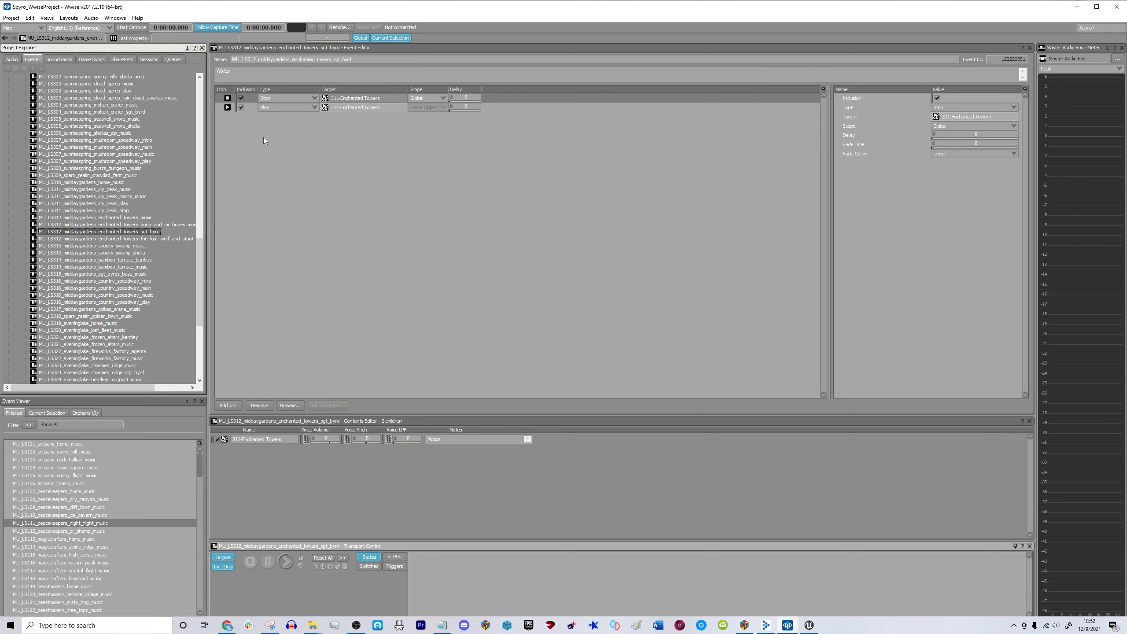
click(171, 240)
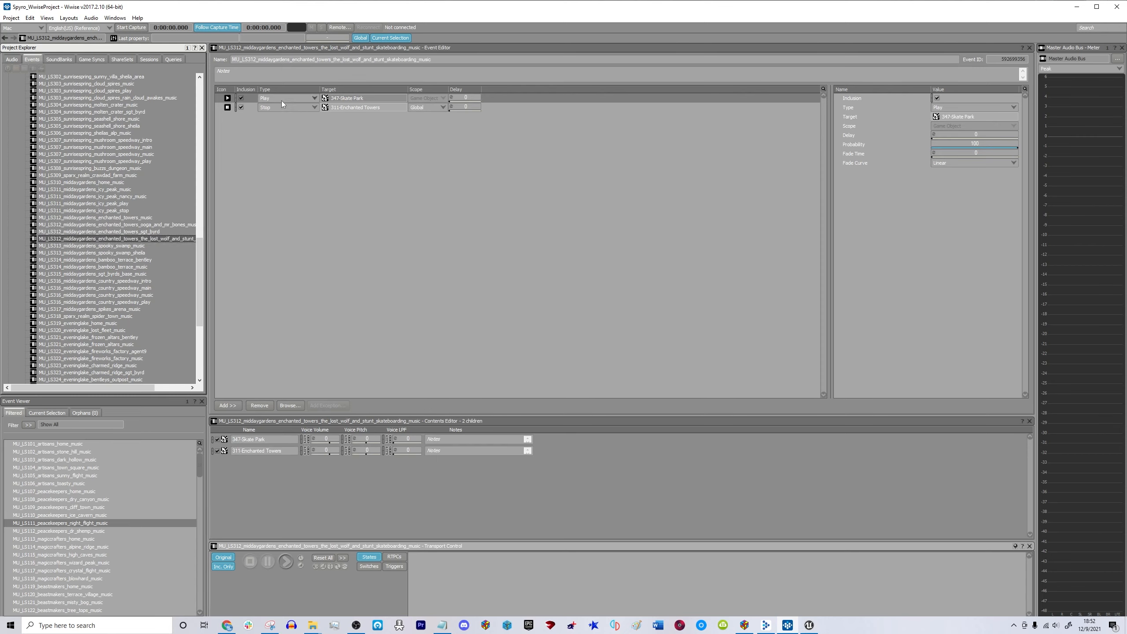
Check the actions of the MU_LS313 spooky swamp sheila event and both MU_LS314 bamboo terrace events, and select MU_LS315_middaygardens_sgt_byrds_base_music.
click(133, 253)
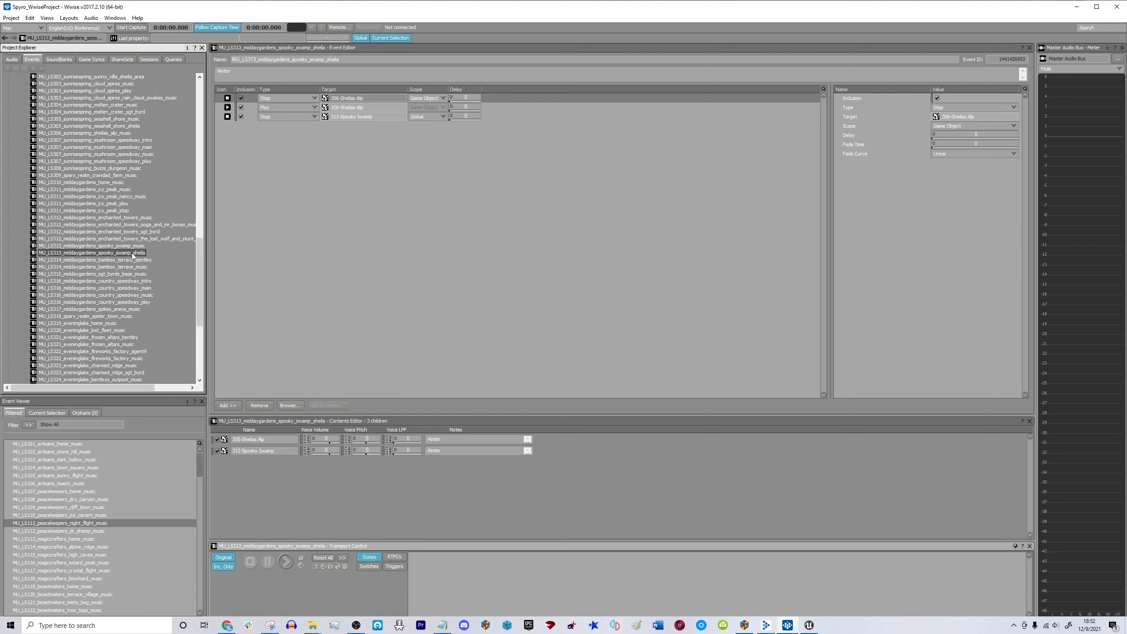
click(132, 259)
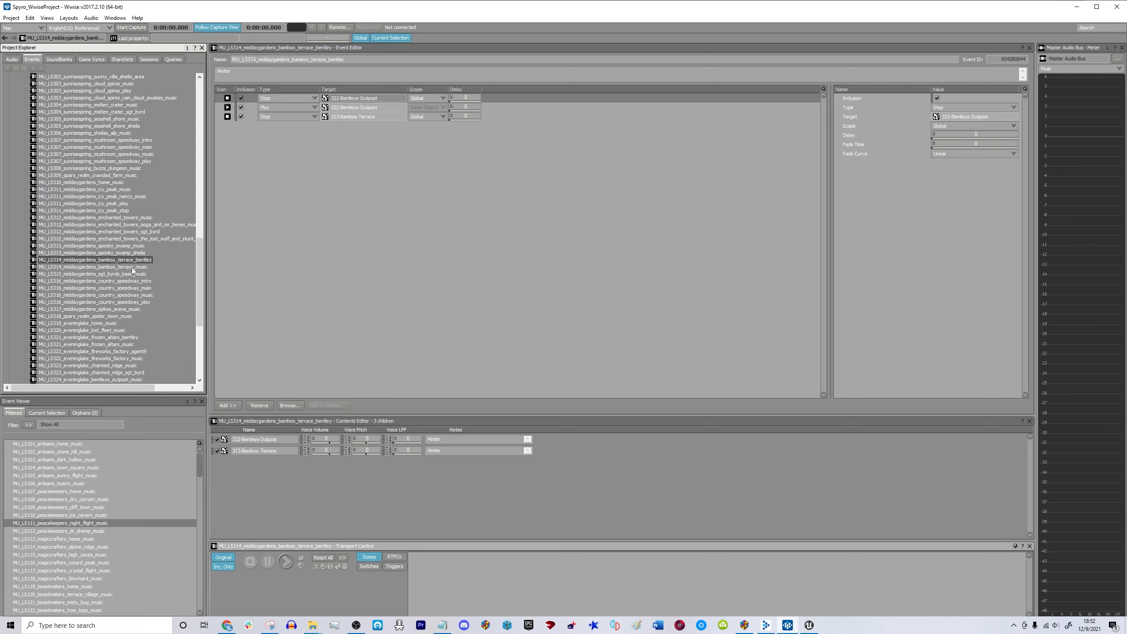
click(132, 268)
click(132, 274)
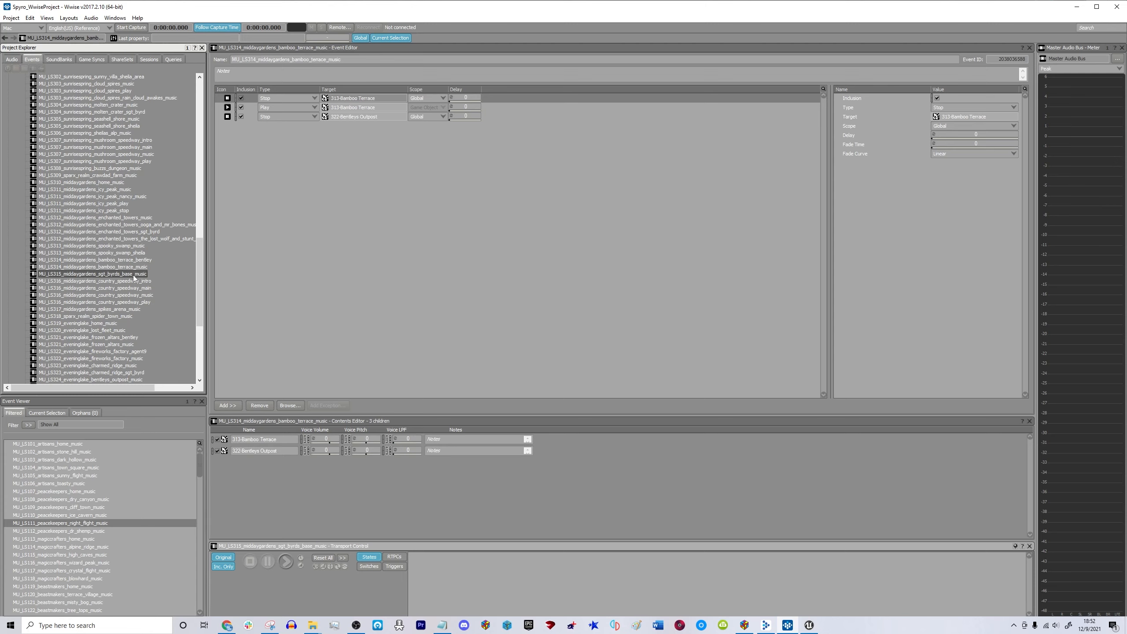
View the actions of the MU_LS316_middaygardens_country_speedway intro and play events.
click(134, 281)
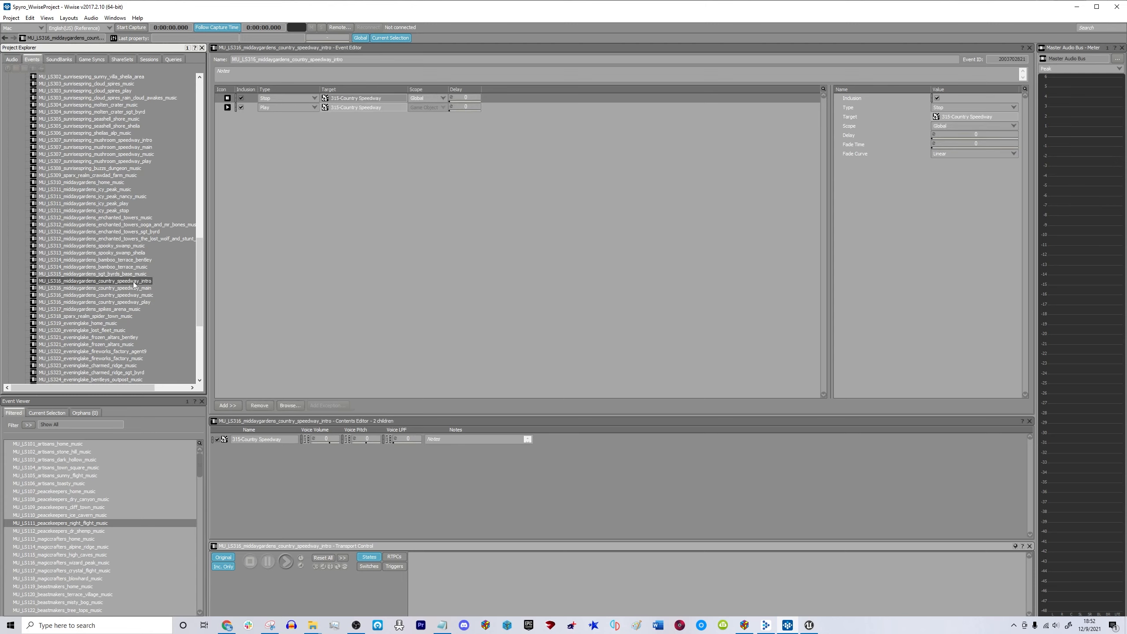
scroll(133, 283, down, 1)
click(134, 283)
Inspect the play actions and targets of MU_LS318_sparx_realm_spider_town_music and MU_sparx_realms_music.
scroll(134, 283, down, 4)
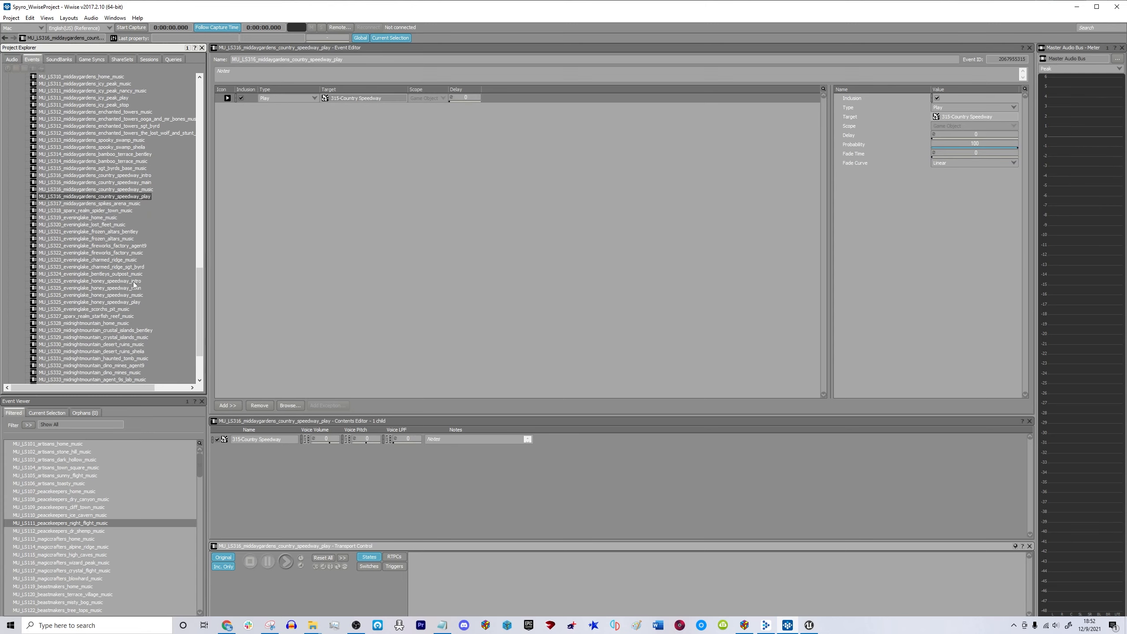
scroll(133, 282, up, 1)
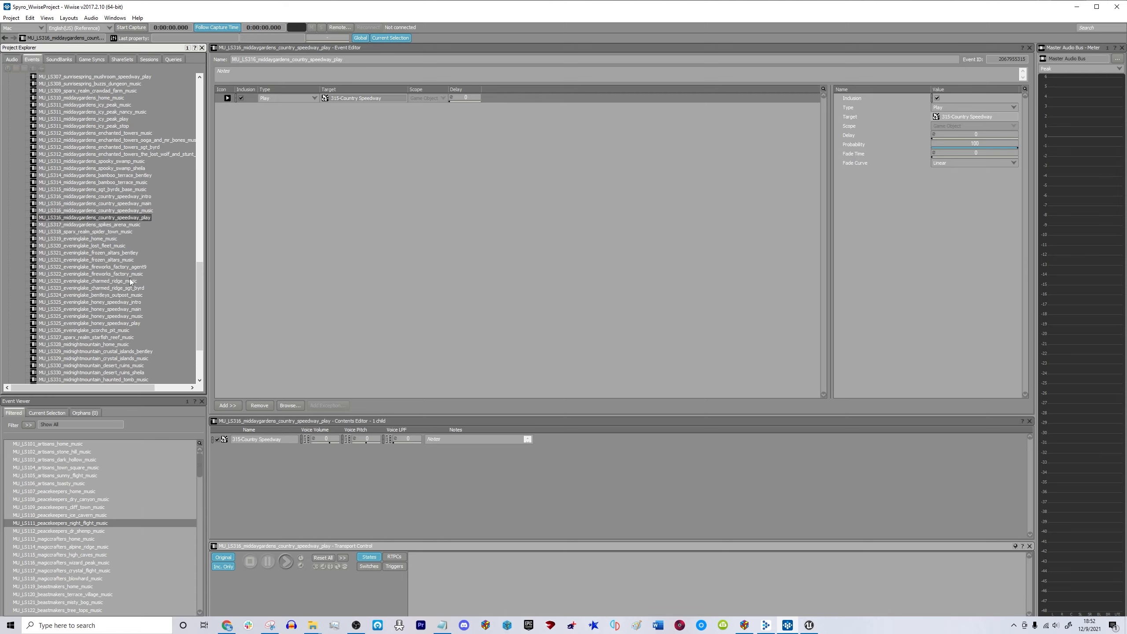
click(98, 232)
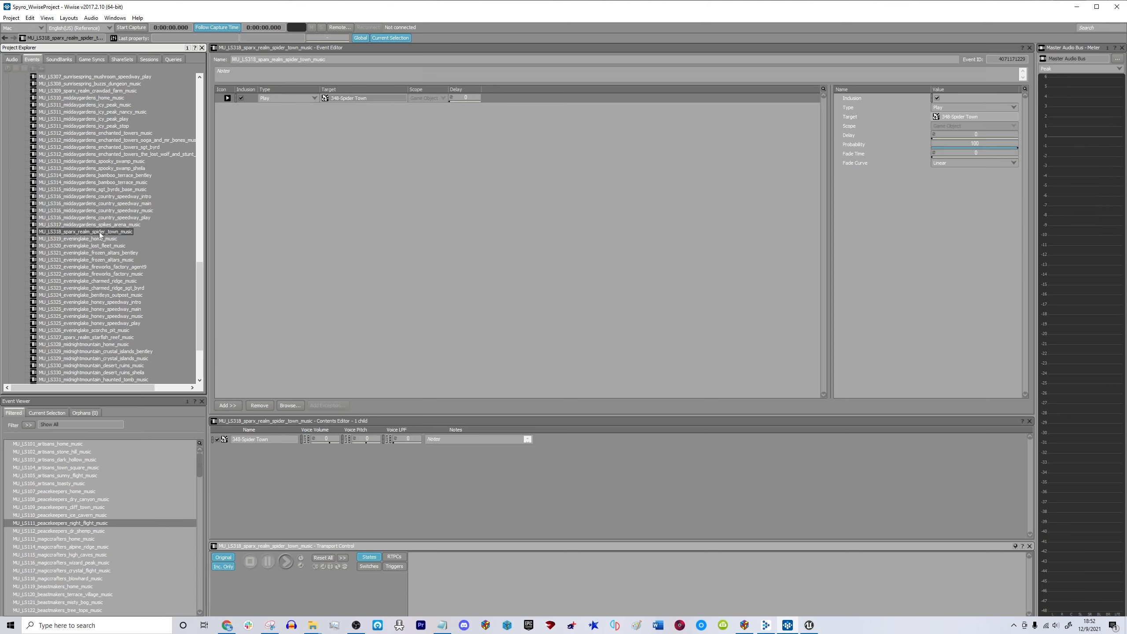
scroll(98, 232, down, 5)
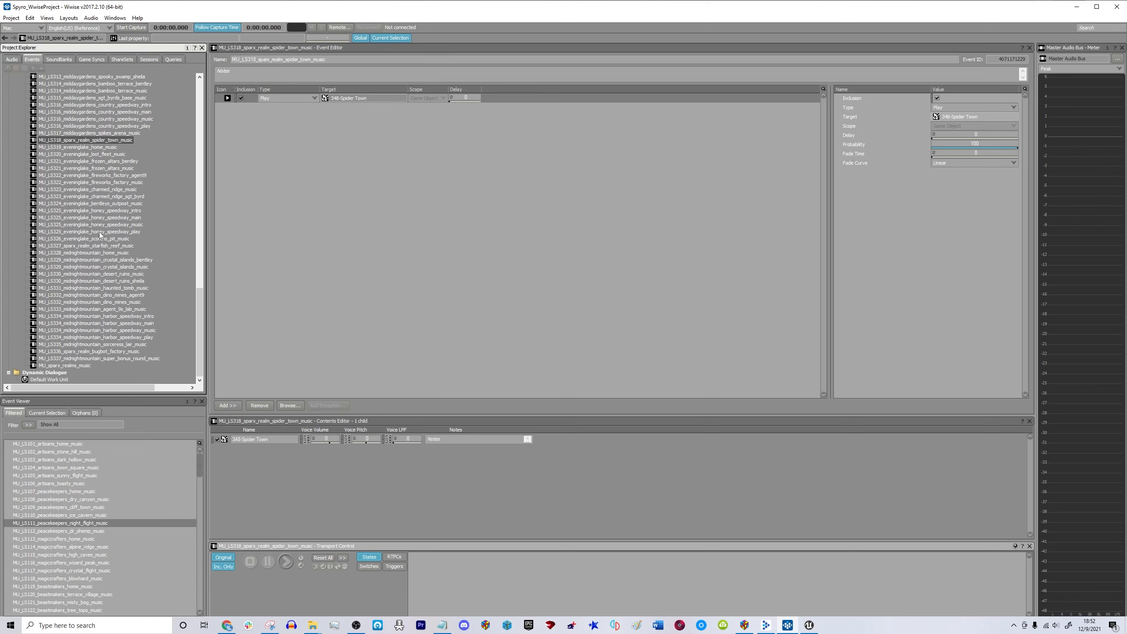
click(64, 365)
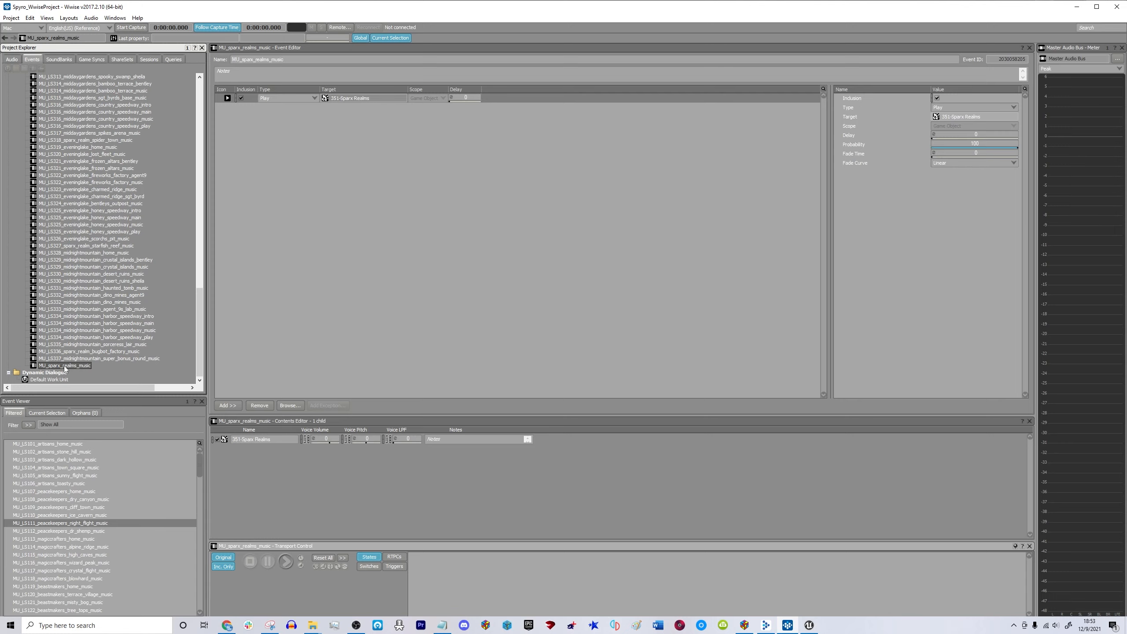
Inspect the actions of the Midnight Mountain crystal islands, haunted tomb, dino mines and agent 9's lab events, plus MU_LS330_midnightmountain_desert_ruins_sheila.
click(109, 260)
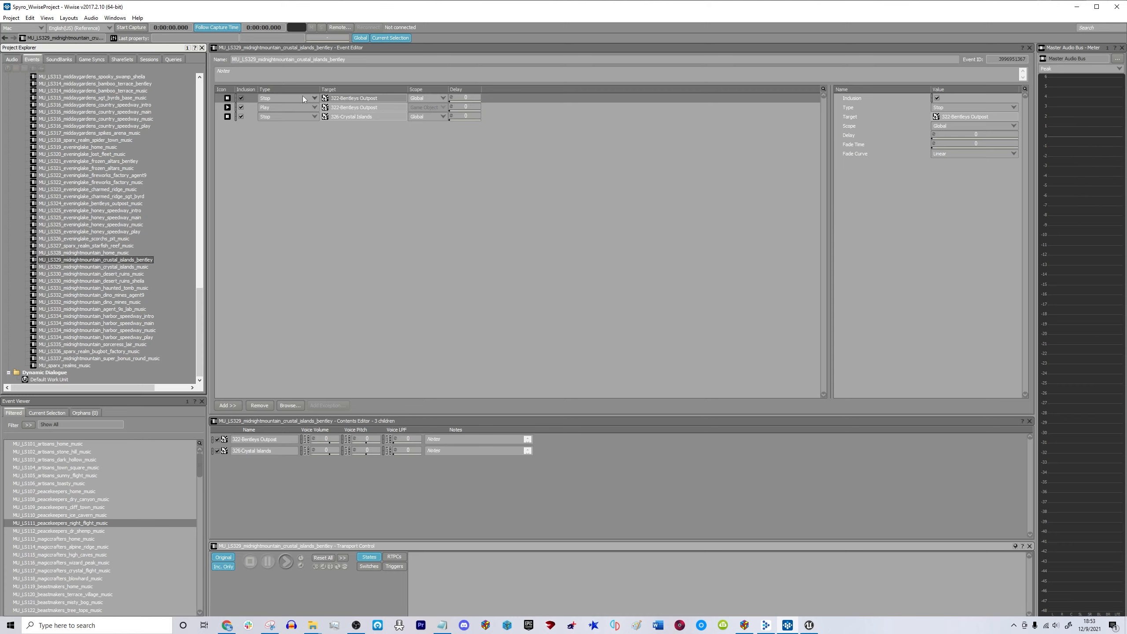
click(107, 266)
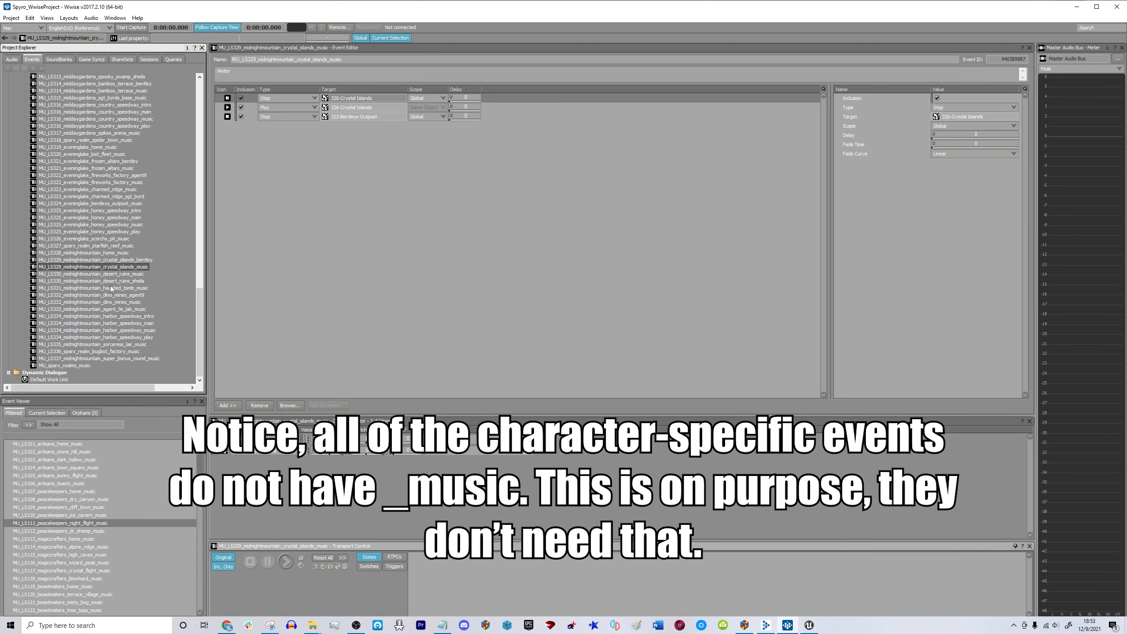
click(112, 280)
click(112, 288)
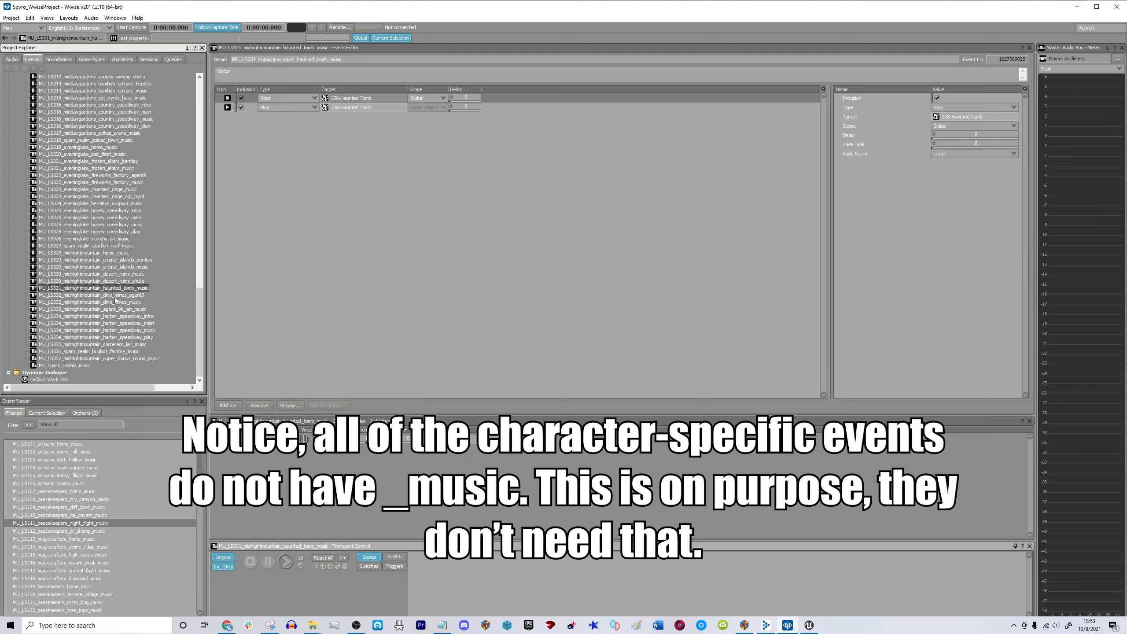
click(113, 296)
click(113, 304)
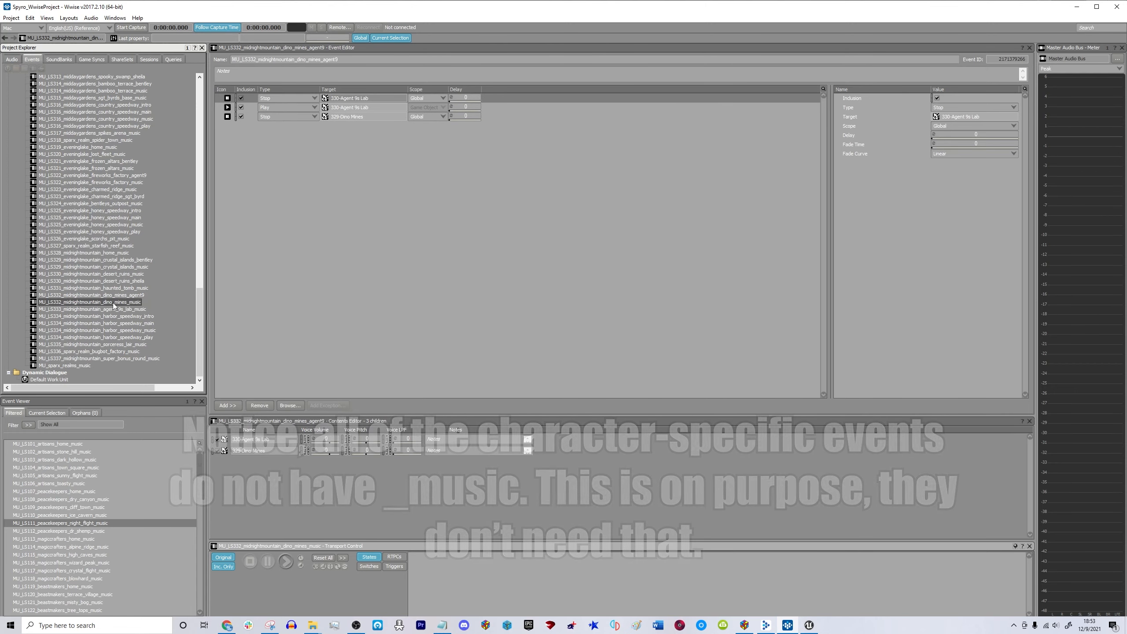
click(113, 309)
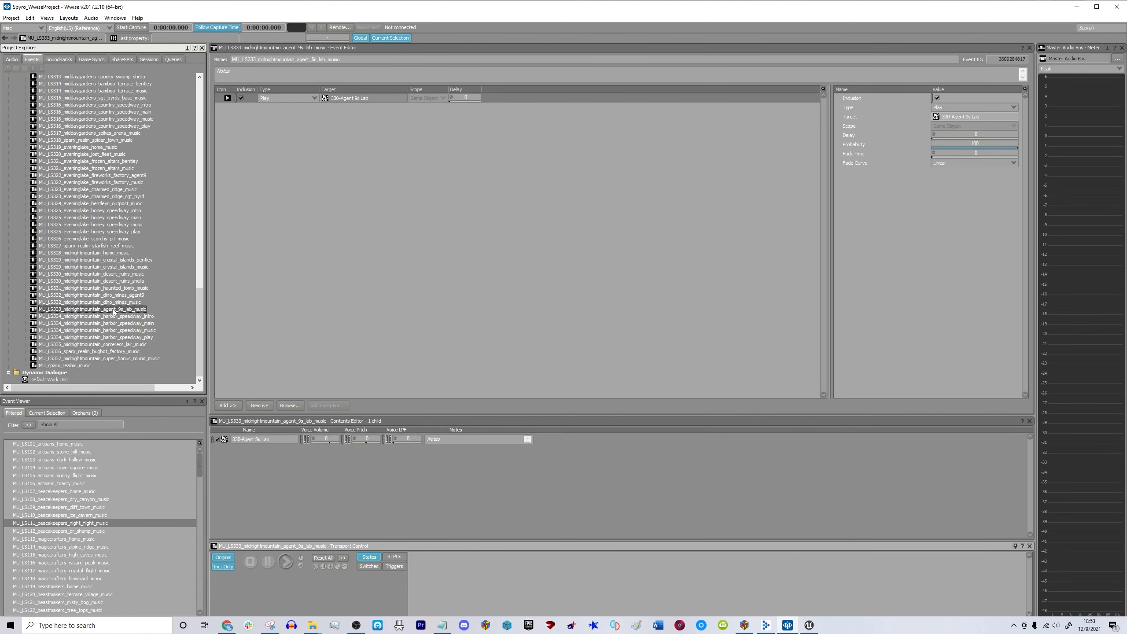
Check the play targets of the sorceress lair, bugbot factory, sparx realms and MU_LS101_artisans_home_music events.
click(105, 344)
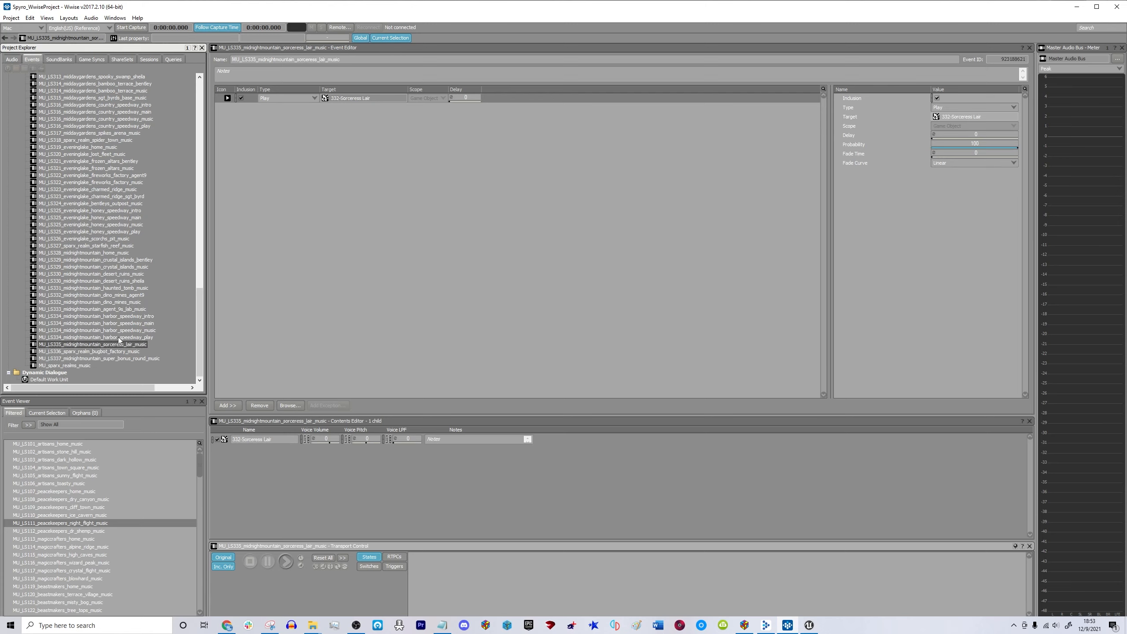
click(115, 351)
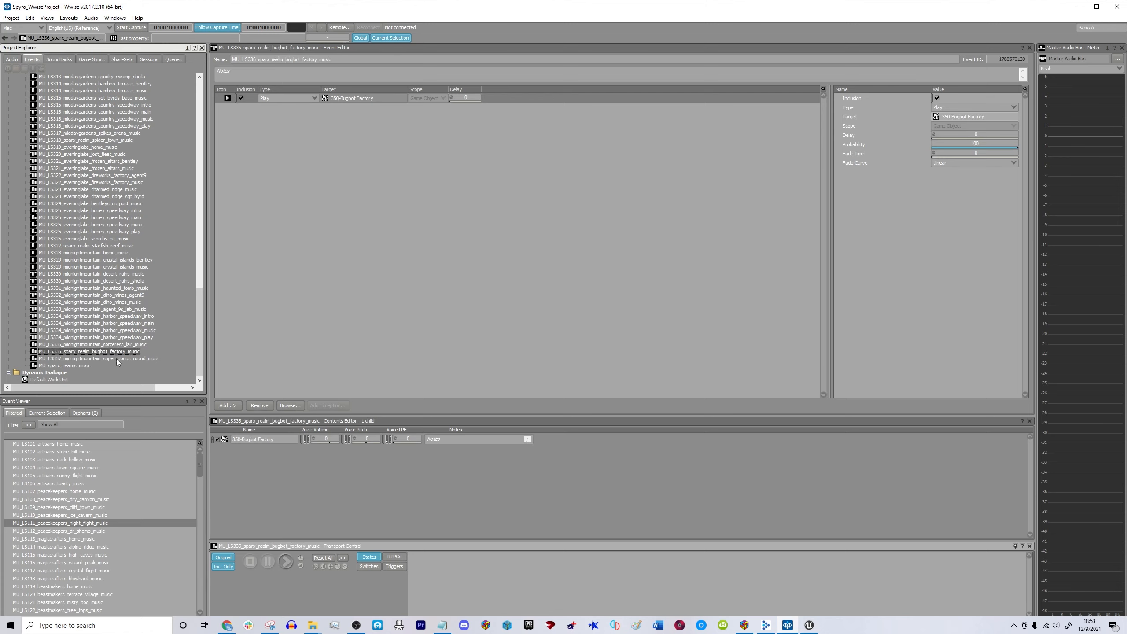
click(72, 365)
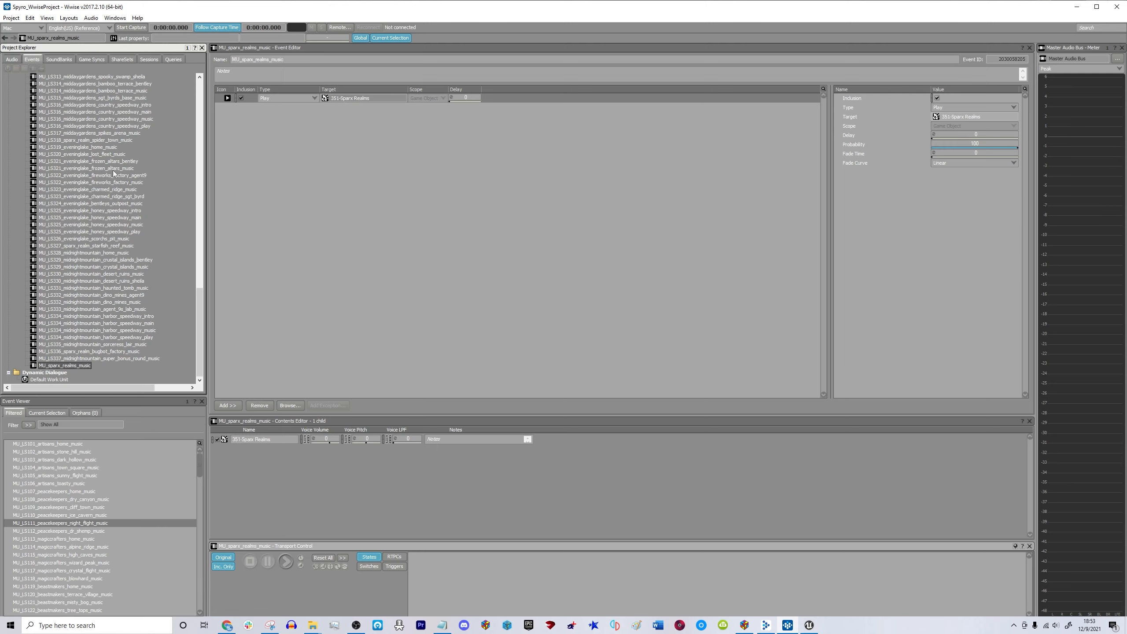
scroll(120, 254, up, 20)
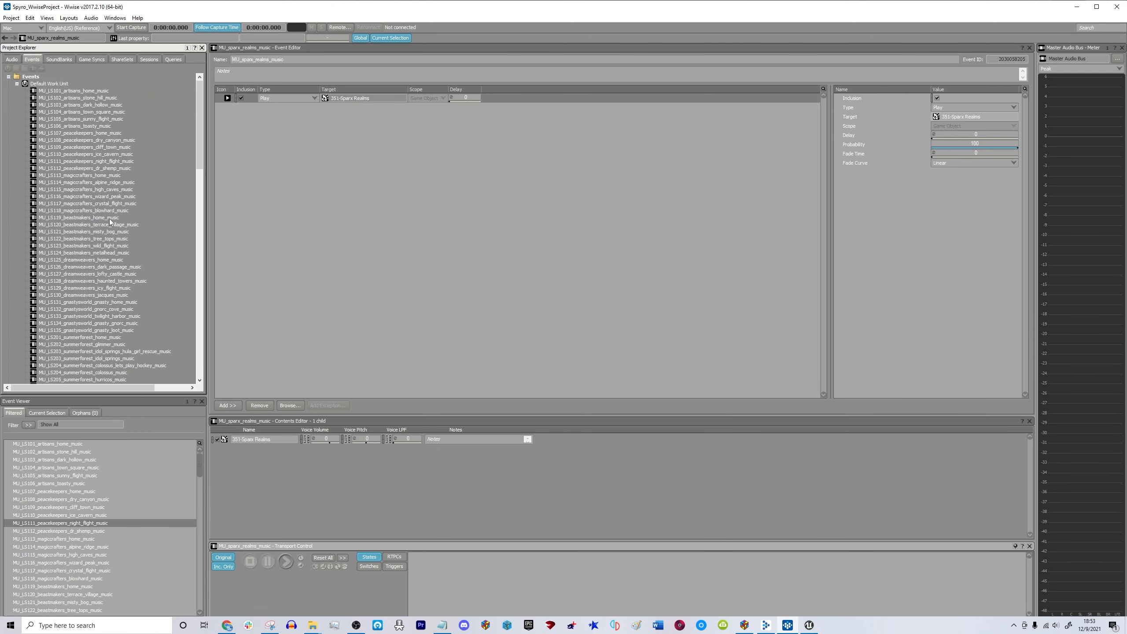
click(82, 91)
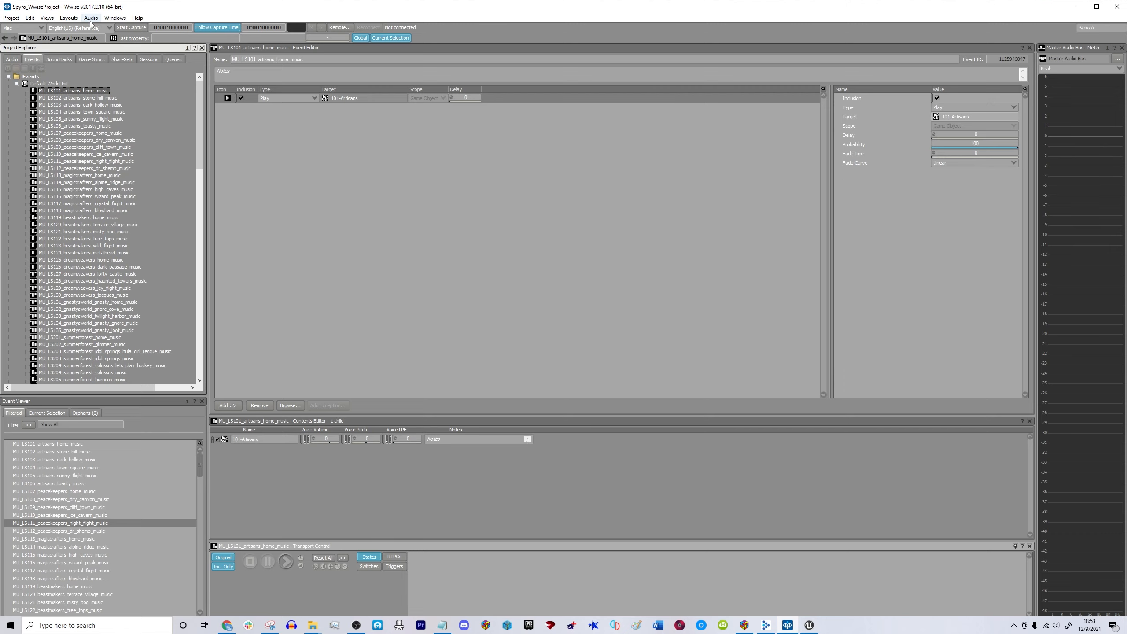
Switch to the SoundBank layout and look over the event list beside the project's SoundBanks.
click(68, 18)
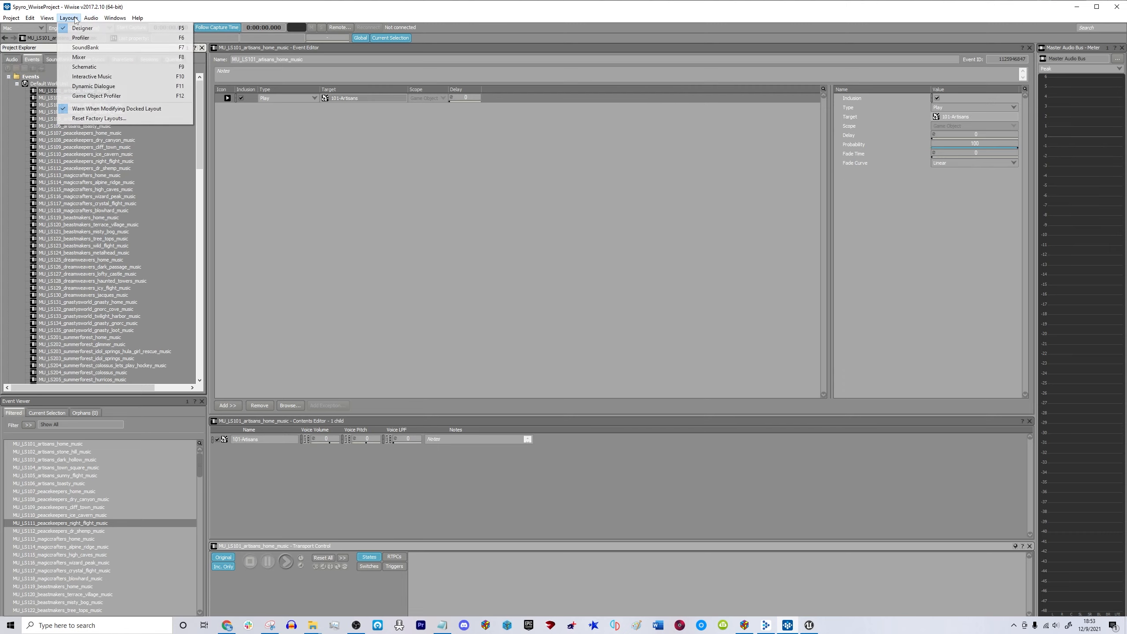
click(84, 47)
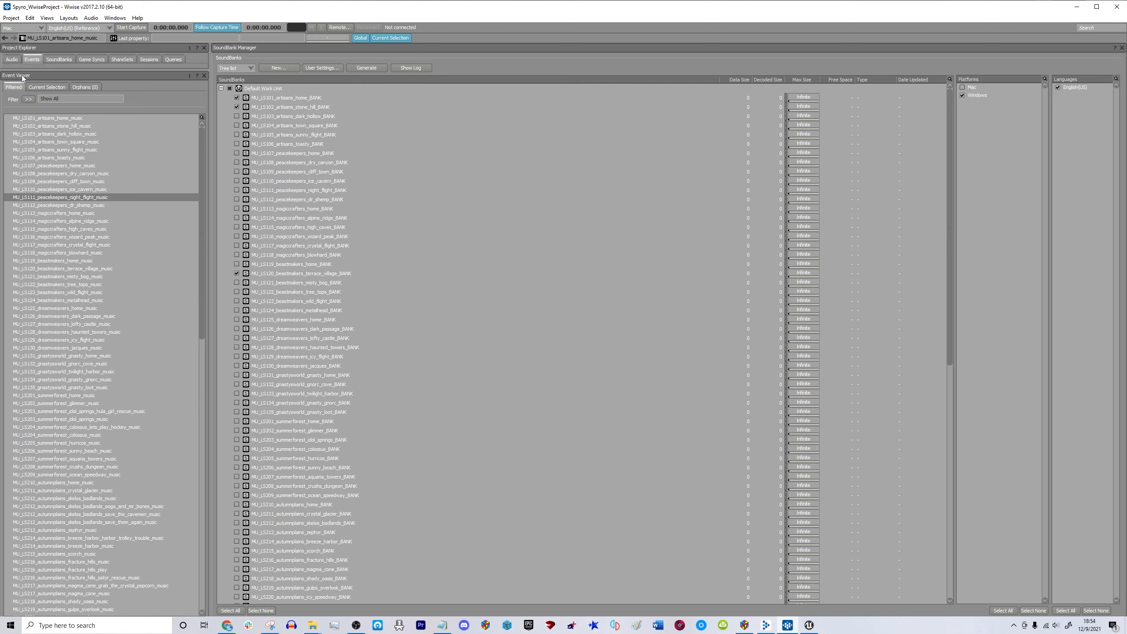
scroll(87, 274, down, 8)
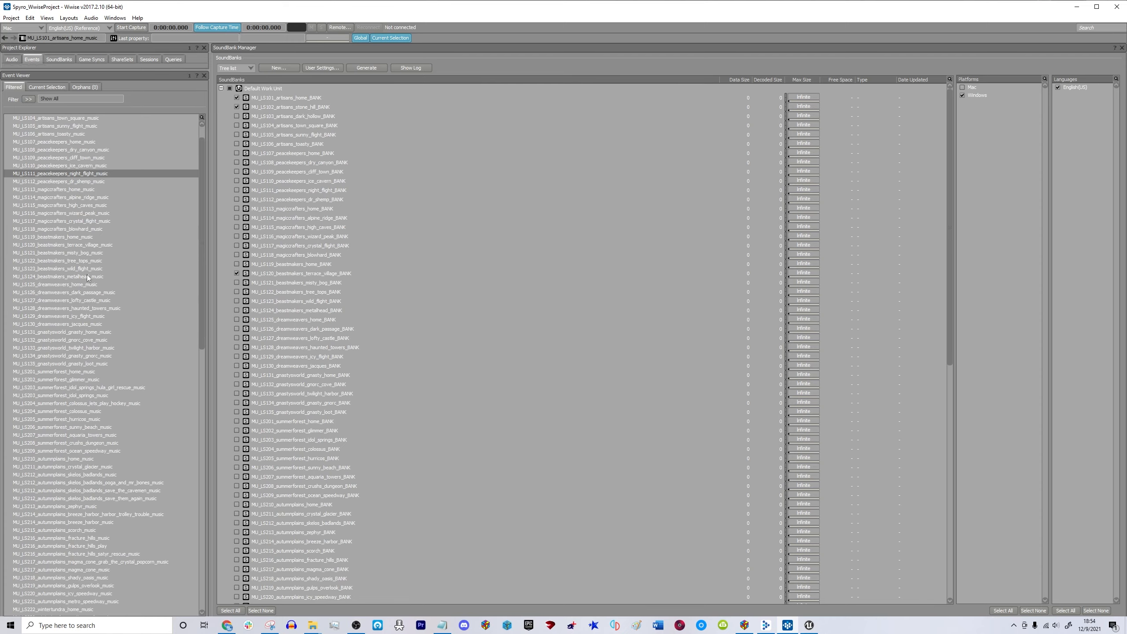
scroll(88, 273, up, 8)
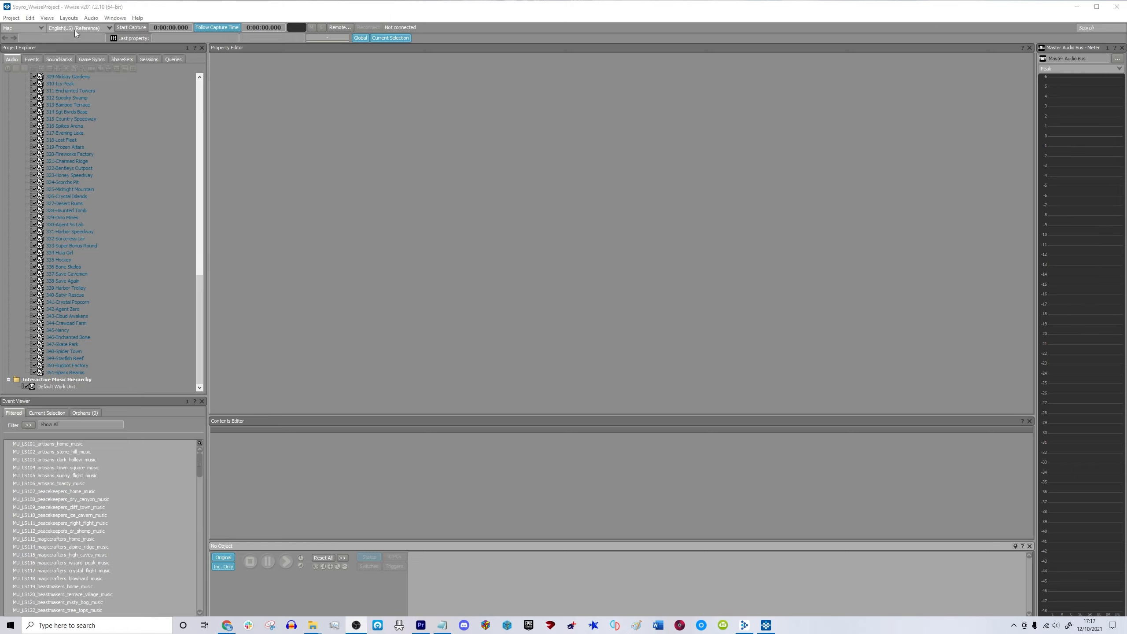
click(69, 19)
click(75, 51)
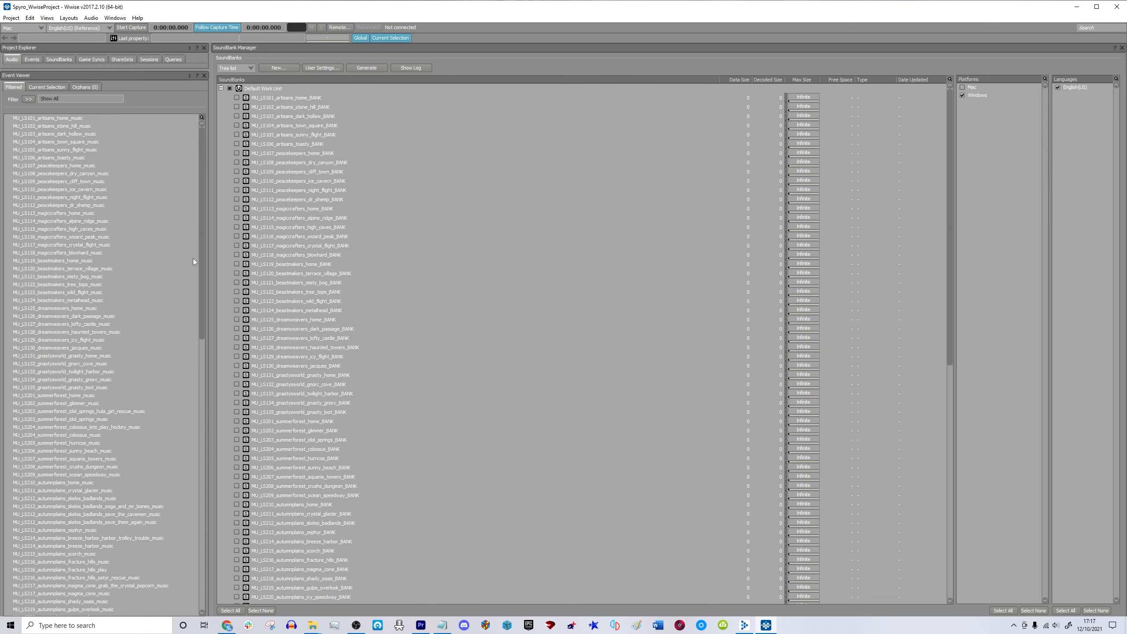
Try creating a SoundBank named MU_LS101_artisans_home_BANK in the Default Work Unit, copying its title from ReignitedMUTitles.txt, and cancel it.
click(264, 89)
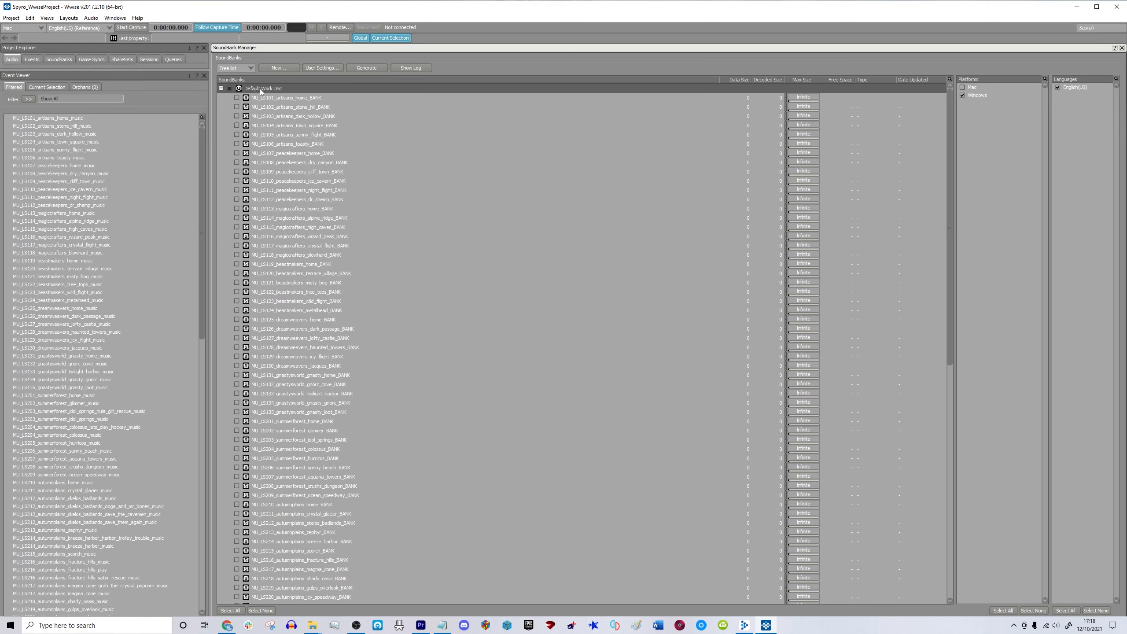
click(278, 67)
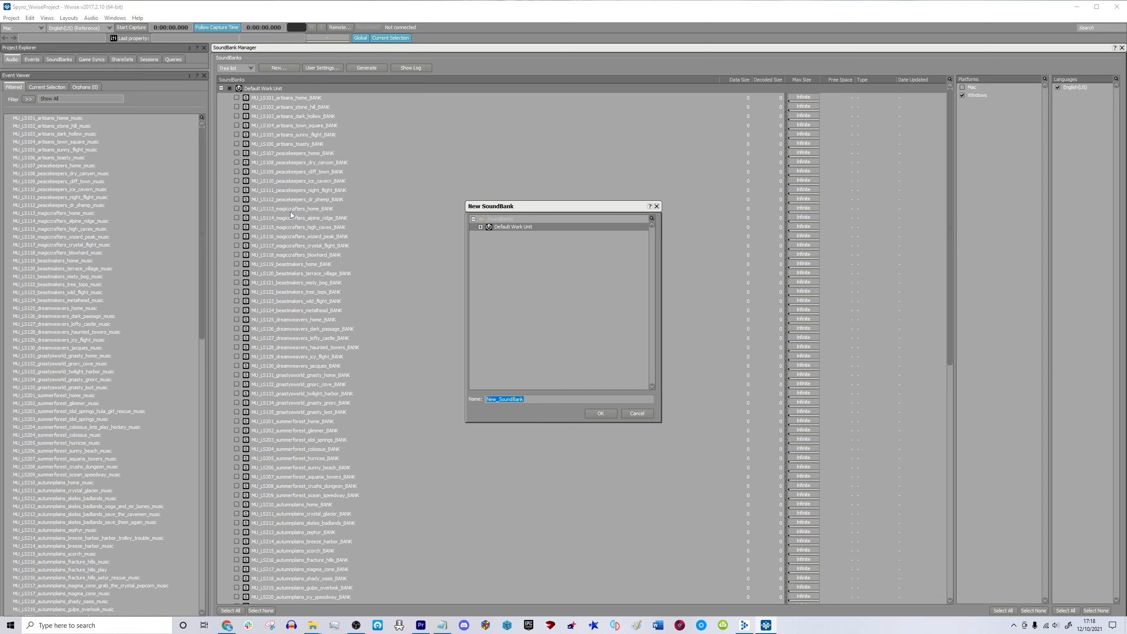
click(442, 625)
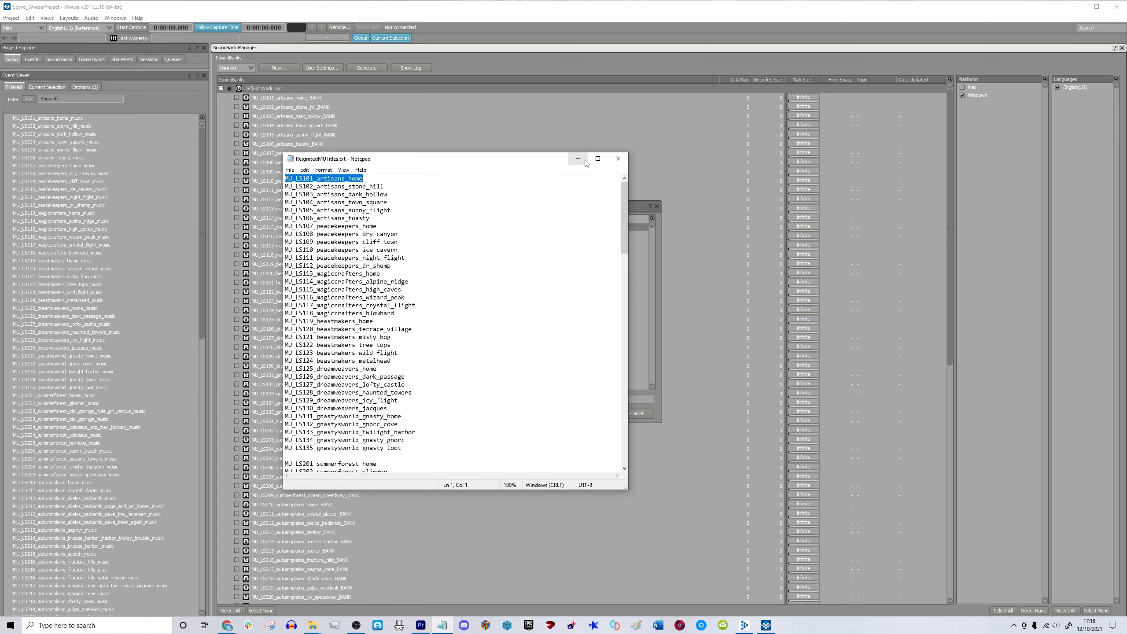
key(alt+Tab)
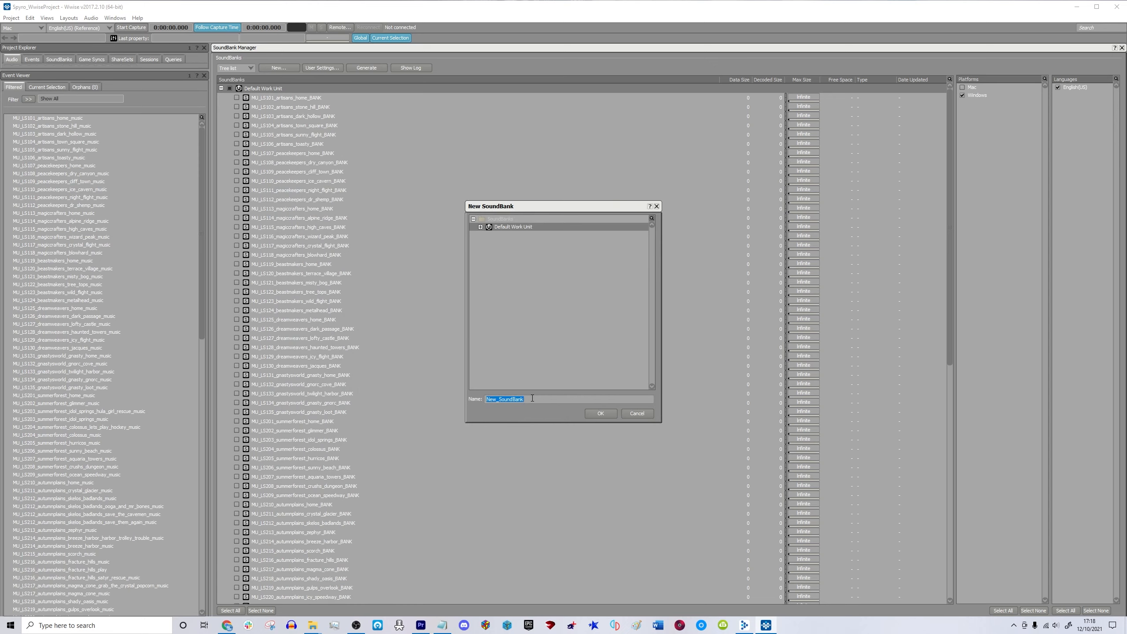
key(BackSpace)
click(446, 626)
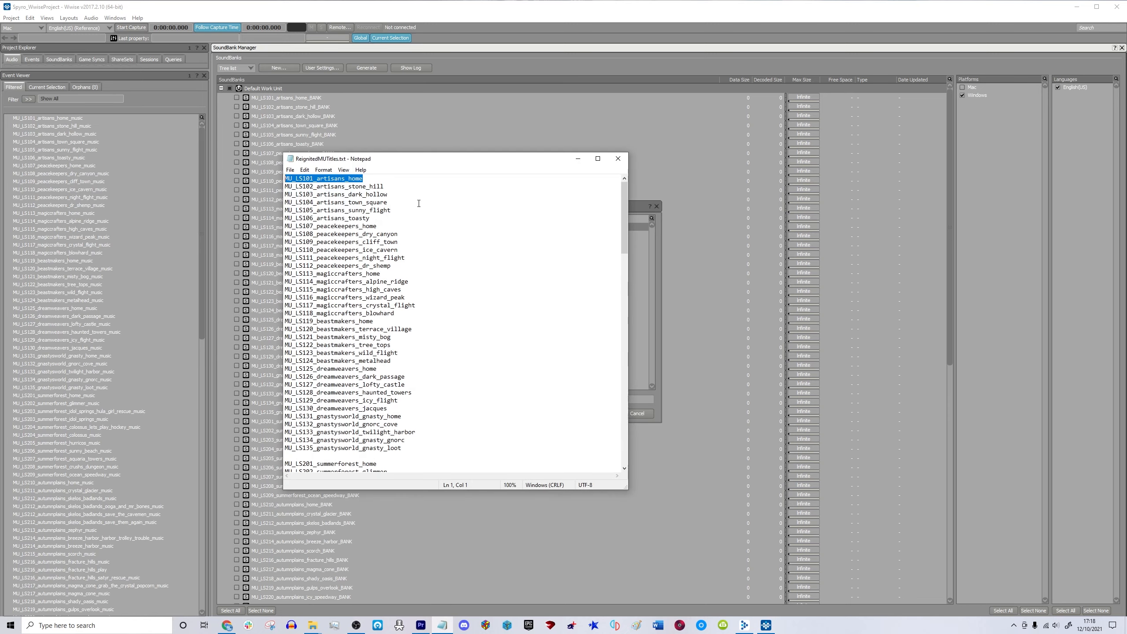
right_click(351, 178)
click(380, 210)
key(alt+Tab)
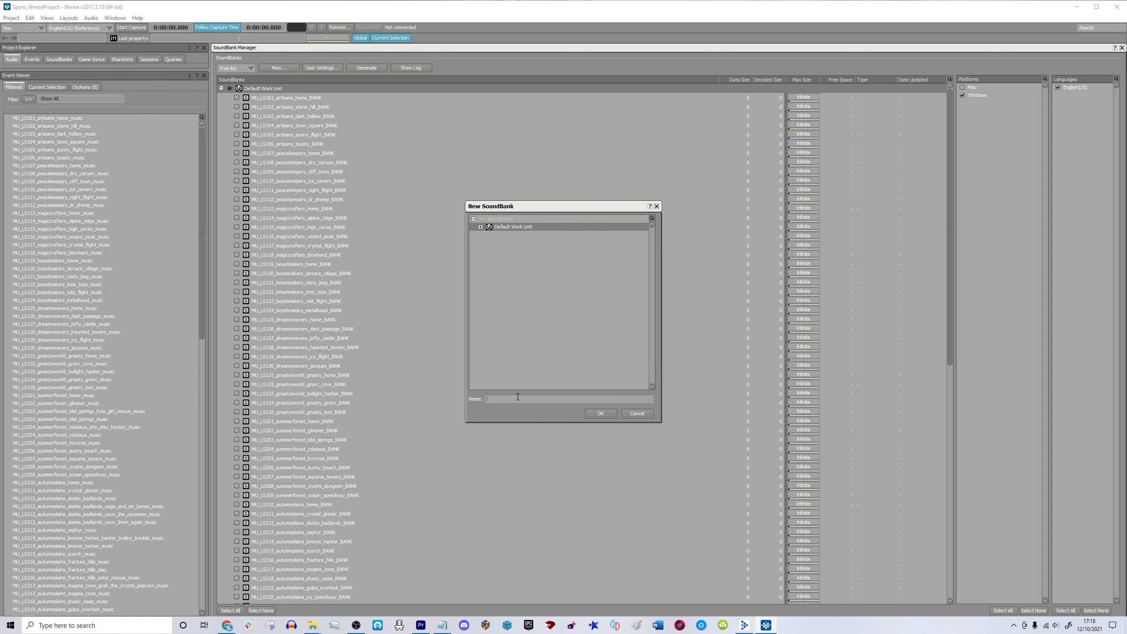
key(ctrl+v)
text(_BANK)
click(646, 415)
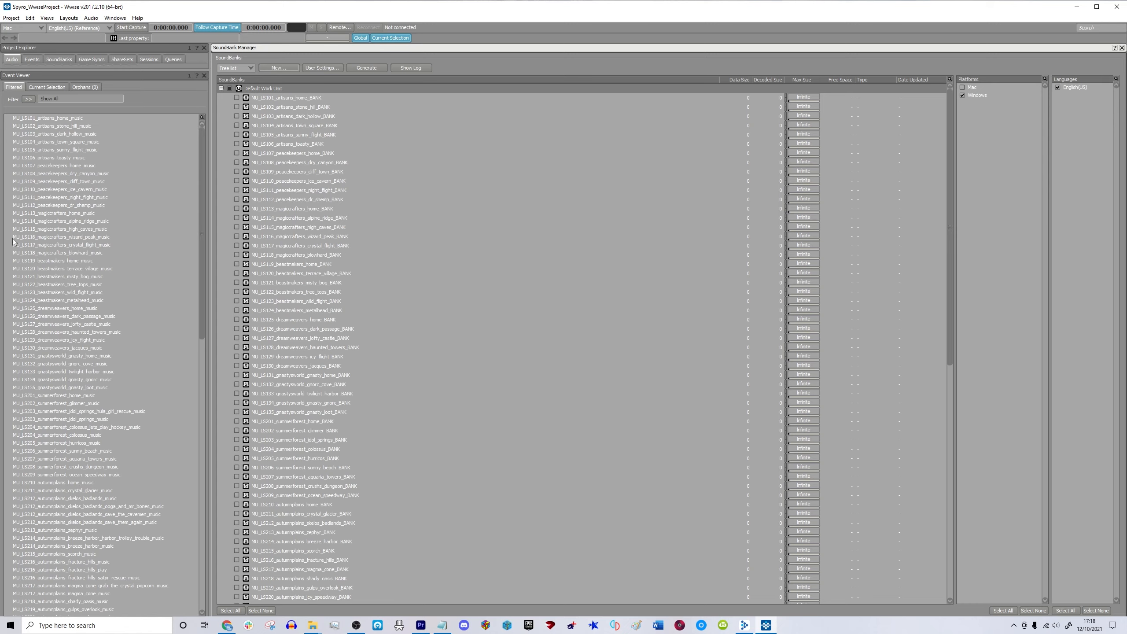
Find and select the four MU_LS334_midnightmountain_harbor_speedway events: intro, main, music and play.
scroll(59, 255, down, 18)
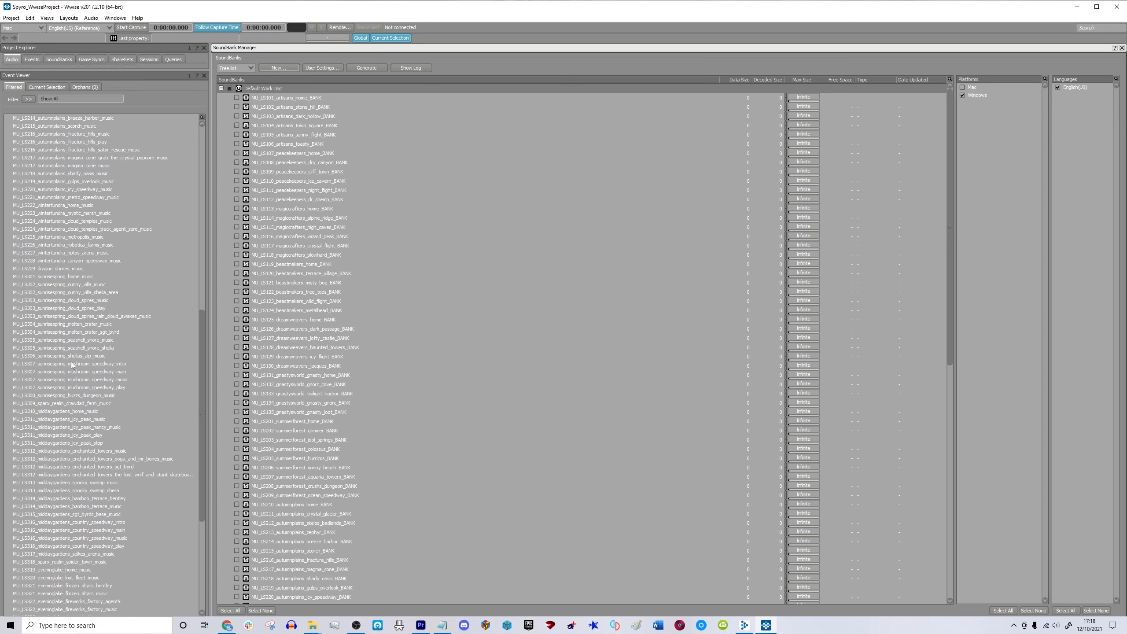
scroll(71, 364, down, 4)
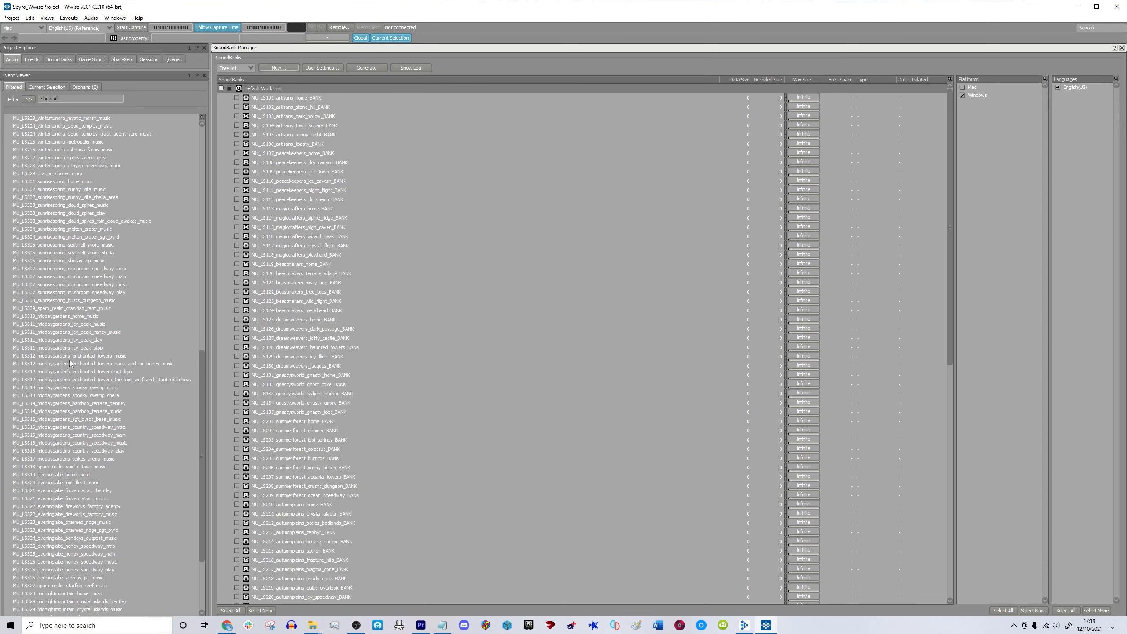
scroll(90, 426, down, 5)
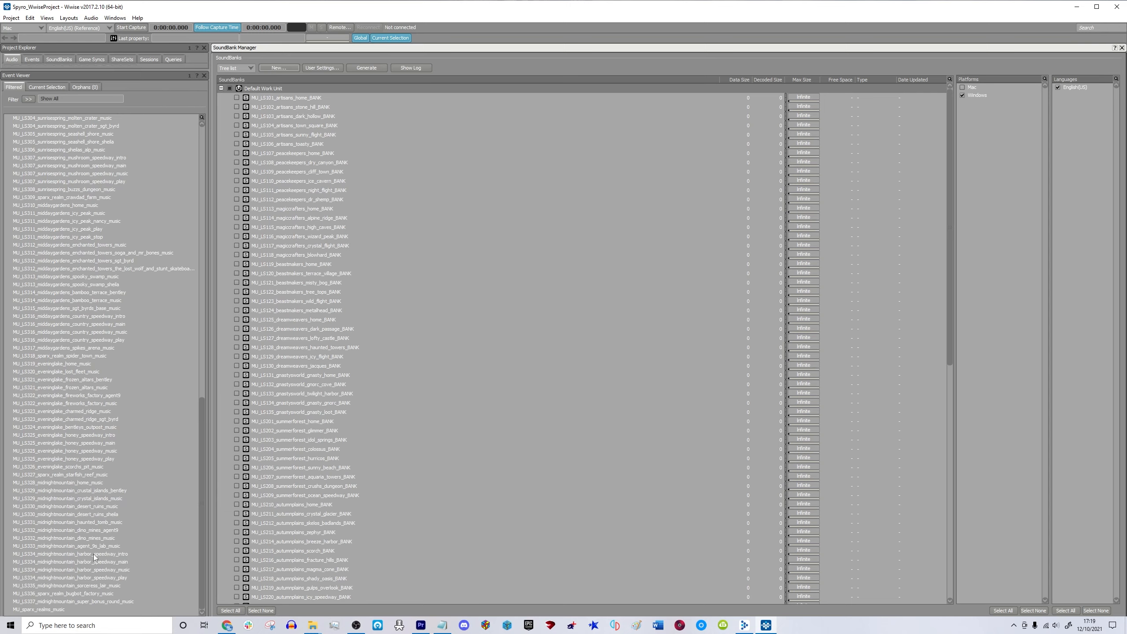
click(93, 554)
click(110, 561)
click(116, 570)
click(118, 578)
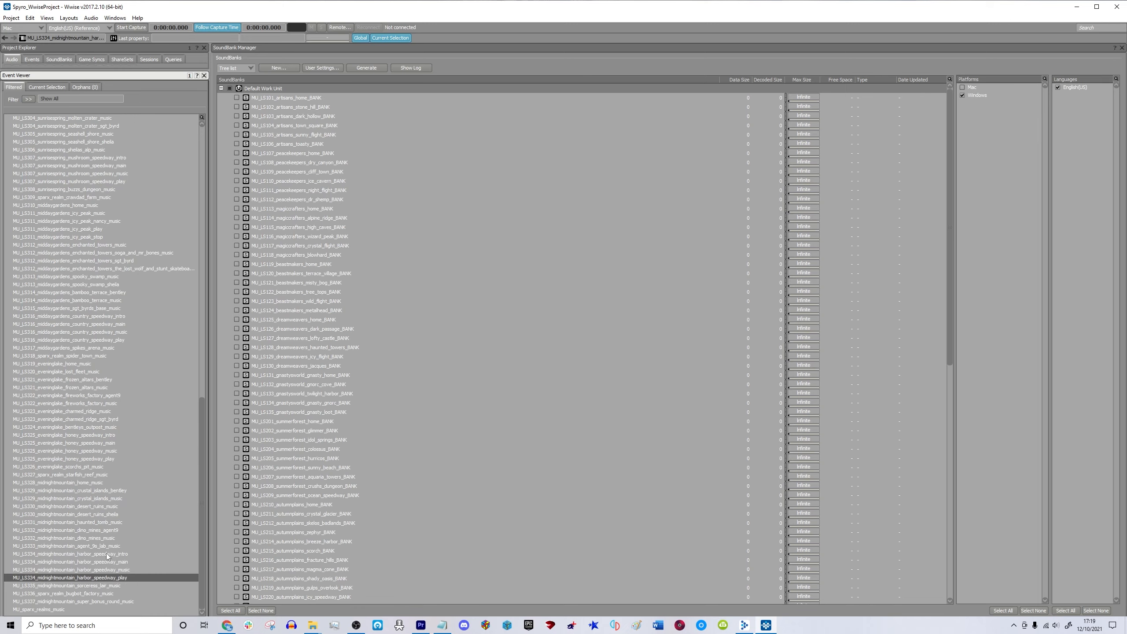
click(106, 554)
shift+click(107, 578)
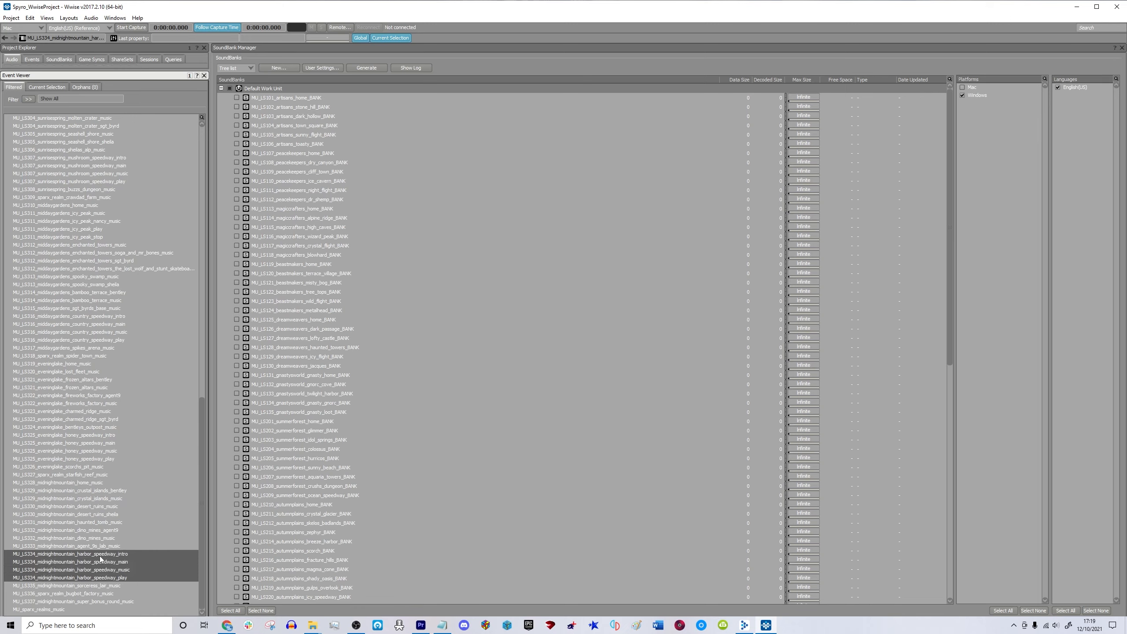
Locate MU_LS334_midnightmountain_harbor_speedway_BANK among the SoundBanks, compare it with the harbor speedway music event, and view the new SoundBank dialog.
scroll(340, 572, down, 15)
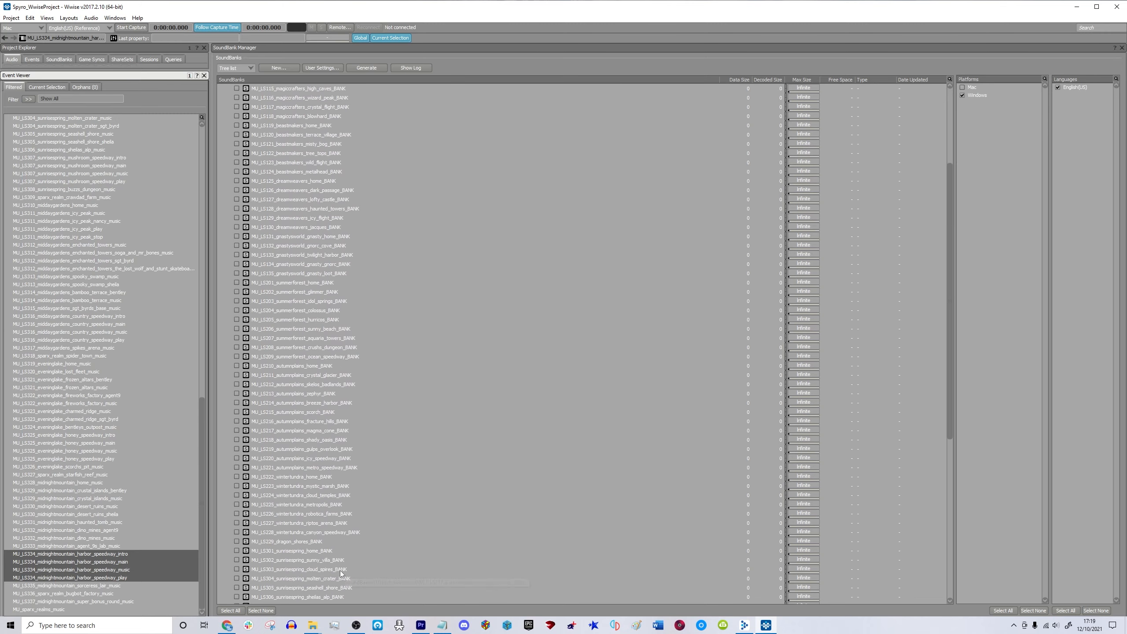
click(337, 569)
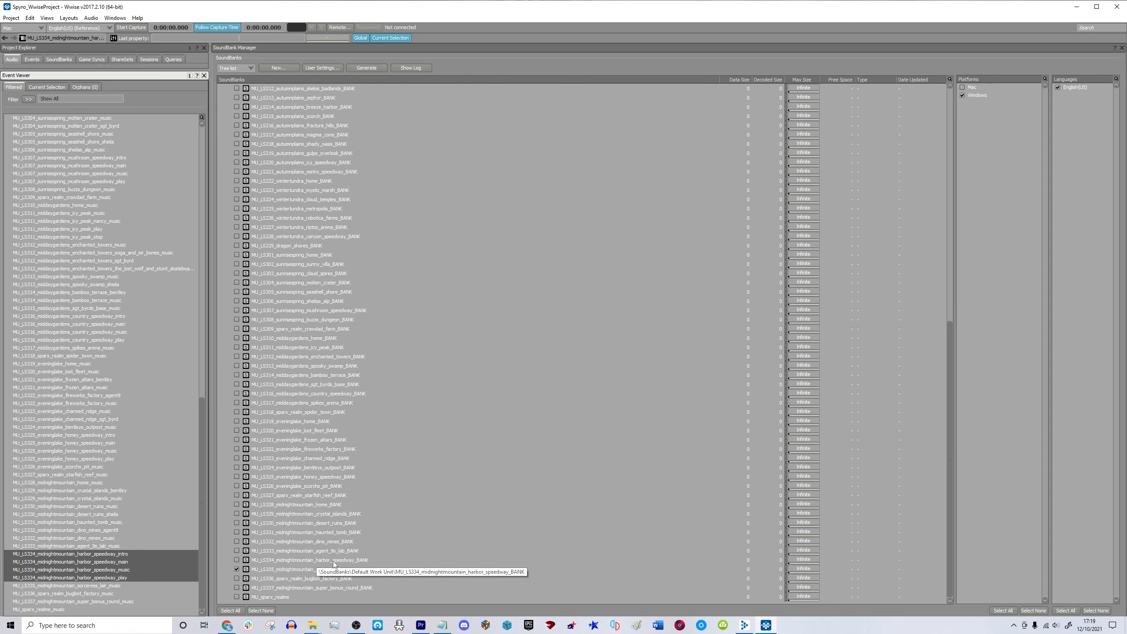
click(117, 571)
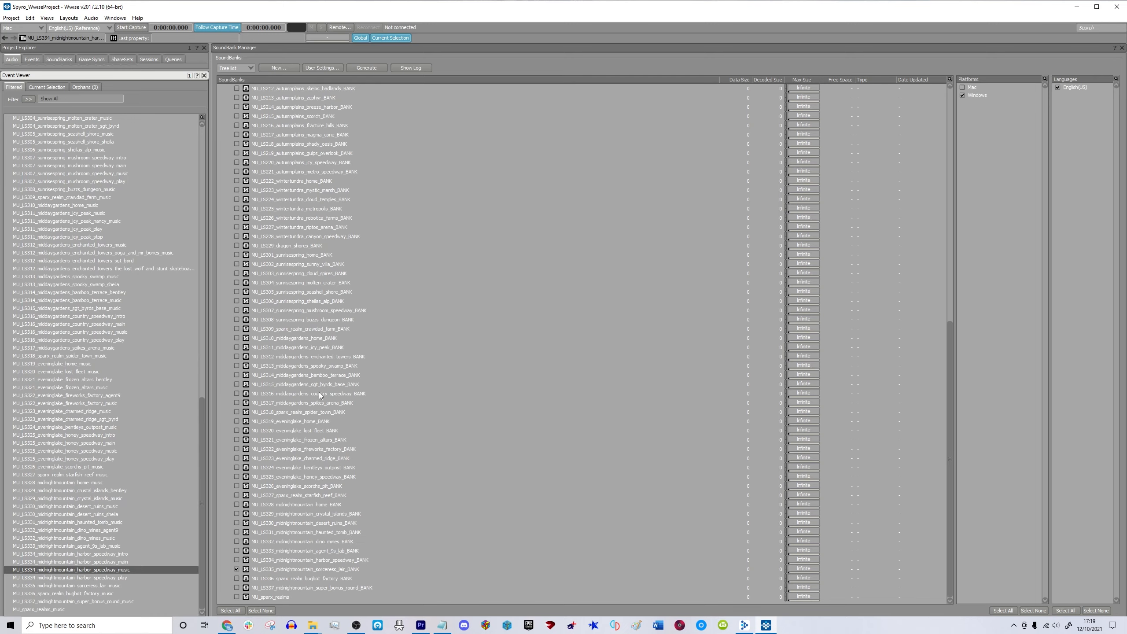
scroll(307, 440, up, 15)
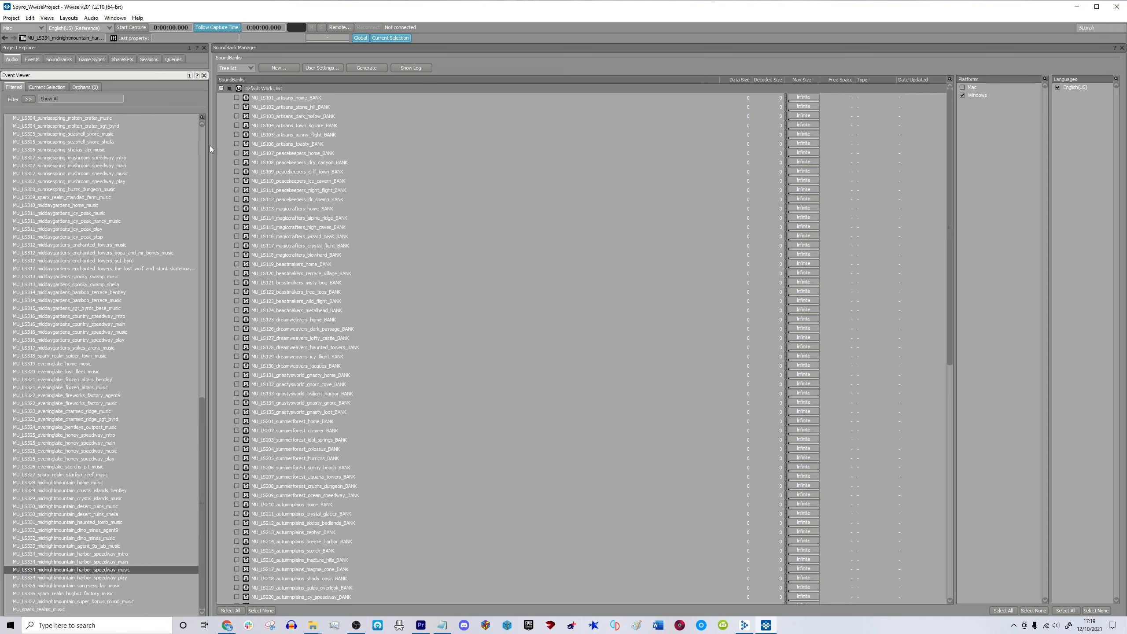
click(276, 68)
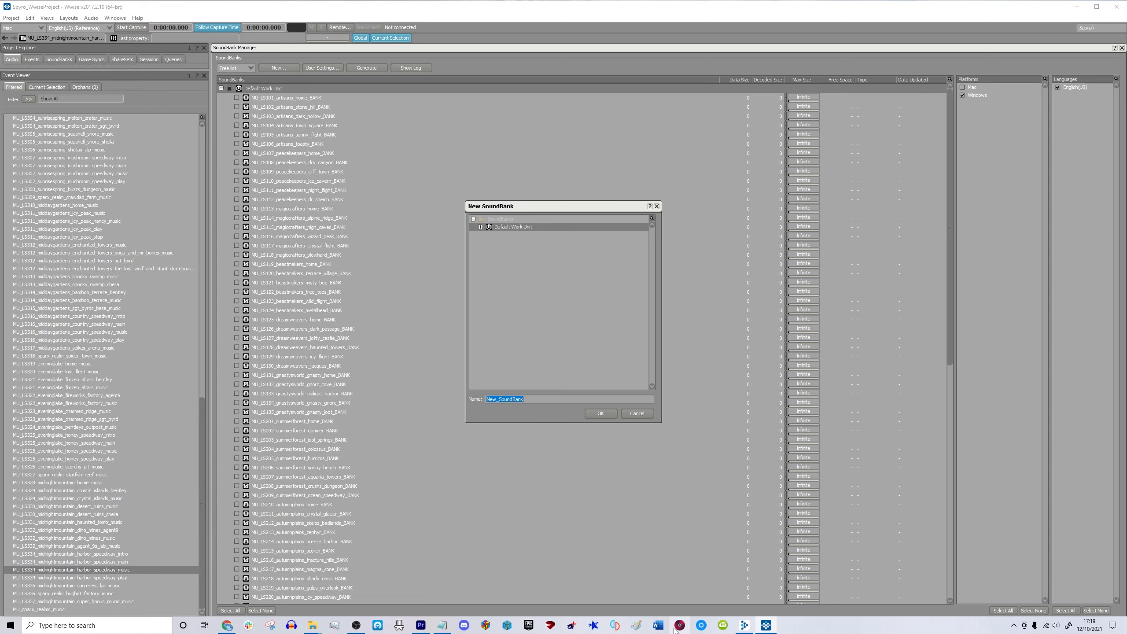
click(615, 413)
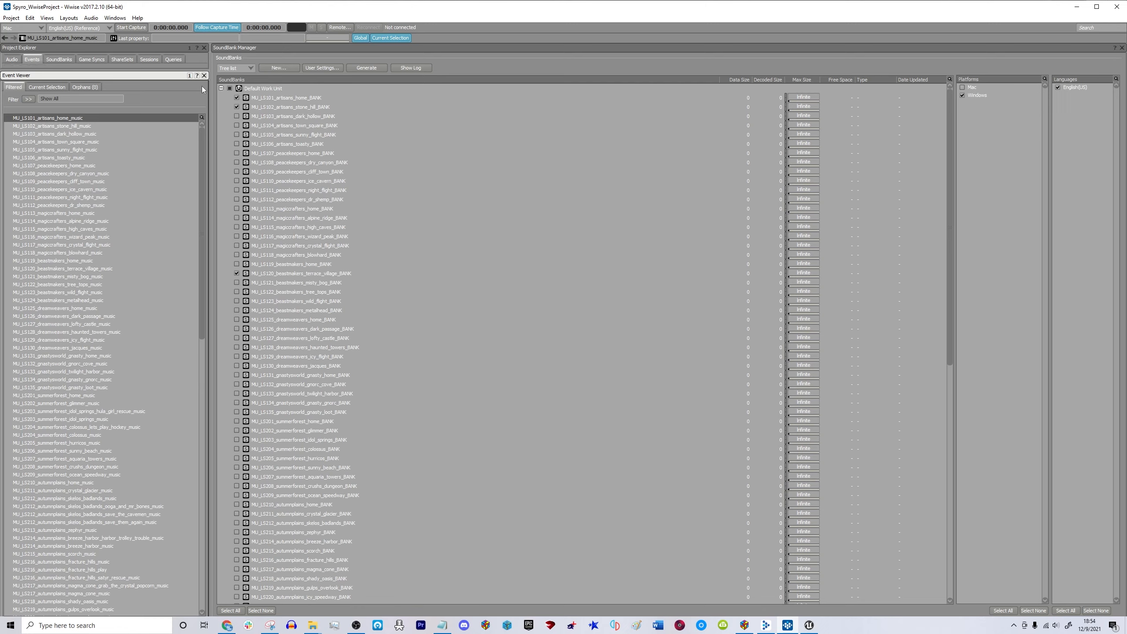
Switch to Unreal Editor, view the Music folder's creation options under Sound Content, and open its Levels subfolder.
click(809, 626)
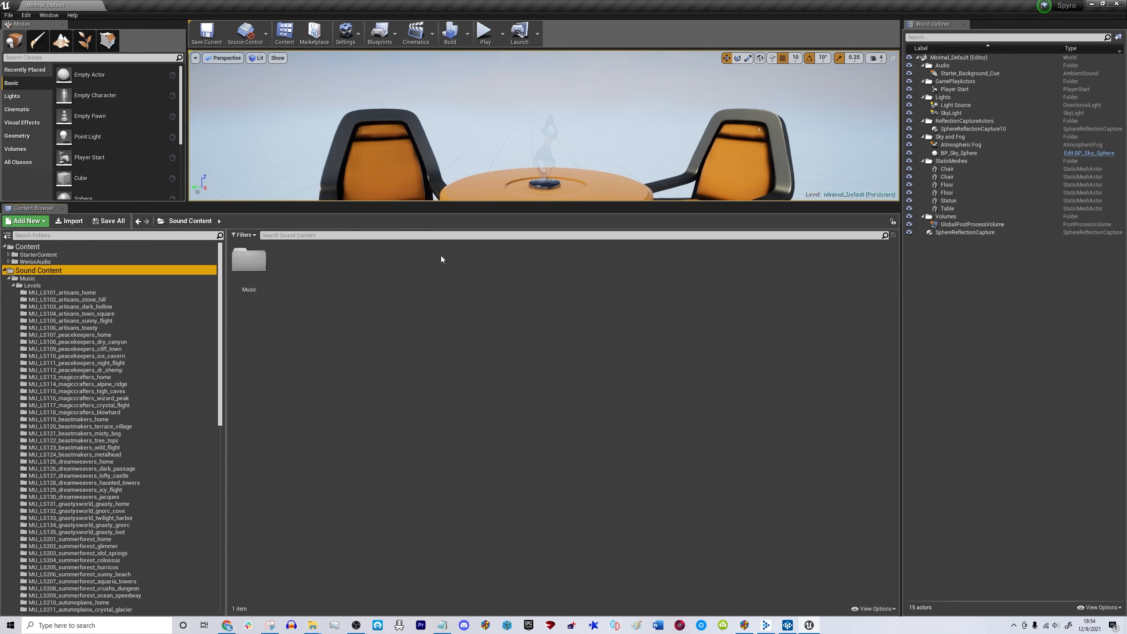
click(31, 278)
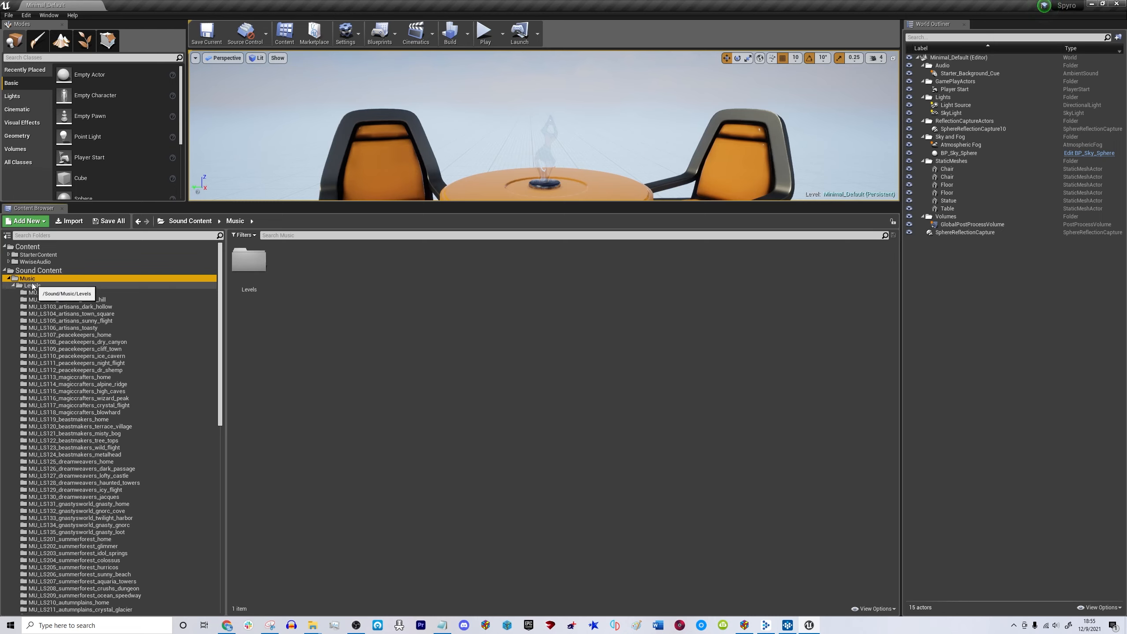
right_click(333, 270)
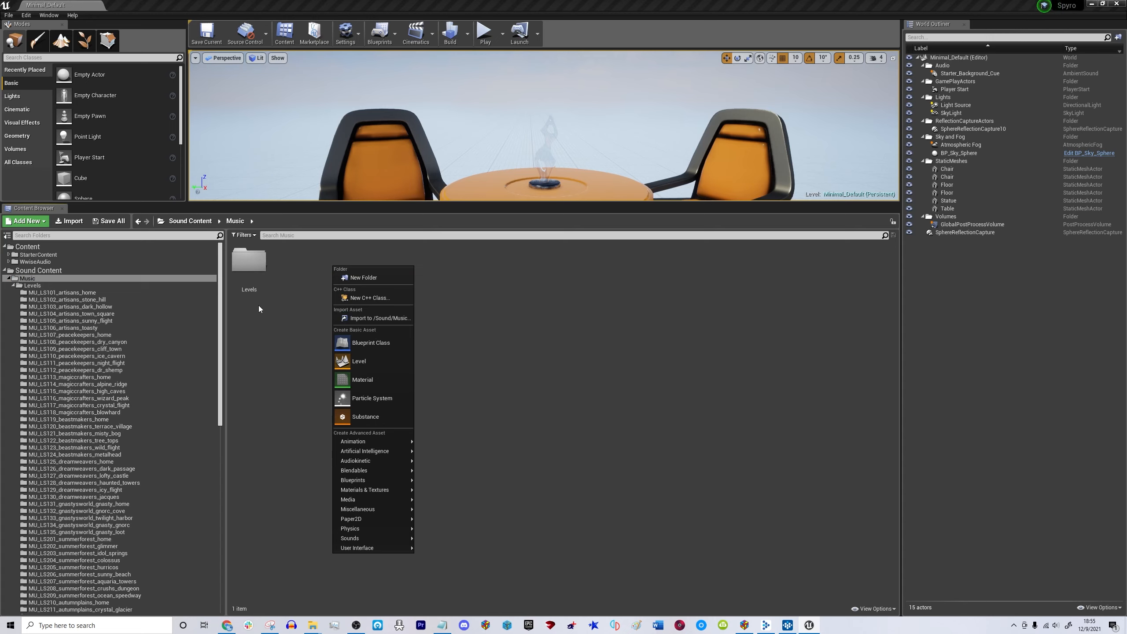
click(35, 280)
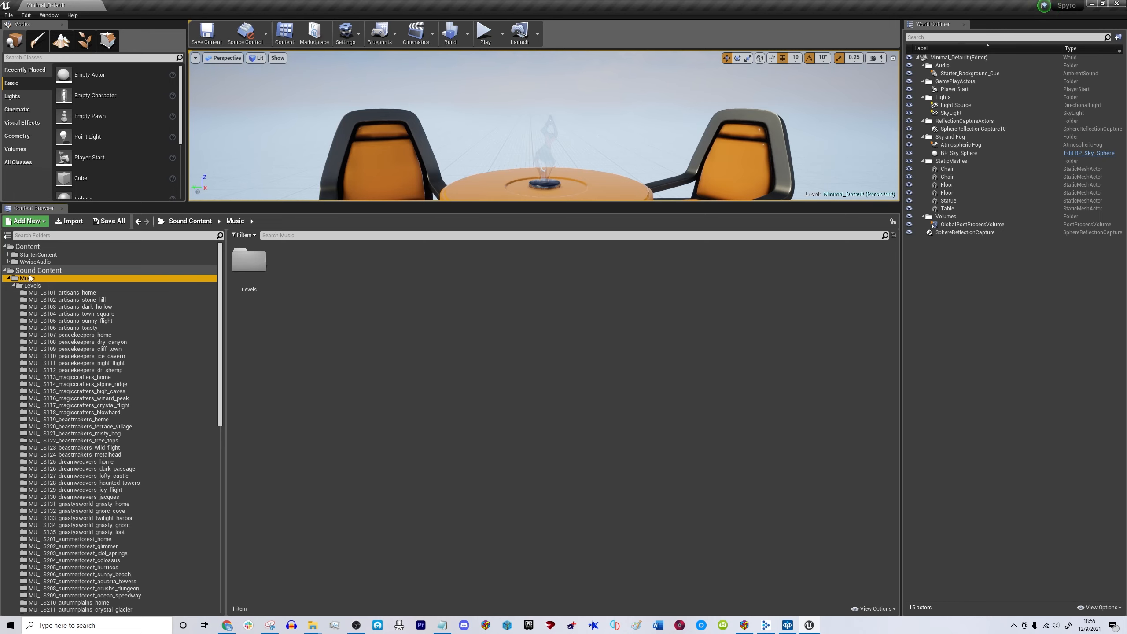
right_click(364, 282)
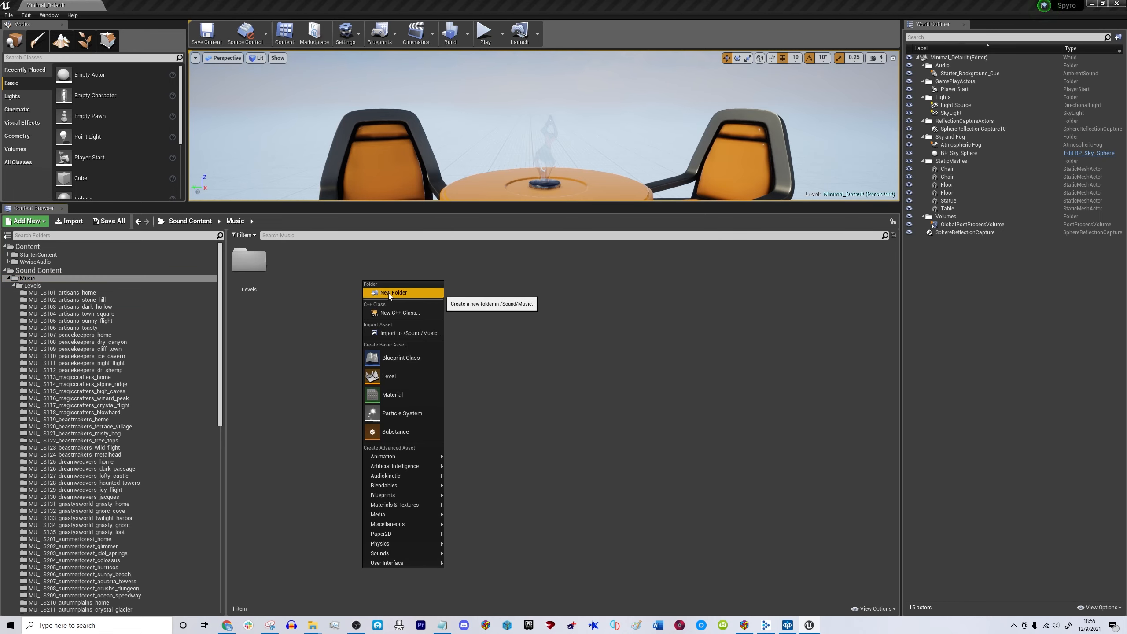
click(304, 282)
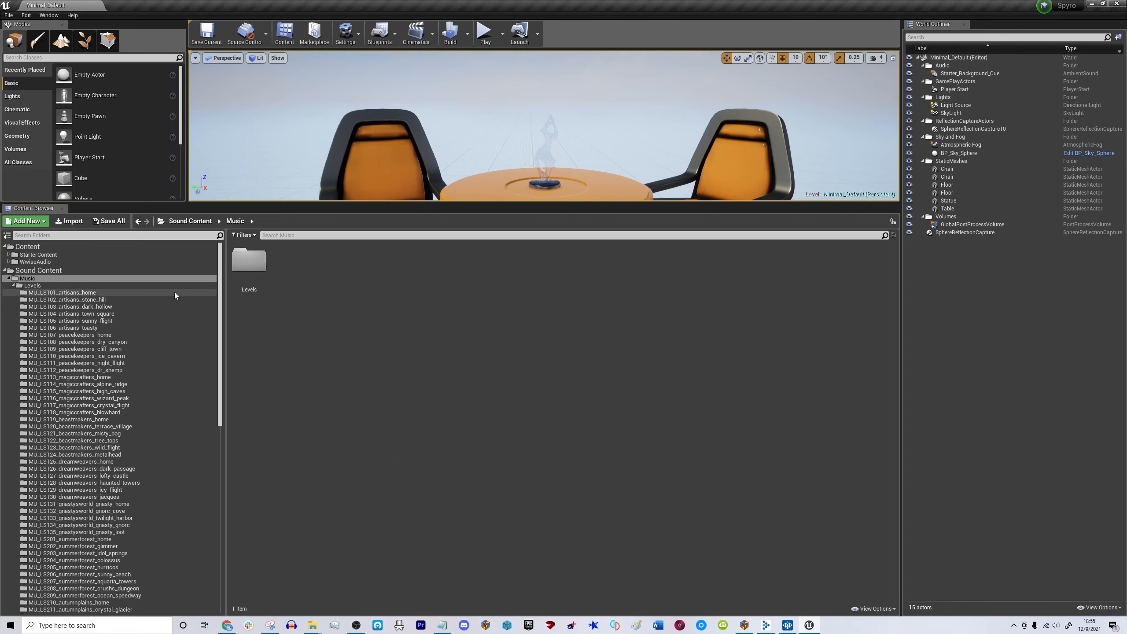
click(24, 280)
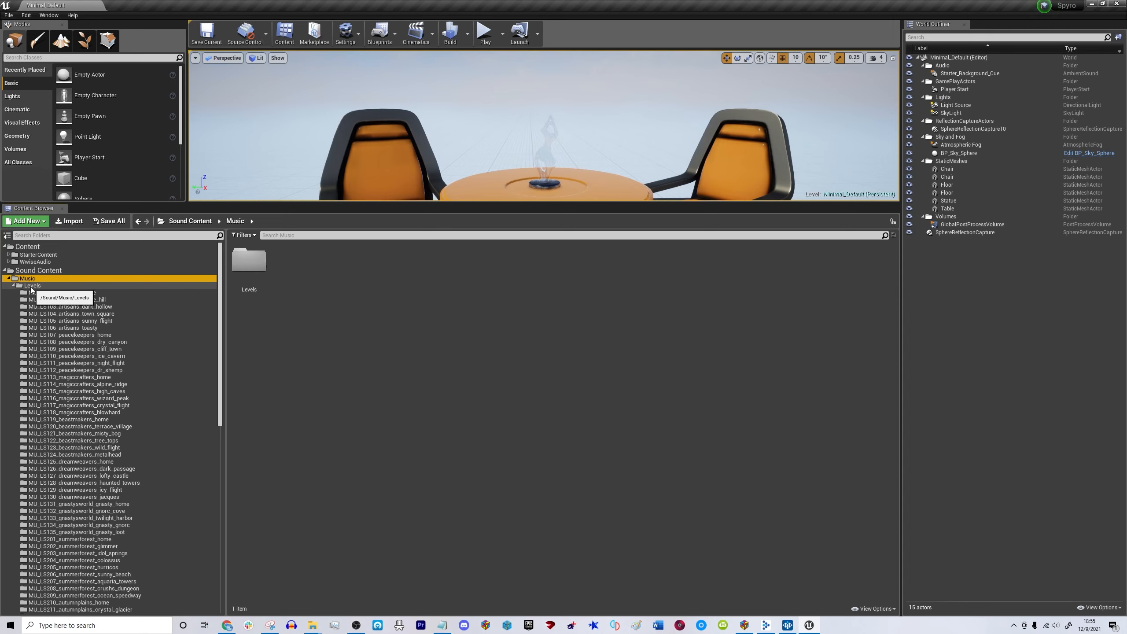
click(35, 287)
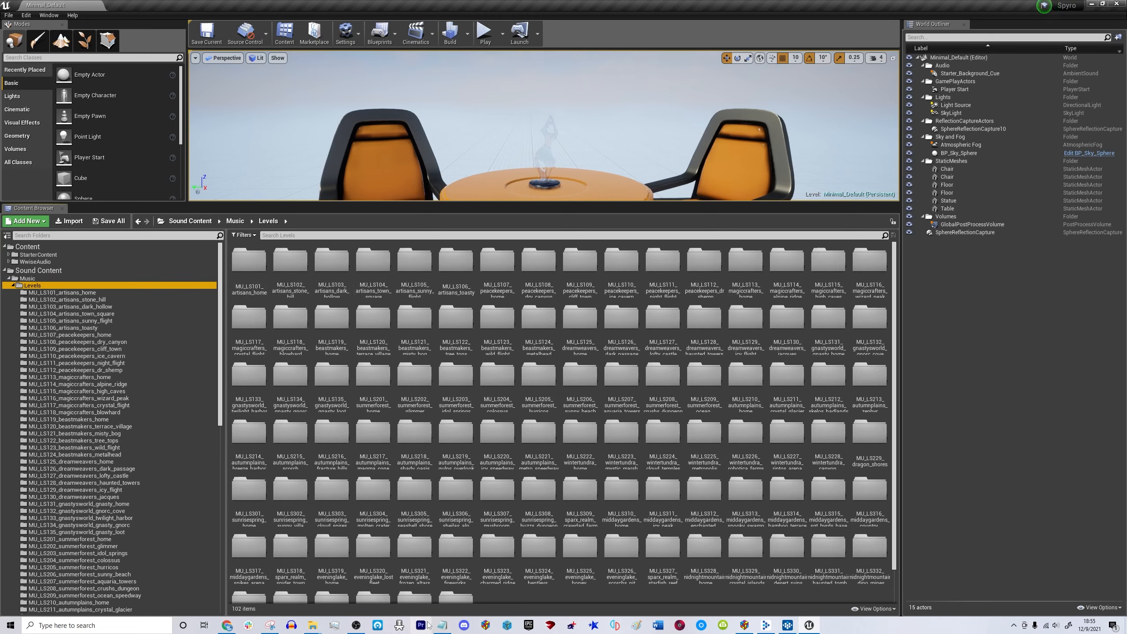
Compare the level titles in ReignitedMUTitles.txt with the folder names inside Levels.
click(442, 626)
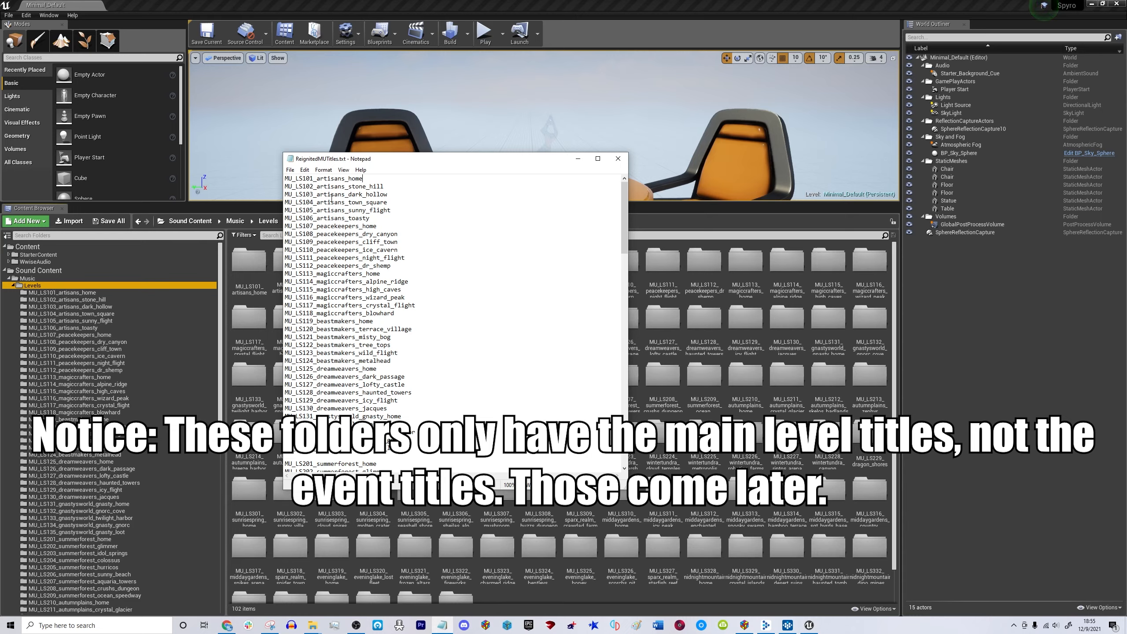
scroll(332, 199, down, 7)
scroll(406, 294, up, 7)
drag(323, 226, 439, 298)
click(443, 300)
drag(327, 243, 502, 358)
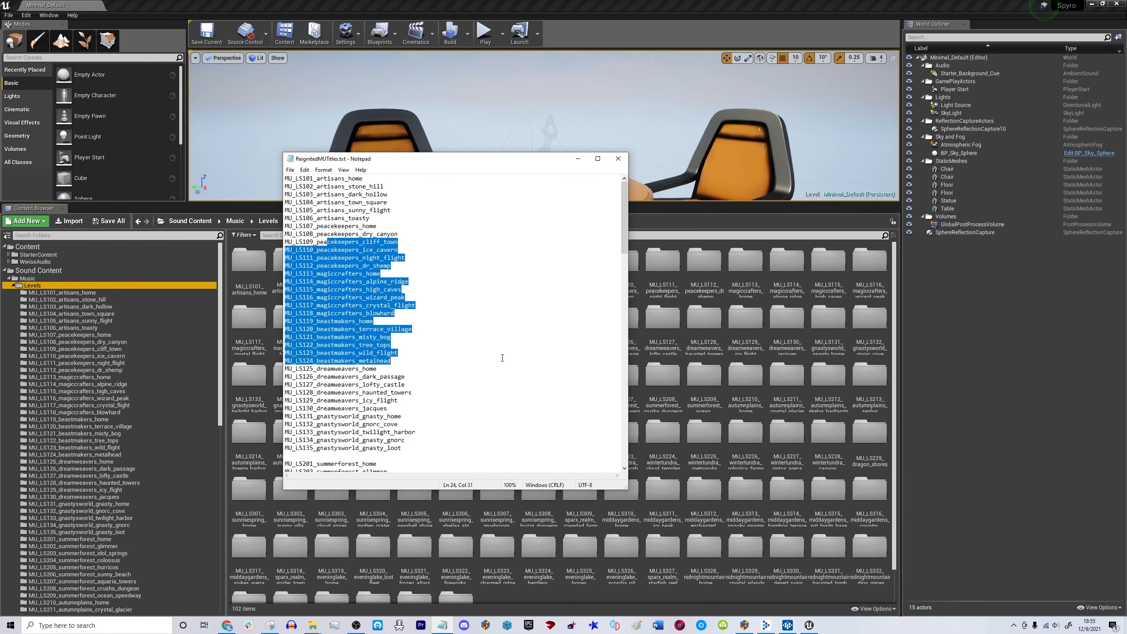
click(502, 358)
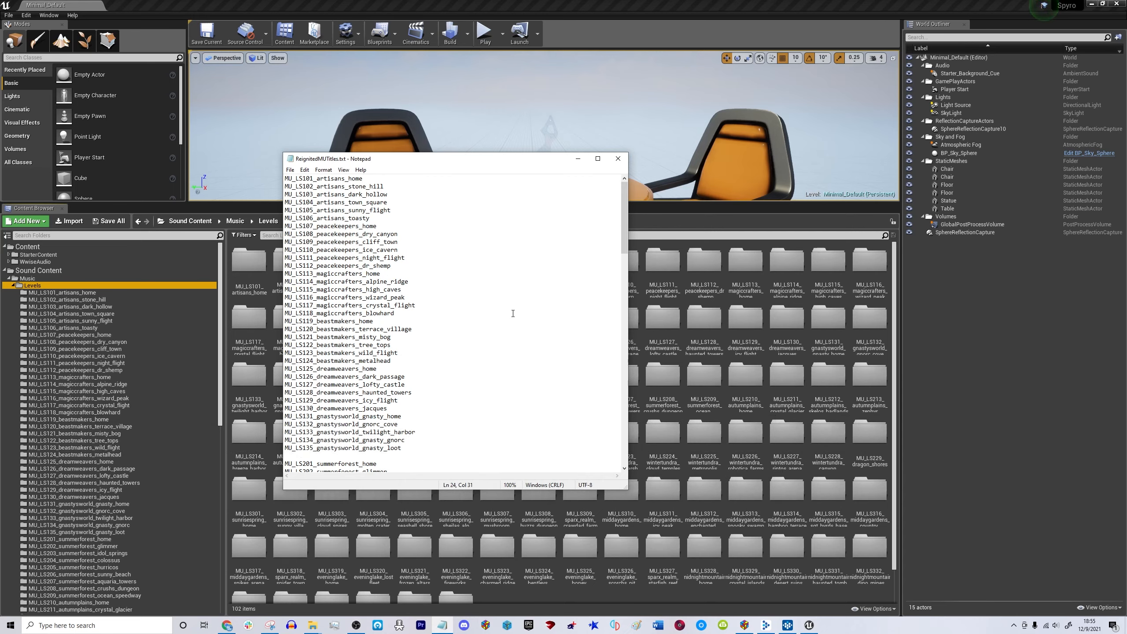
double_click(284, 195)
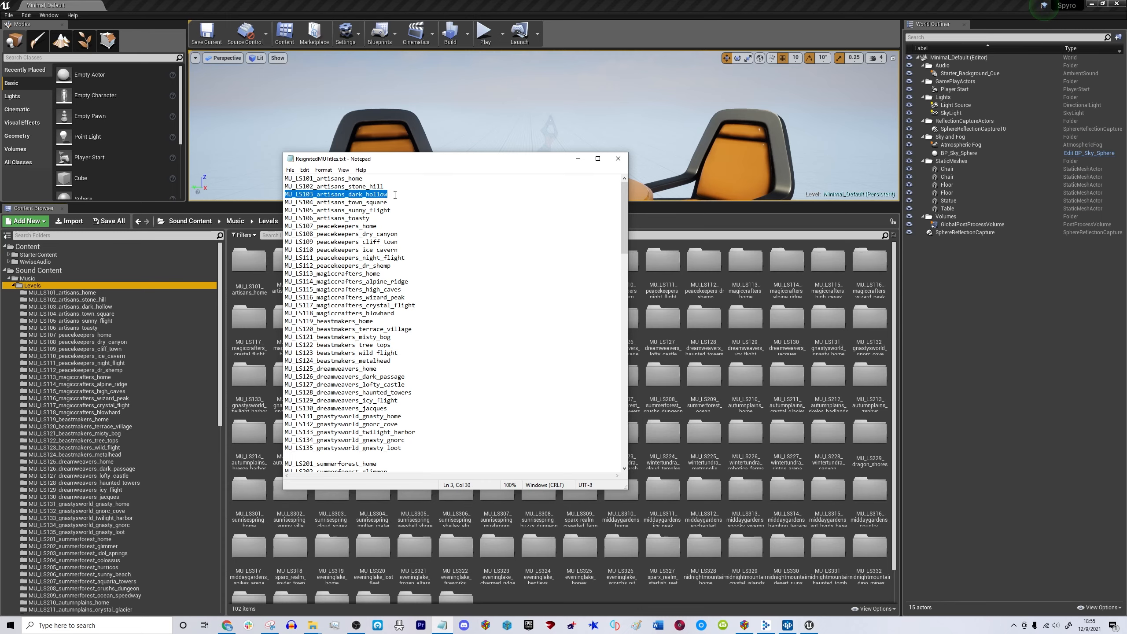
click(362, 203)
double_click(362, 203)
double_click(373, 211)
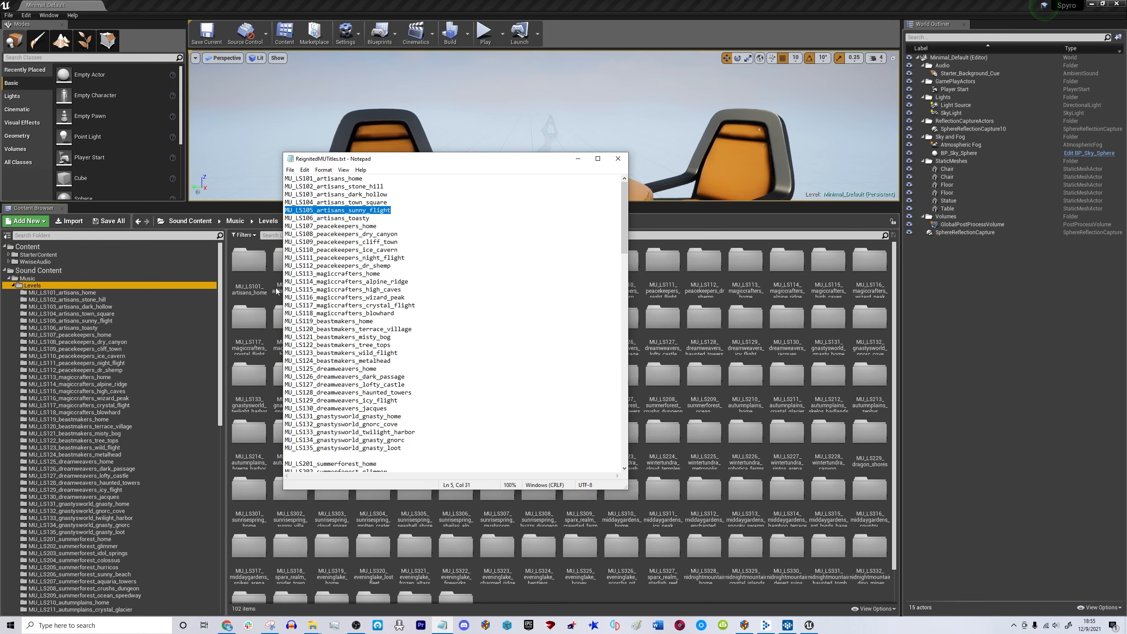
click(578, 158)
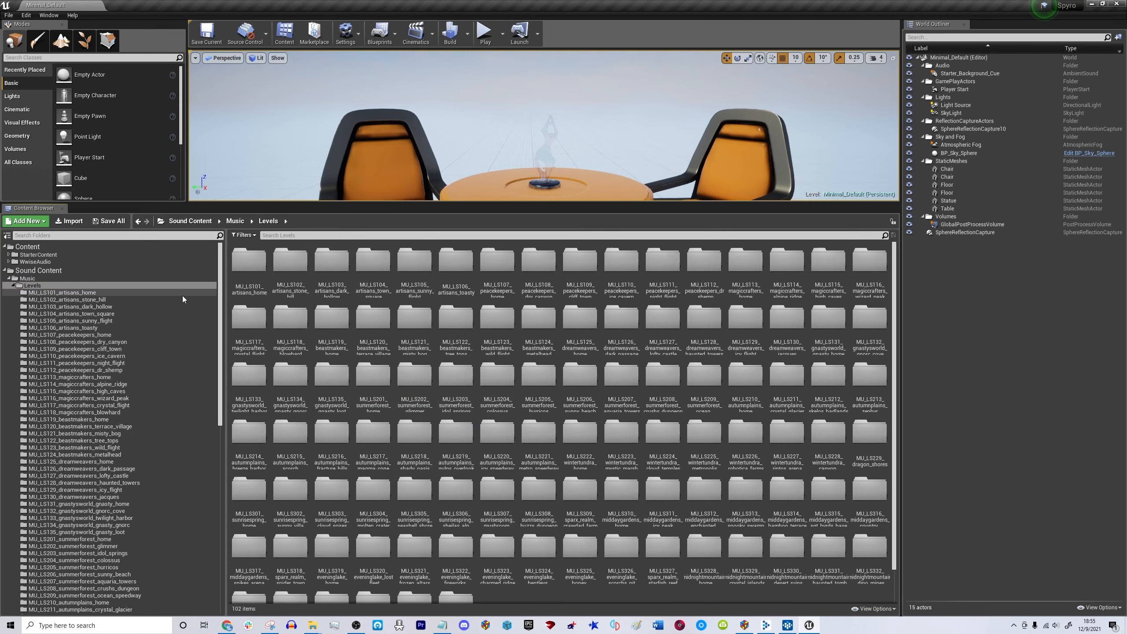
Open the MU_LS101_artisans_home folder, inspect its bank and event assets, and view the Audiokinetic asset types available for creation.
click(83, 293)
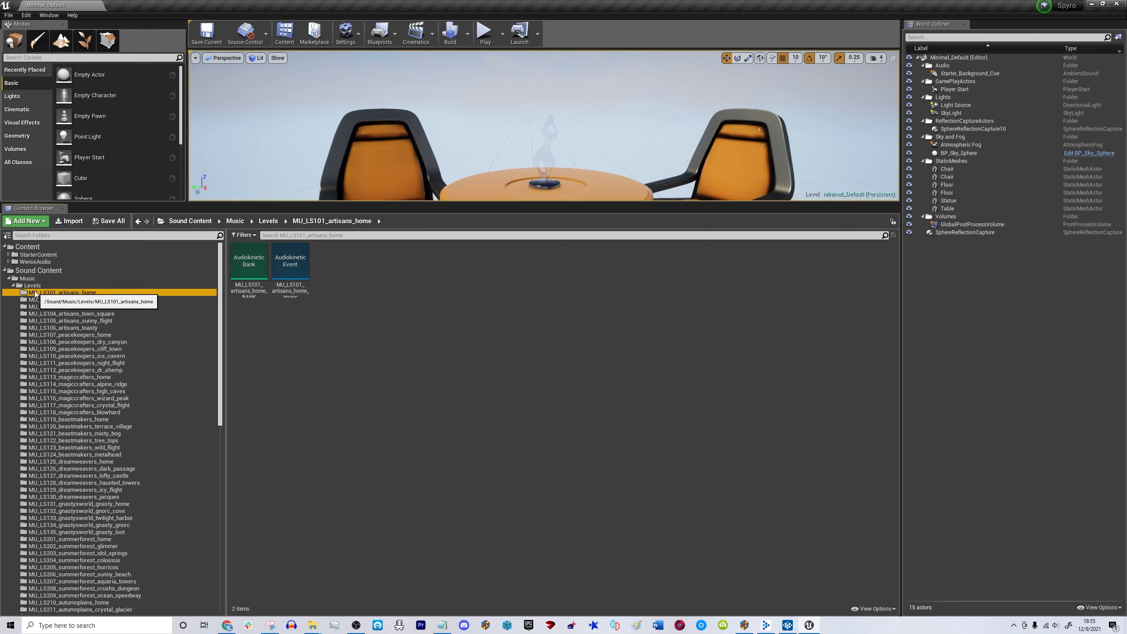
click(248, 267)
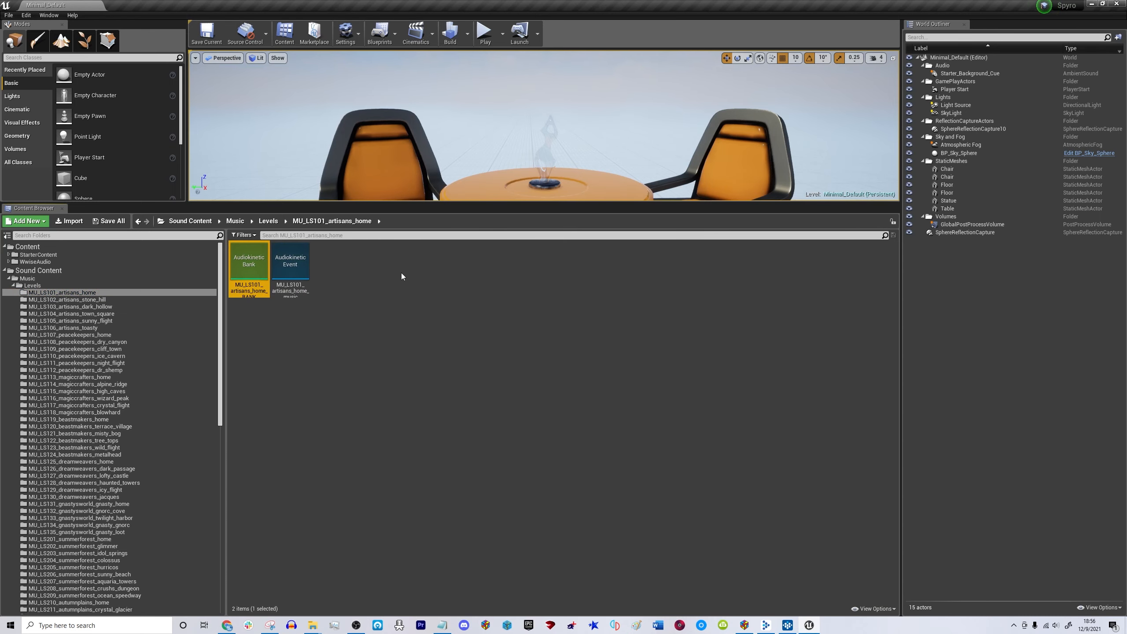
click(380, 273)
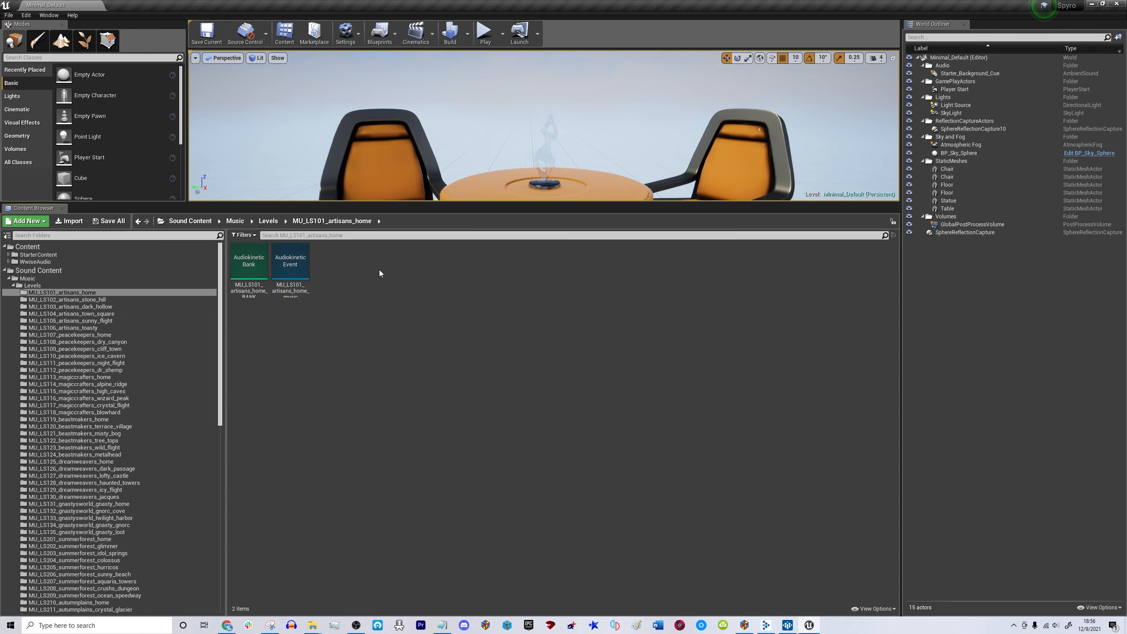
click(249, 266)
click(292, 265)
click(249, 266)
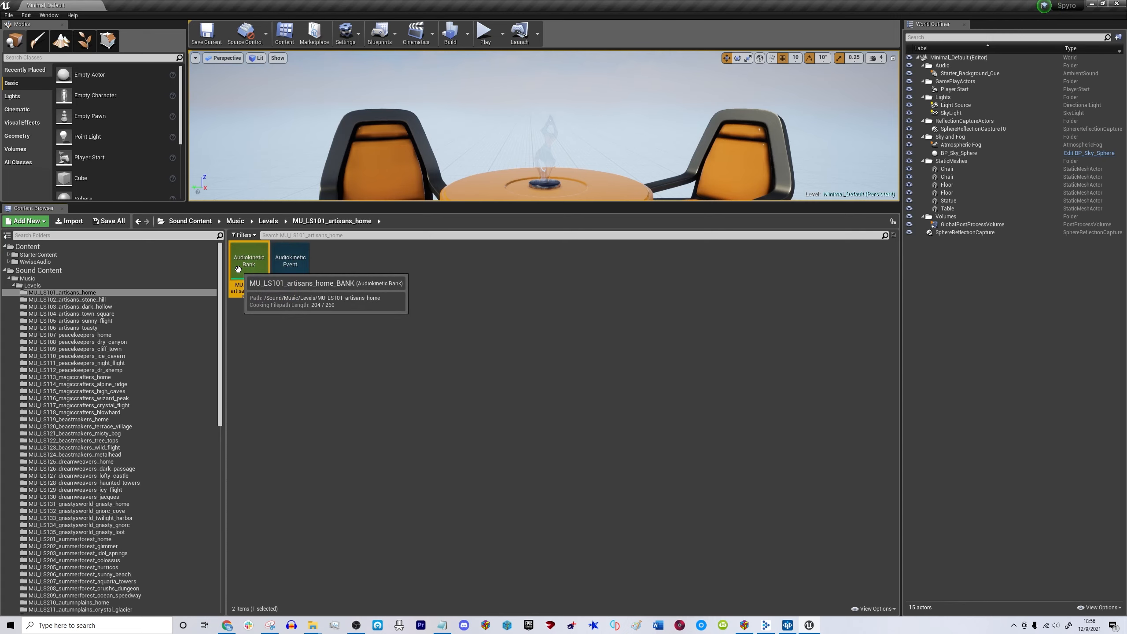
right_click(369, 312)
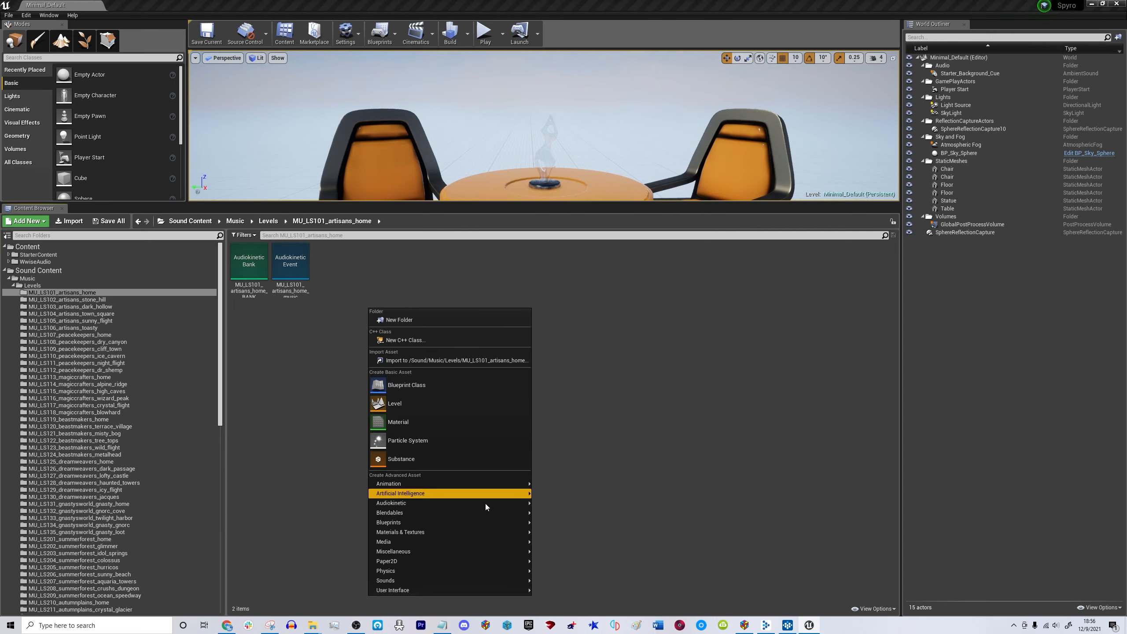
mouse_move(437, 504)
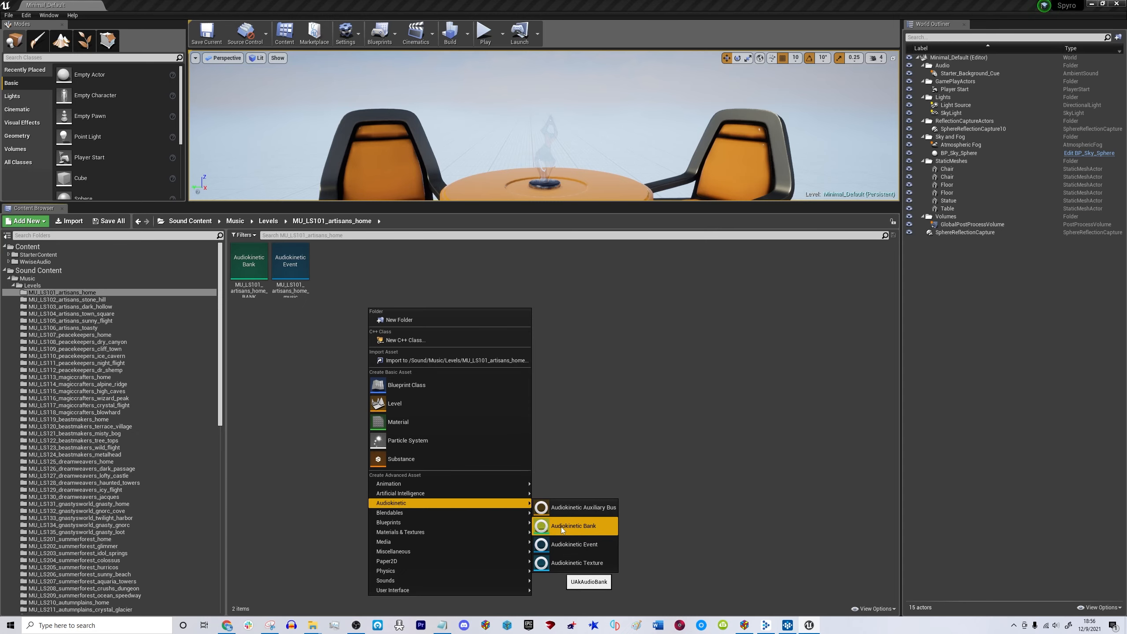
click(715, 461)
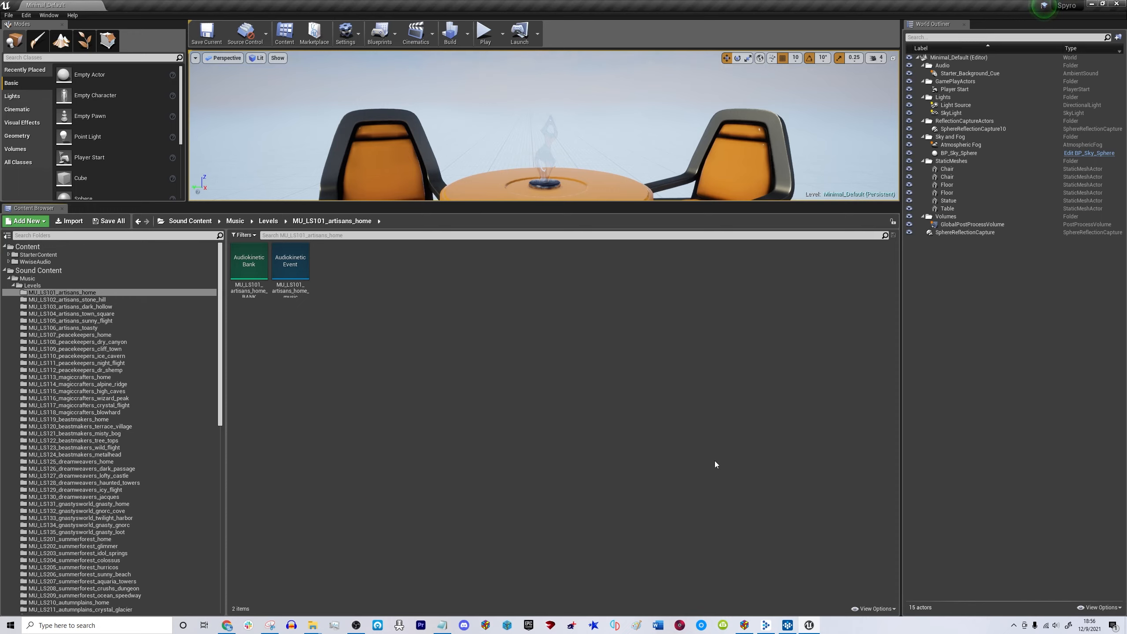
Check the Spyro project's Wwise 2017.2.10.6745 entry among the recent Unreal Engine projects in the Wwise Launcher.
click(787, 626)
click(787, 626)
click(773, 629)
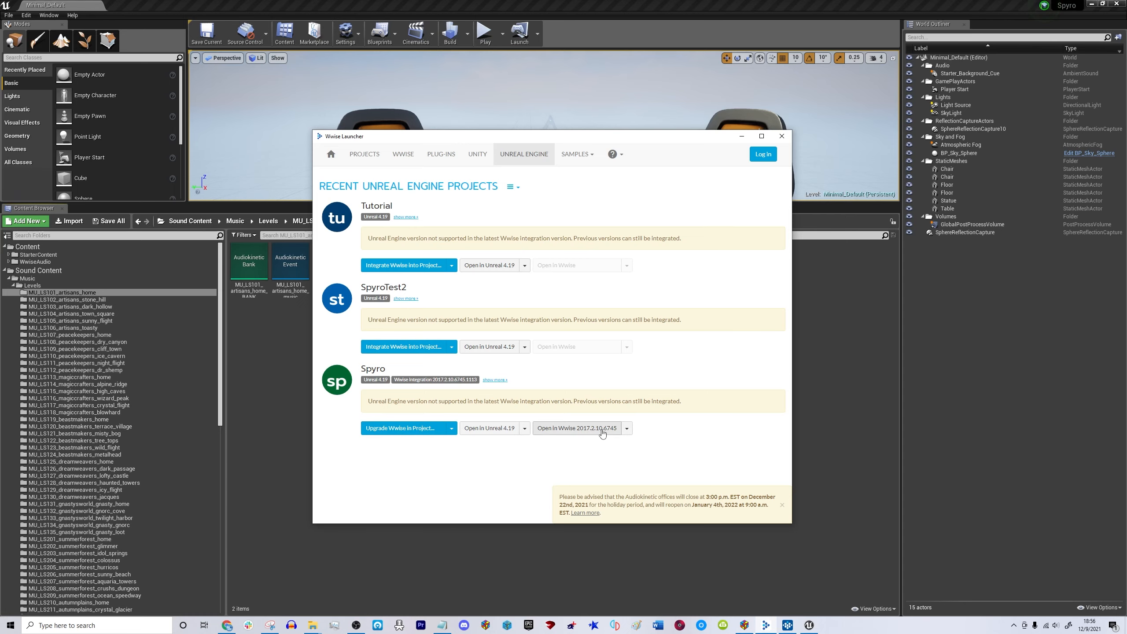
click(742, 137)
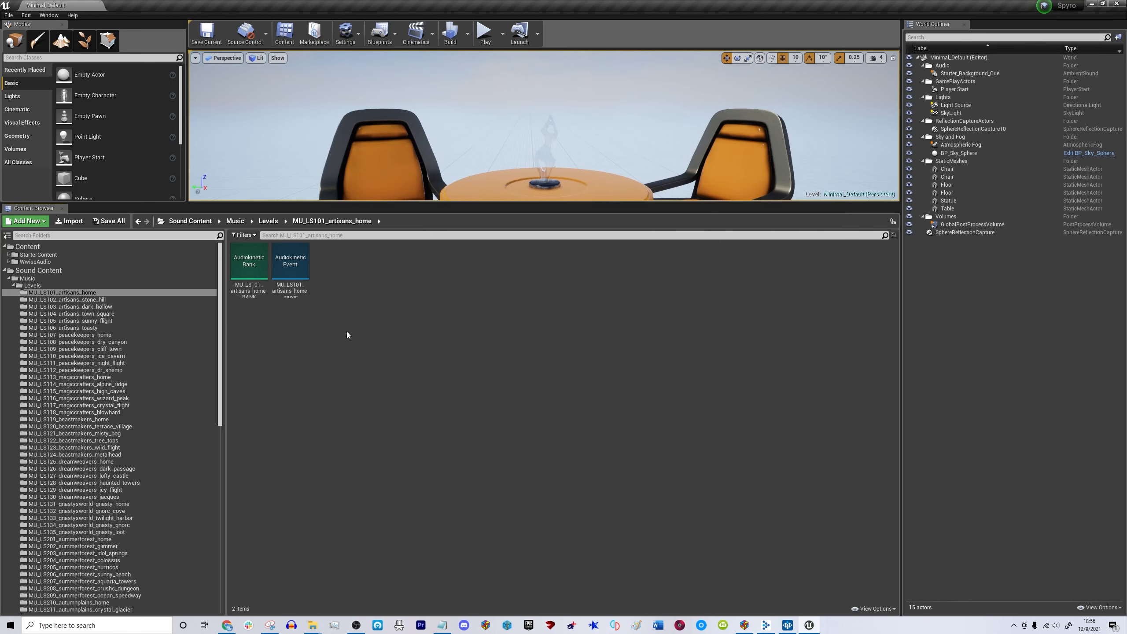
Check the names of the artisans home bank and event against the Audiokinetic Bank and Event creation options.
click(249, 264)
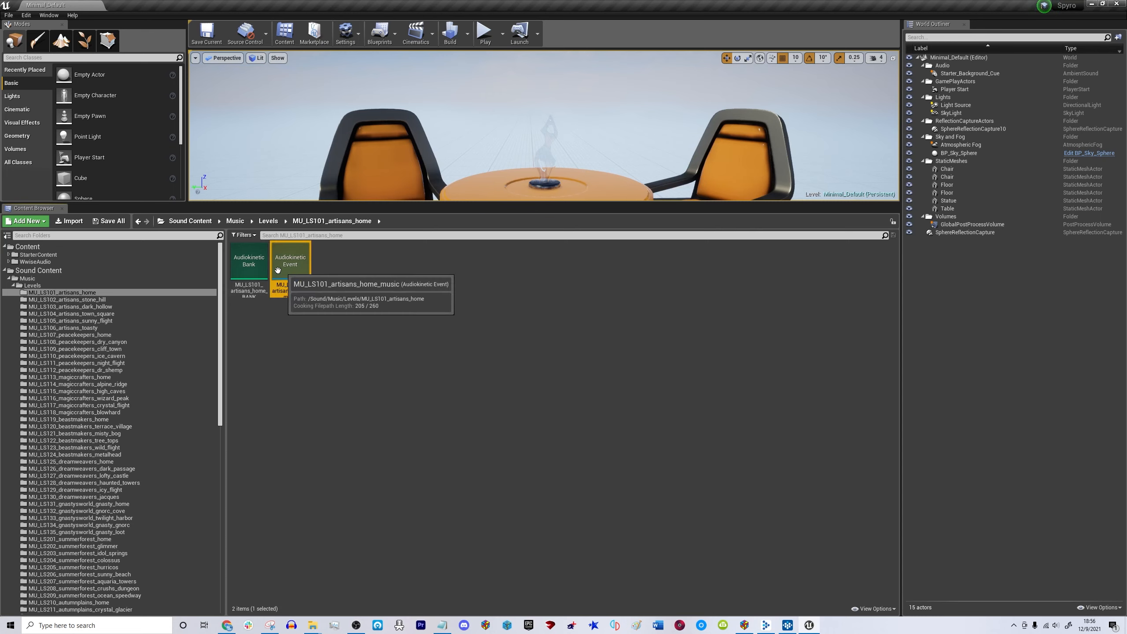
right_click(336, 323)
mouse_move(393, 518)
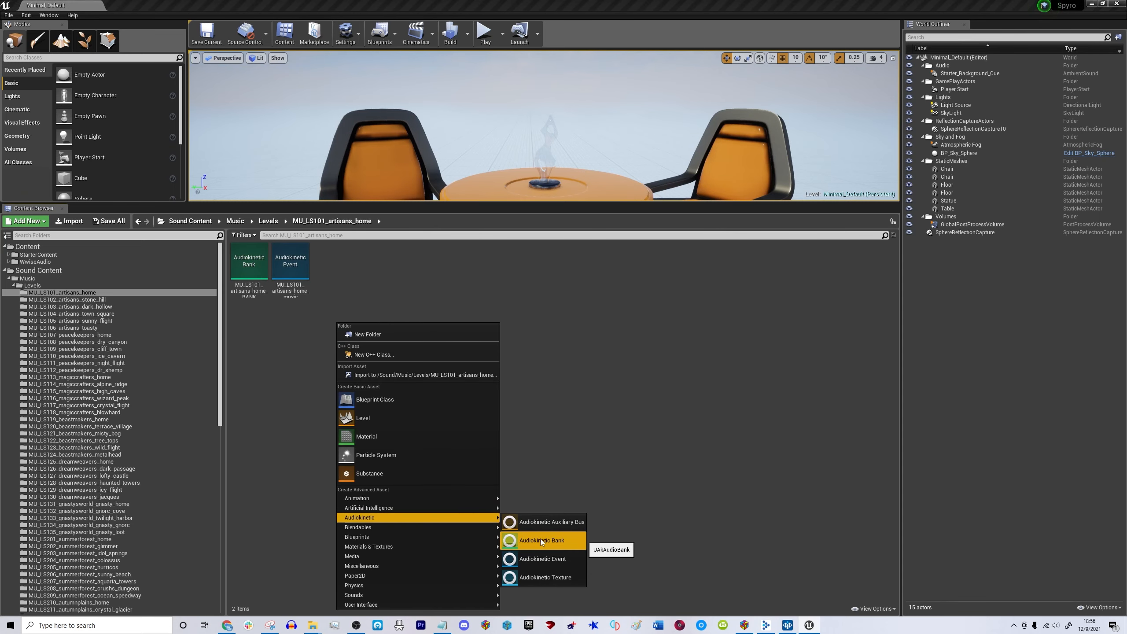
click(245, 310)
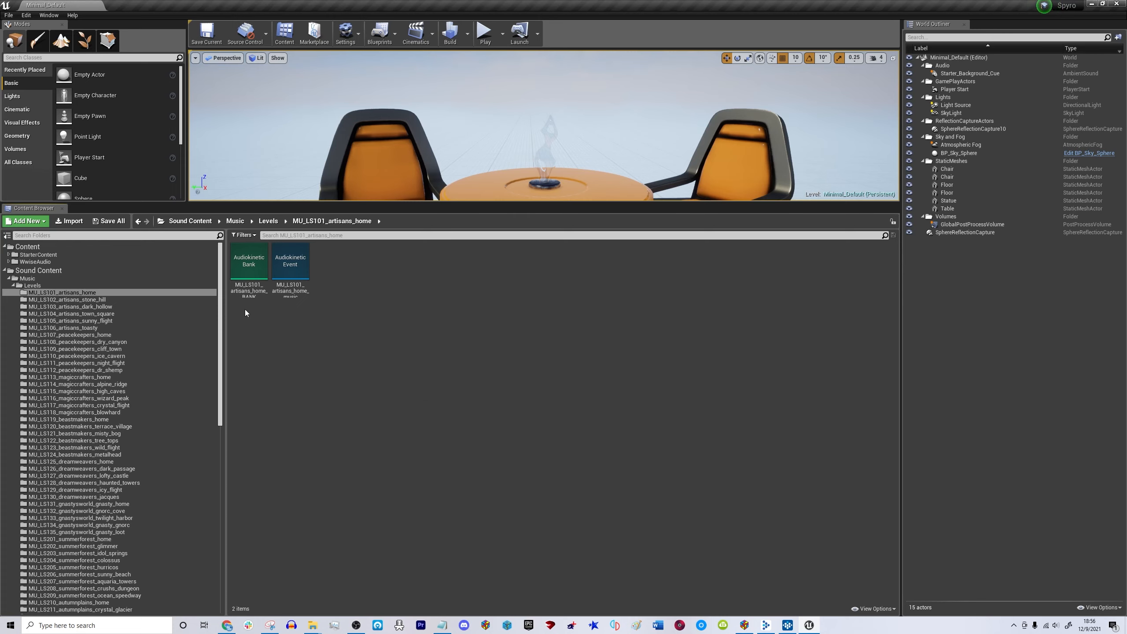
Delete the MU_LS101_artisans_home_music event and MU_LS101_artisans_home_BANK assets from the MU_LS101_artisans_home folder.
click(290, 260)
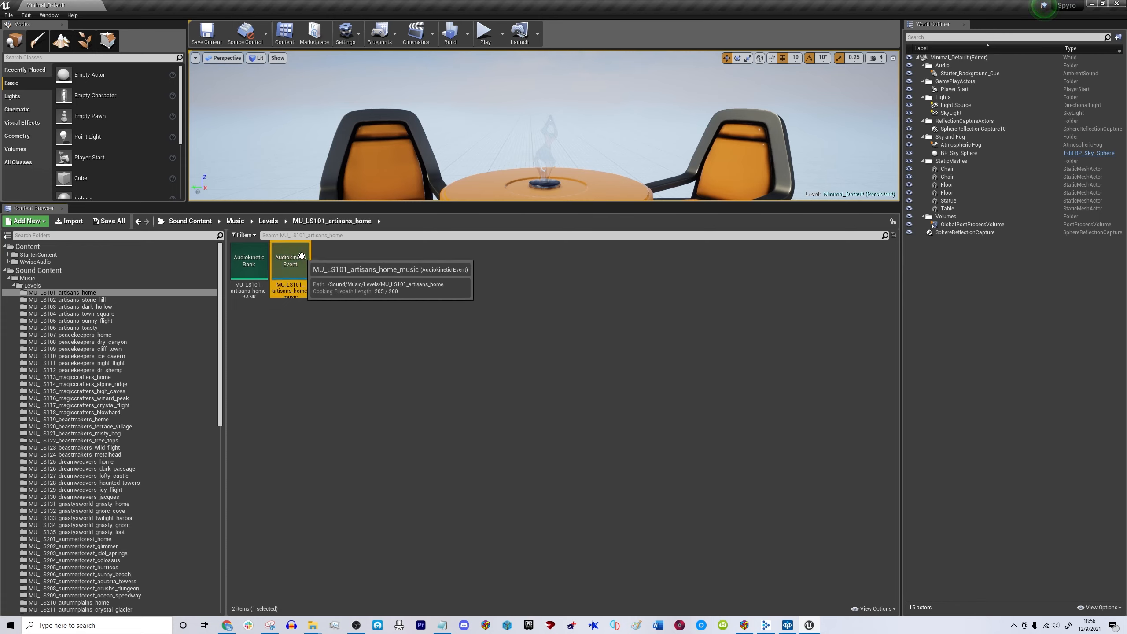
ctrl+click(248, 261)
key(Delete)
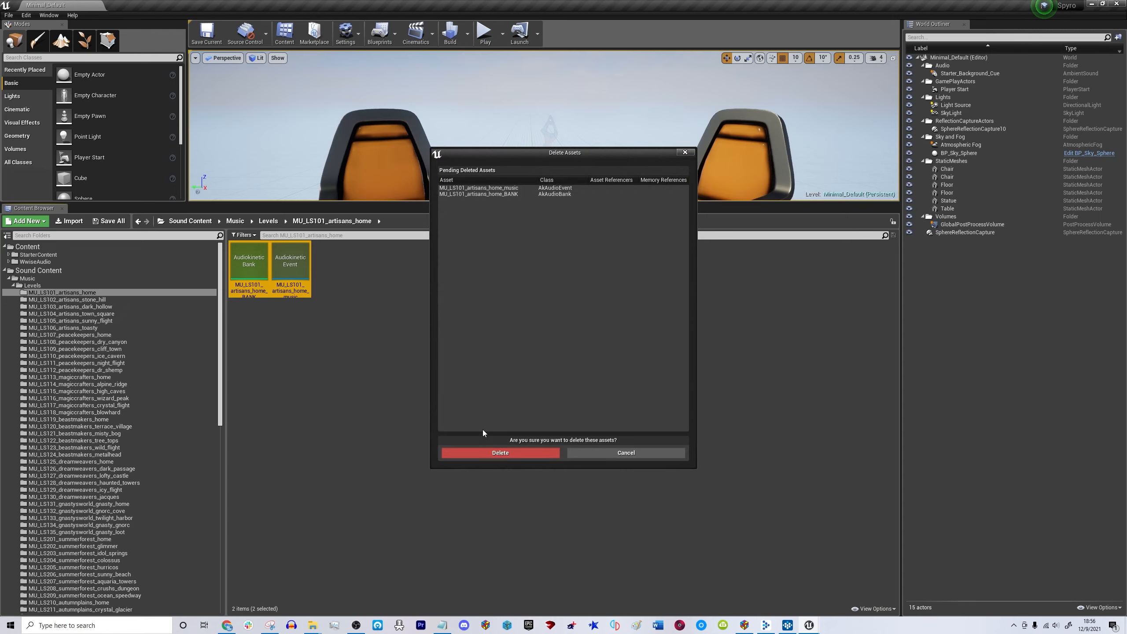
click(493, 453)
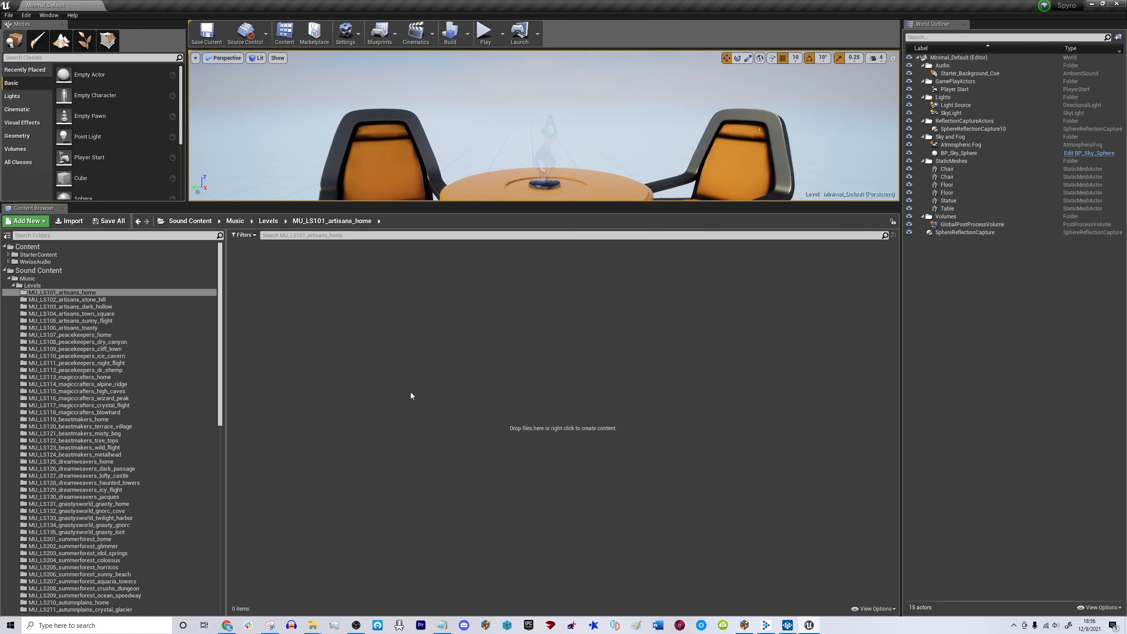
Create a new Audiokinetic Bank asset in the empty MU_LS101_artisans_home folder.
right_click(282, 269)
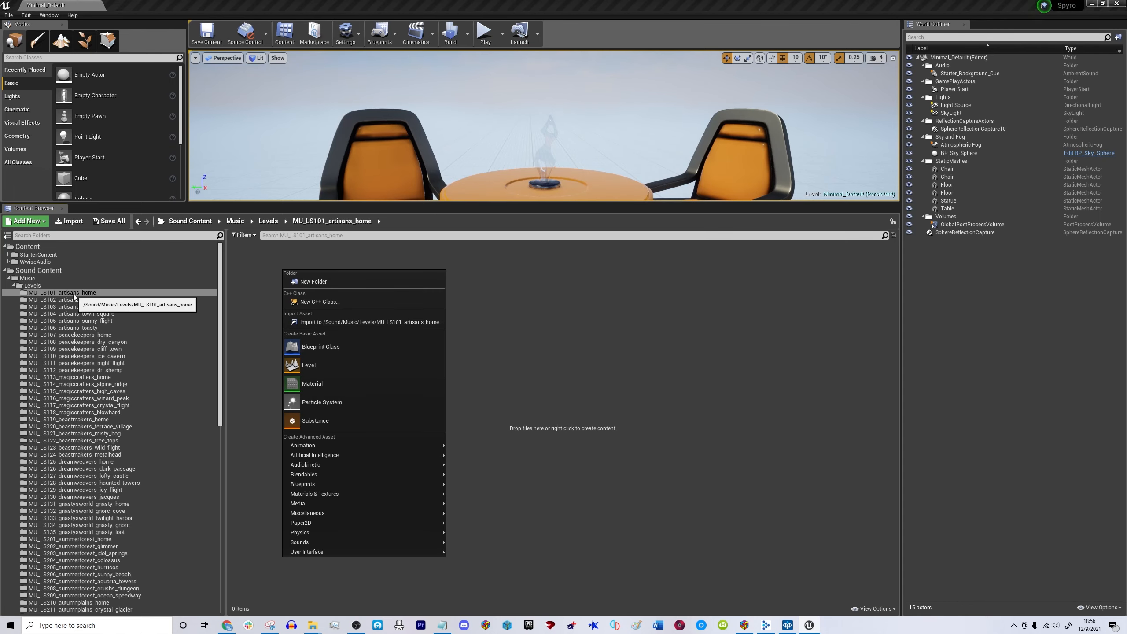
mouse_move(400, 464)
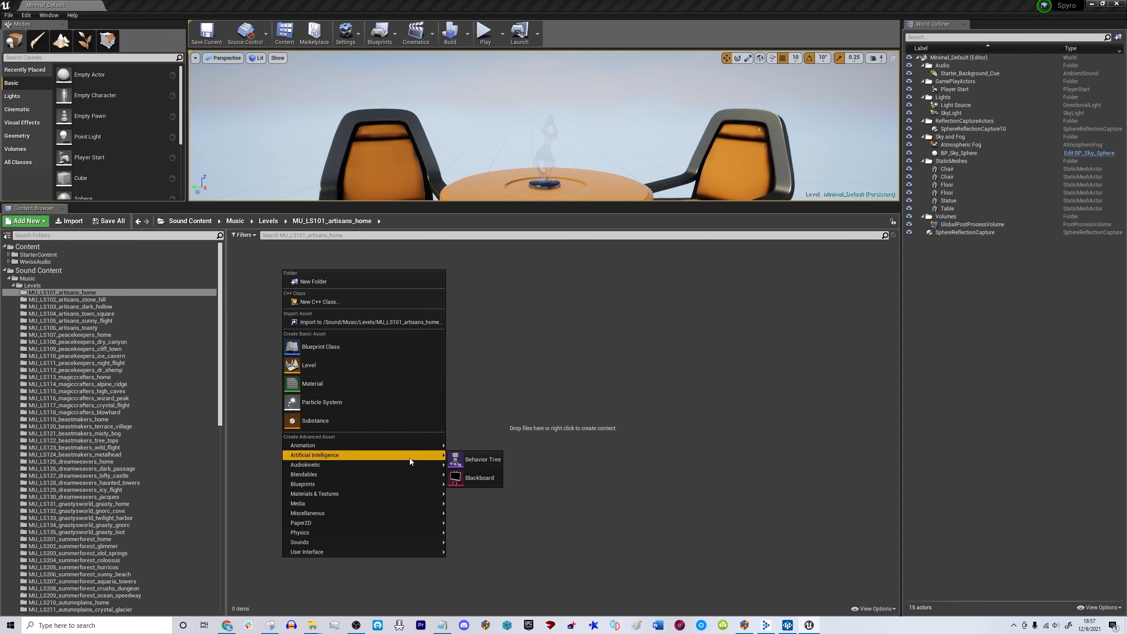
click(490, 489)
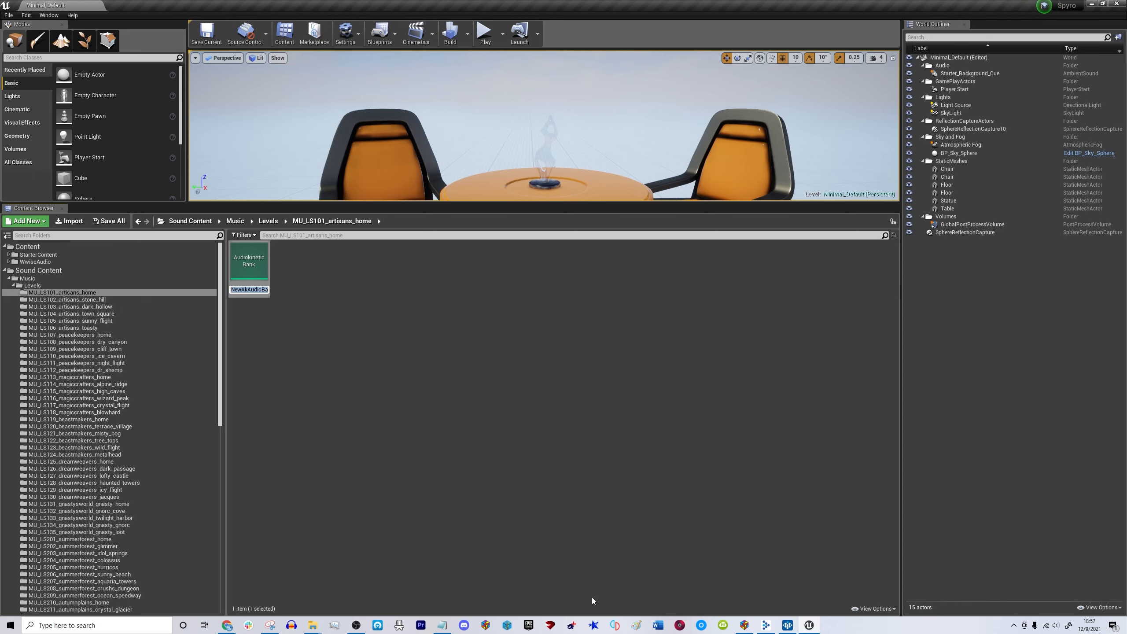
Rename the new Audiokinetic Bank as MU_LS101_artisans_home_BANK, using the level title copied from ReignitedMUTitles.txt.
click(443, 623)
double_click(332, 178)
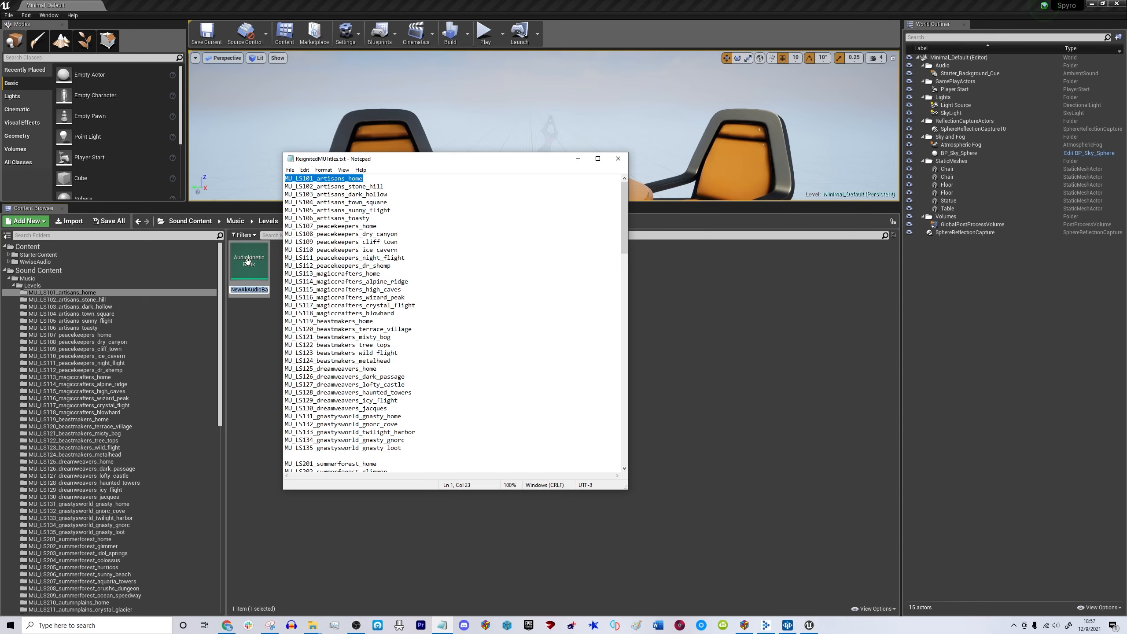
click(577, 158)
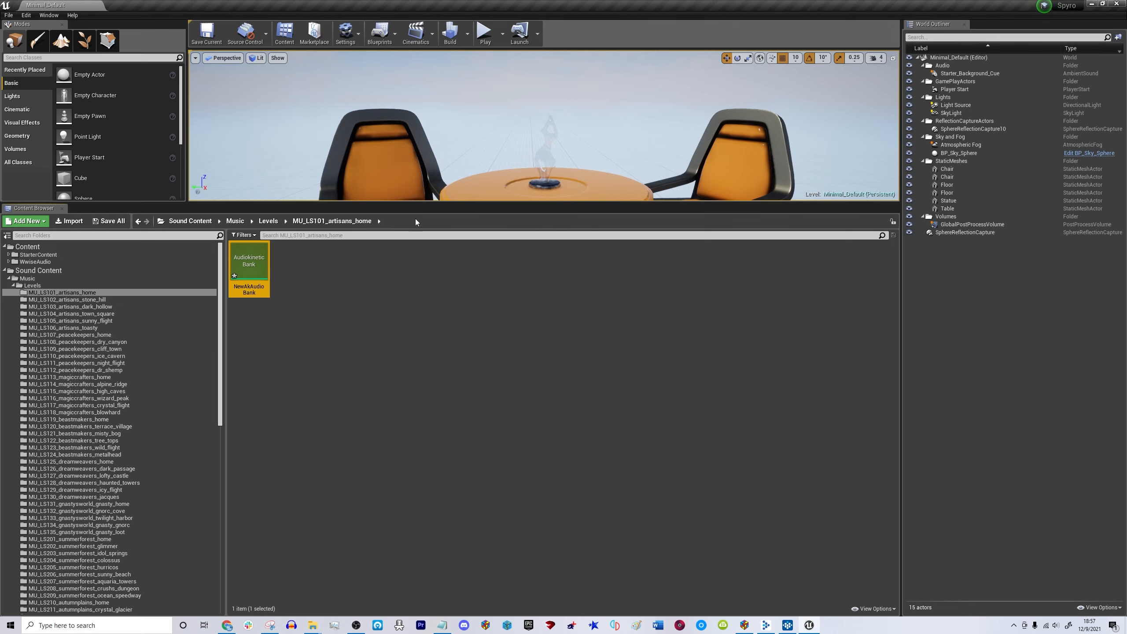
right_click(250, 289)
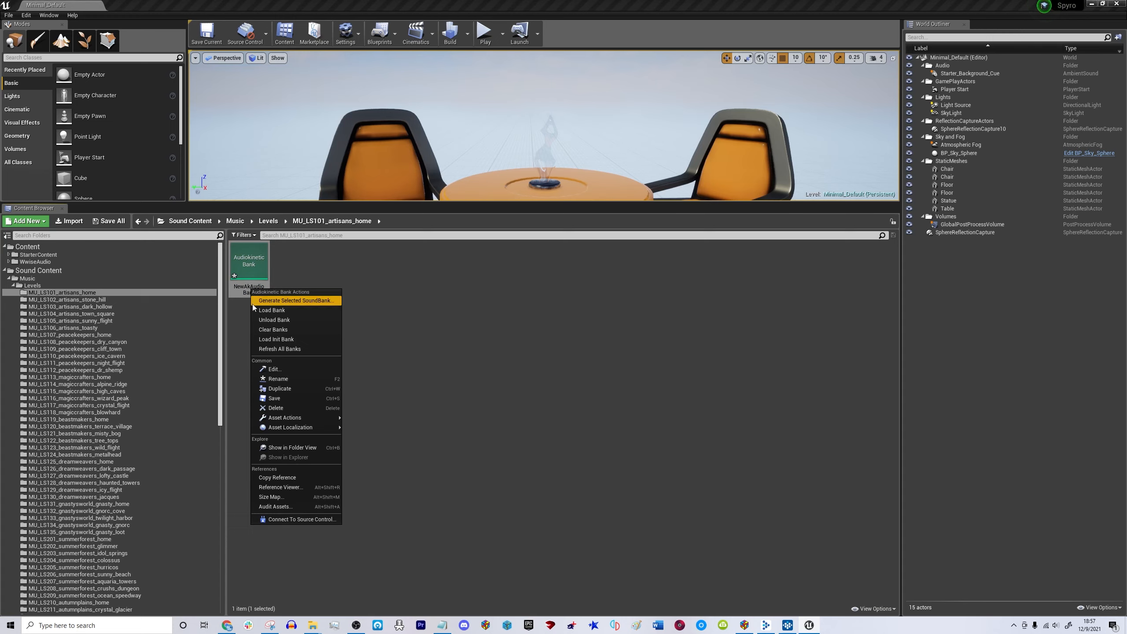
click(278, 378)
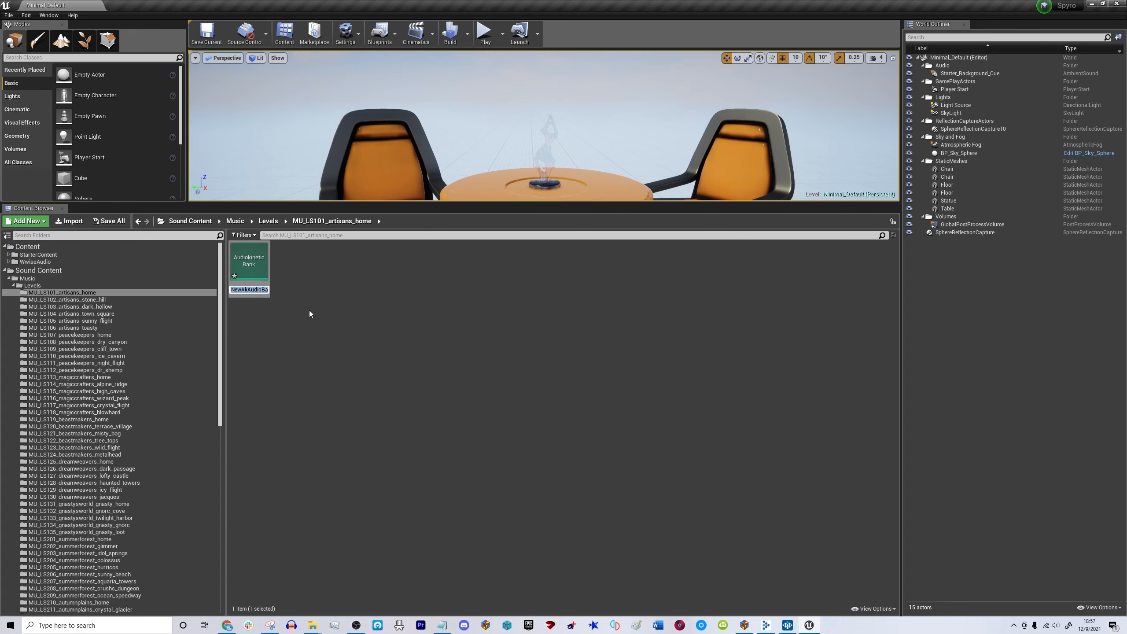
key(ctrl+v)
text(_BANK)
key(Return)
click(301, 272)
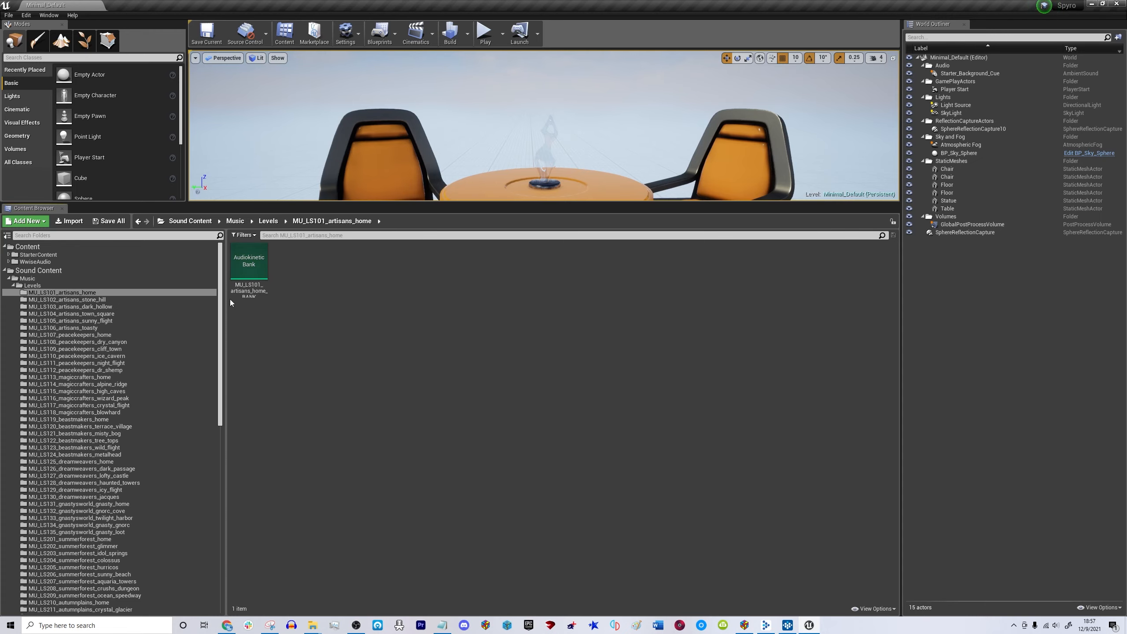
Create an Audiokinetic Event named MU_LS101_artisans_home_music in the MU_LS101_artisans_home folder.
right_click(304, 271)
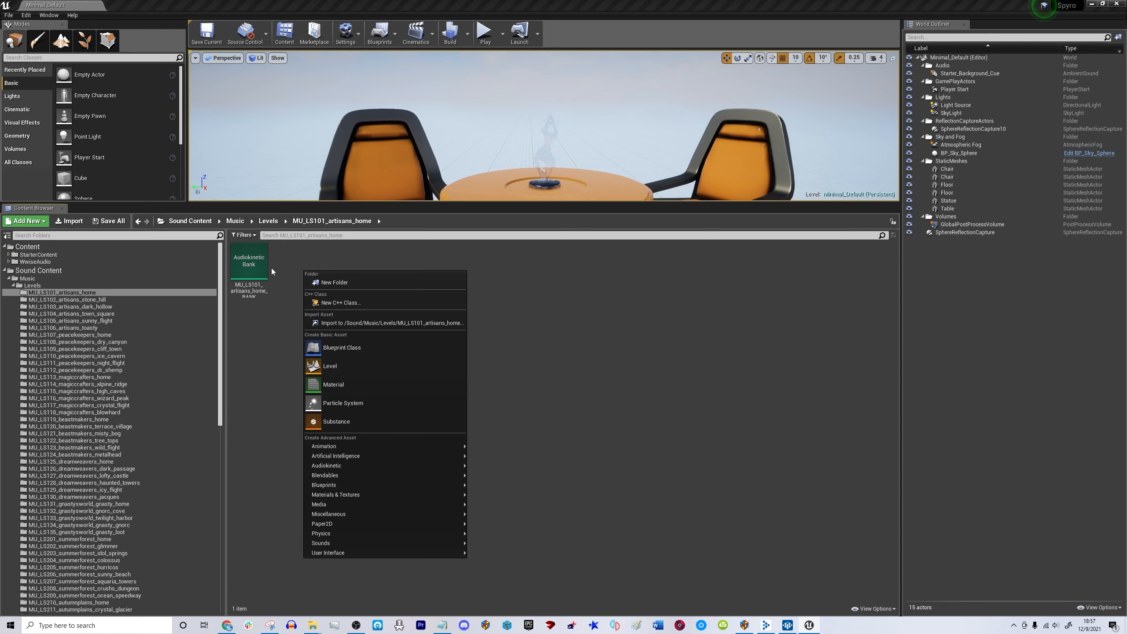
mouse_move(334, 465)
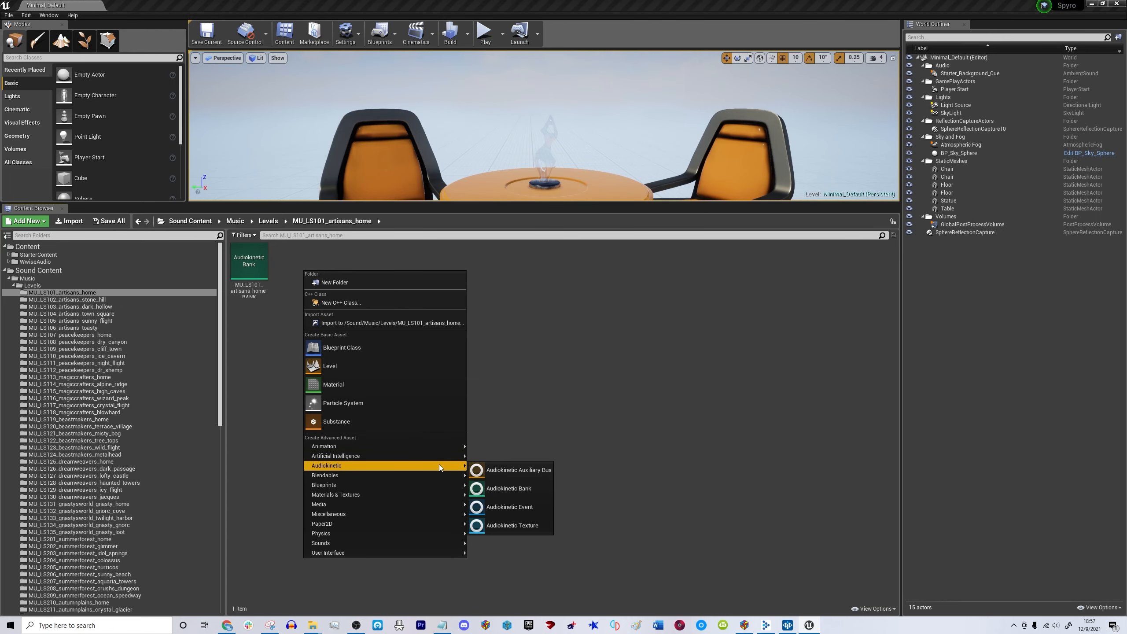
click(514, 505)
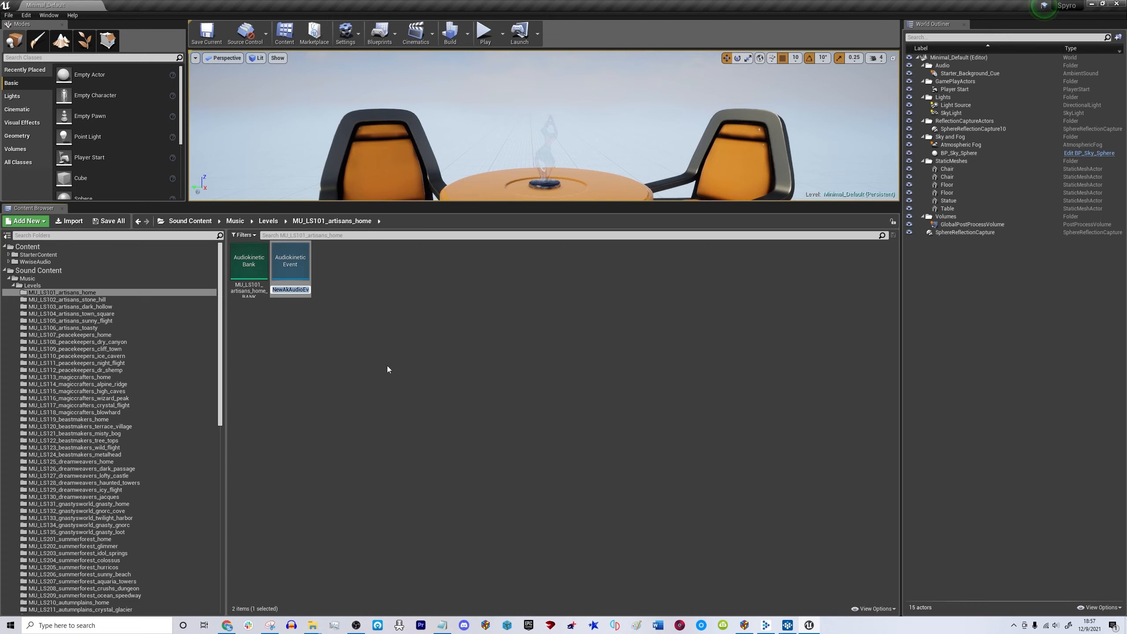
key(ctrl+v)
text(_music)
key(Return)
click(372, 299)
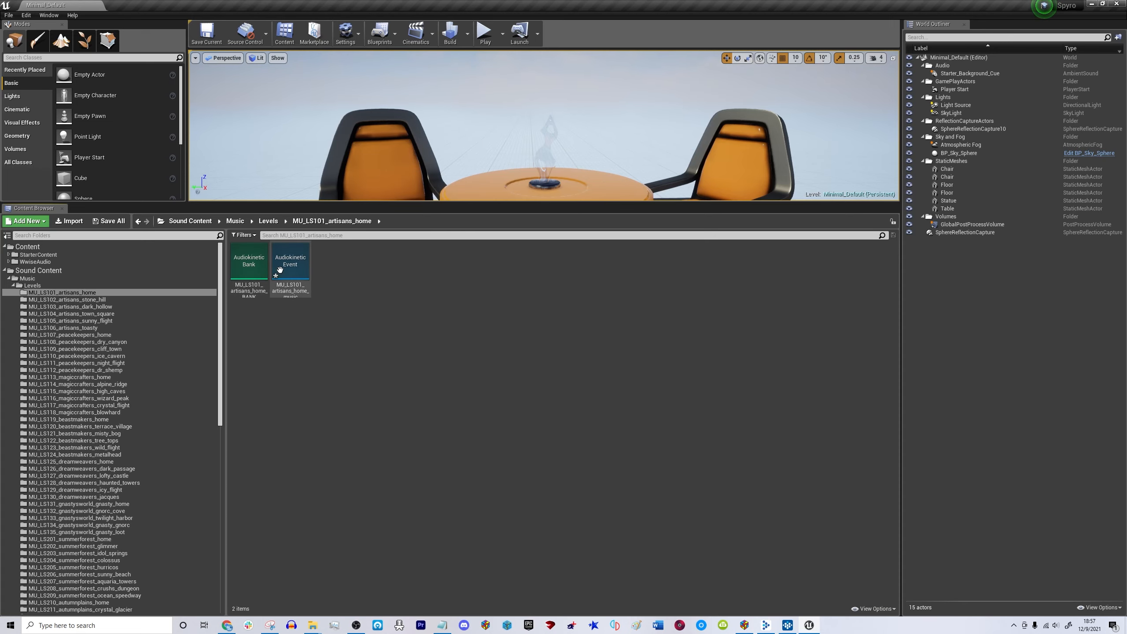
Check the artisans home bank's settings, and save the music event with MU_LS101_artisans_home_BANK as its Required Bank.
double_click(240, 265)
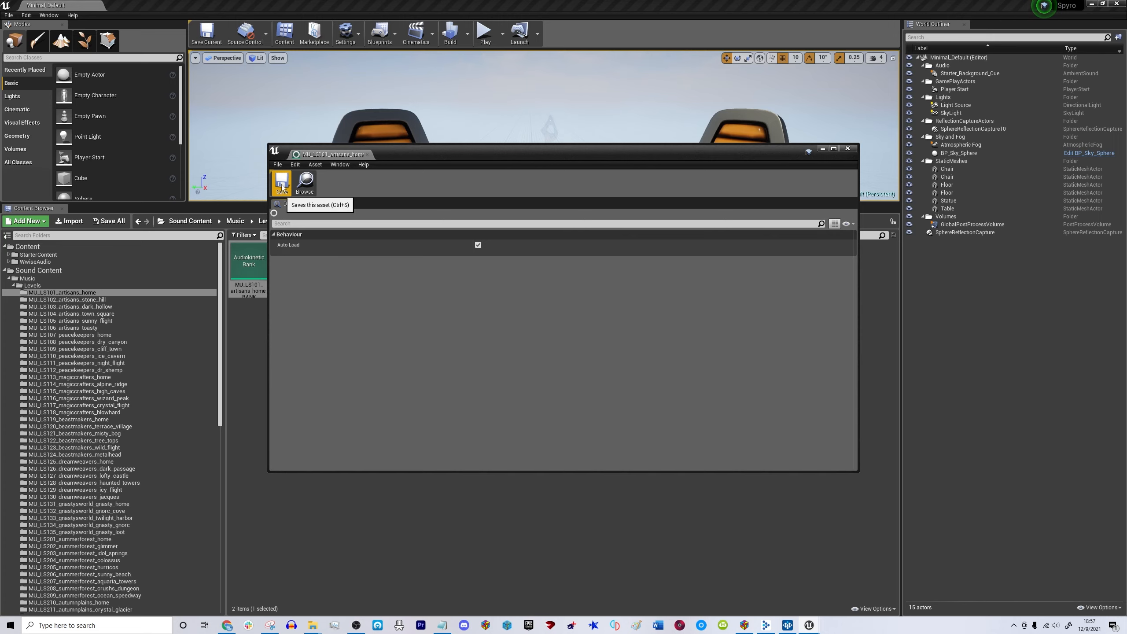
click(847, 149)
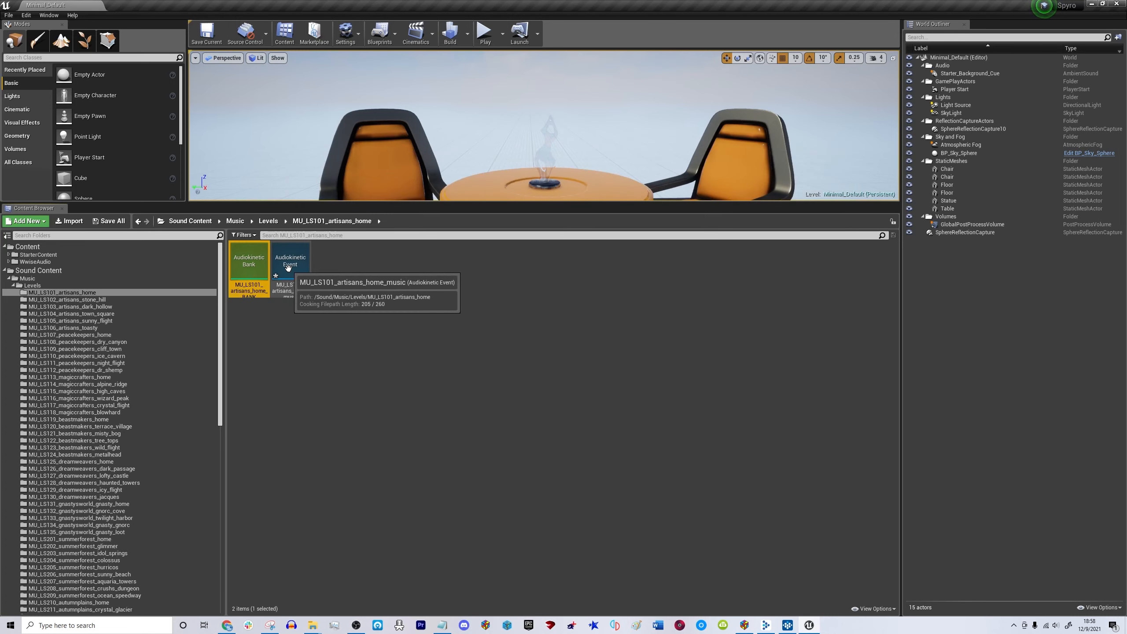
double_click(288, 266)
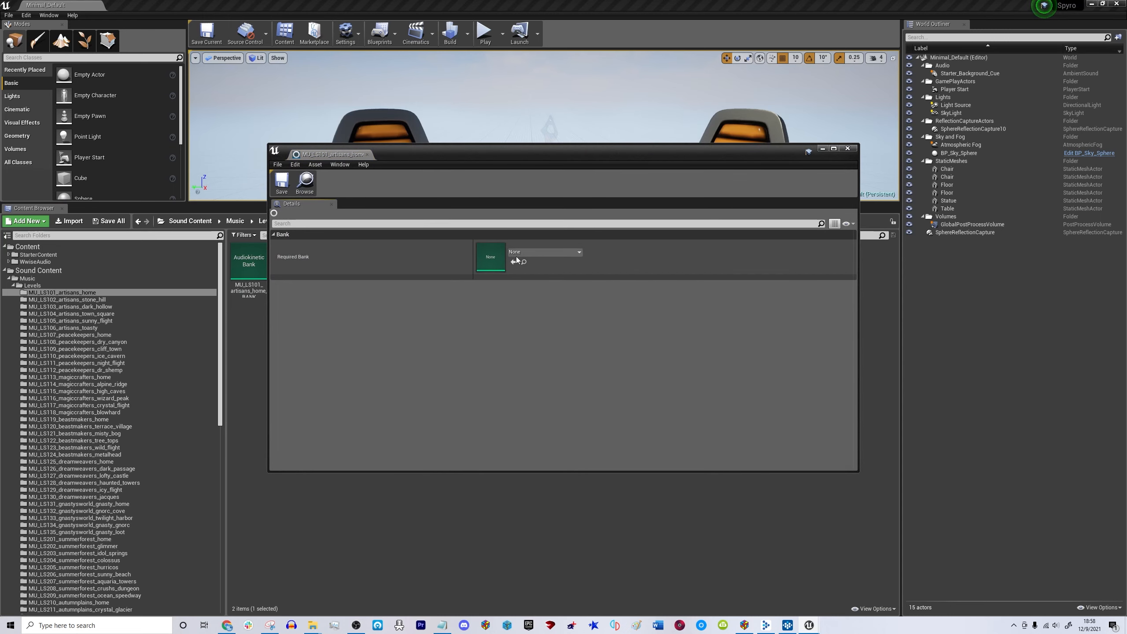
drag(502, 156, 582, 162)
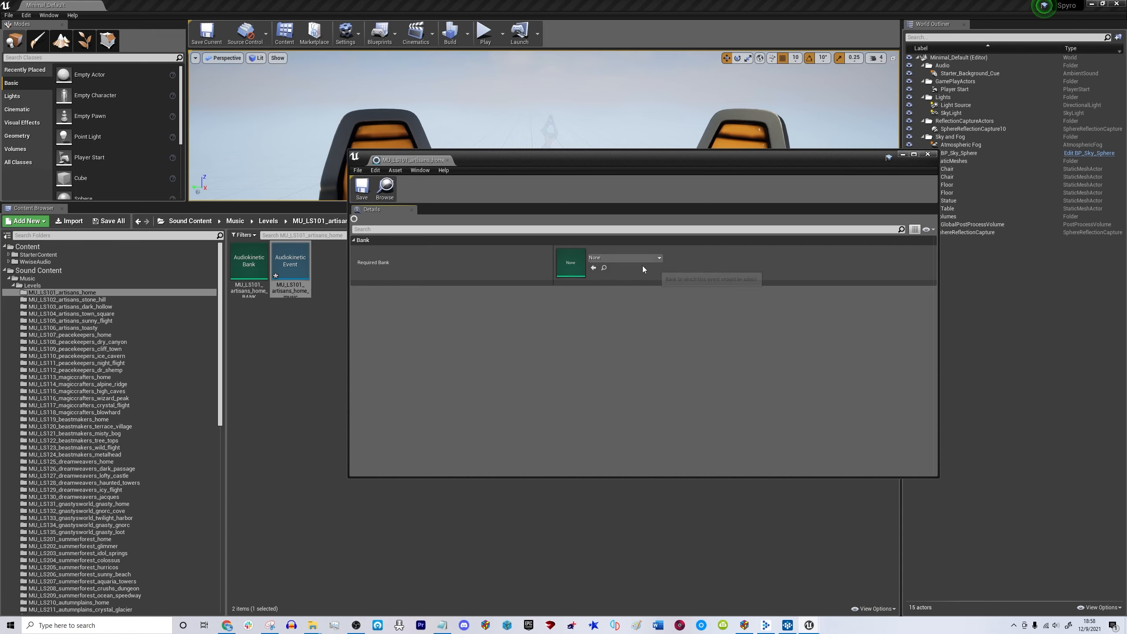
click(619, 258)
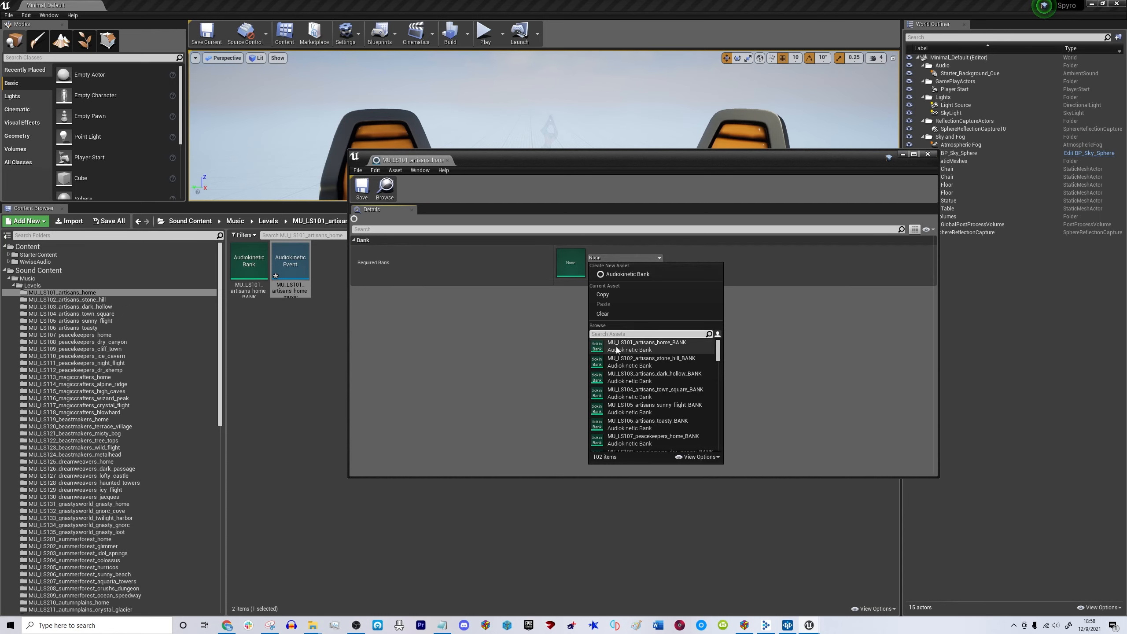
text(artisans)
click(668, 345)
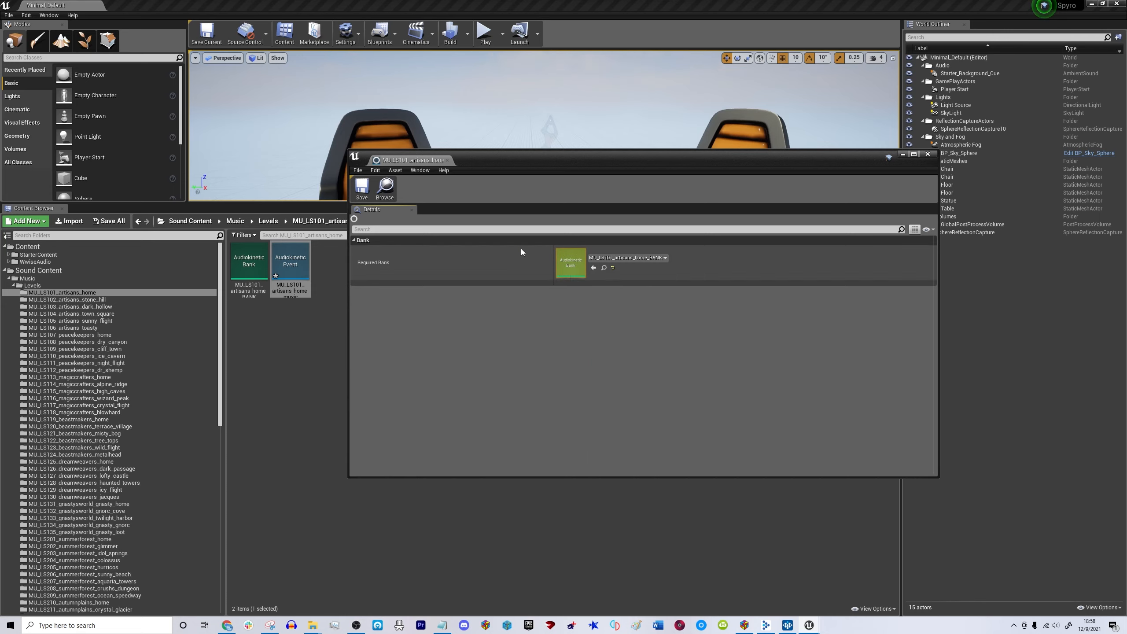
click(360, 184)
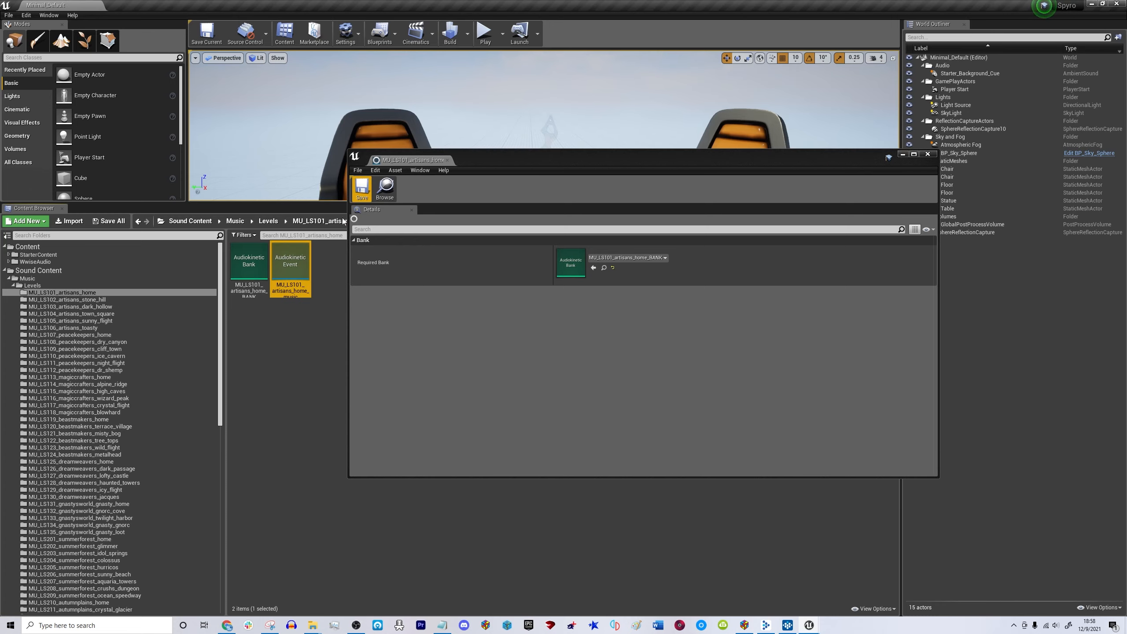
click(927, 154)
click(353, 302)
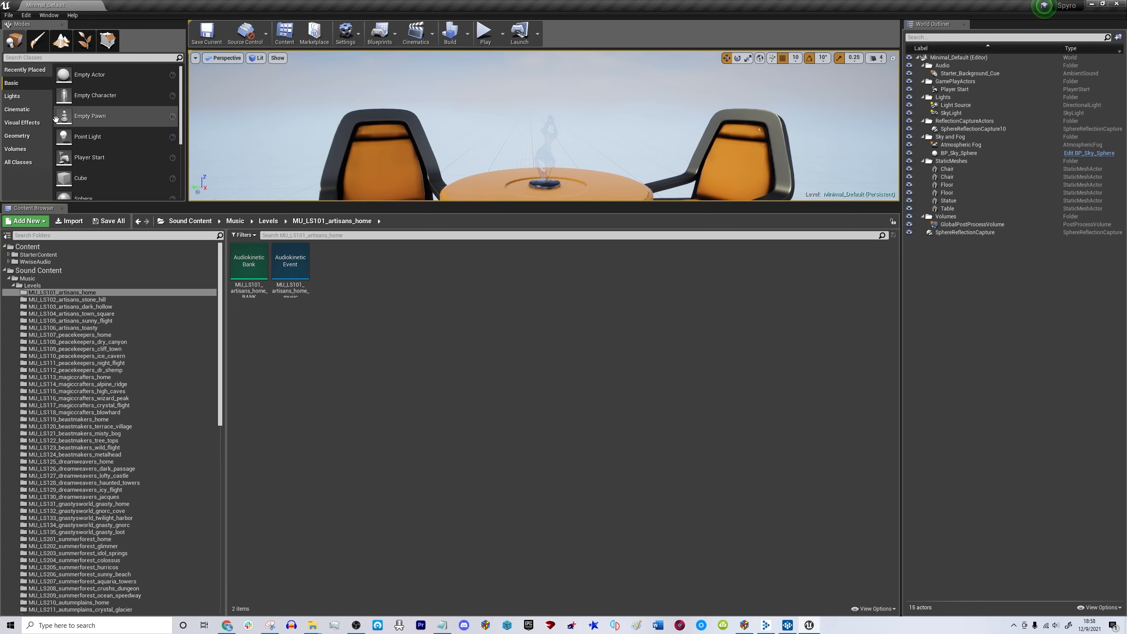
Examine the Cook Content for Windows option and the bank and event assets in the artisans level folders.
click(8, 15)
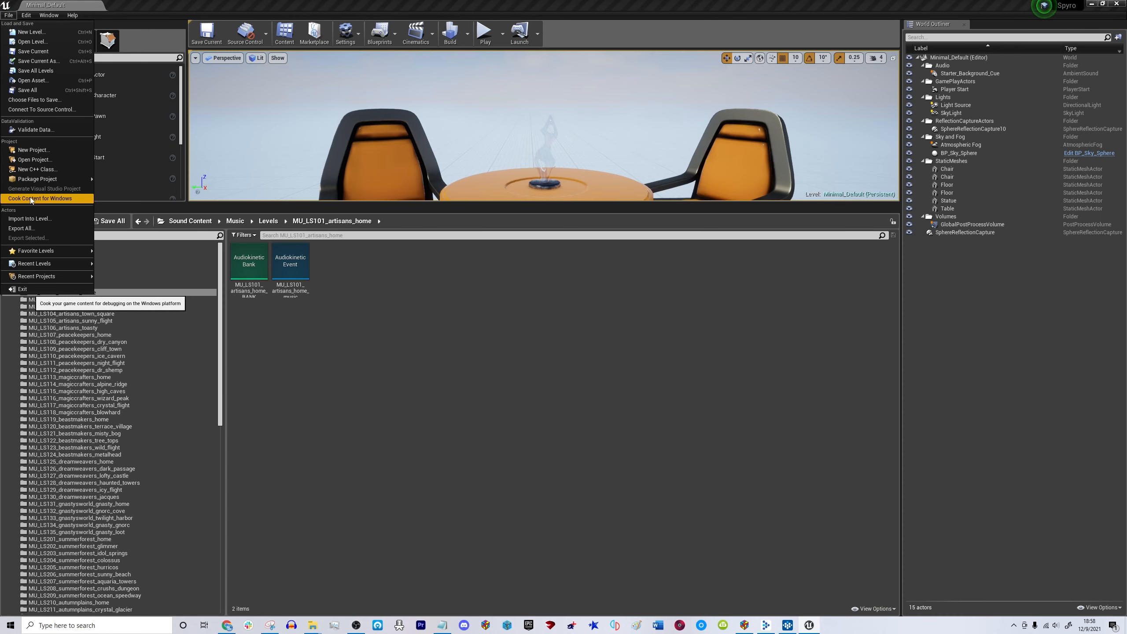
click(473, 327)
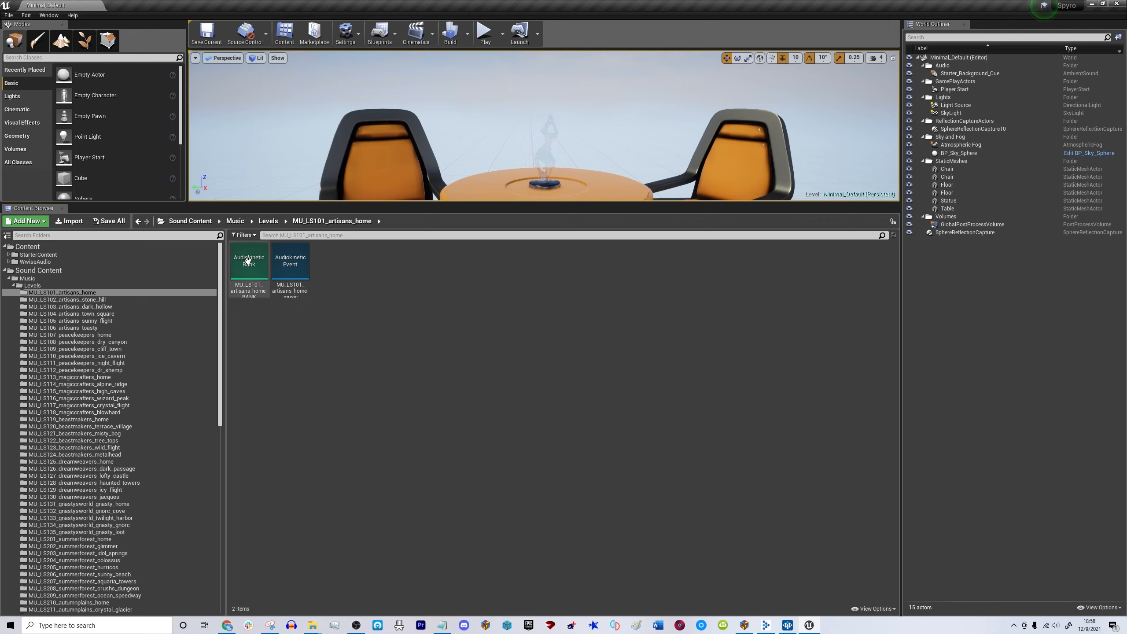
click(261, 265)
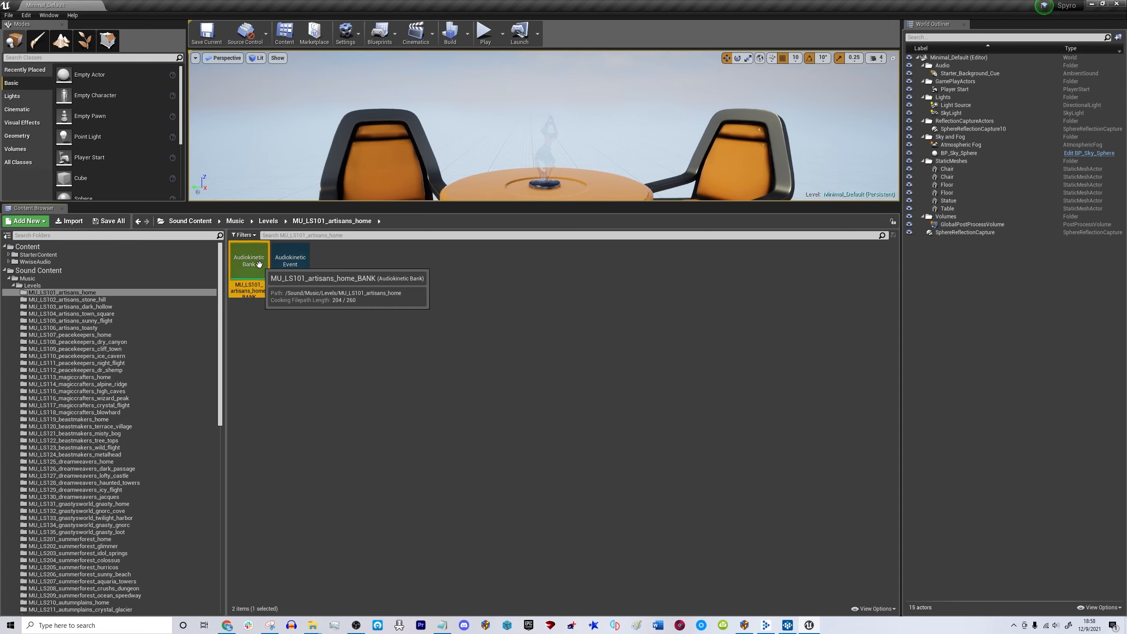
click(285, 264)
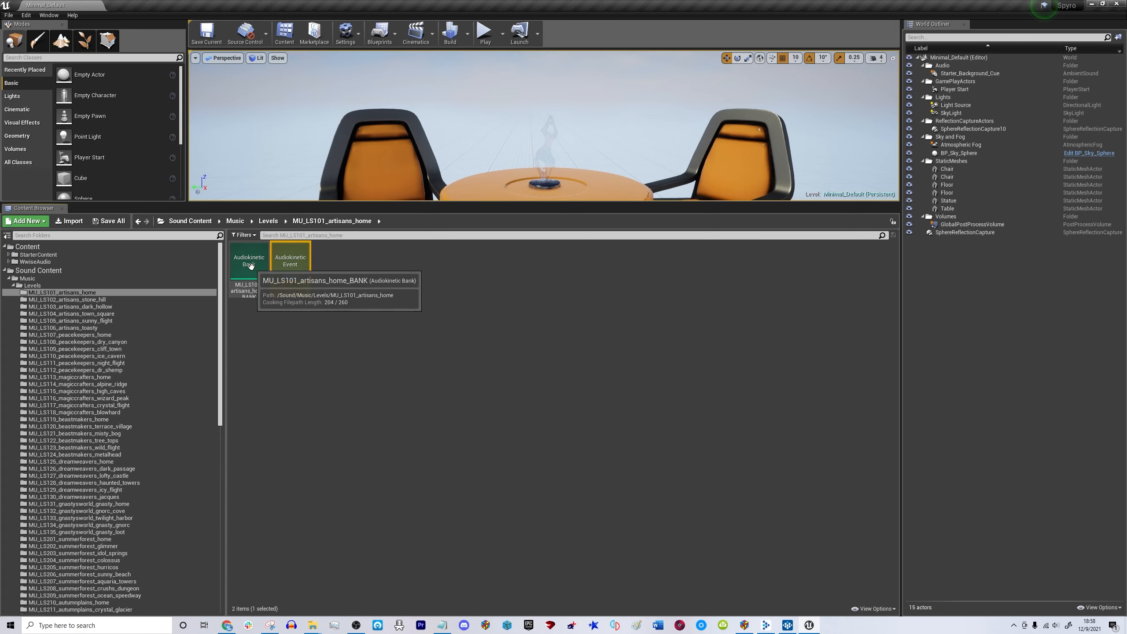
click(250, 266)
click(285, 265)
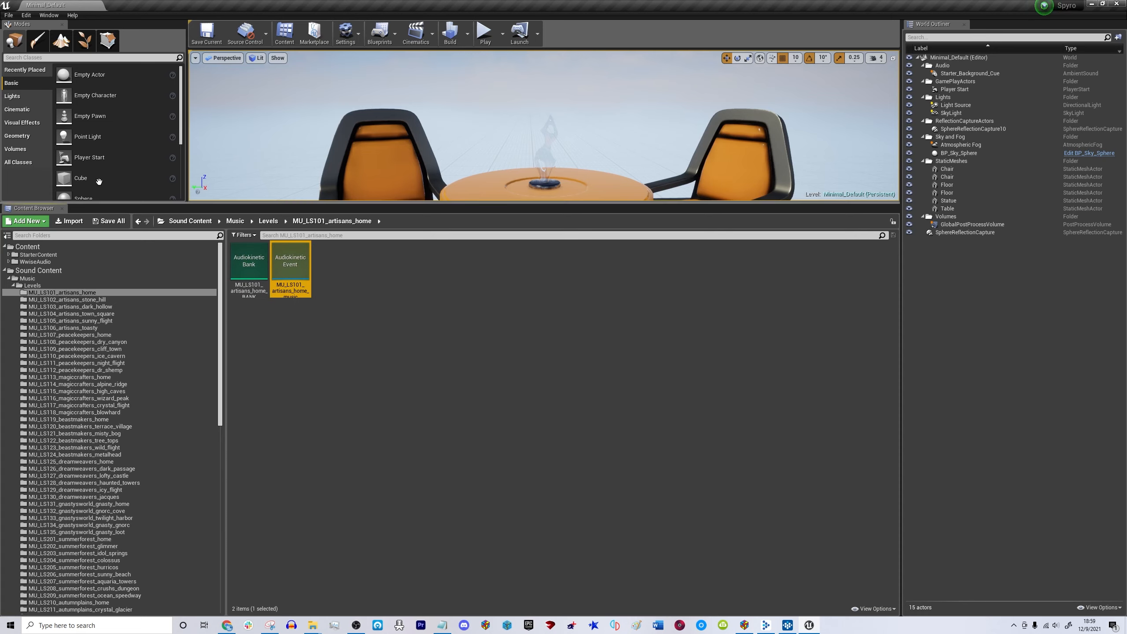
click(8, 15)
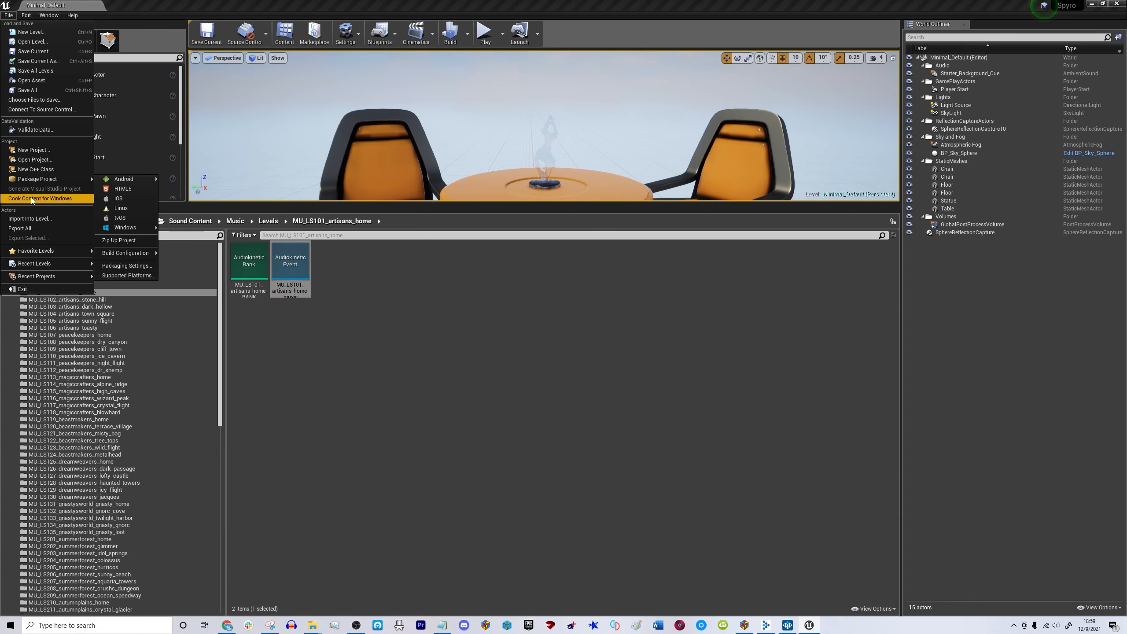
click(371, 289)
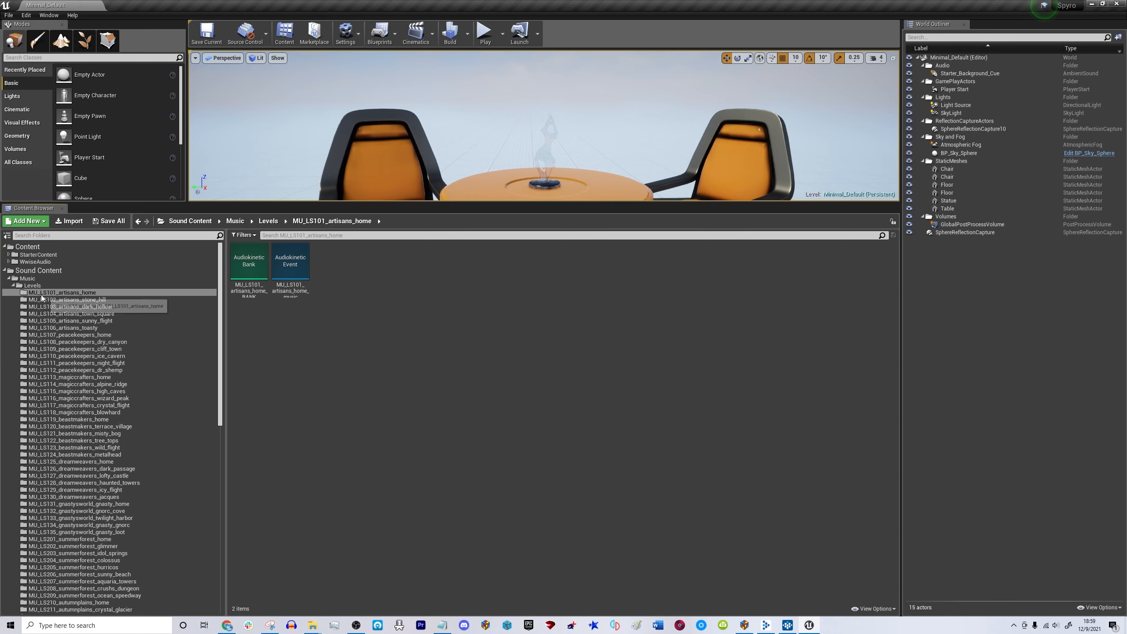
click(54, 299)
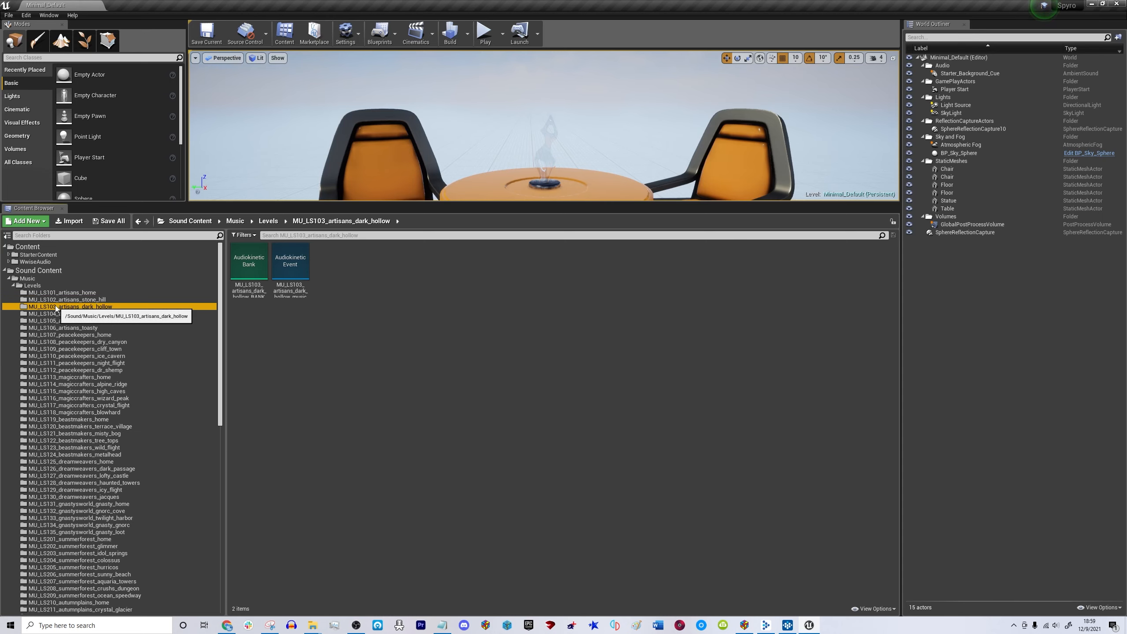
click(55, 292)
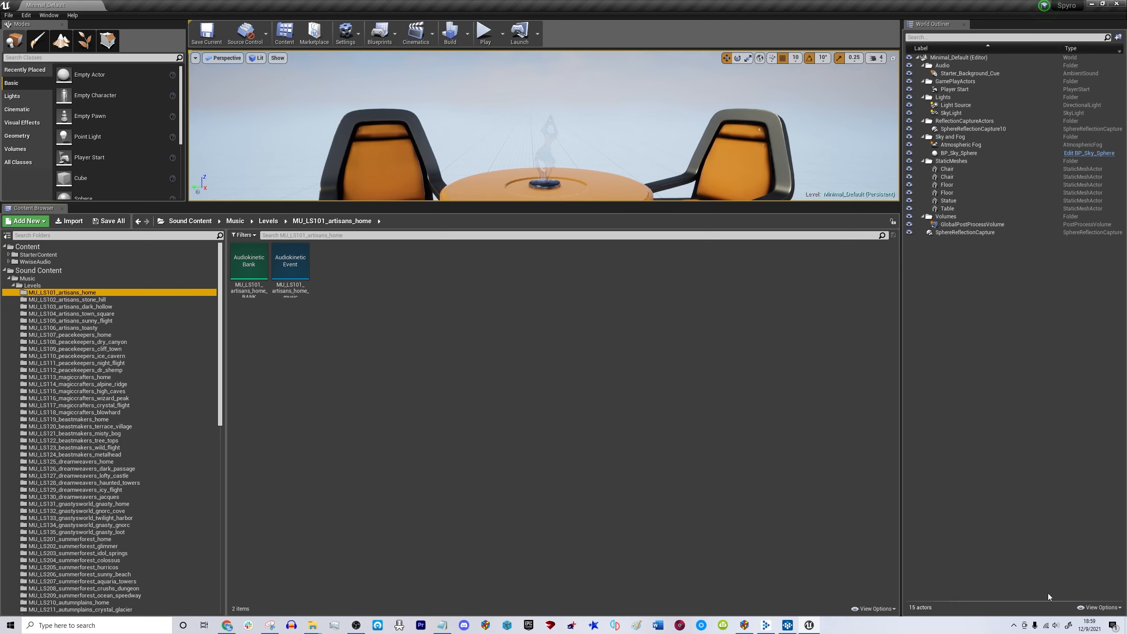
Switch to File Explorer and open the Spyro_WwiseProject folder inside Documents > Unreal Projects > Spyro.
click(1092, 4)
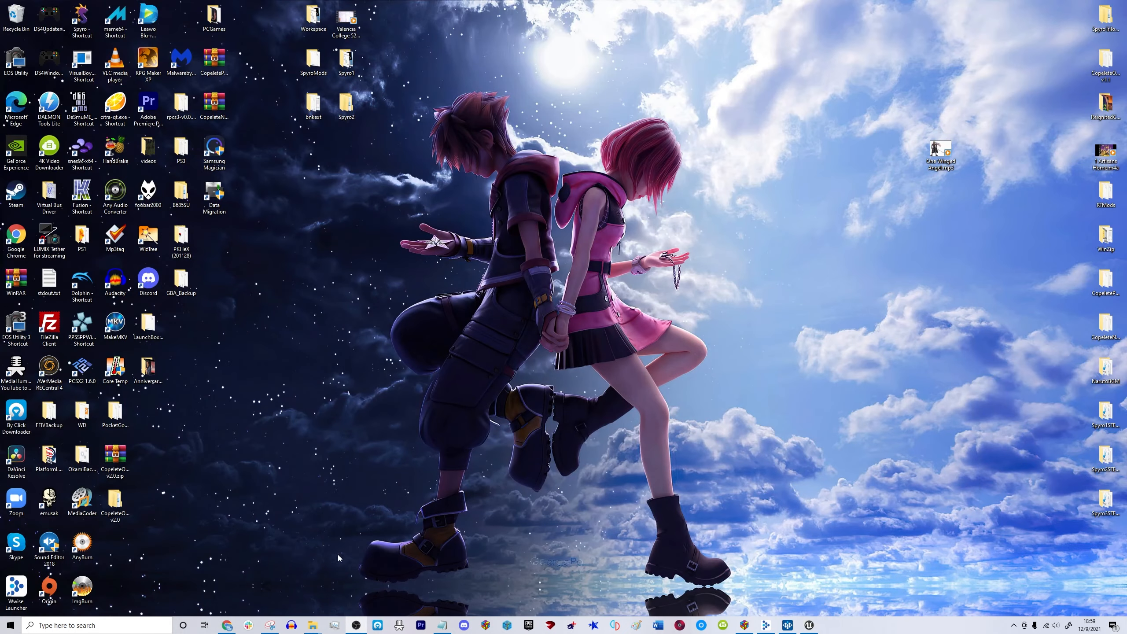
mouse_move(314, 626)
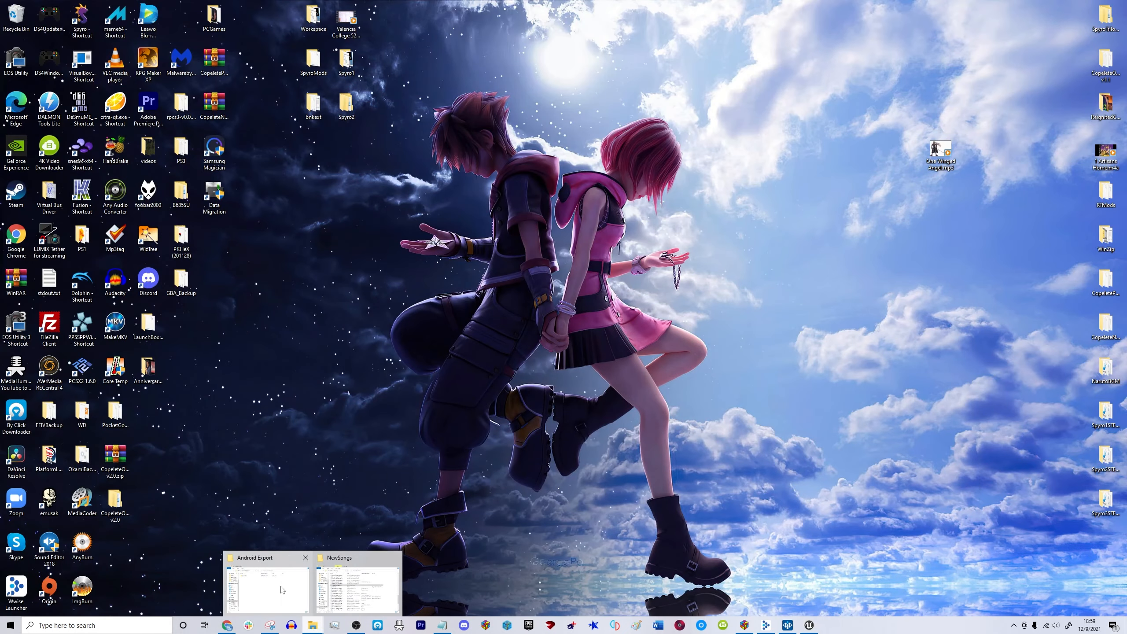
click(330, 592)
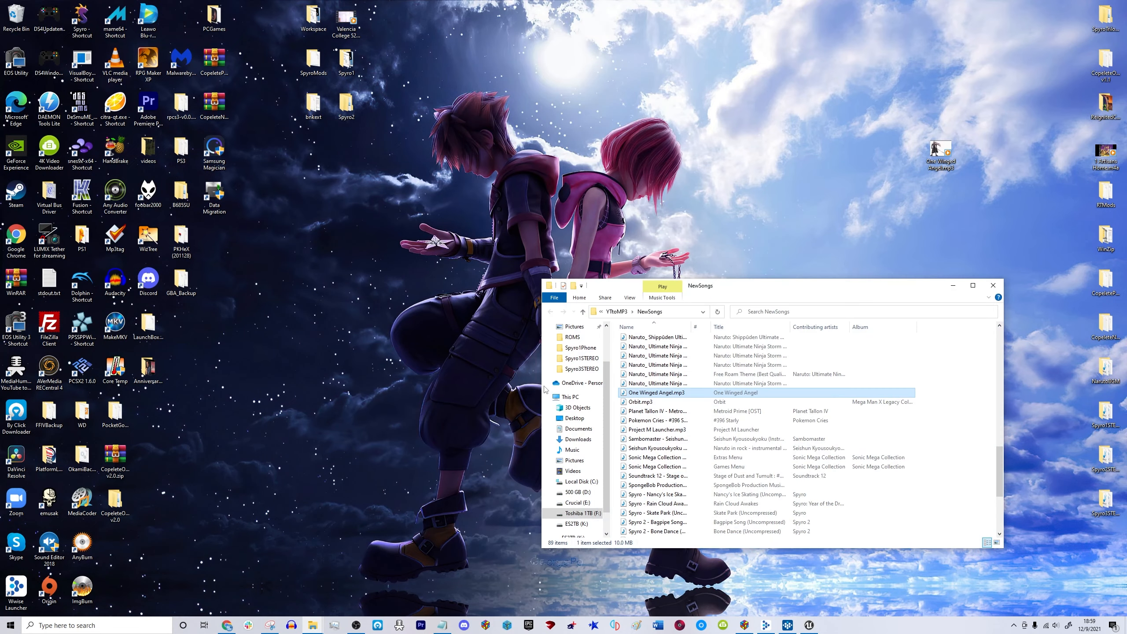
click(578, 429)
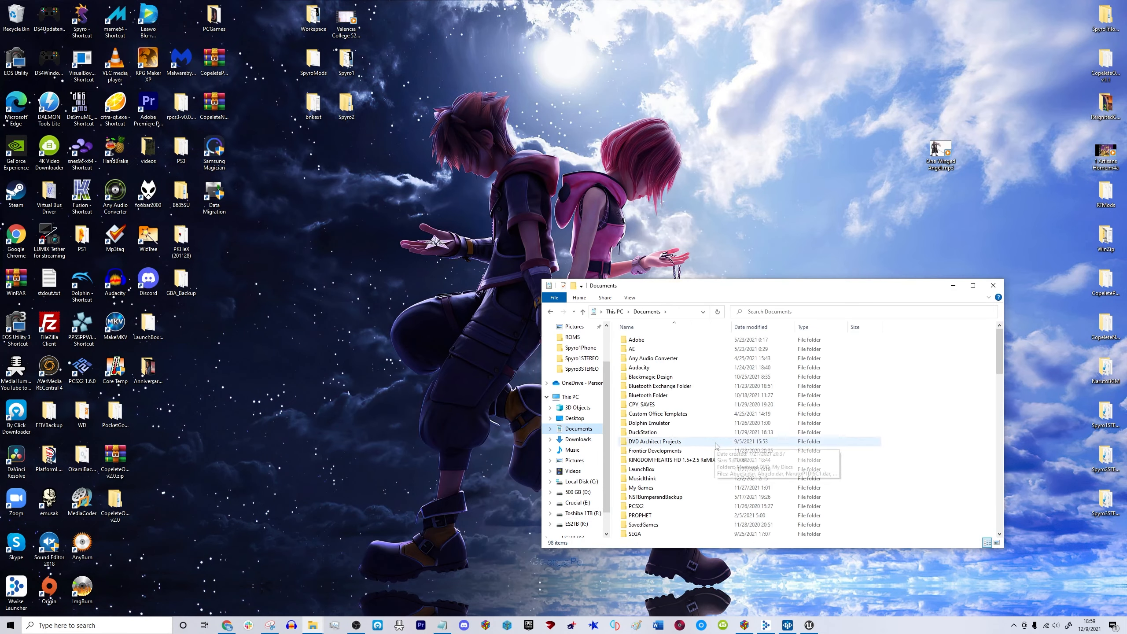
scroll(710, 442, down, 3)
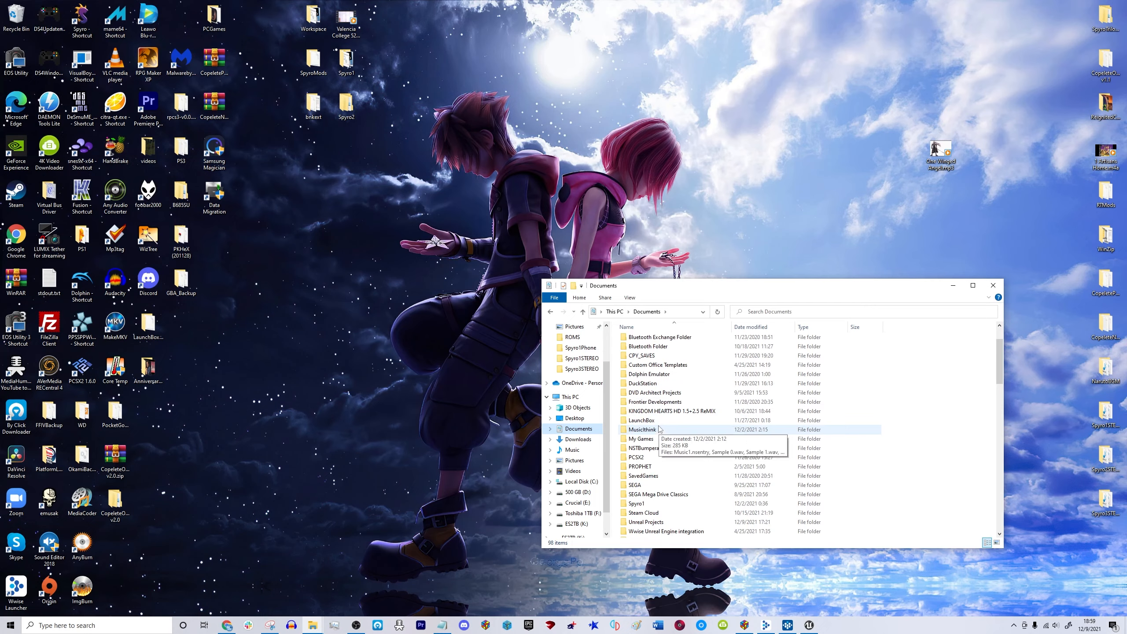
scroll(658, 422, down, 1)
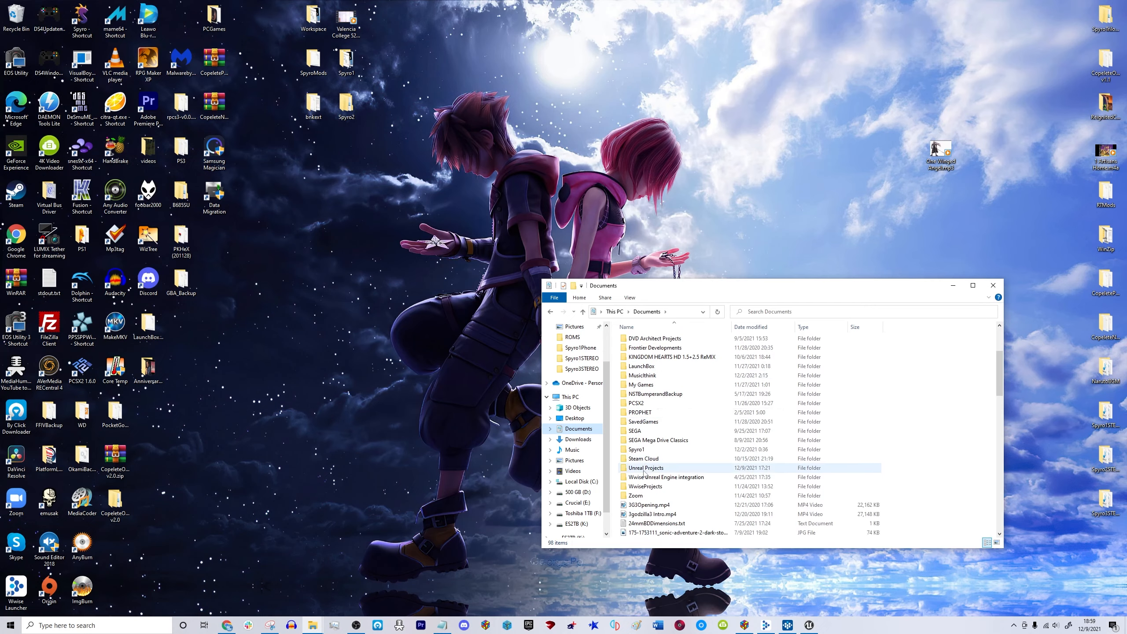
double_click(639, 469)
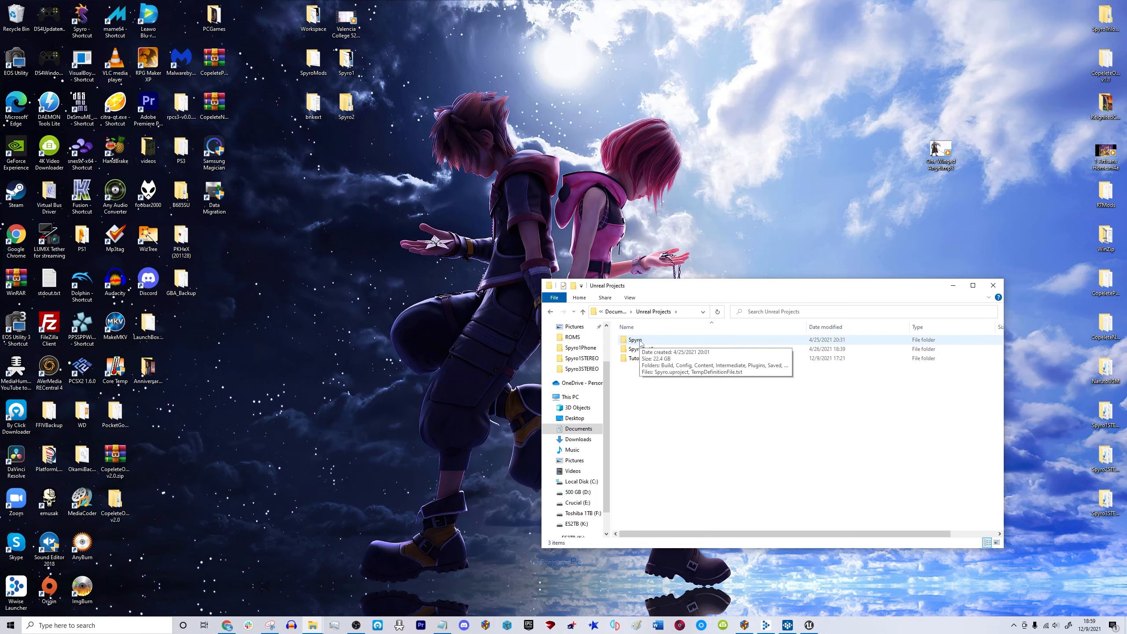
double_click(635, 339)
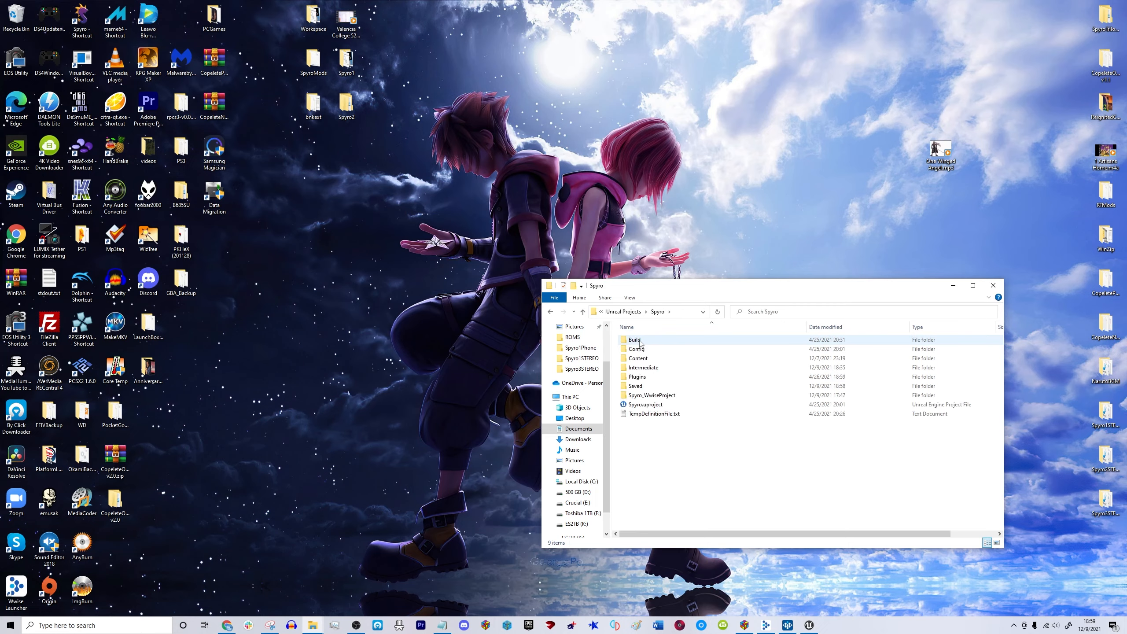
click(637, 397)
double_click(637, 397)
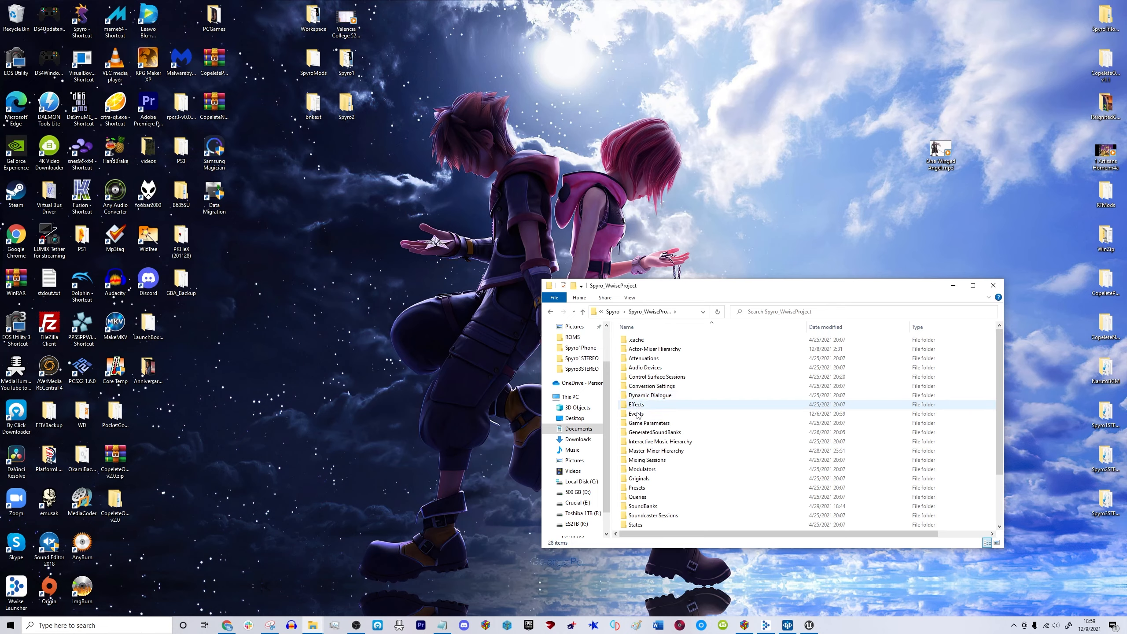
Open GeneratedSoundBanks > Windows inside Spyro_WwiseProject and look through the generated music .bnk files.
click(551, 313)
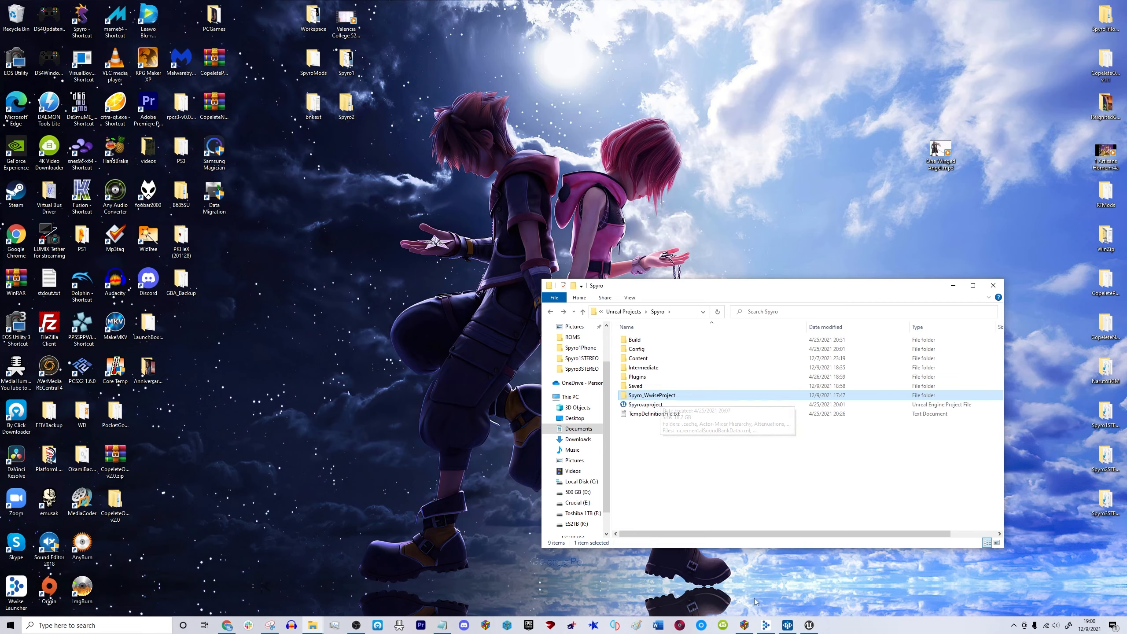
mouse_move(786, 630)
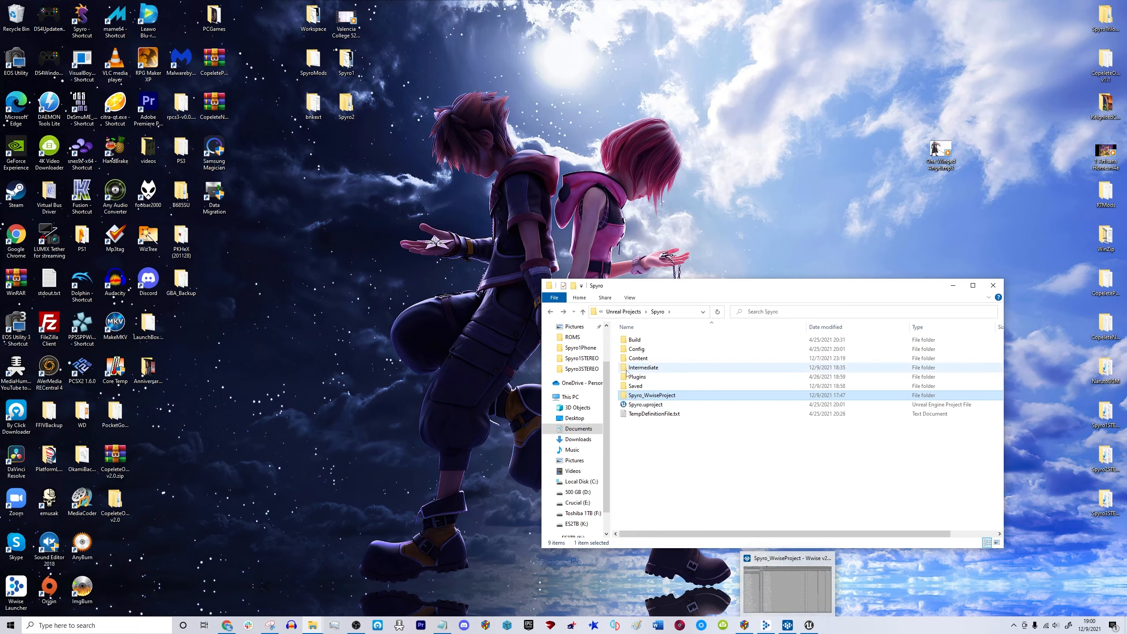
double_click(649, 396)
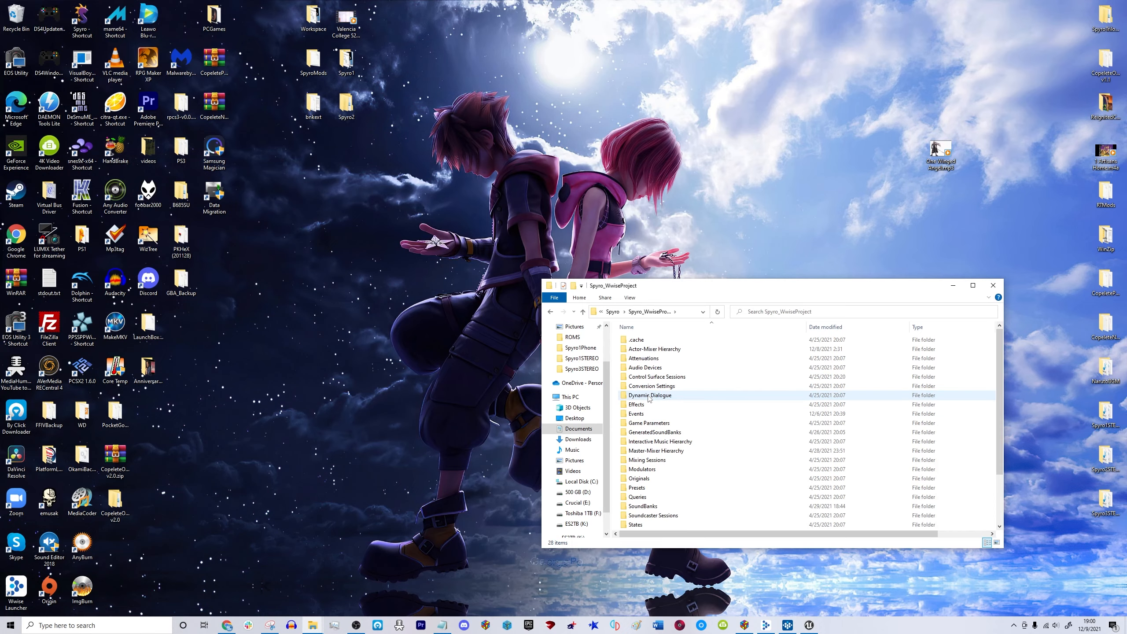
double_click(656, 432)
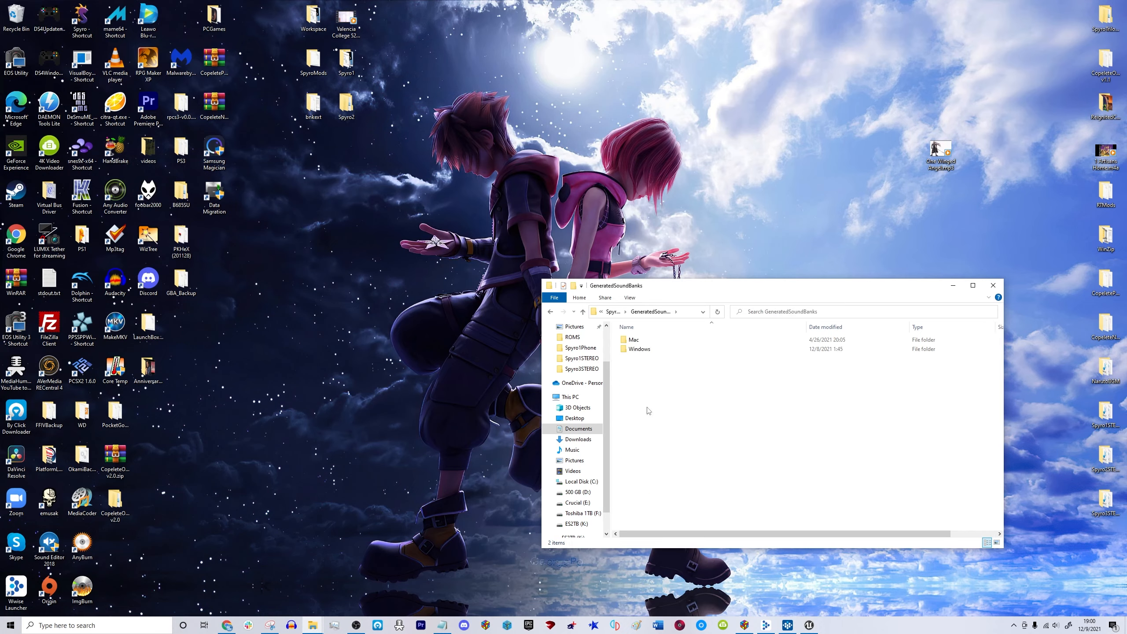
double_click(639, 349)
scroll(671, 407, down, 12)
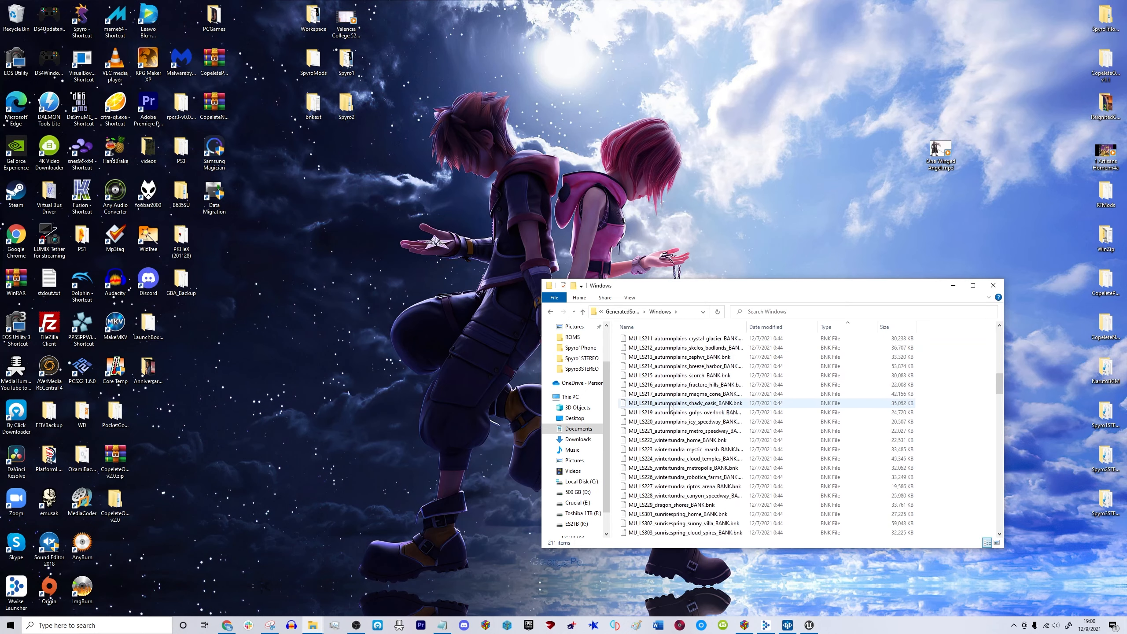
scroll(671, 407, down, 11)
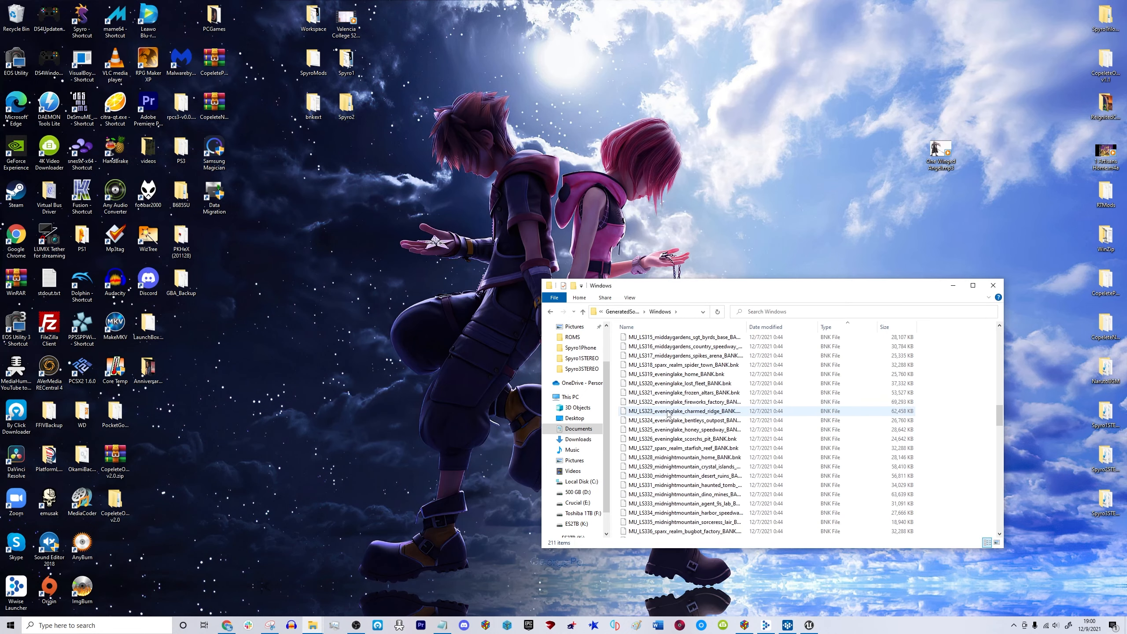
scroll(669, 413, up, 20)
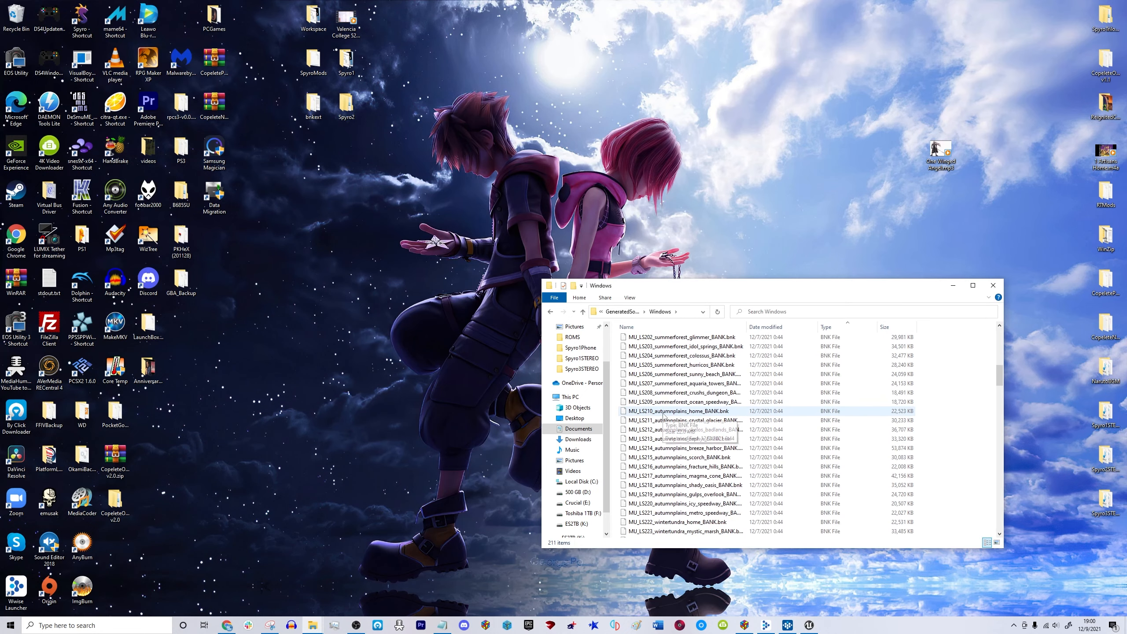
Return to the Spyro project folder and open Saved > Cooked > WindowsNoEditor > Spyro.
click(550, 313)
click(550, 314)
click(550, 313)
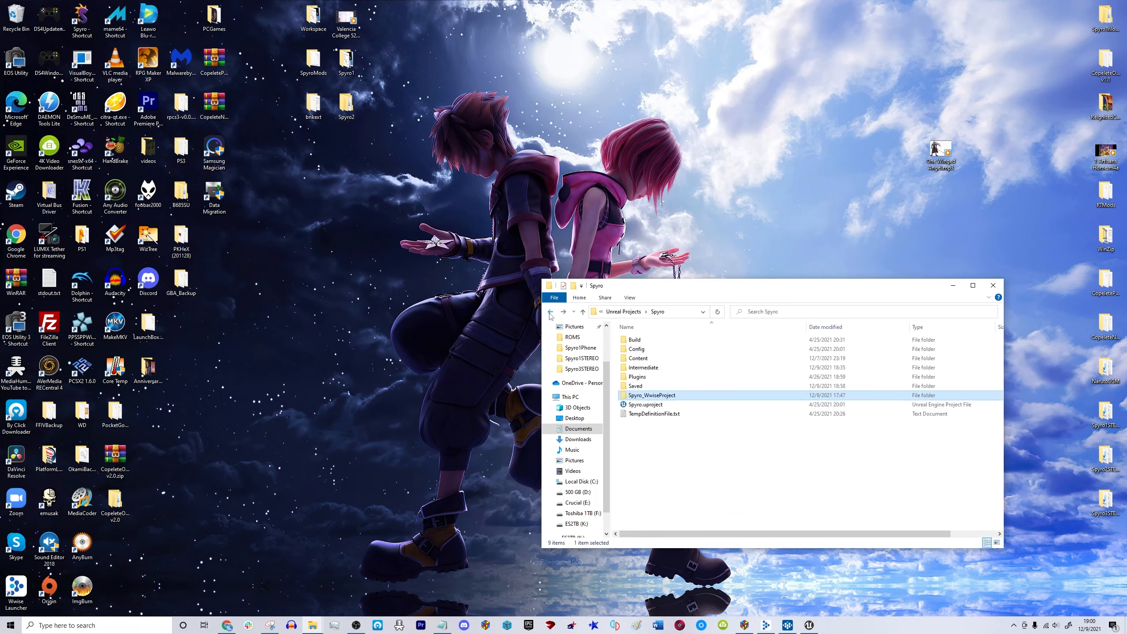
double_click(636, 385)
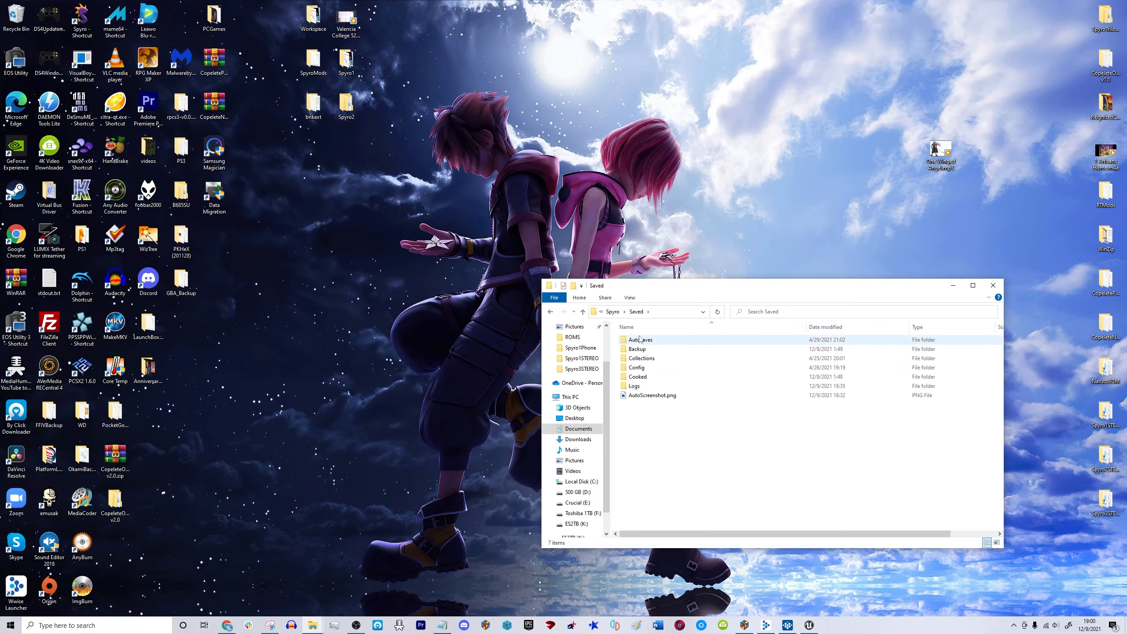
double_click(637, 377)
double_click(638, 341)
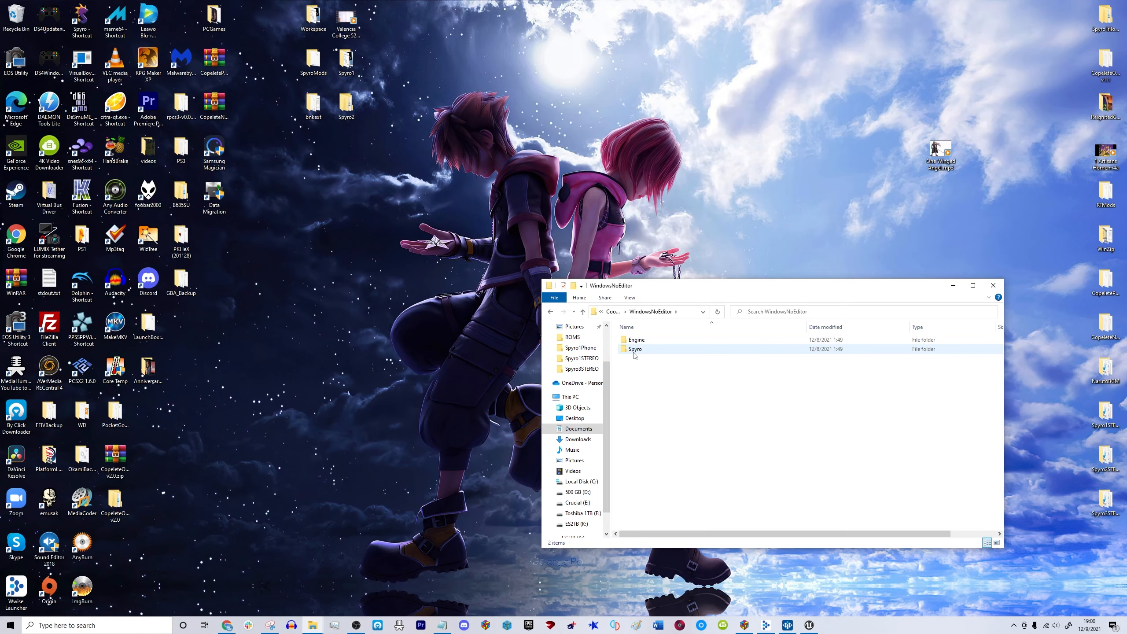
double_click(635, 350)
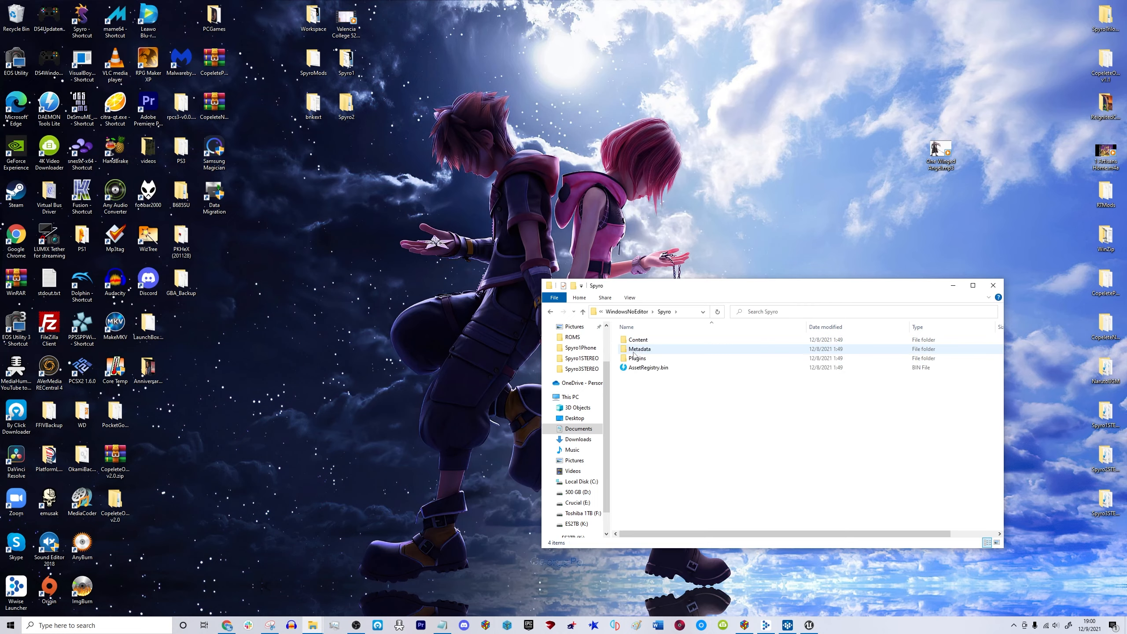
Open Plugins > Sound > Content > Music > Levels, check the cooked files in MU_LS101_artisans_home, and return to Levels.
double_click(638, 358)
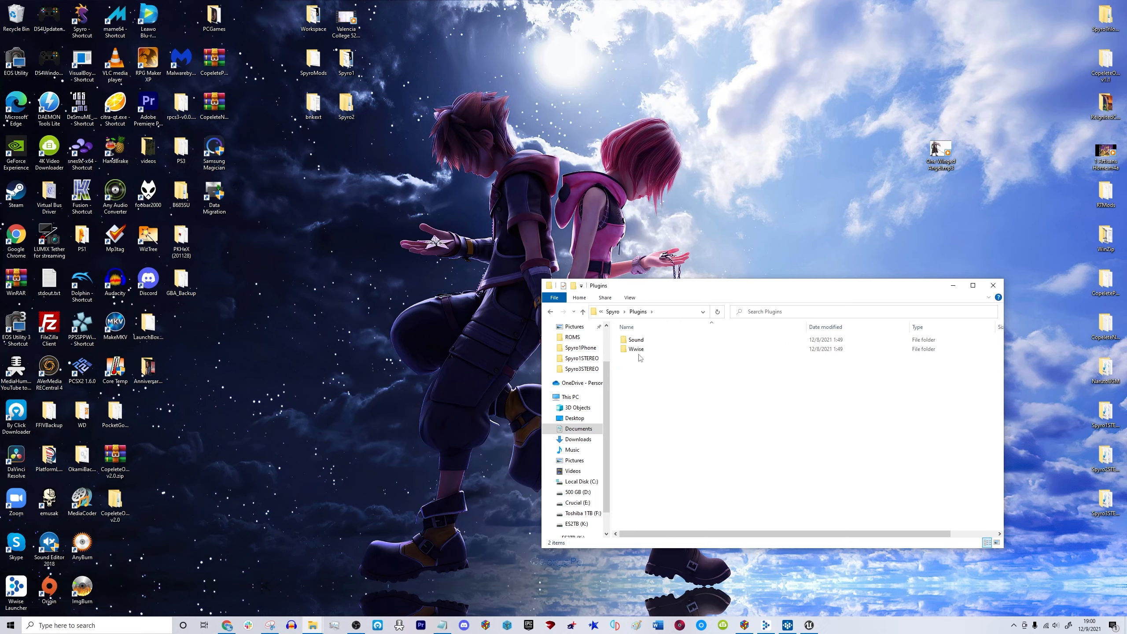
double_click(637, 341)
double_click(638, 341)
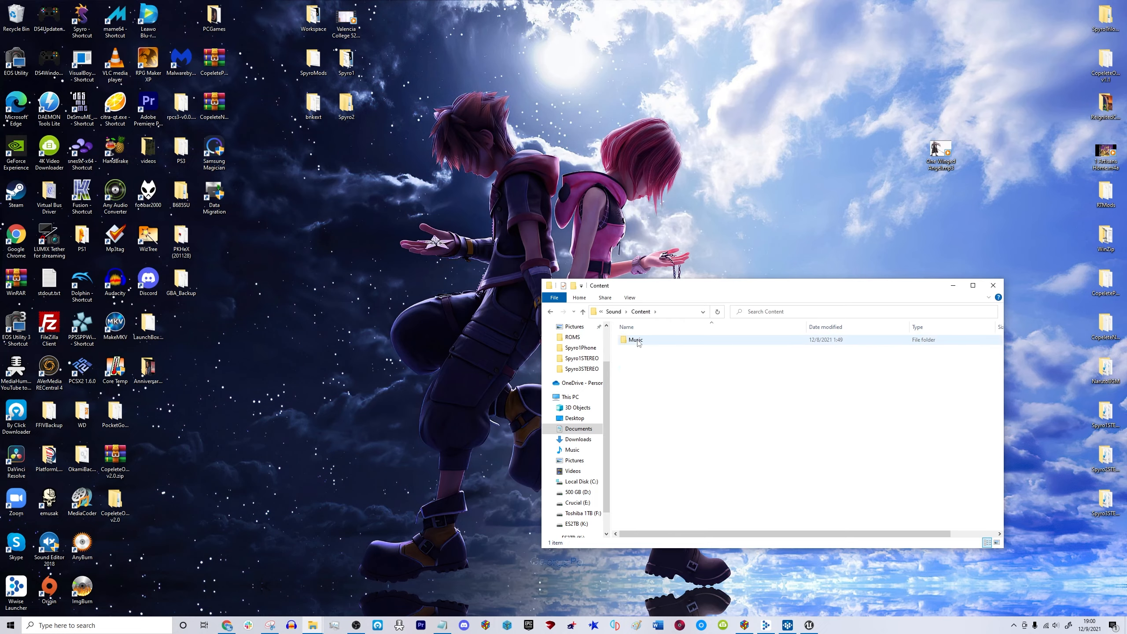
double_click(639, 341)
double_click(639, 341)
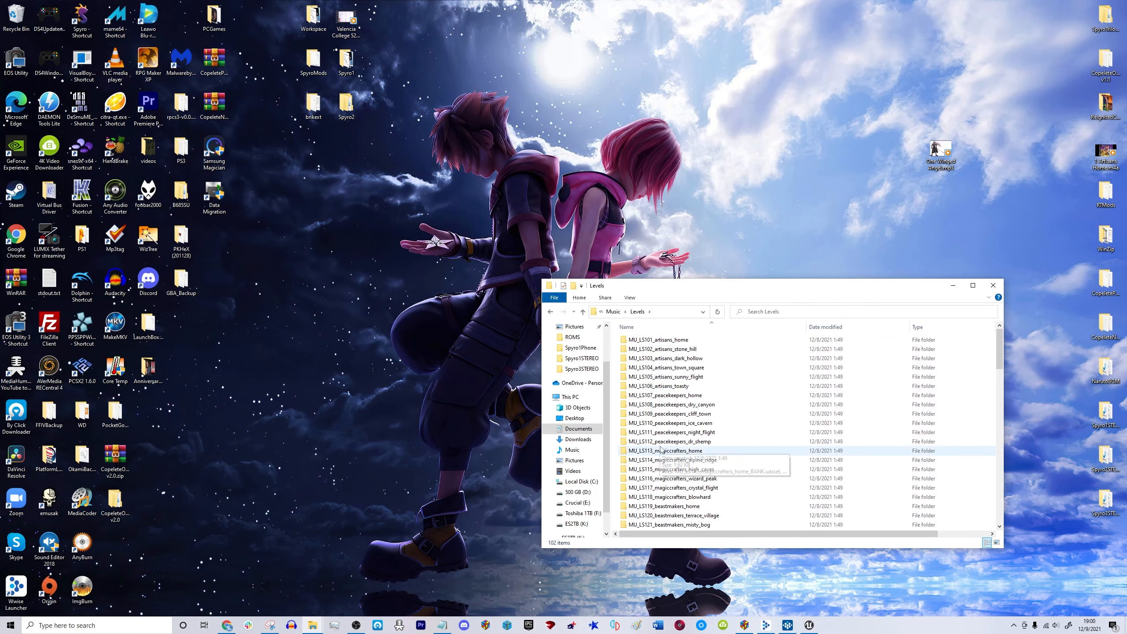
double_click(665, 340)
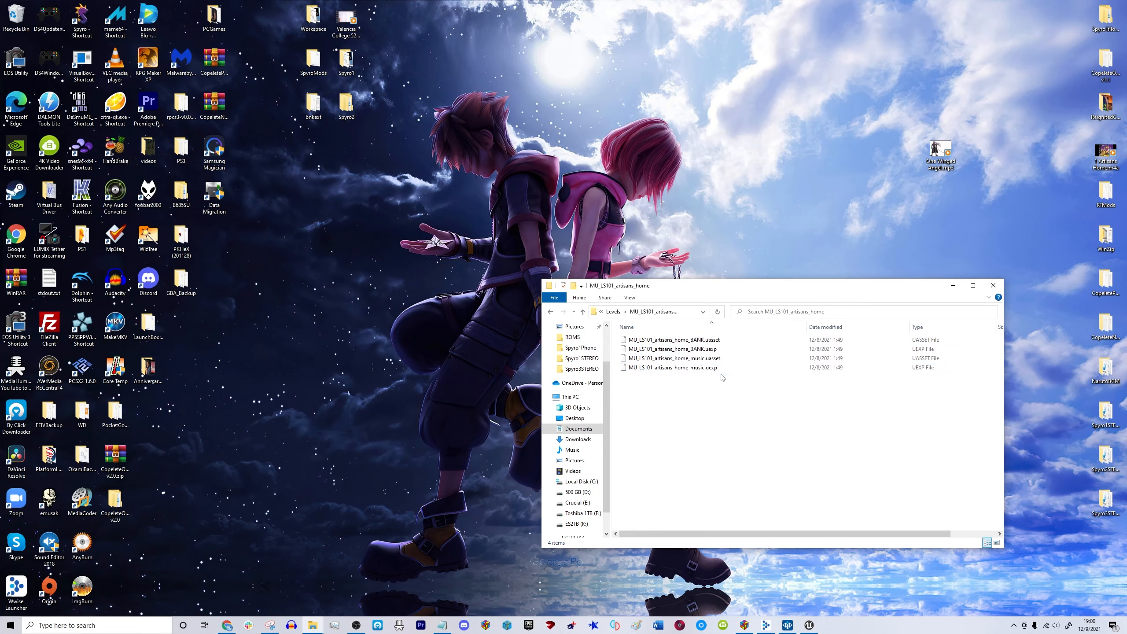
key(alt+Left)
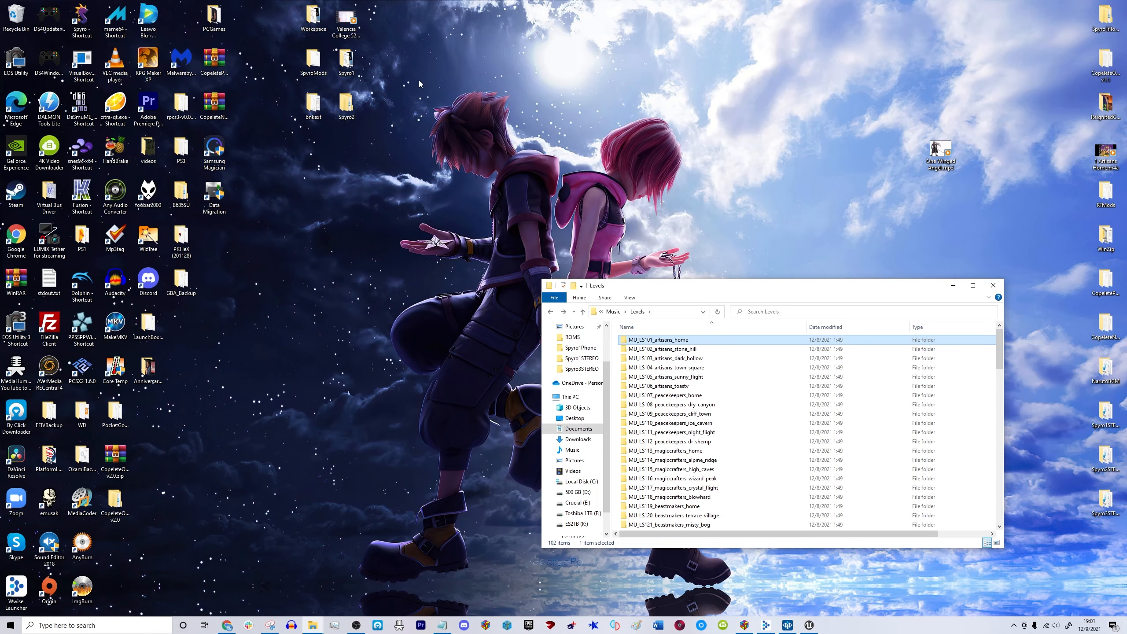
Open the Workspace folder from the desktop and move its window clear of the cooked Levels window's upper part.
double_click(314, 28)
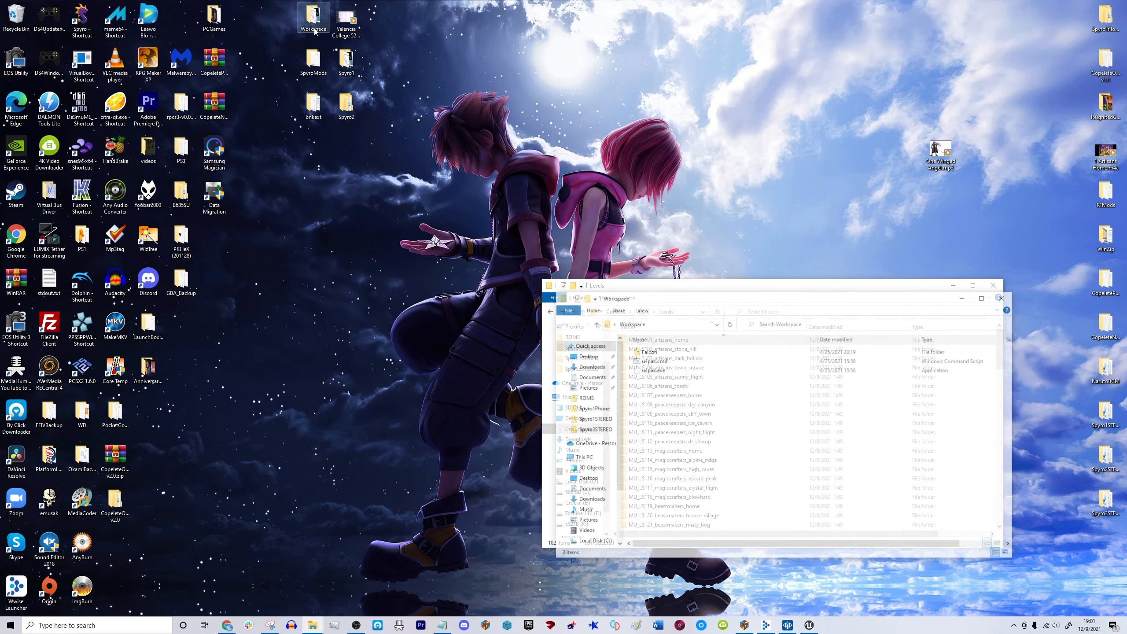
drag(666, 303, 583, 134)
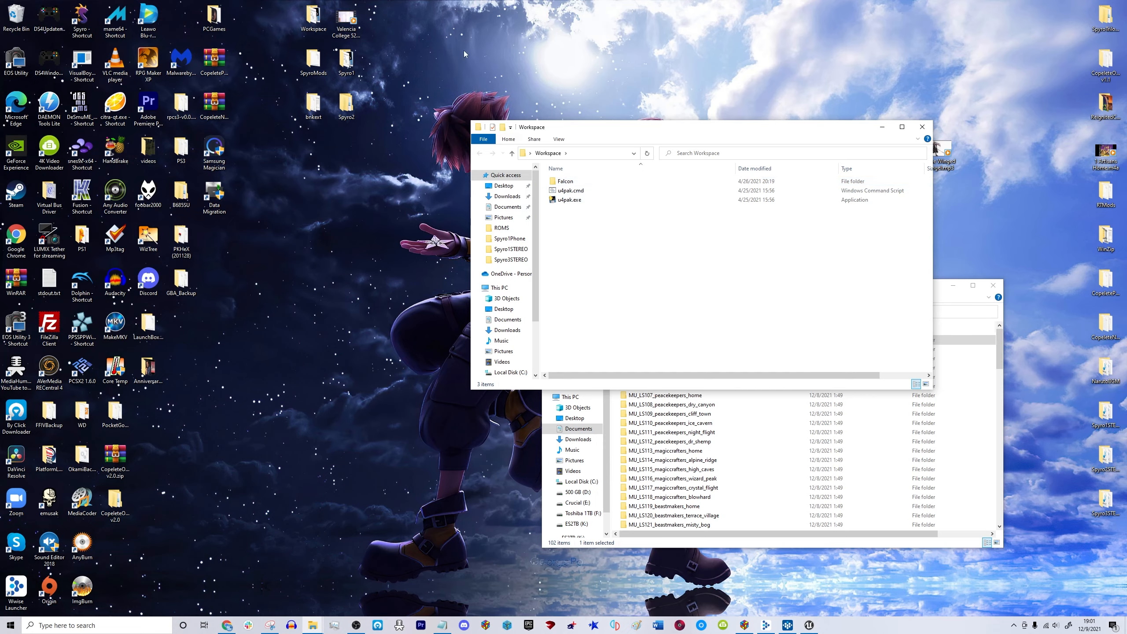
drag(587, 127, 506, 189)
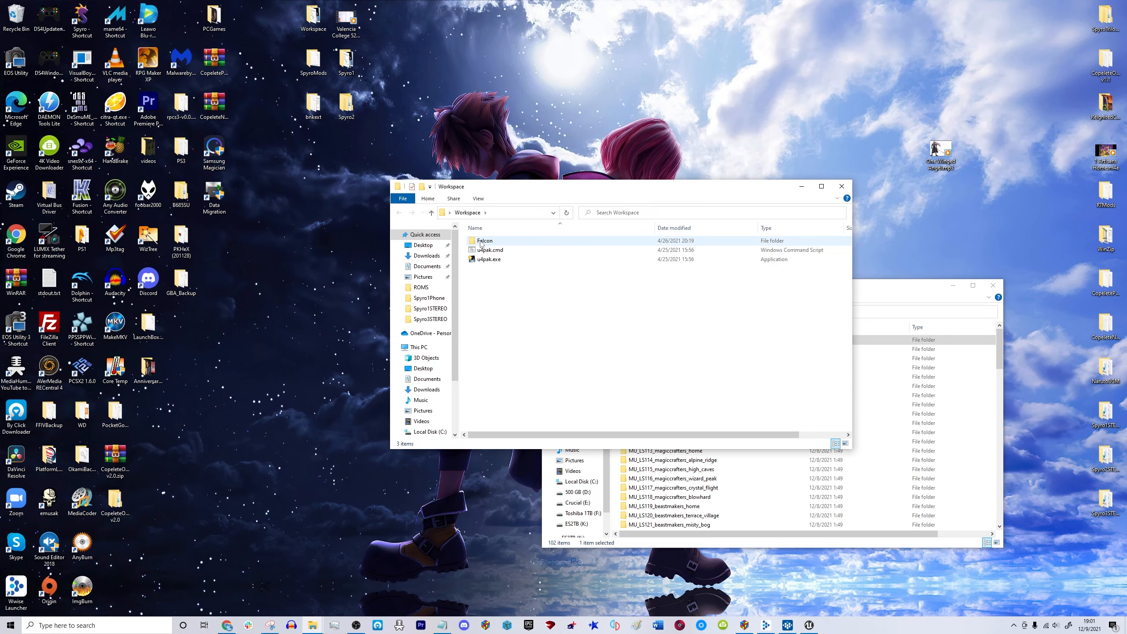
mouse_move(498, 244)
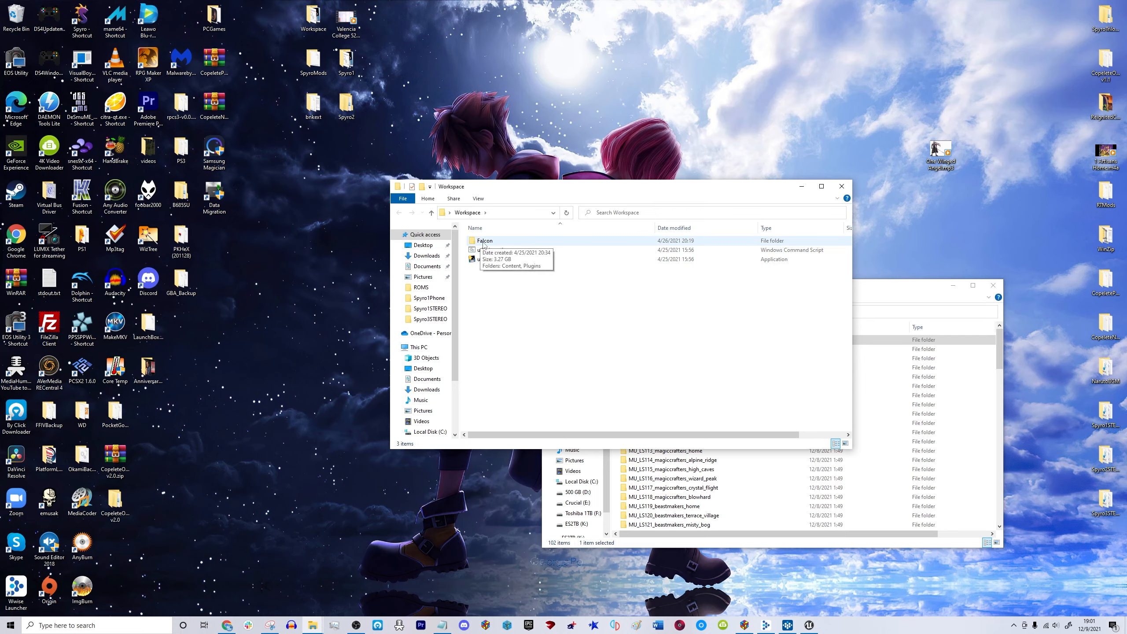
Open Falcon > Content > WwiseAudio > Windows in the Workspace folder and look through its bank files.
double_click(484, 242)
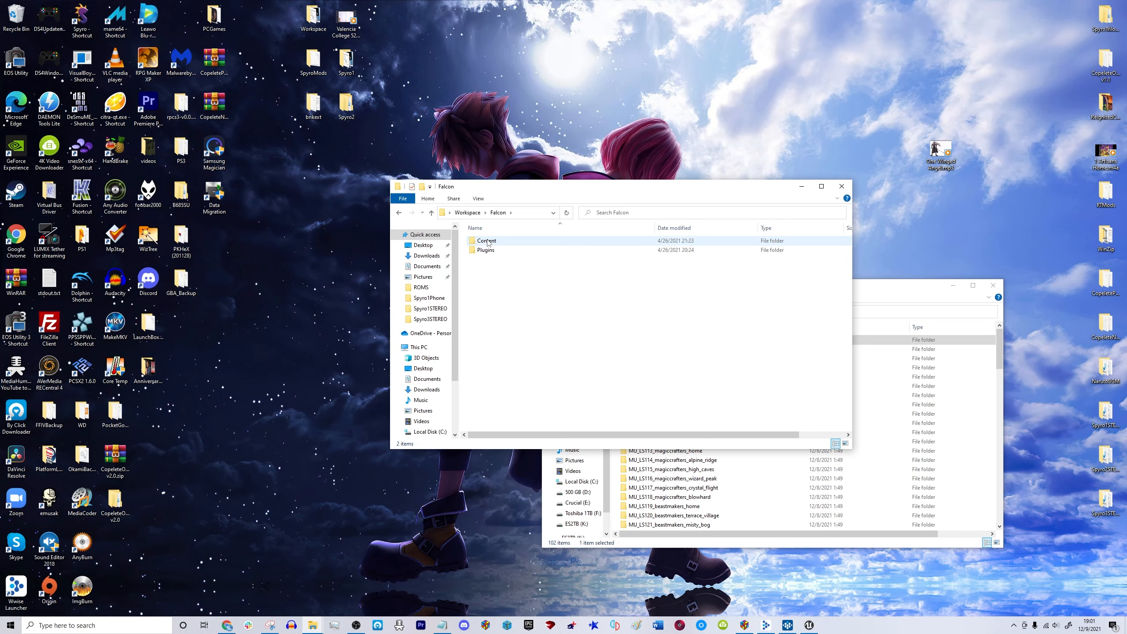
double_click(488, 242)
double_click(503, 243)
double_click(488, 241)
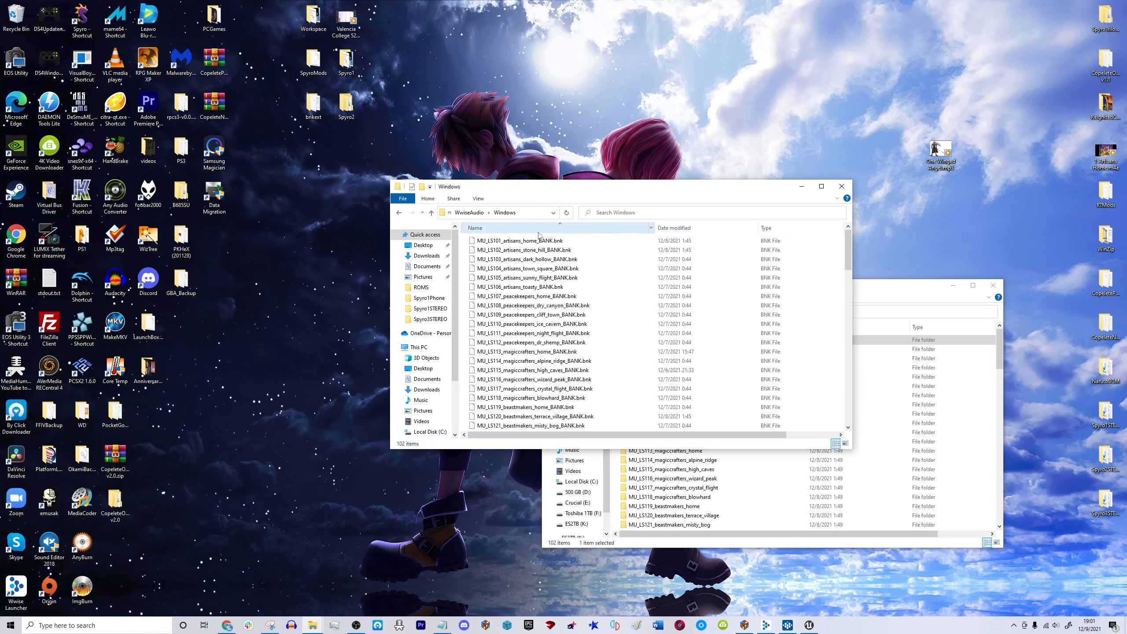
scroll(583, 341, down, 20)
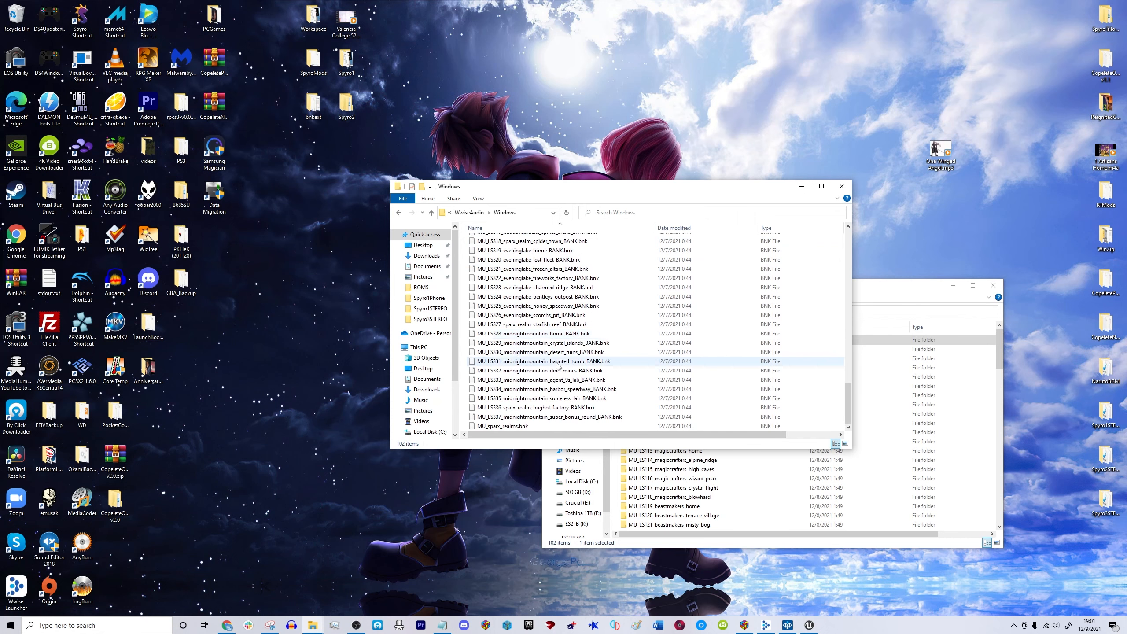
scroll(557, 386, up, 7)
scroll(557, 386, up, 13)
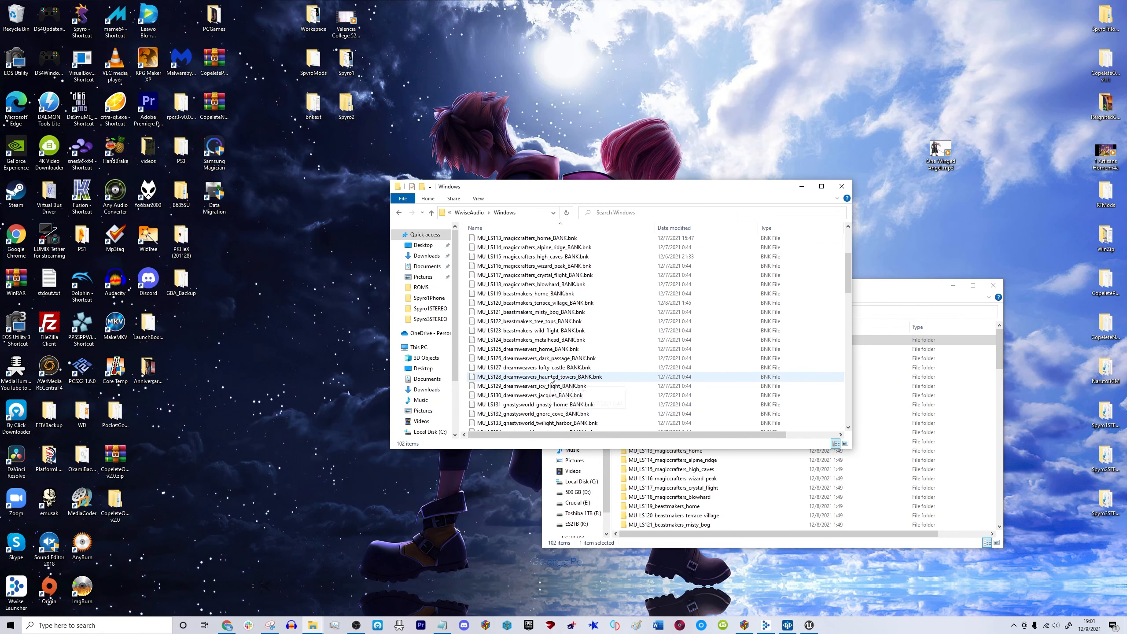
Open Plugins > Sound > Content > Music > Levels inside Falcon and compare its level folders with the cooked Levels folder.
click(402, 214)
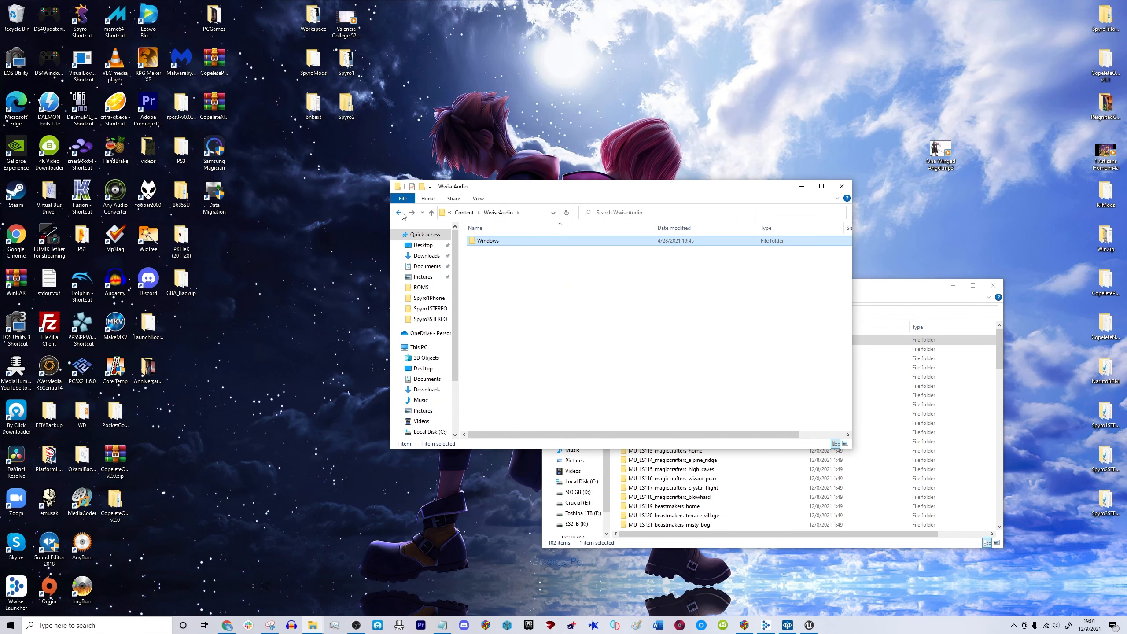
click(402, 214)
click(402, 214)
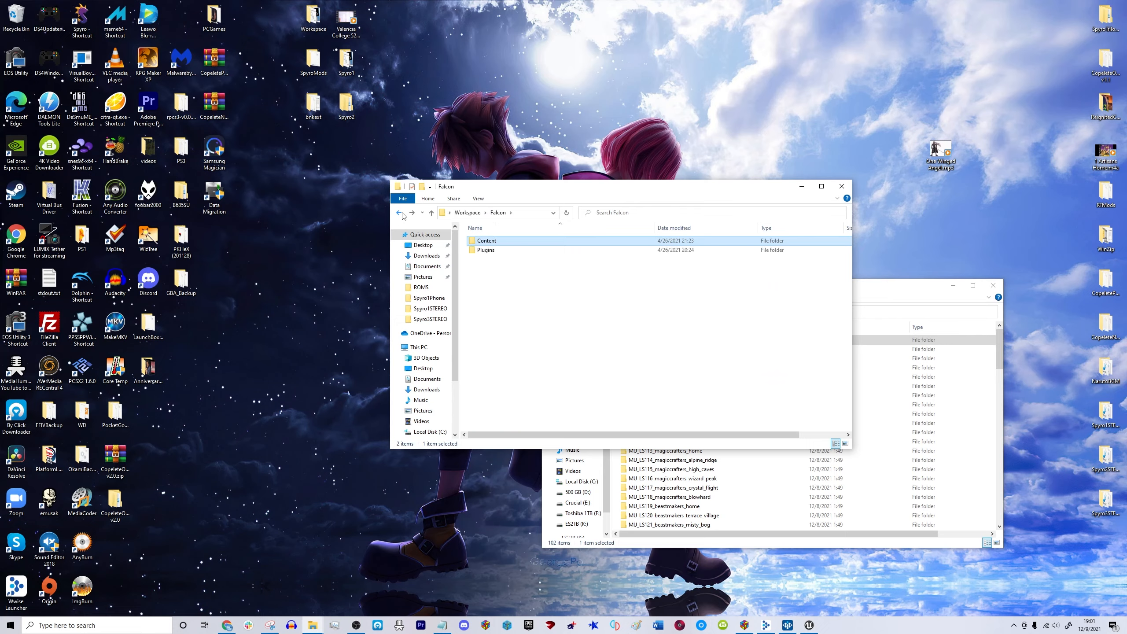
double_click(487, 251)
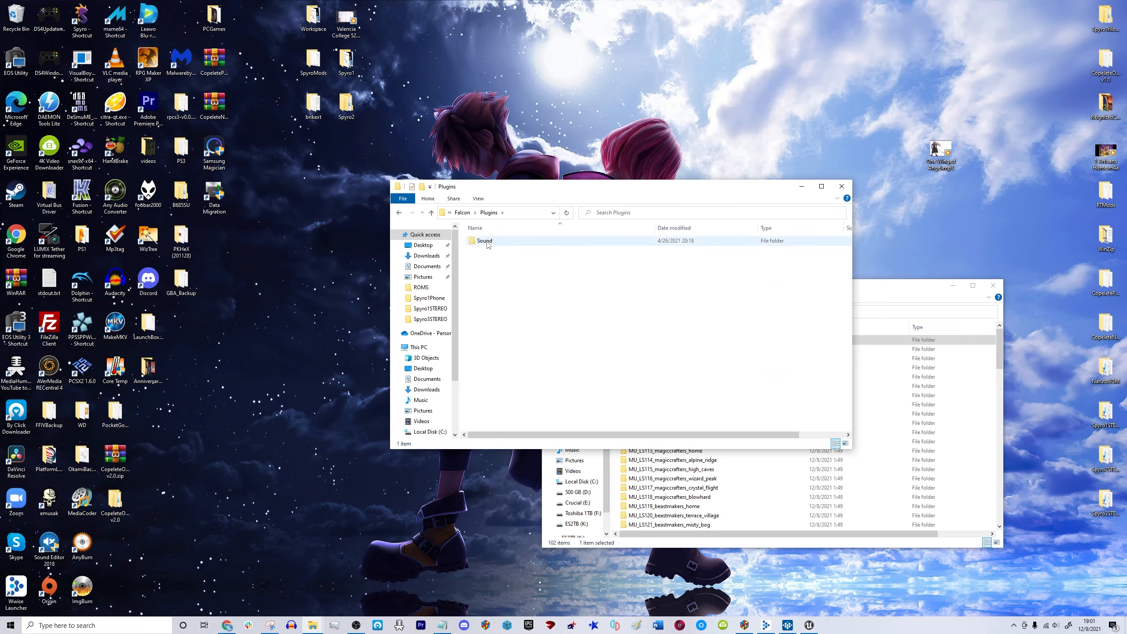
double_click(488, 246)
double_click(488, 245)
double_click(488, 242)
double_click(487, 242)
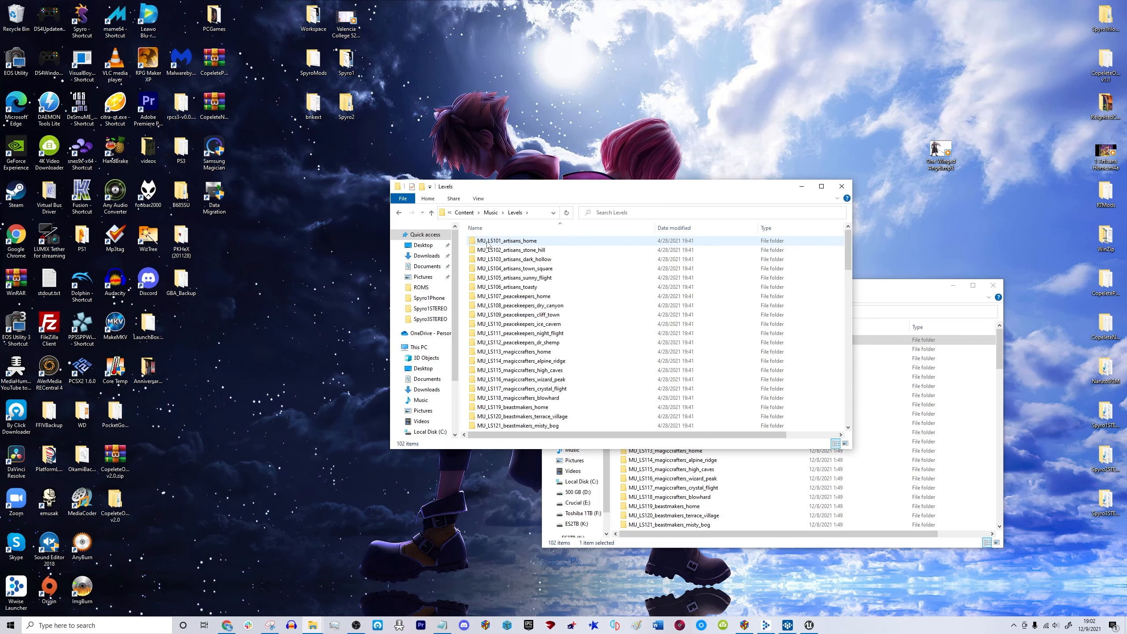
click(896, 295)
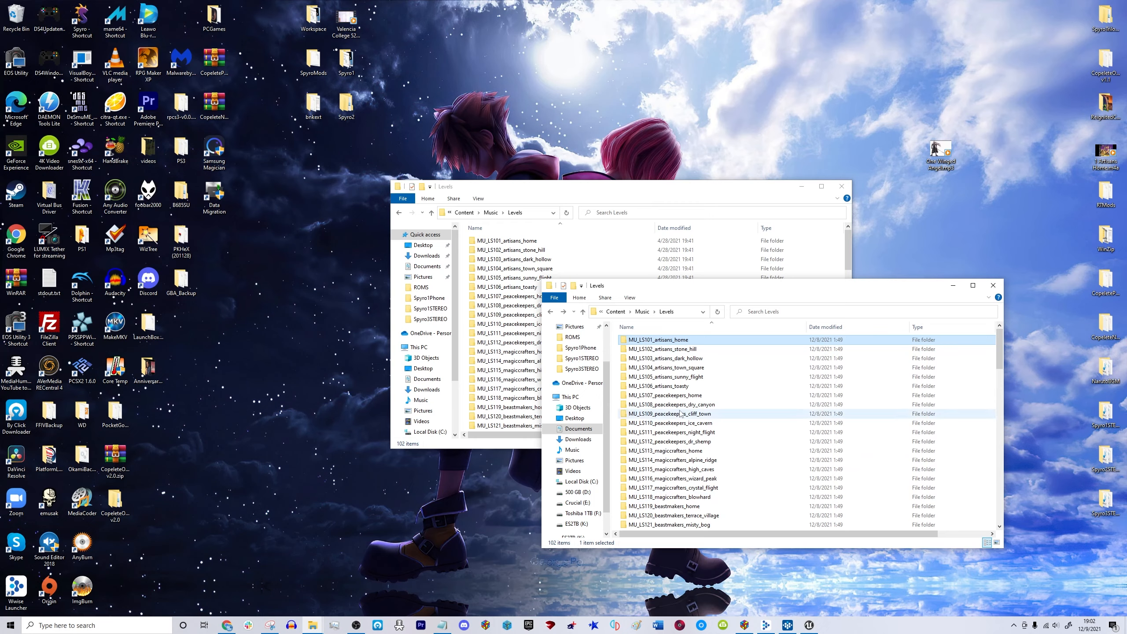
click(591, 195)
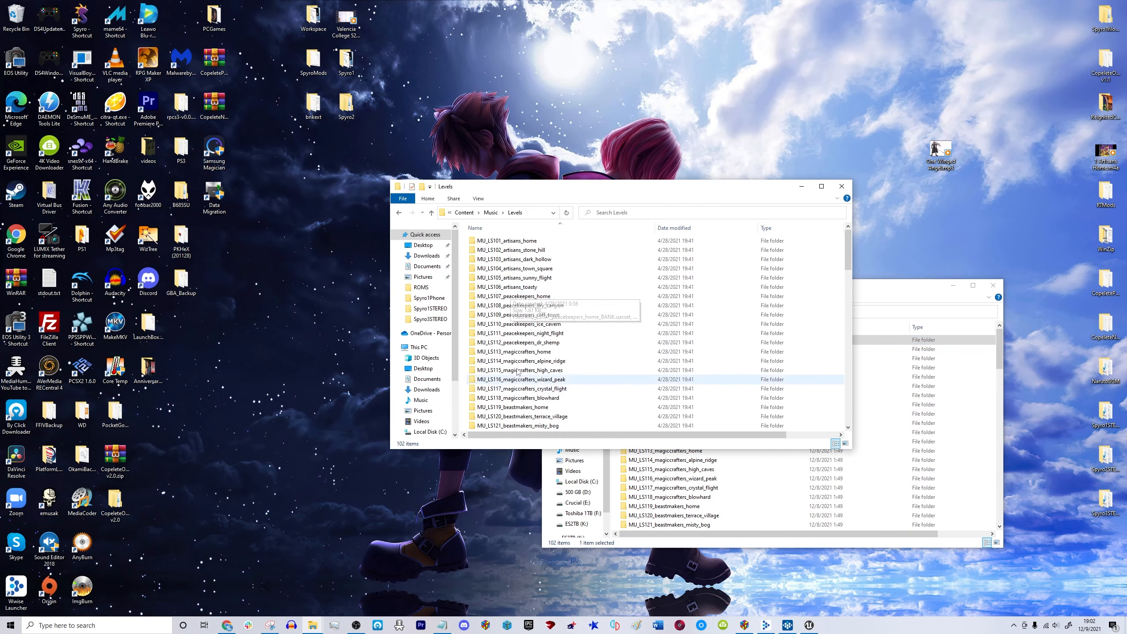
Go back to the Falcon folder and reopen Content > WwiseAudio > Windows.
click(399, 213)
click(401, 214)
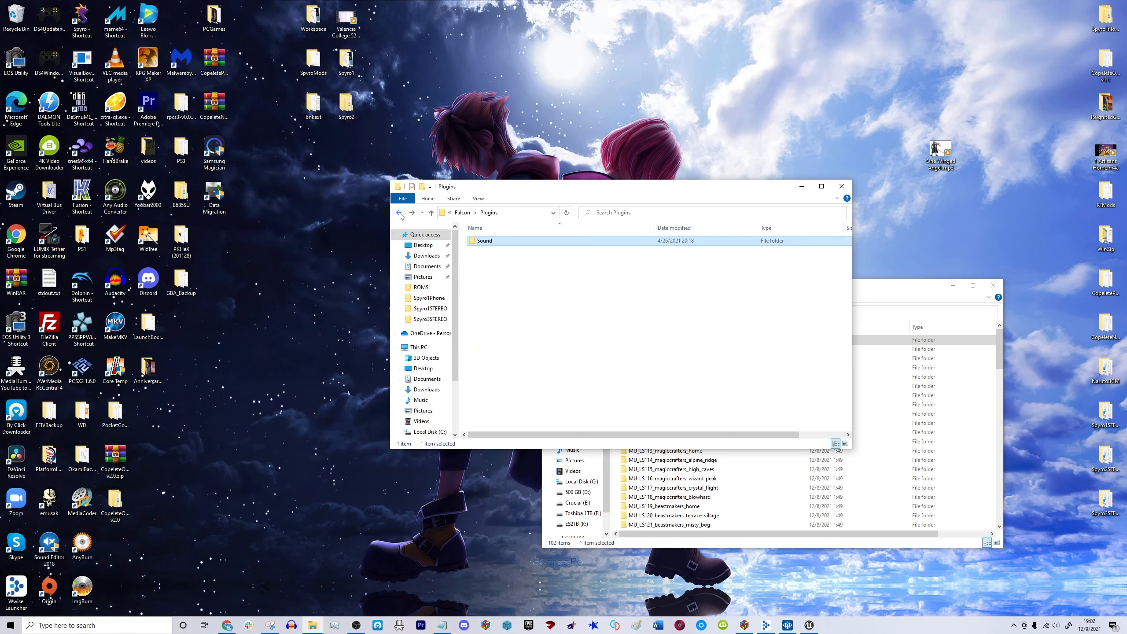
click(400, 214)
double_click(490, 241)
double_click(492, 241)
double_click(491, 241)
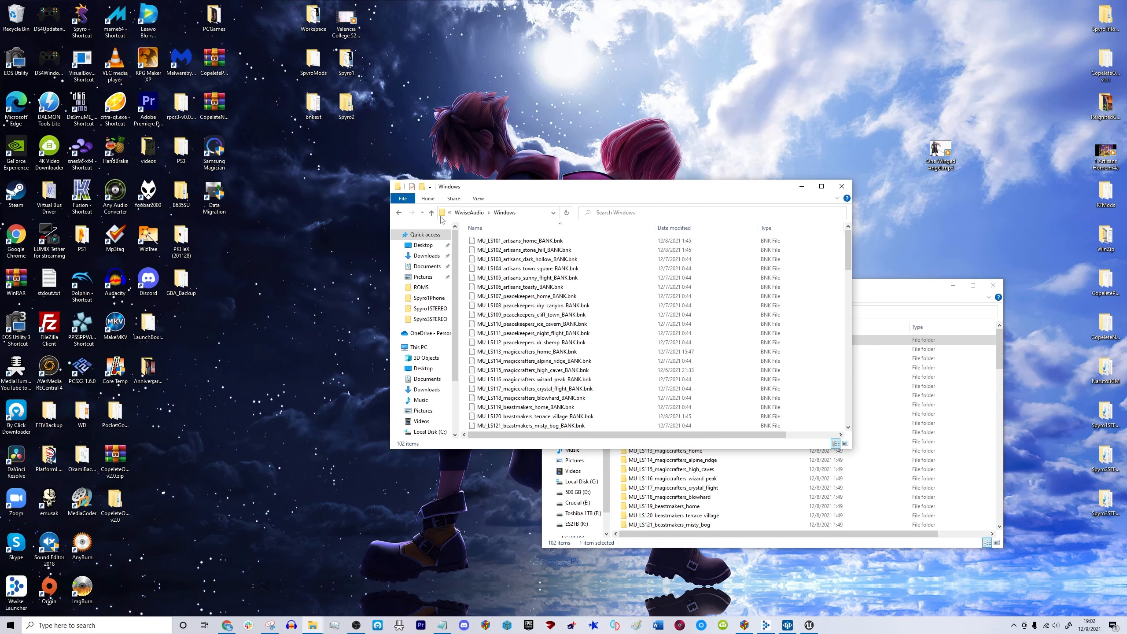
Navigate from the Windows audio folder back up to the Workspace folder containing the u4pak files.
click(400, 213)
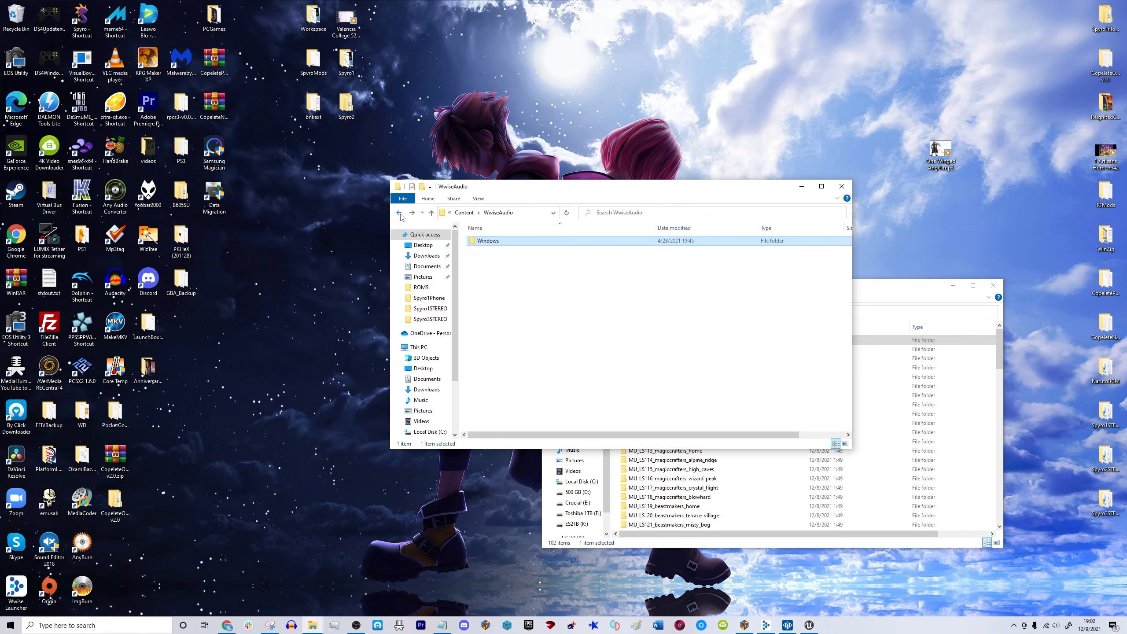
click(400, 214)
click(399, 214)
click(399, 214)
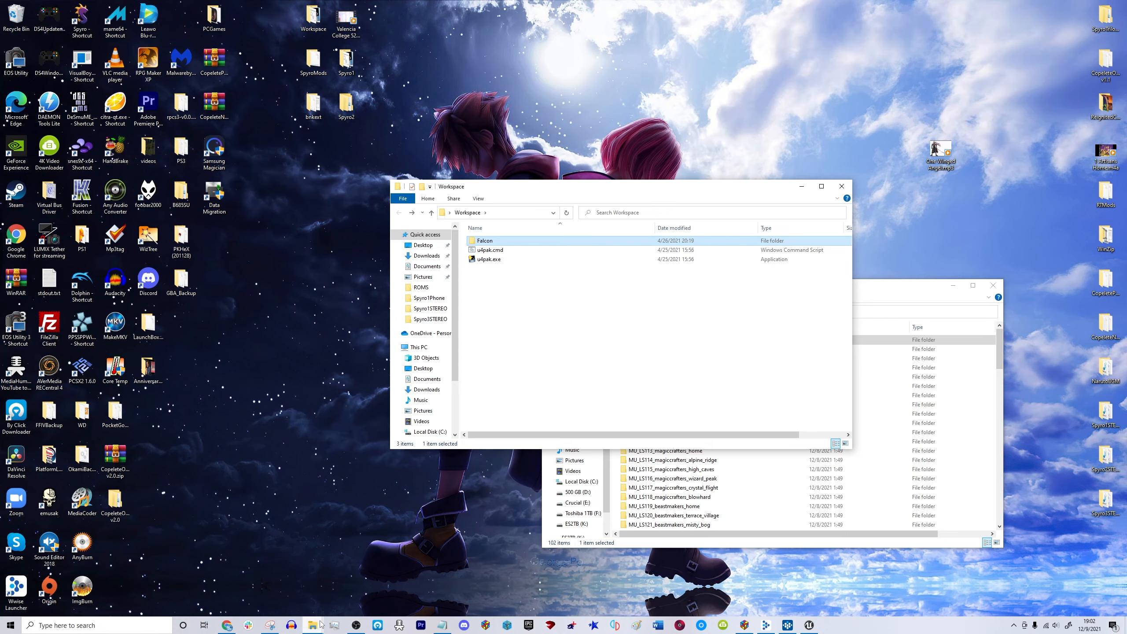
scroll(422, 391, down, 3)
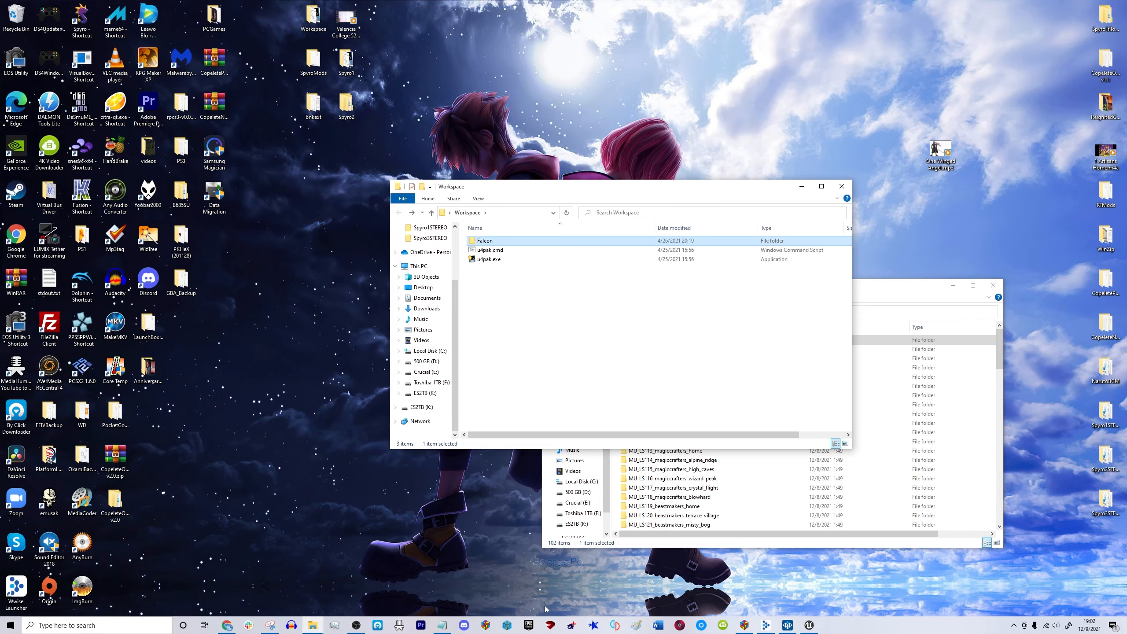
Switch to the Spyro Reignited Mod Manager and examine its mod file chooser and the list of installed mods.
click(550, 626)
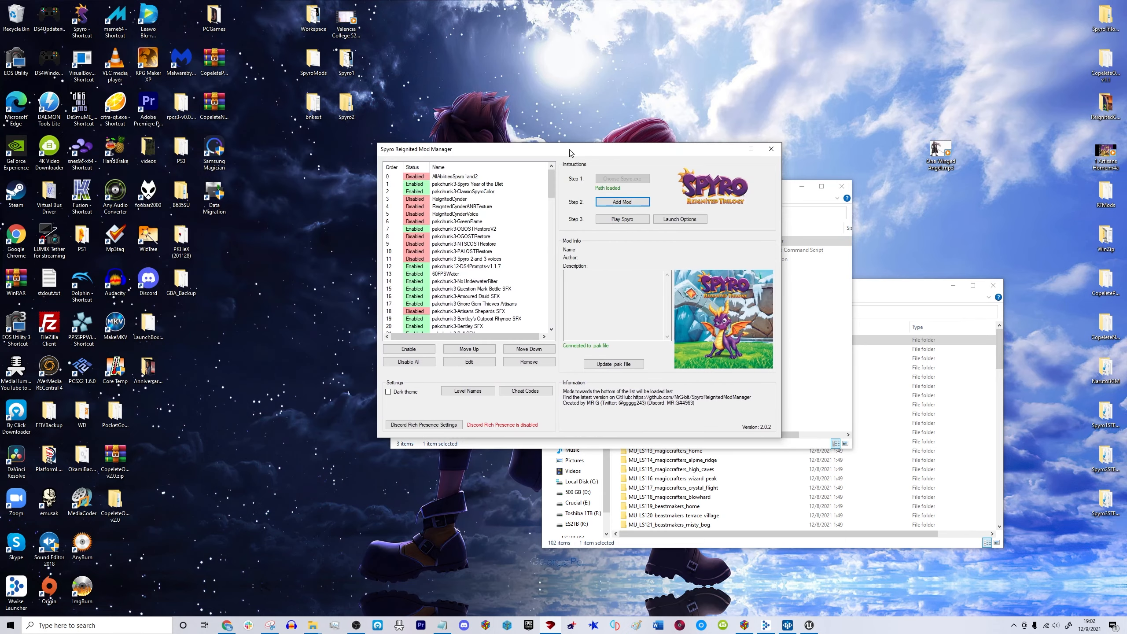
drag(570, 152, 545, 153)
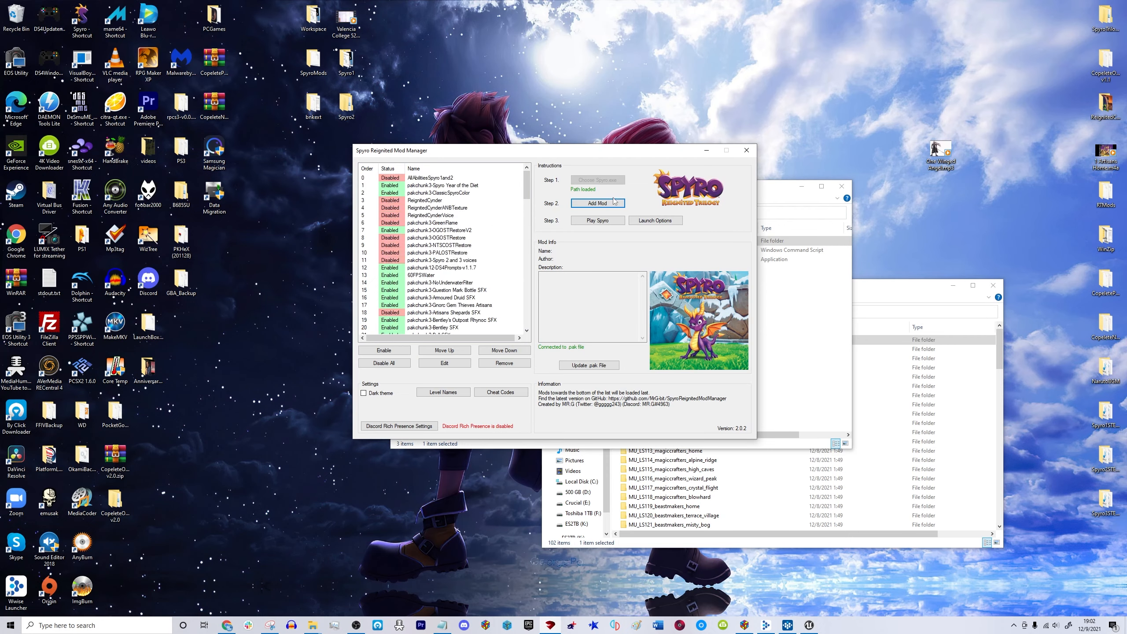
click(597, 205)
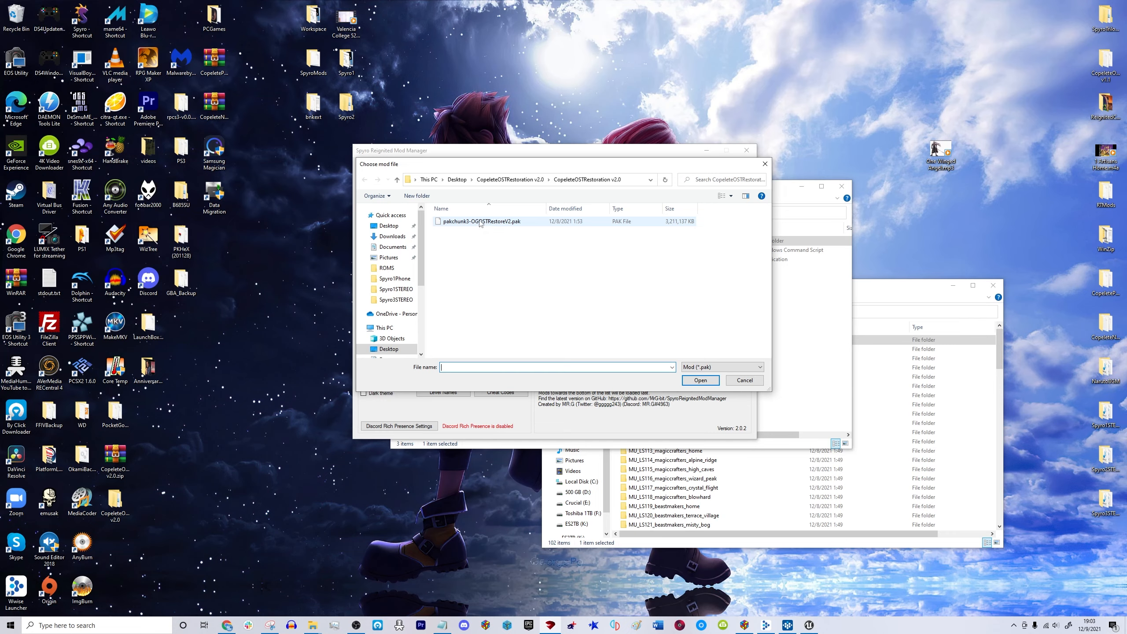
click(745, 380)
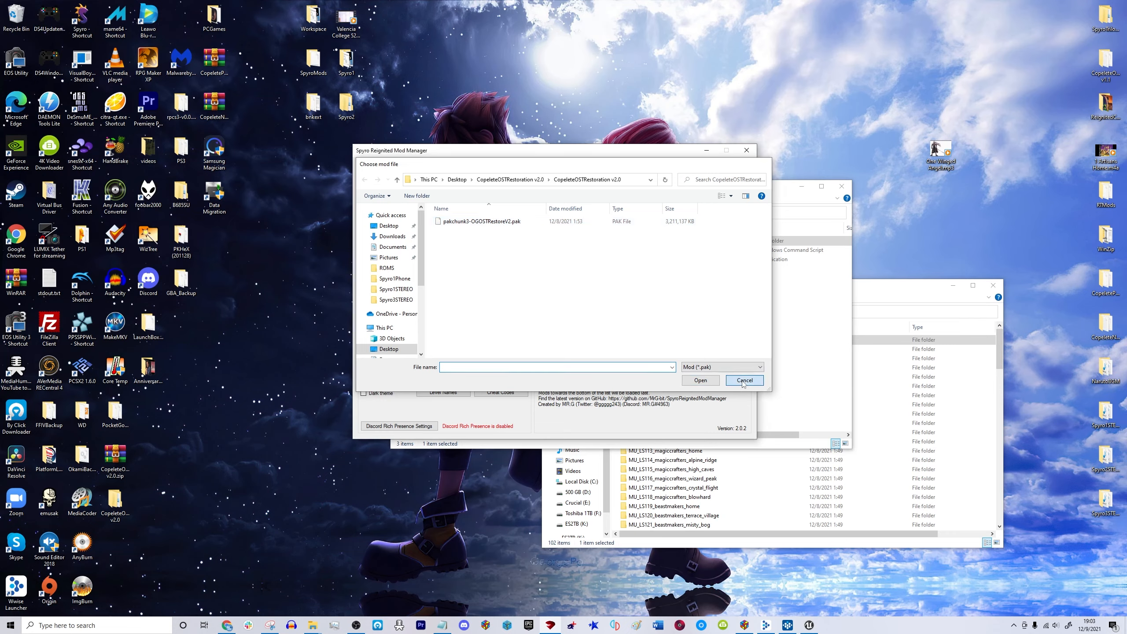
scroll(453, 235, down, 6)
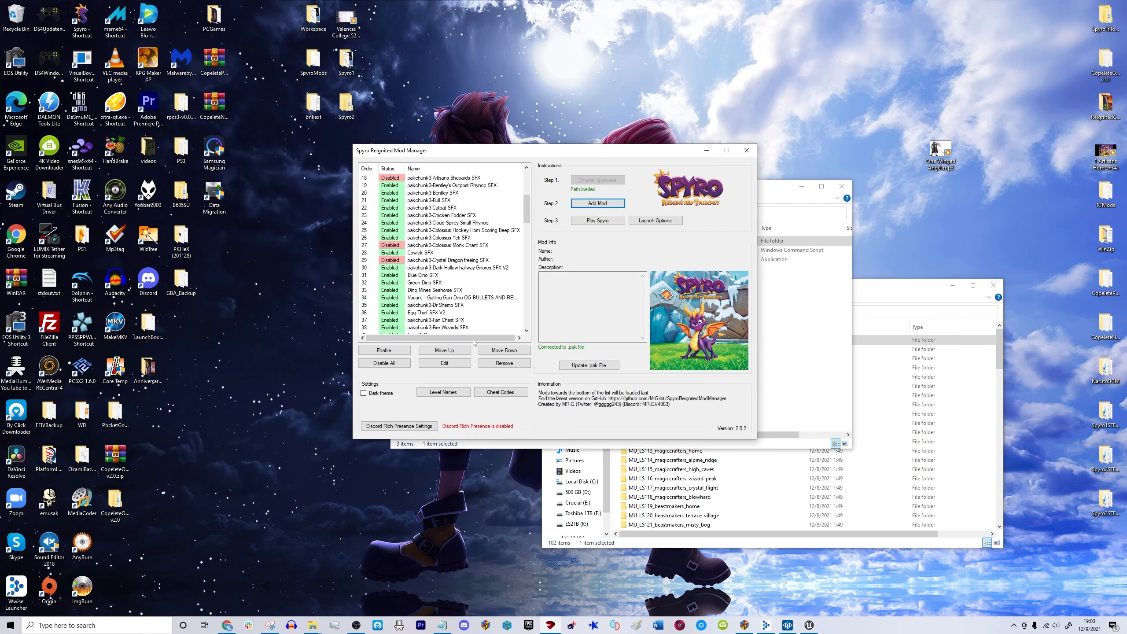
scroll(447, 274, up, 6)
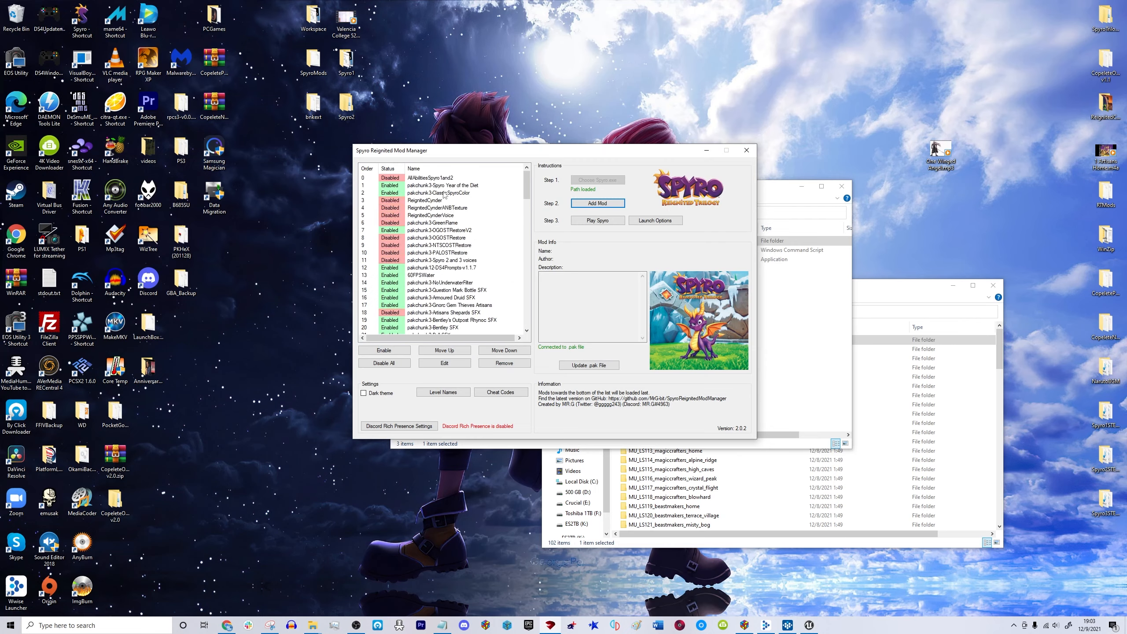
scroll(492, 277, down, 8)
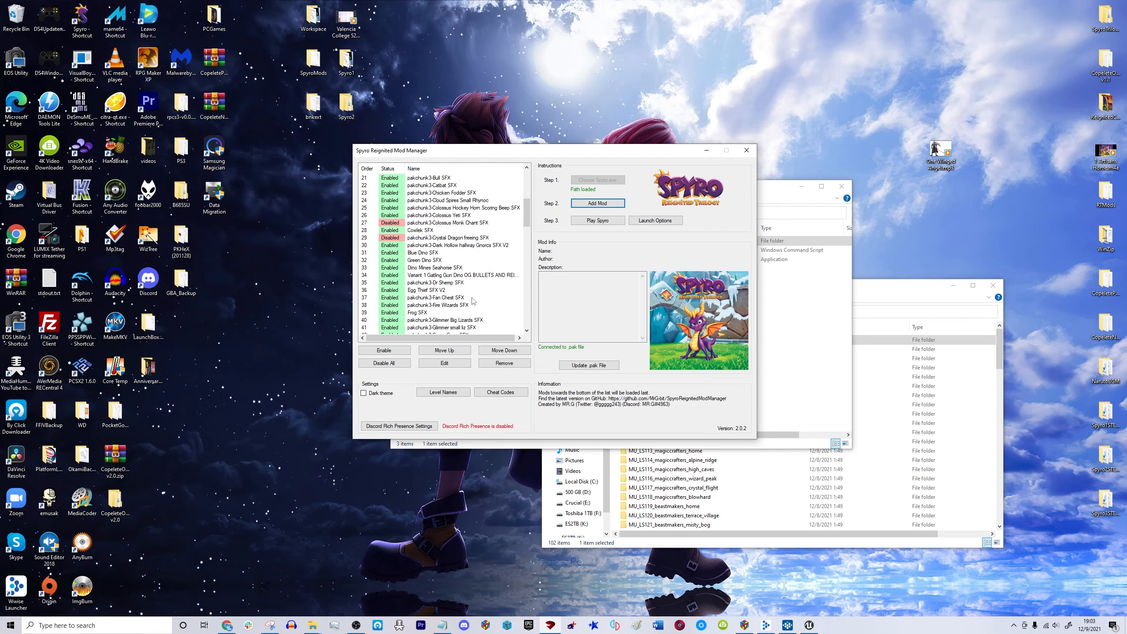
scroll(470, 297, up, 8)
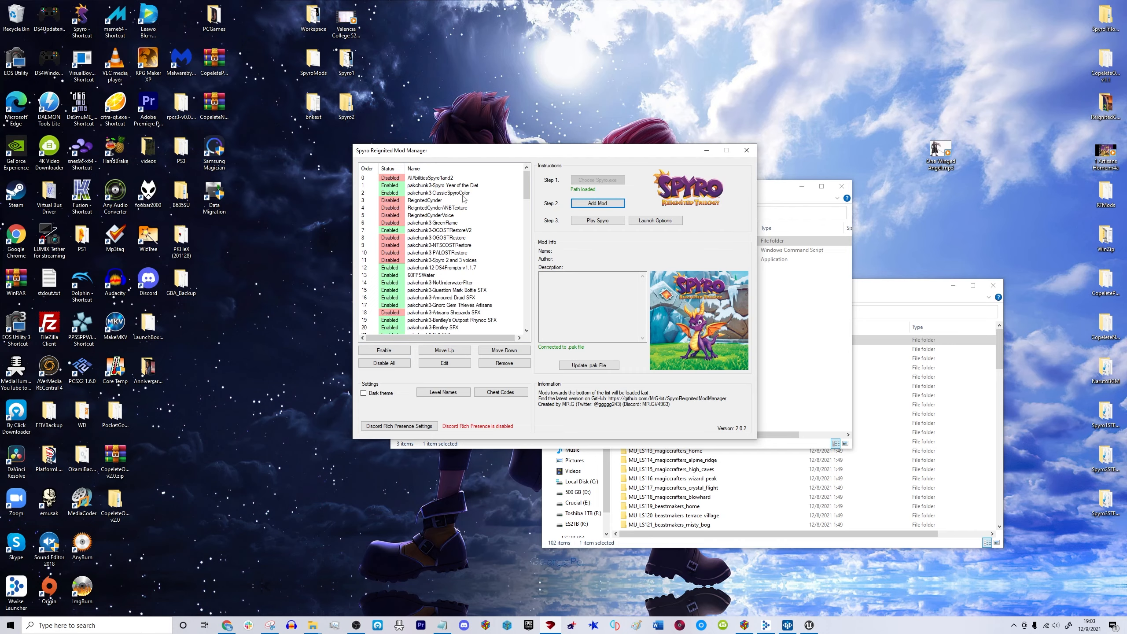
drag(535, 158, 547, 180)
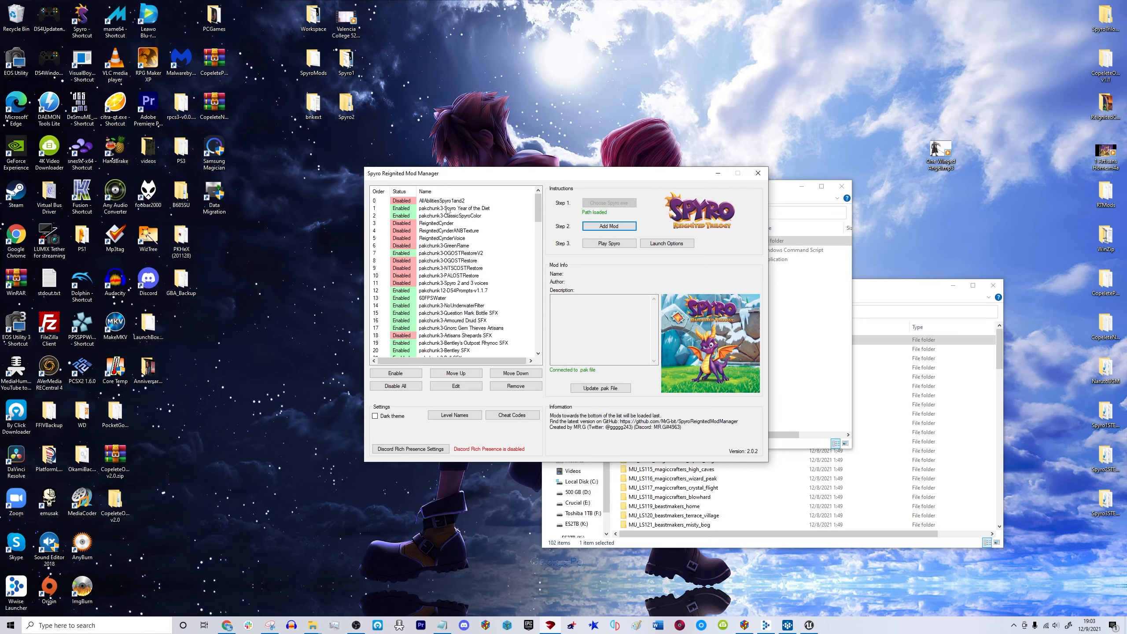
drag(652, 175, 602, 288)
click(621, 188)
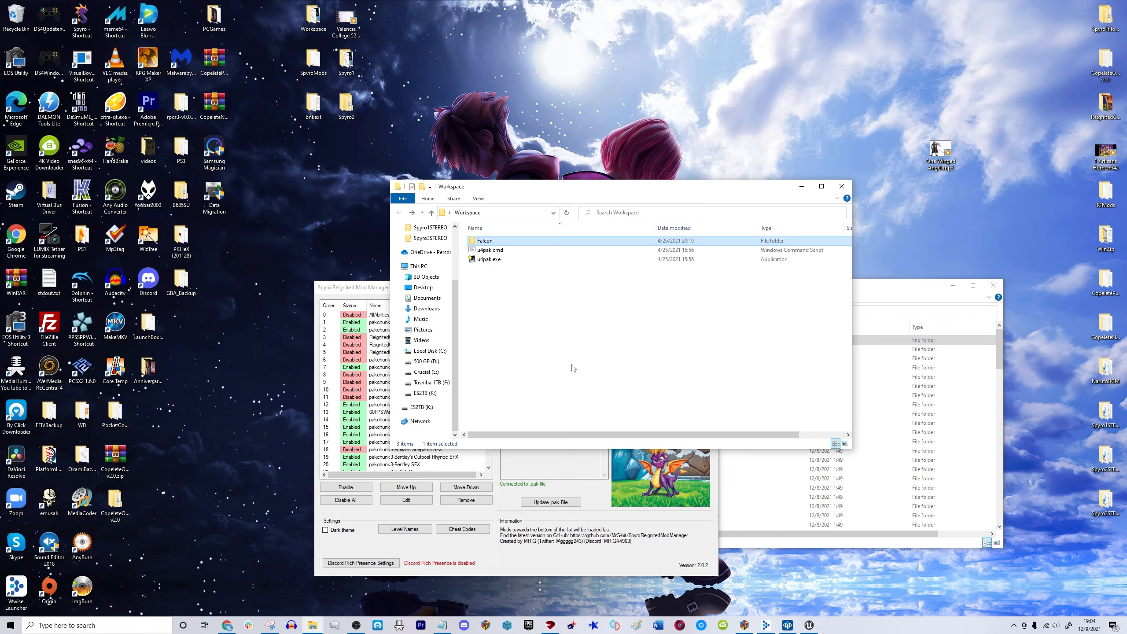
drag(363, 288, 335, 241)
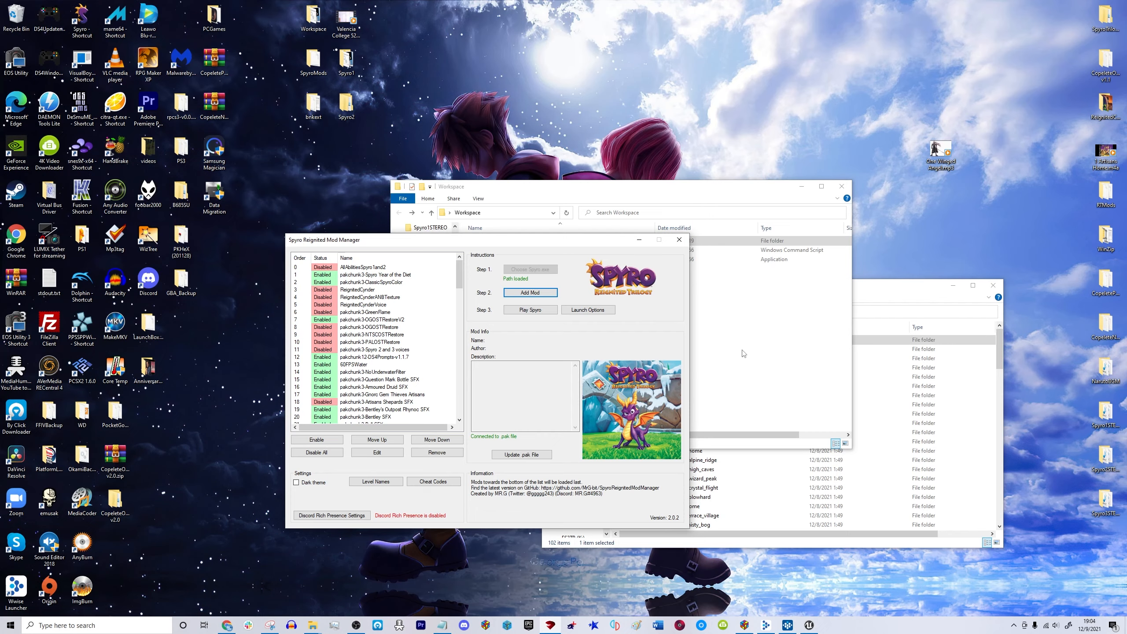
click(936, 157)
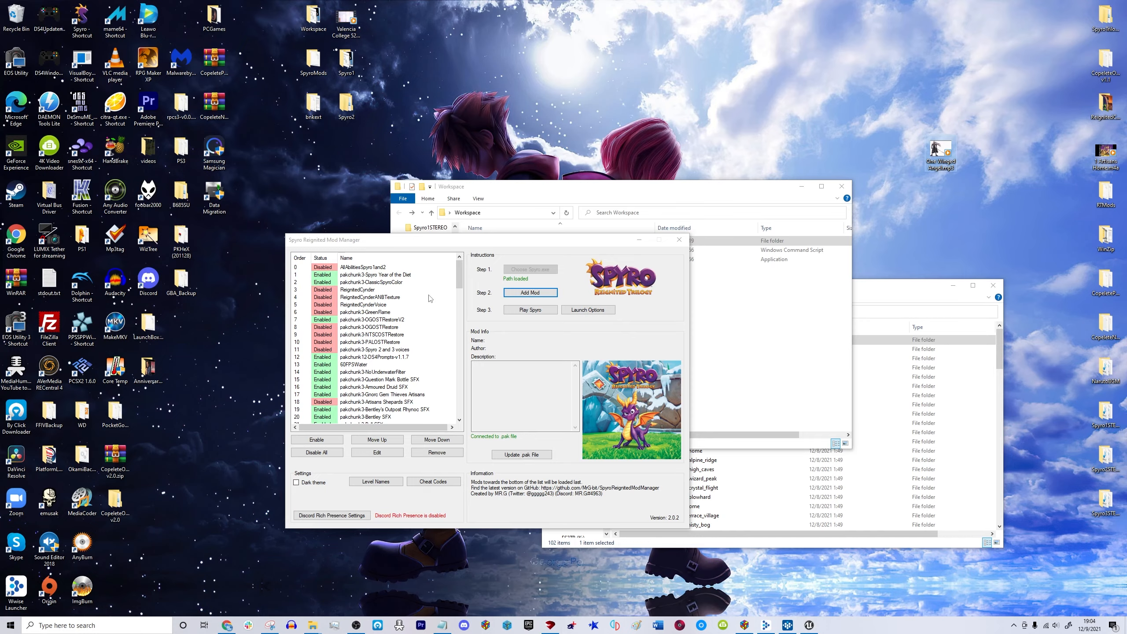
Switch to Wwise, change from the SoundBank layout to the Designer layout, and display the 102-Stone Hill sound's properties.
click(788, 626)
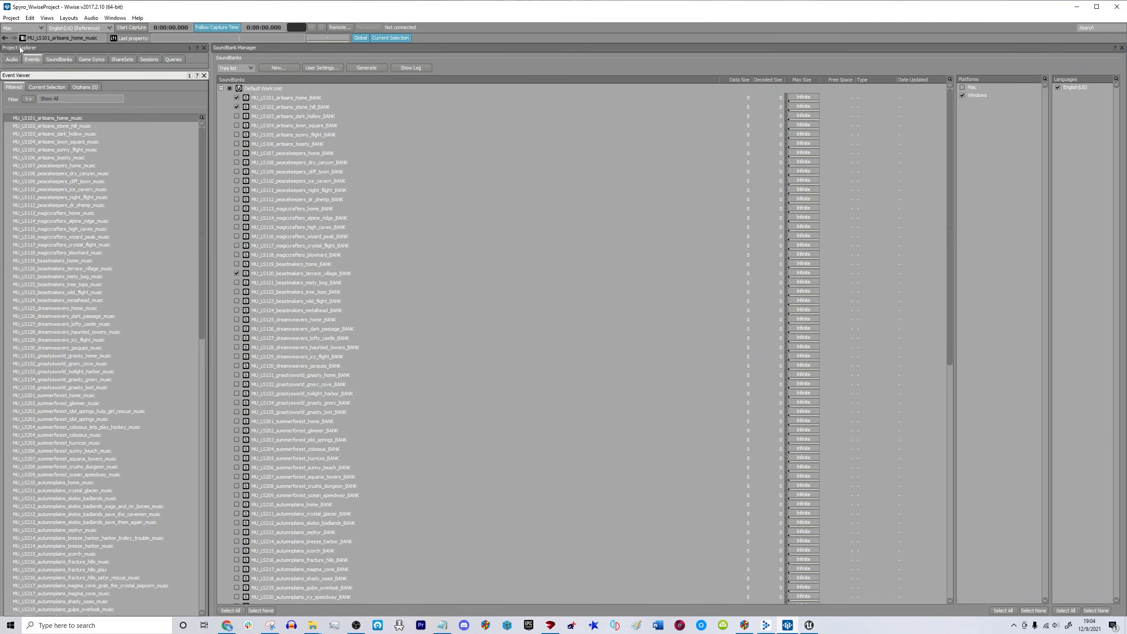
click(68, 17)
click(82, 32)
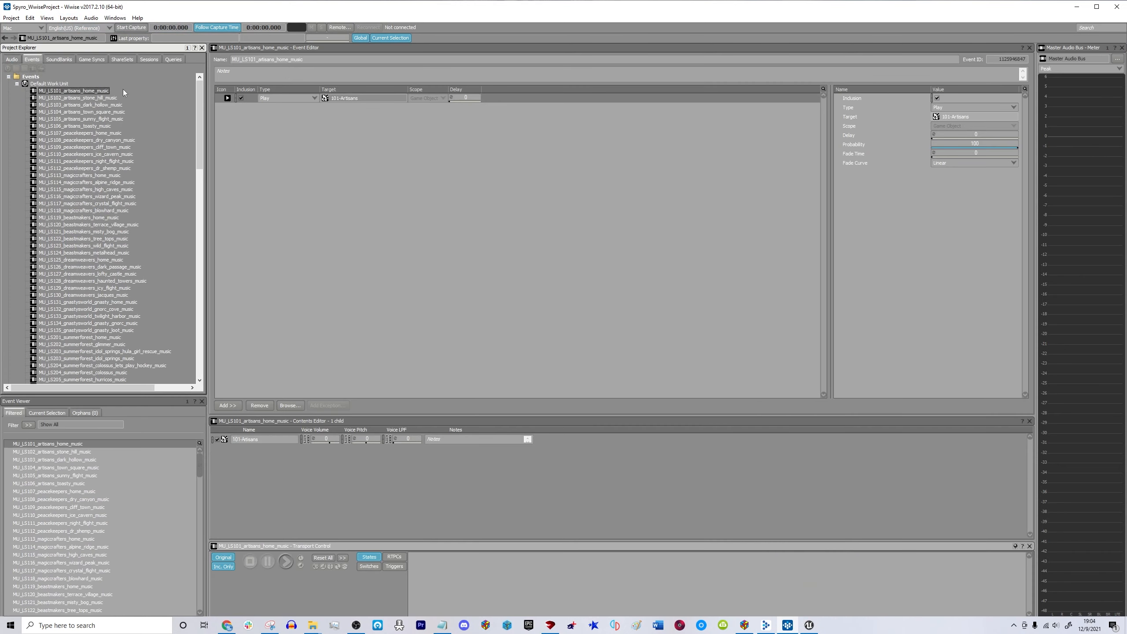
click(12, 59)
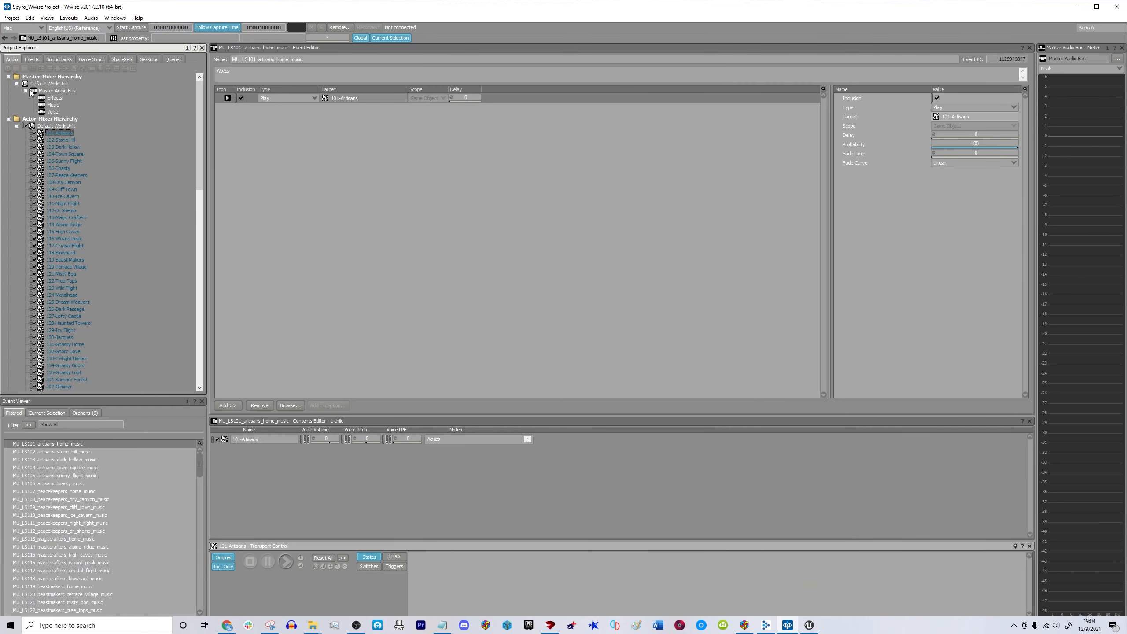
click(59, 135)
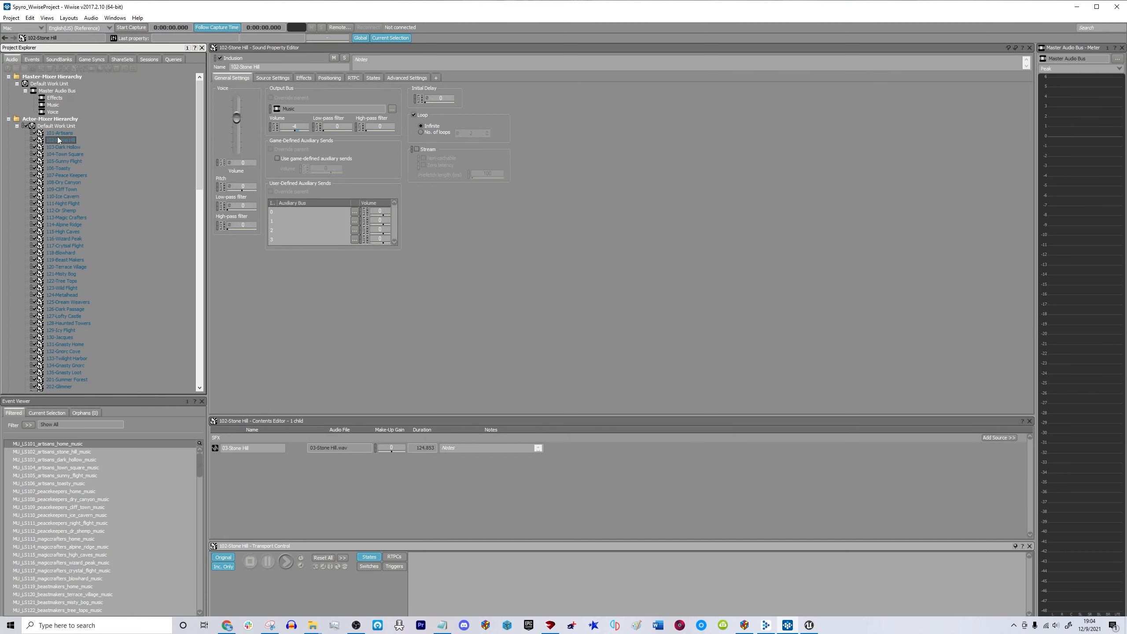
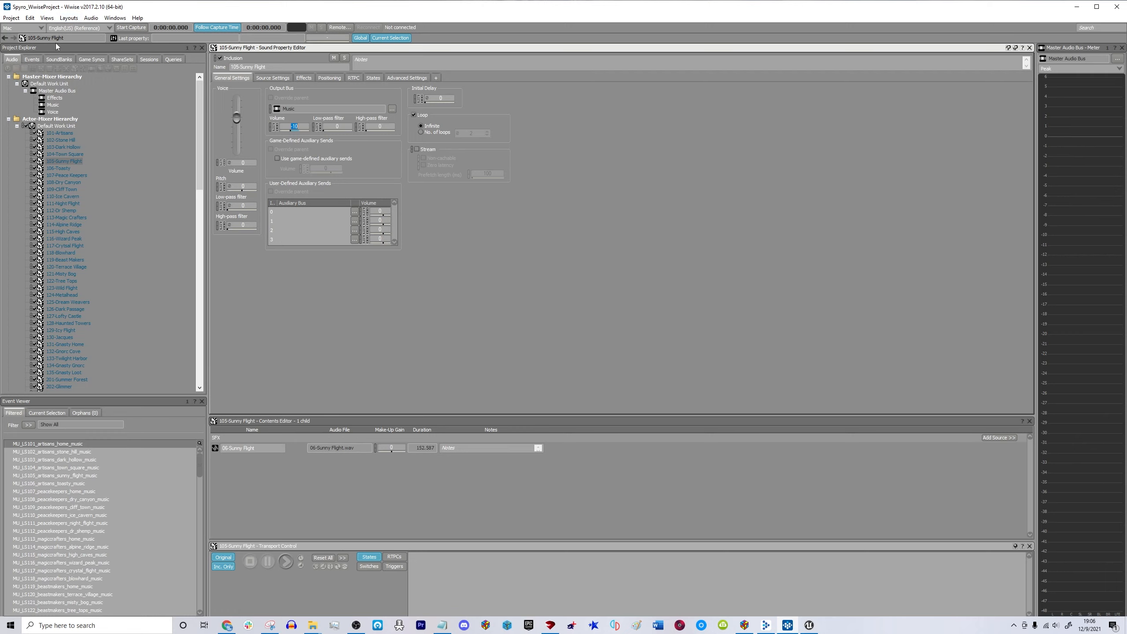
Minimize Wwise and the Workspace folder, and bring up the Unreal Engine library in the Epic Games Launcher.
click(1076, 7)
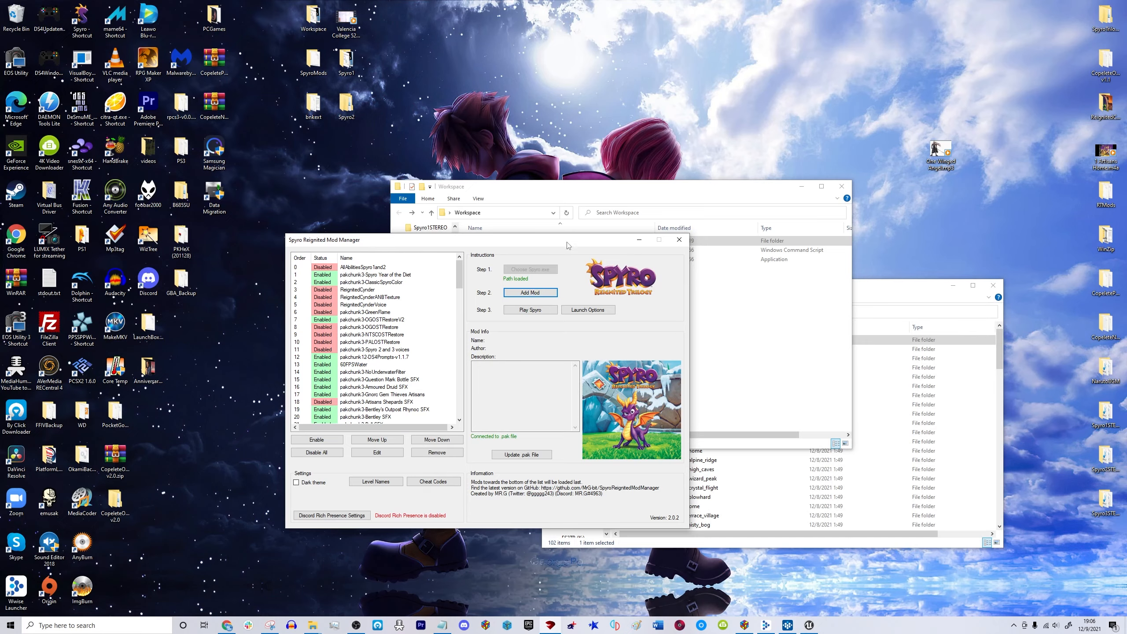
drag(568, 245, 439, 168)
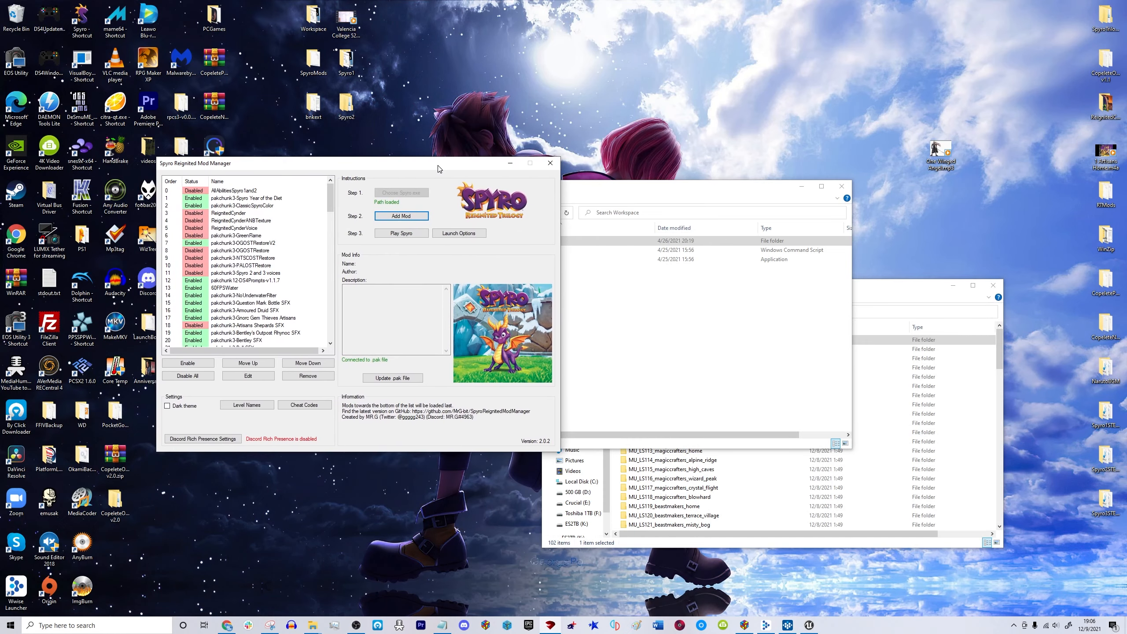
click(650, 197)
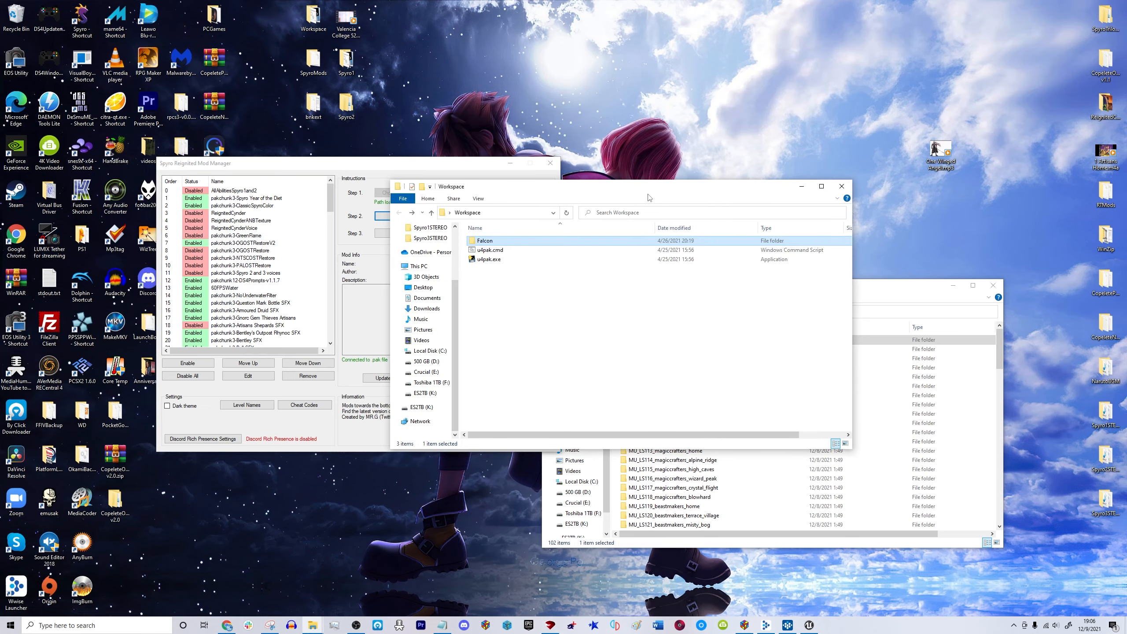
drag(660, 189, 721, 176)
click(569, 267)
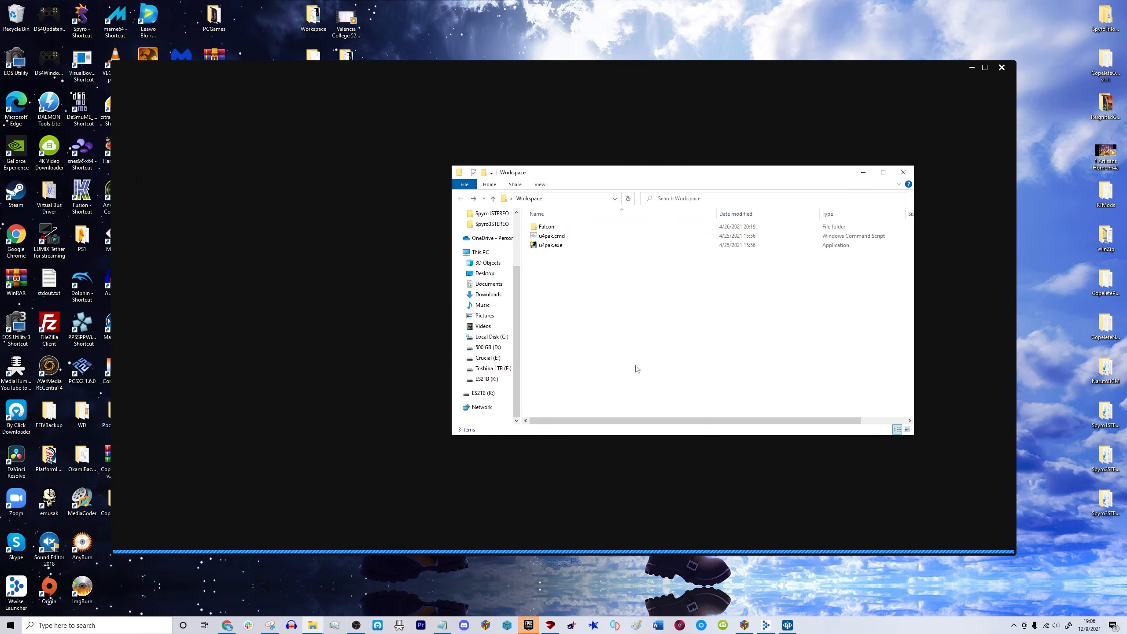
click(865, 173)
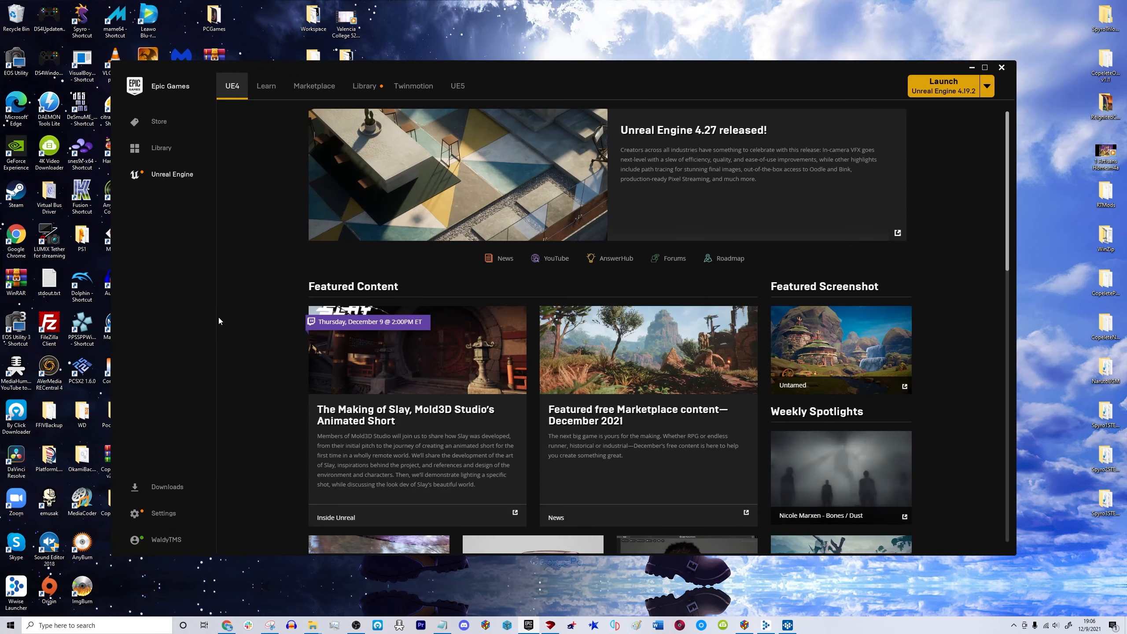
scroll(227, 316, down, 6)
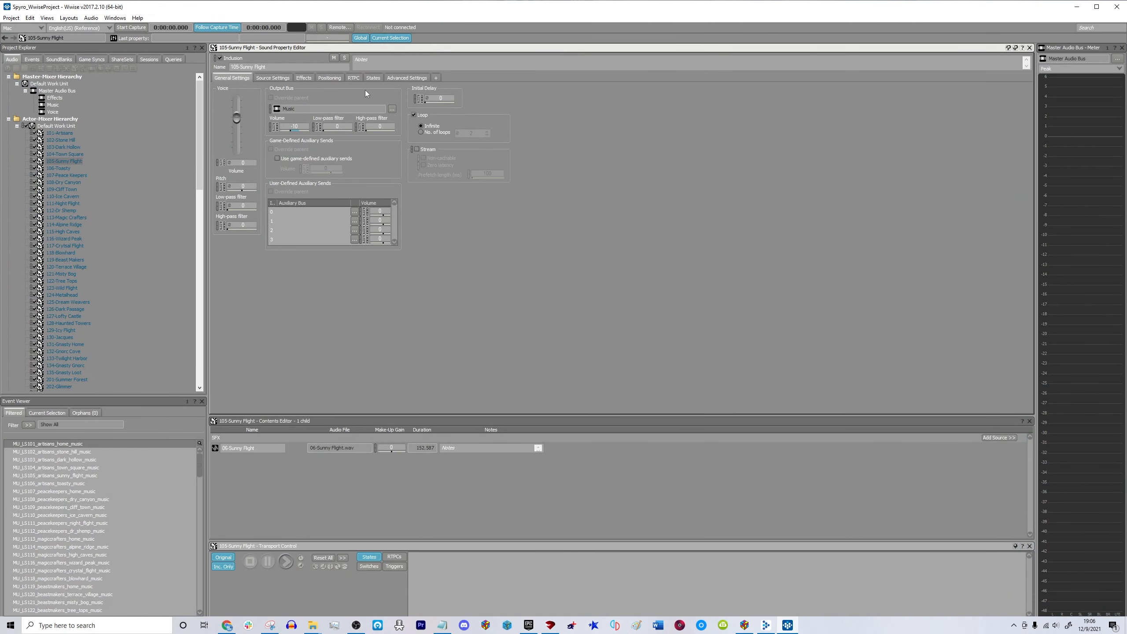
Delete the existing audio source from the 332-Sorceress Lair sound in the Wwise Actor-Mixer Hierarchy.
scroll(115, 209, down, 20)
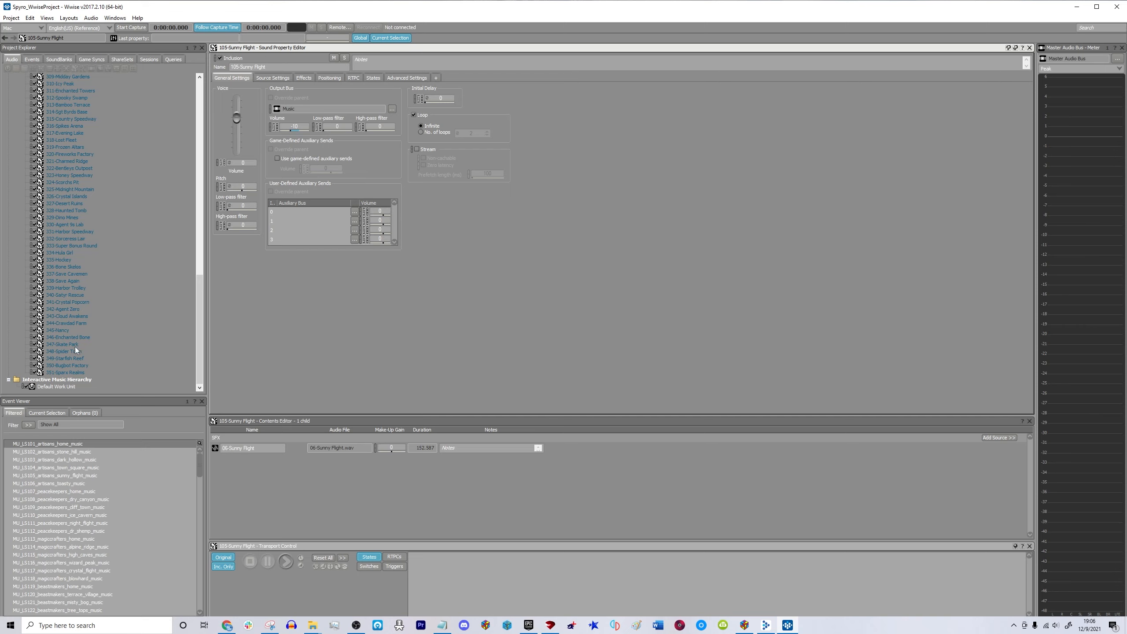
click(68, 239)
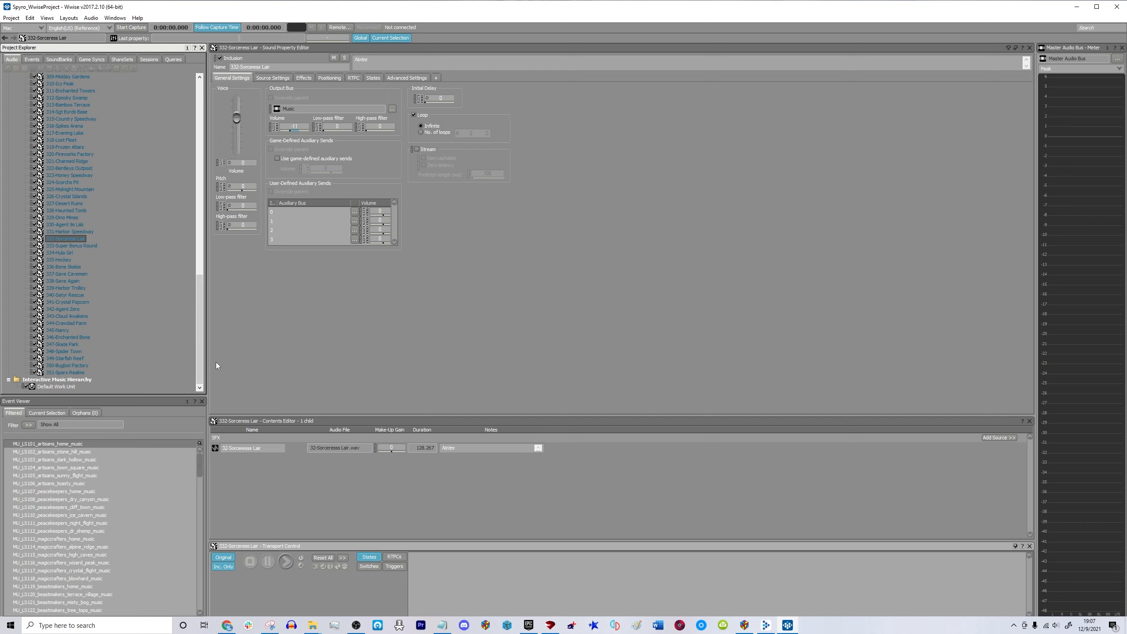
click(575, 451)
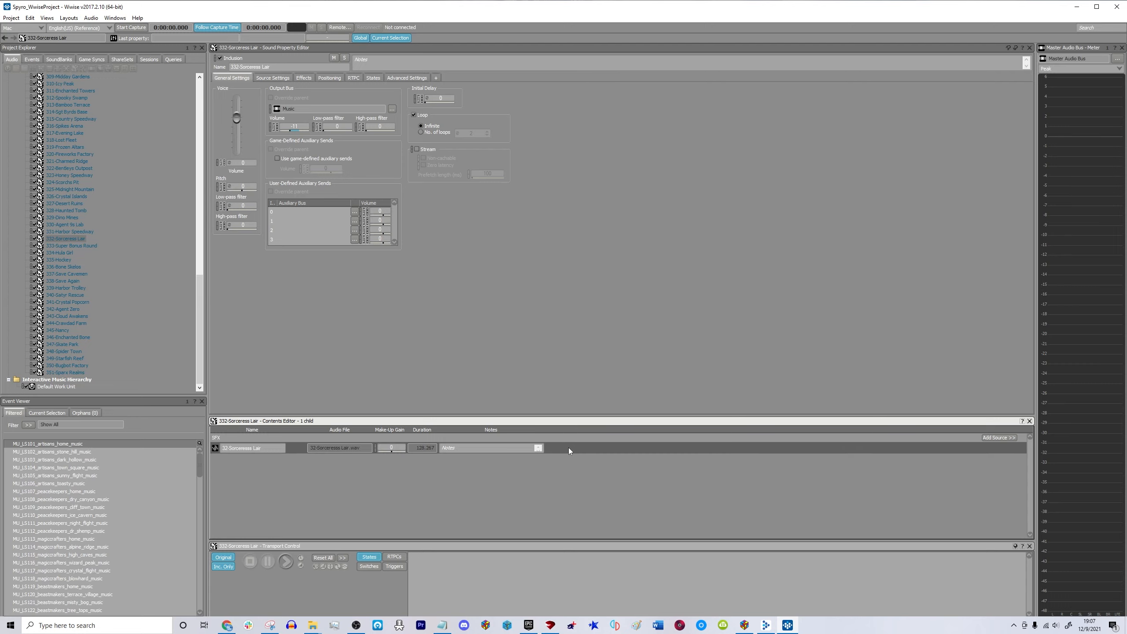
key(Delete)
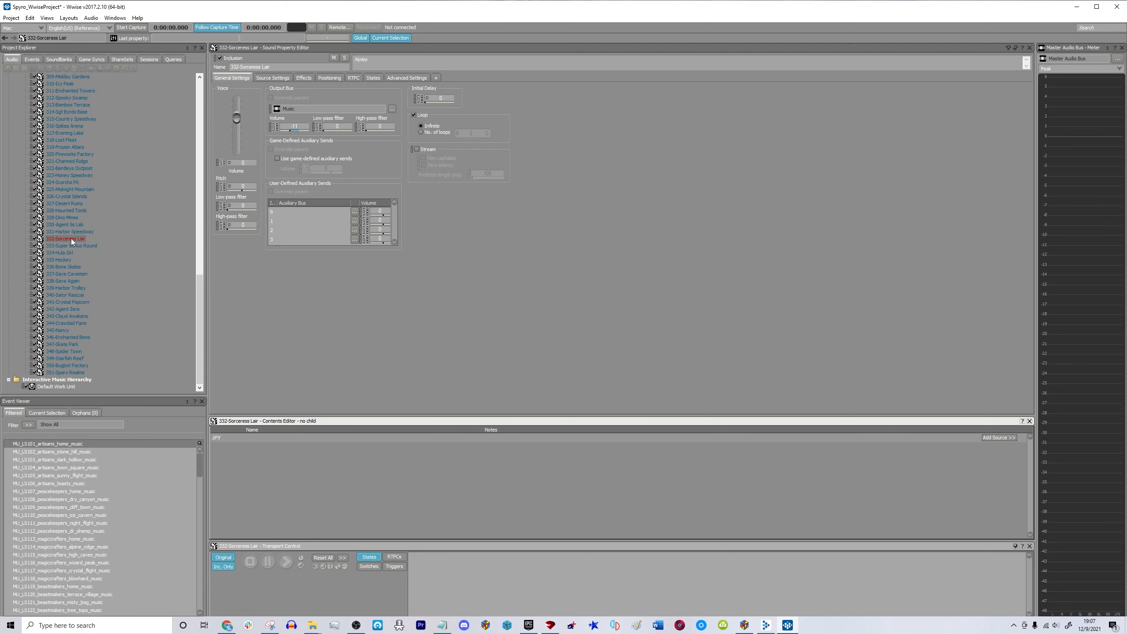
Clear the desktop by minimizing Wwise, the Epic Games Launcher, the Mod Manager and the Levels folder.
click(1077, 7)
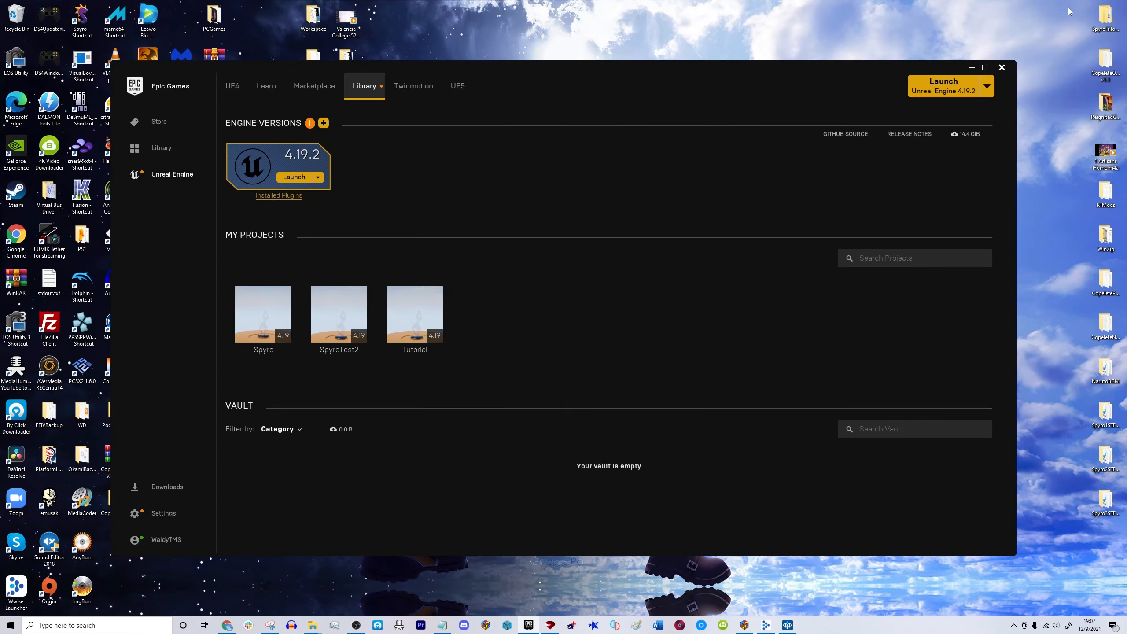
click(971, 68)
click(511, 164)
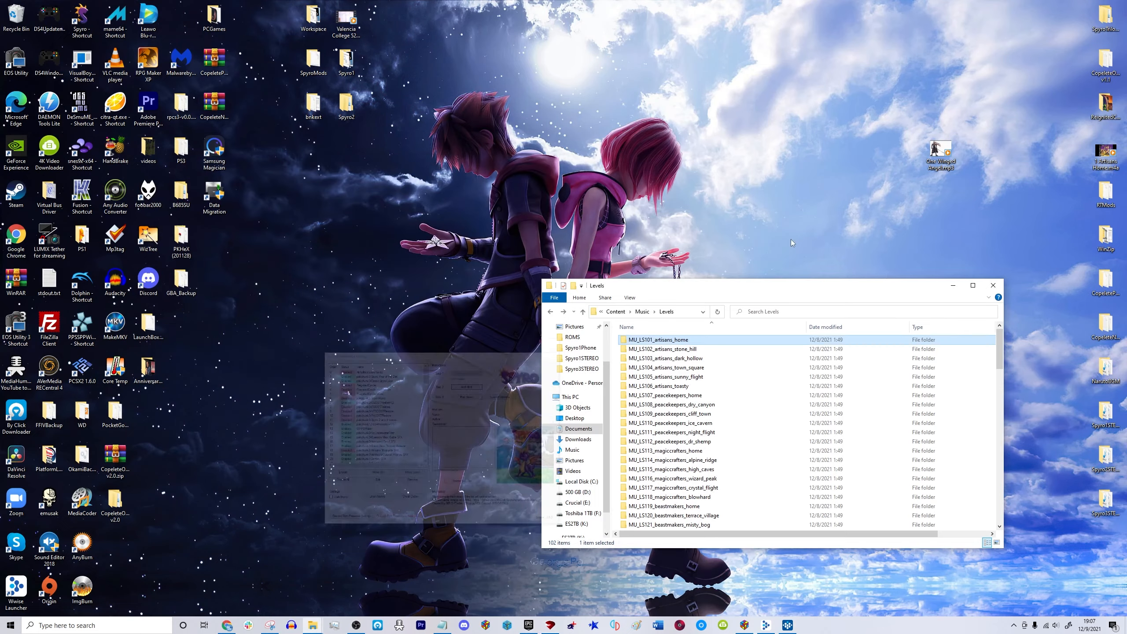
click(954, 286)
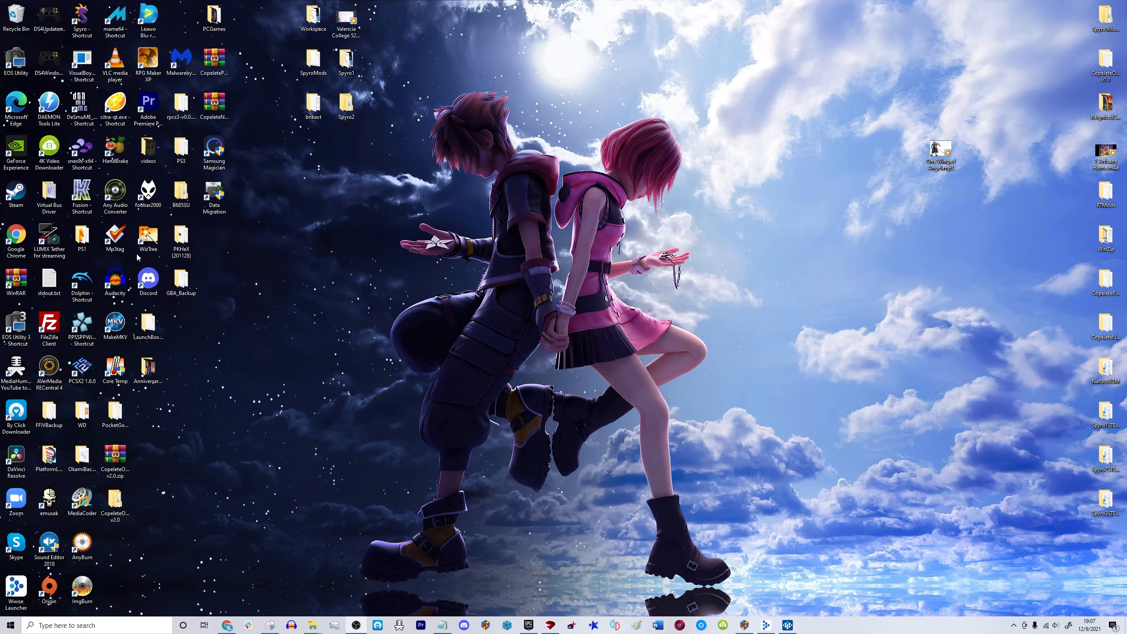
Open Any Audio Converter and add the One Winged Angel MP3 from the desktop to its conversion list.
double_click(122, 197)
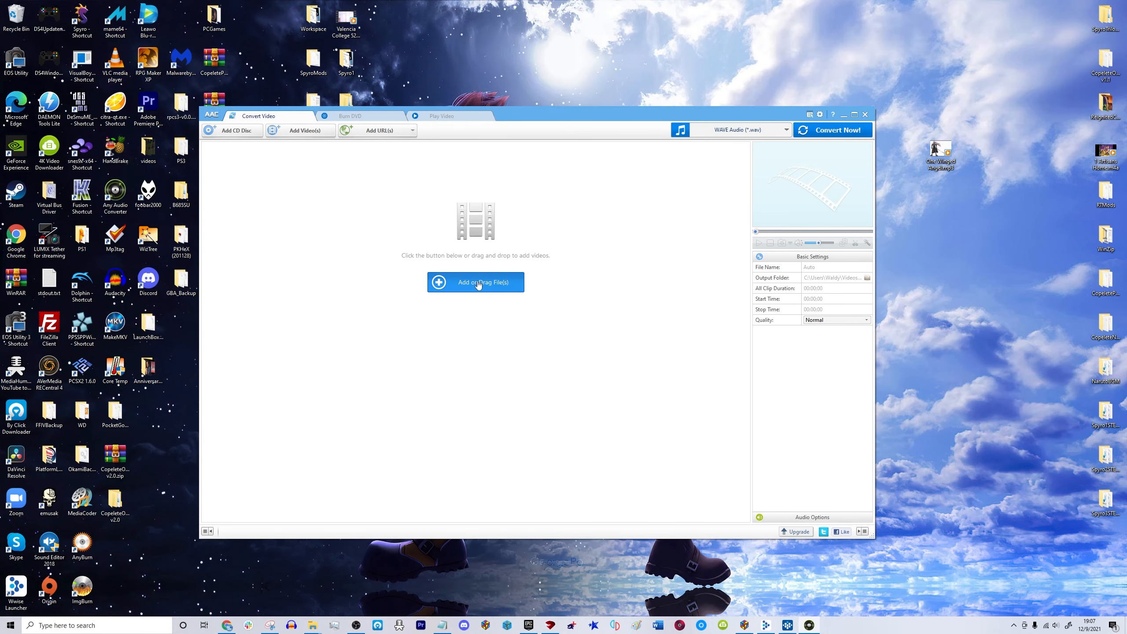
drag(943, 149, 417, 230)
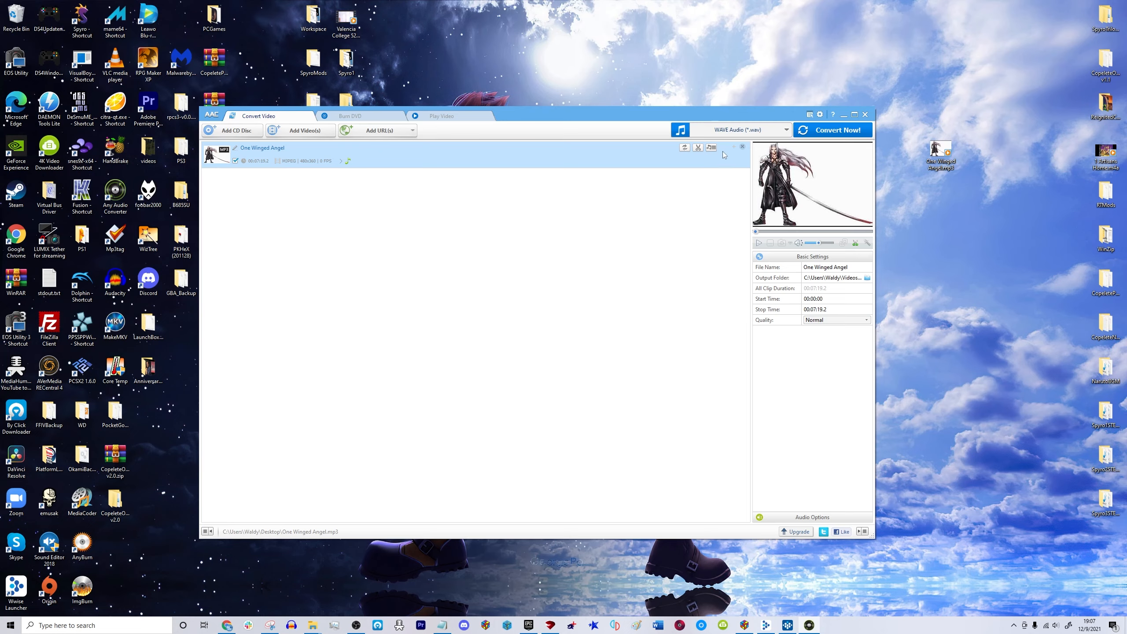
Check the converter's output folder setting without changing it, and convert One Winged Angel to WAVE Audio.
click(820, 116)
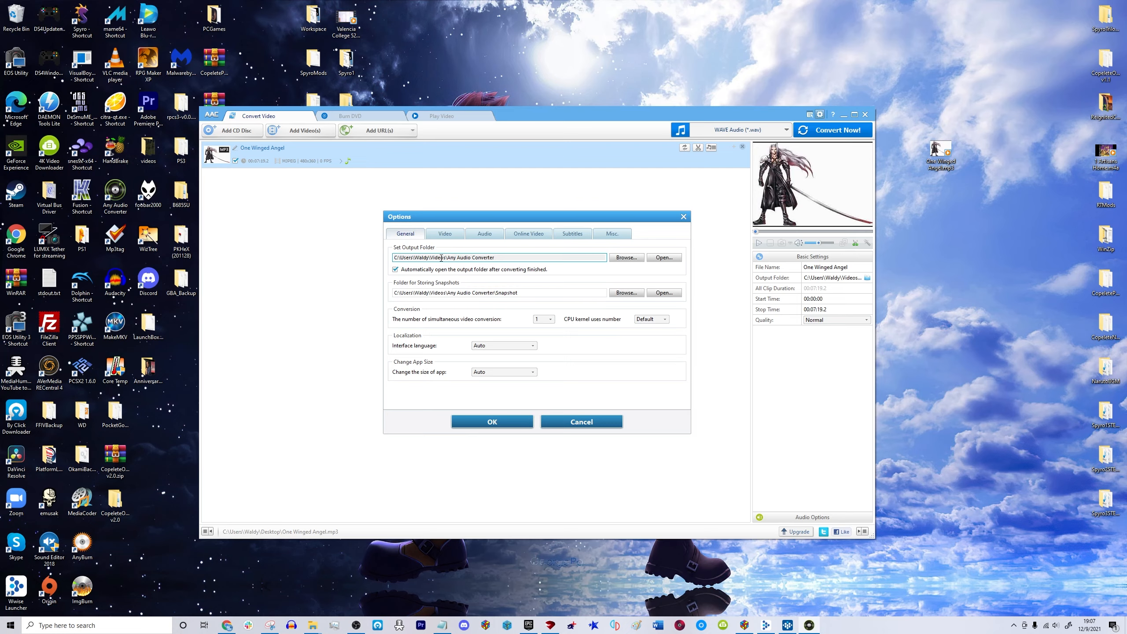
click(588, 422)
click(837, 133)
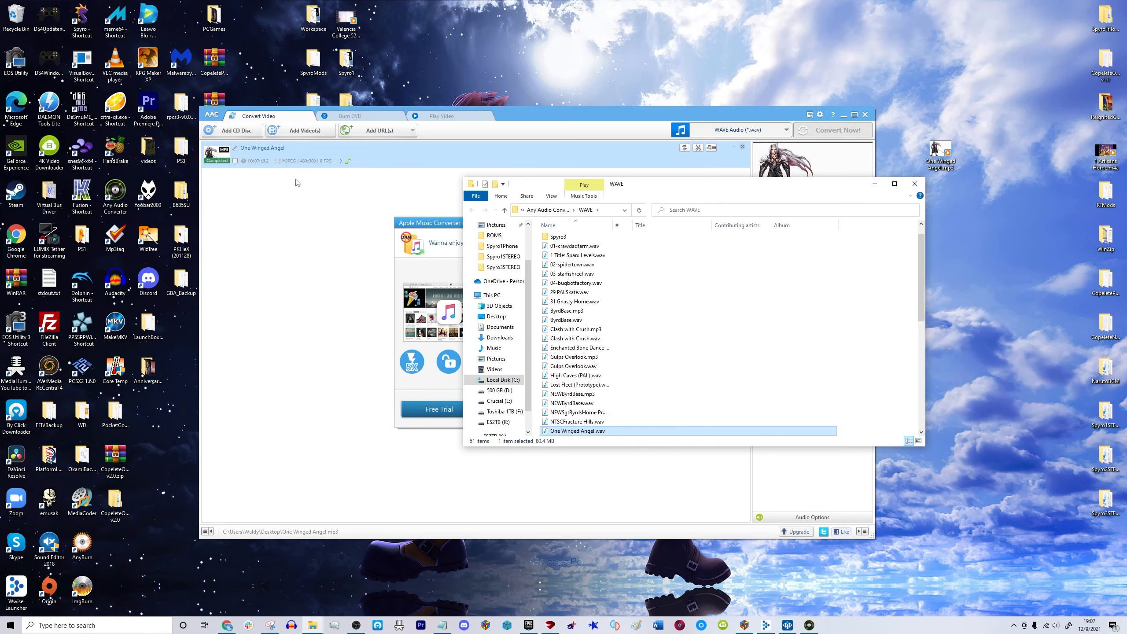
scroll(647, 360, down, 2)
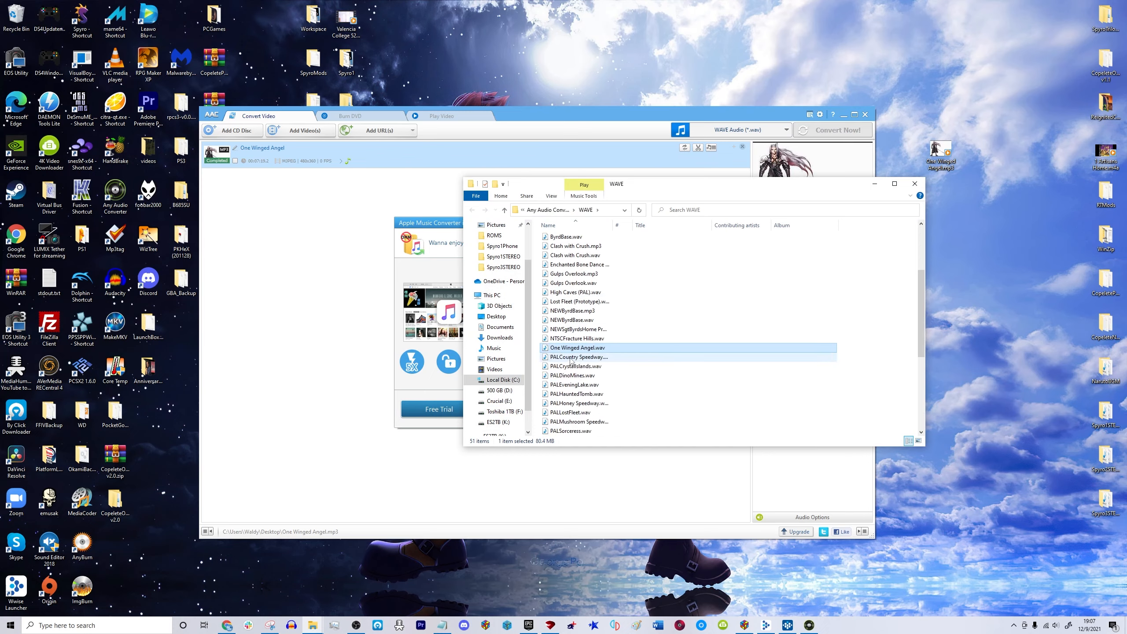
Dismiss the Apple Music Converter offer, close Any Audio Converter and minimize the WAVE output folder.
click(437, 224)
click(673, 223)
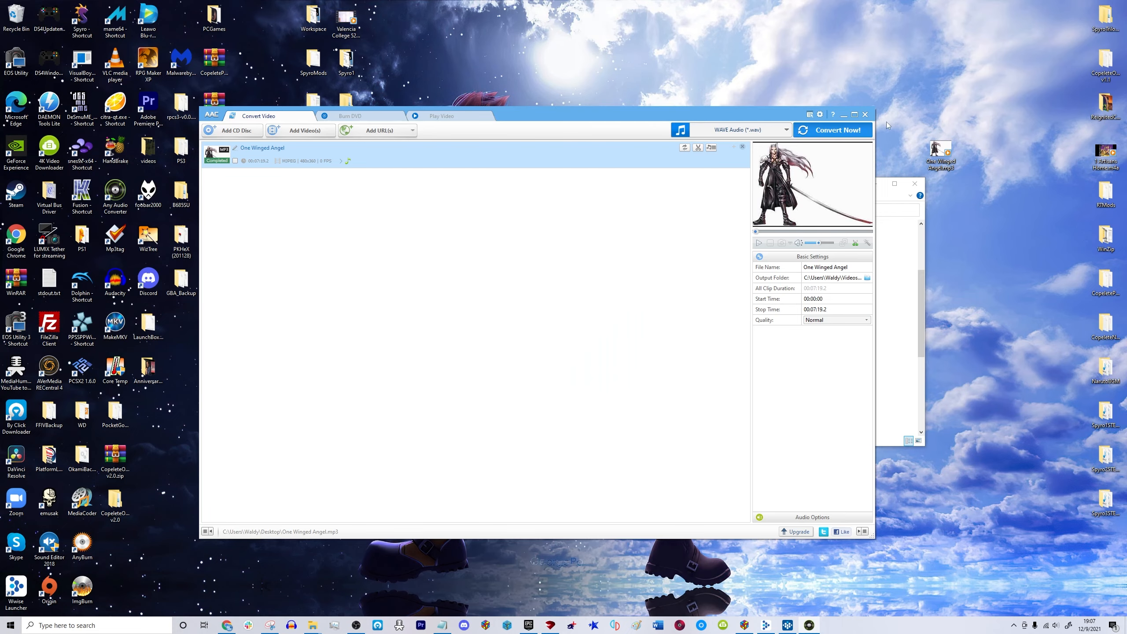
click(865, 115)
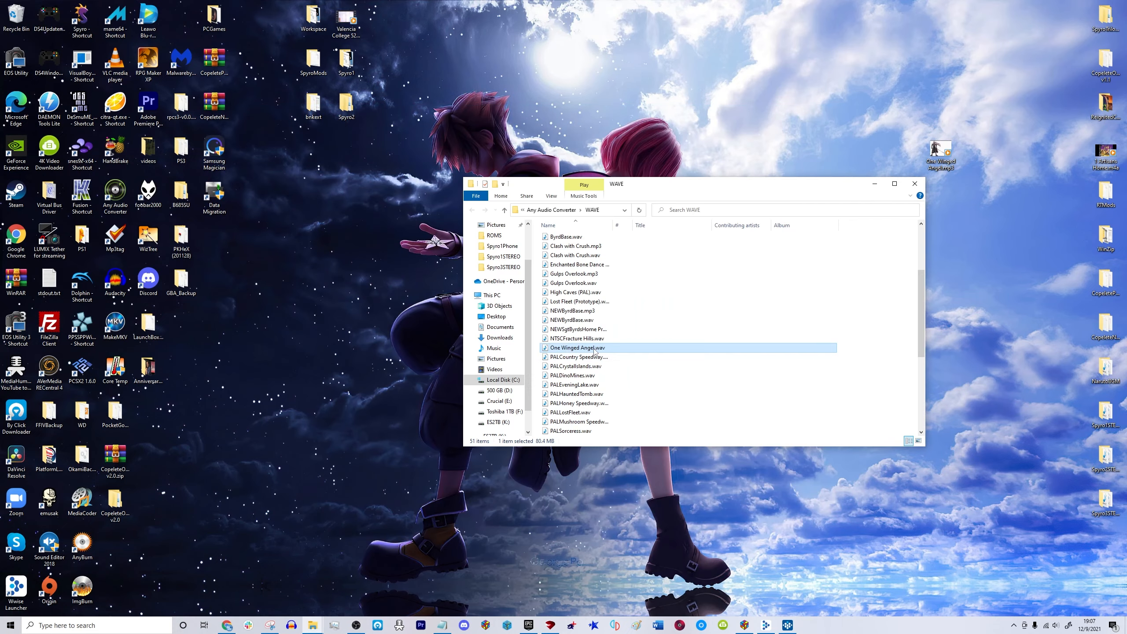
click(875, 184)
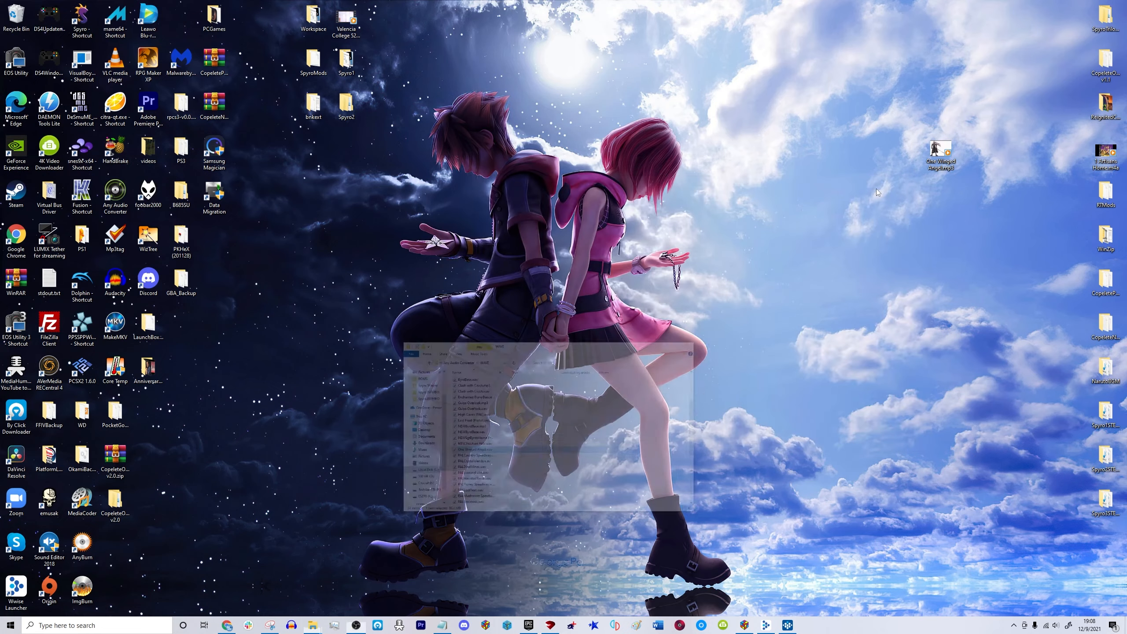
Switch to Wwise and start an audio file import on the 332-Sorceress Lair sound.
click(787, 627)
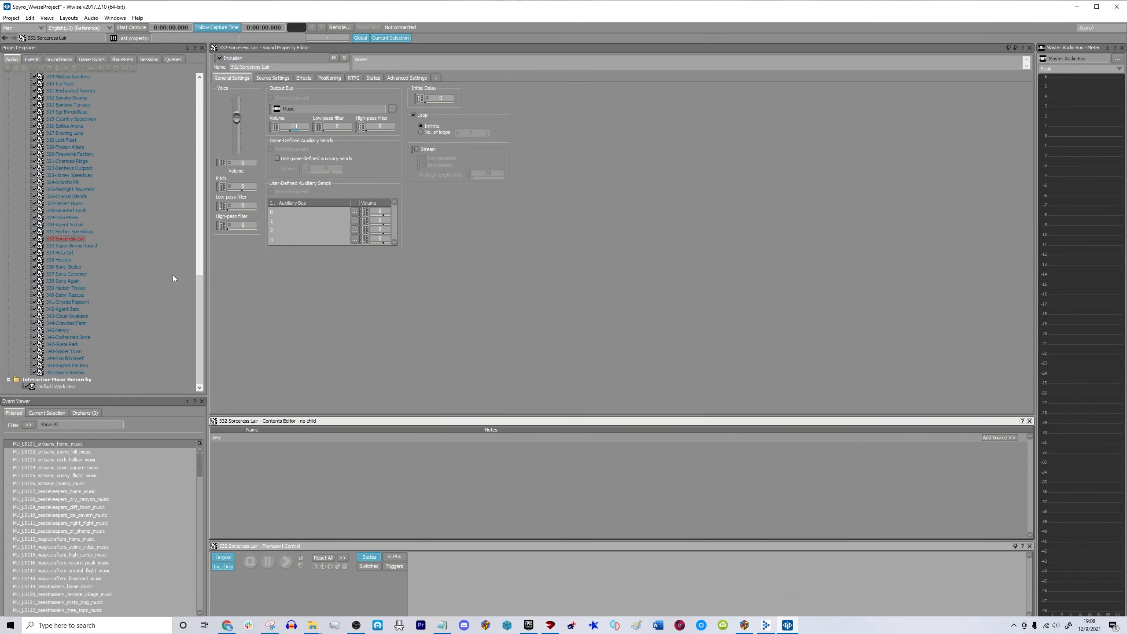
right_click(75, 240)
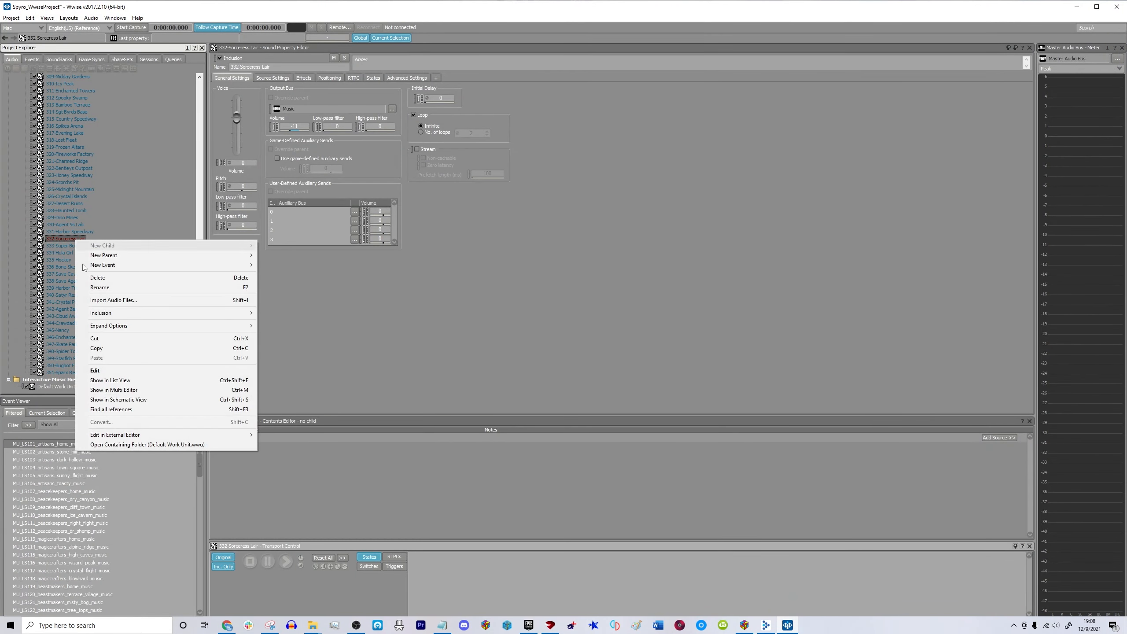
click(114, 301)
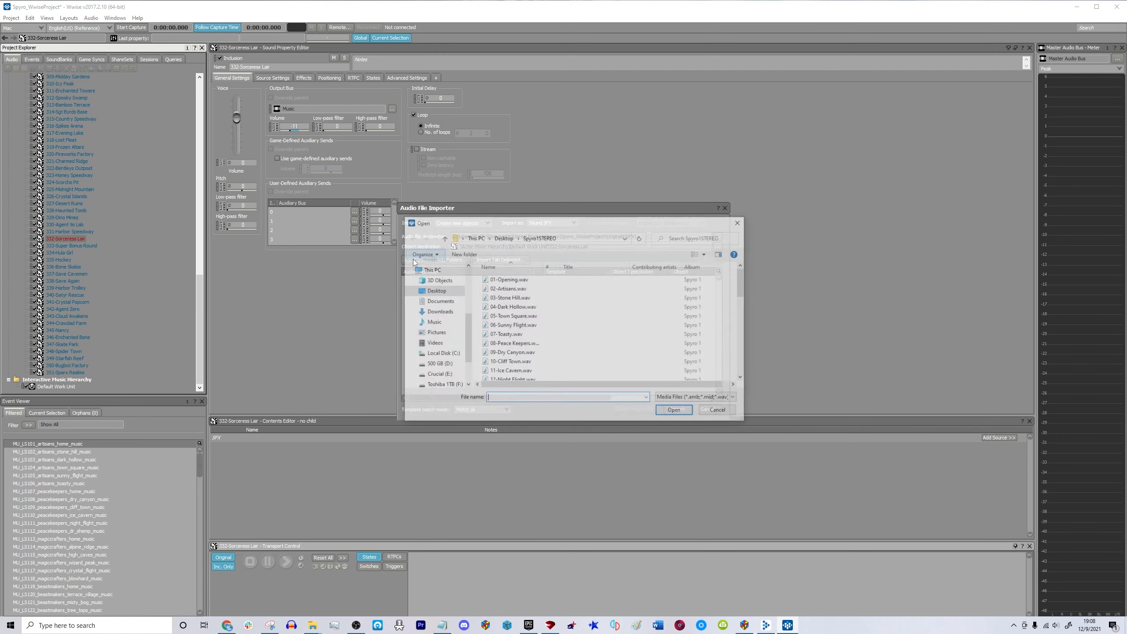
Import One Winged Angel.wav from the WAVE folder under Videos > Any Audio Converter as the sound's audio source.
scroll(555, 311, down, 8)
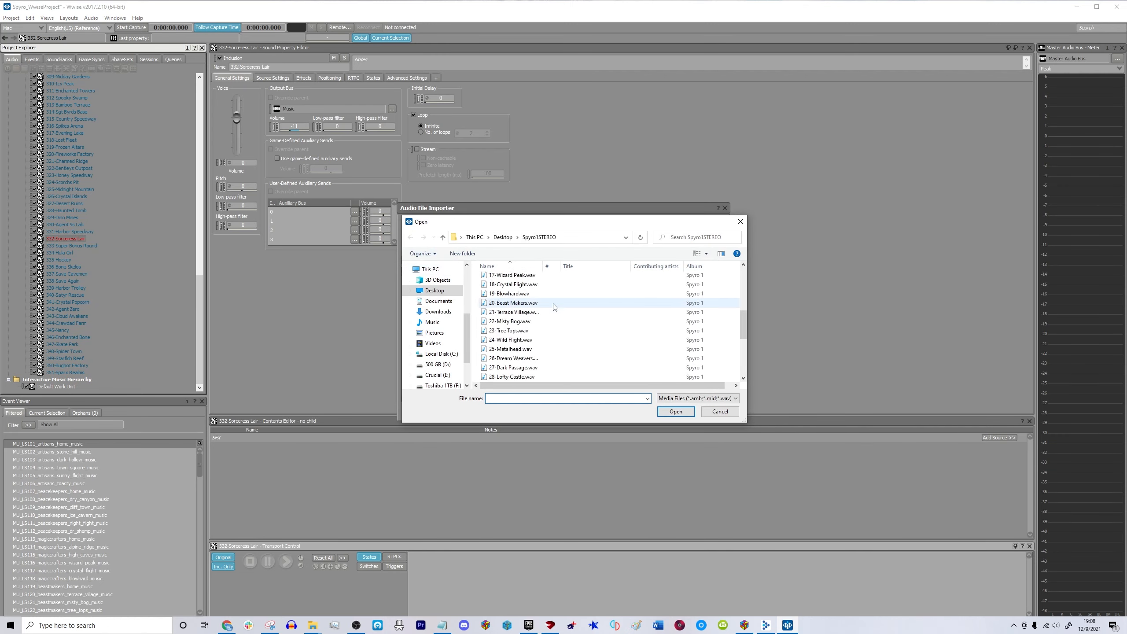
scroll(437, 341, down, 2)
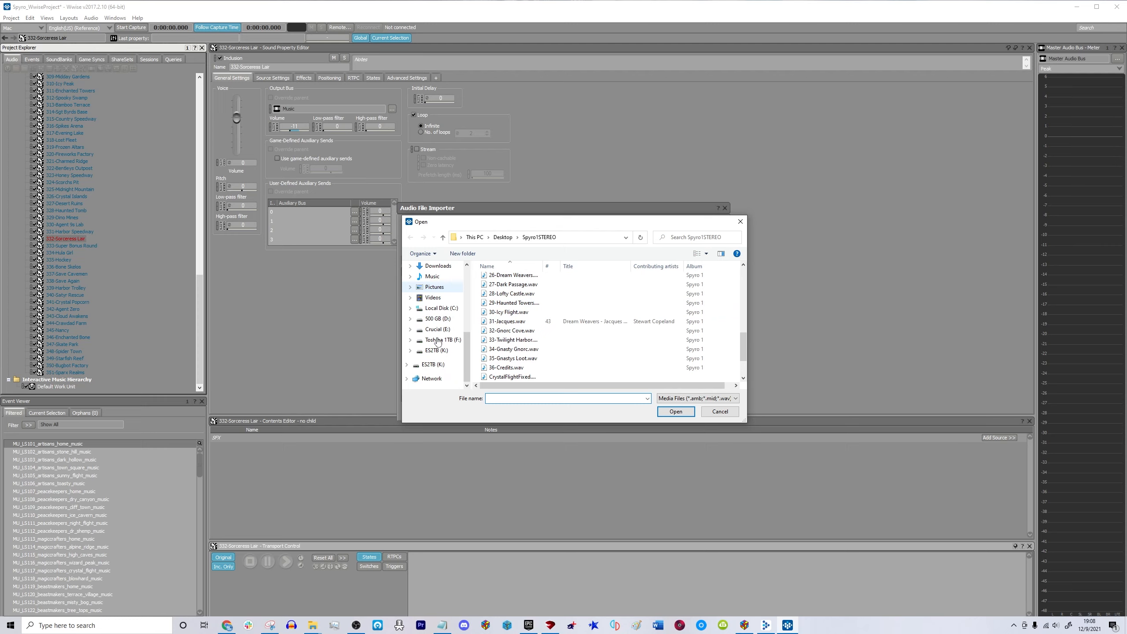
scroll(437, 341, up, 2)
click(433, 358)
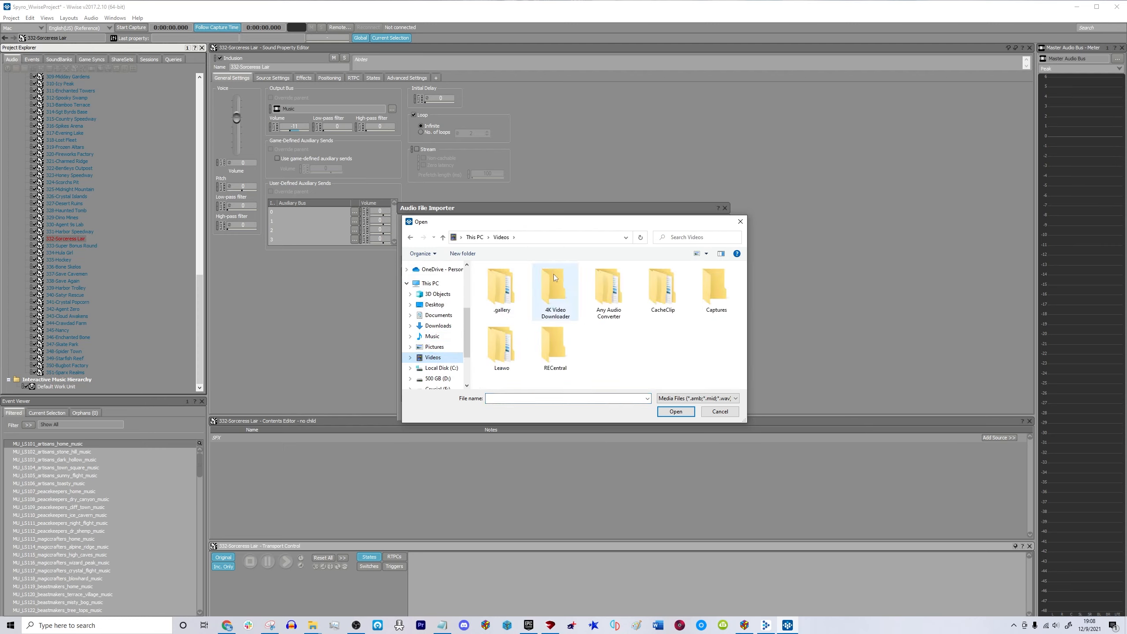
double_click(613, 296)
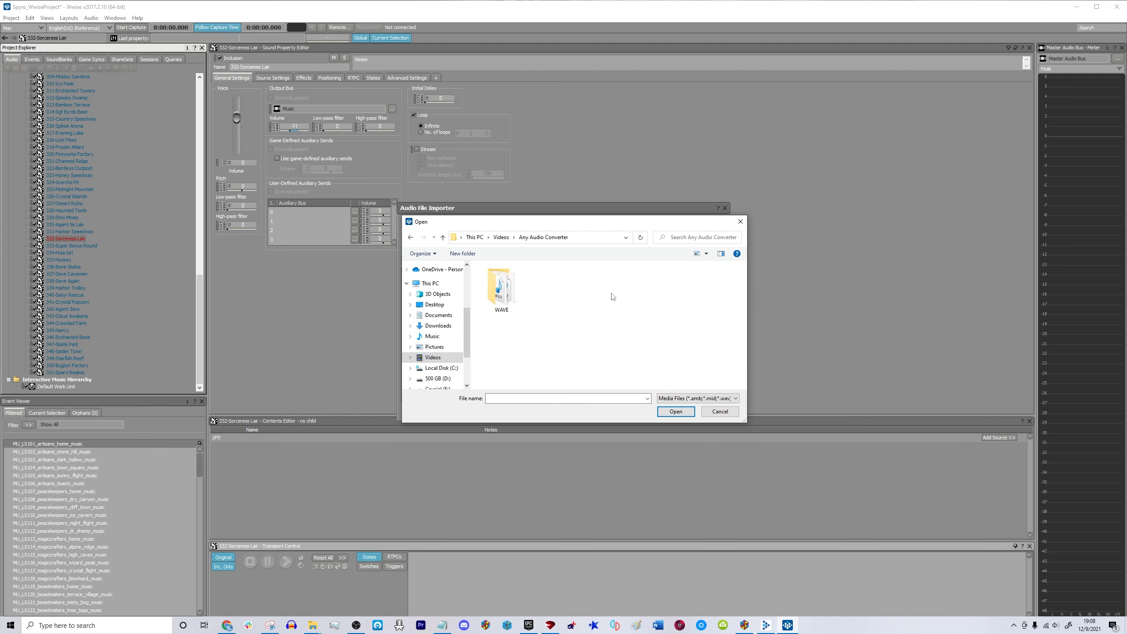
double_click(520, 295)
scroll(528, 297, down, 6)
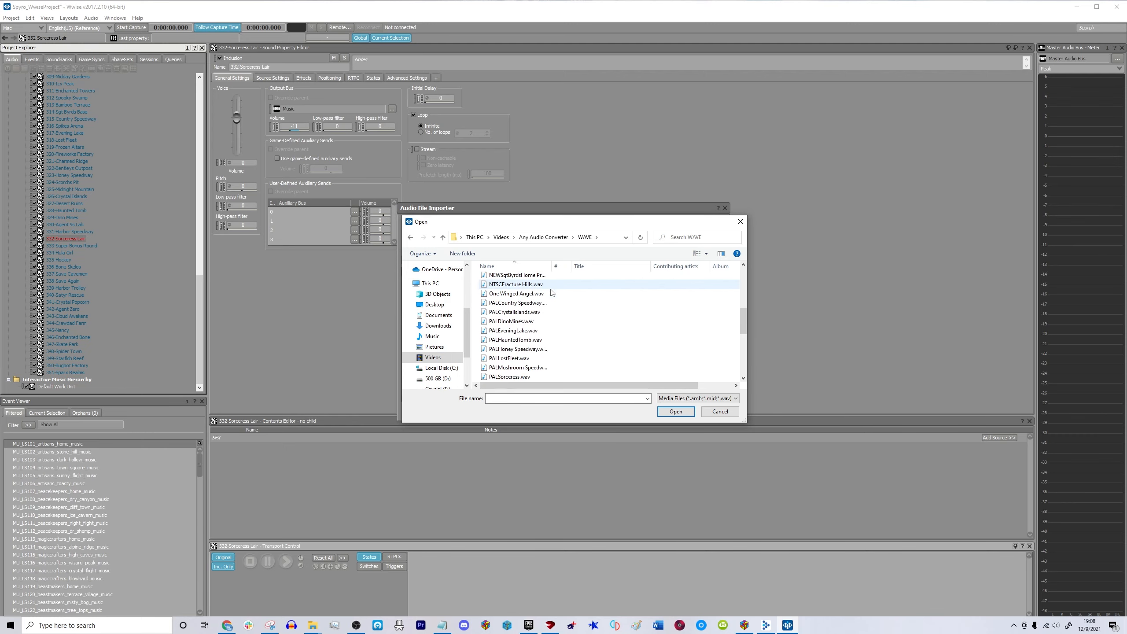
click(531, 297)
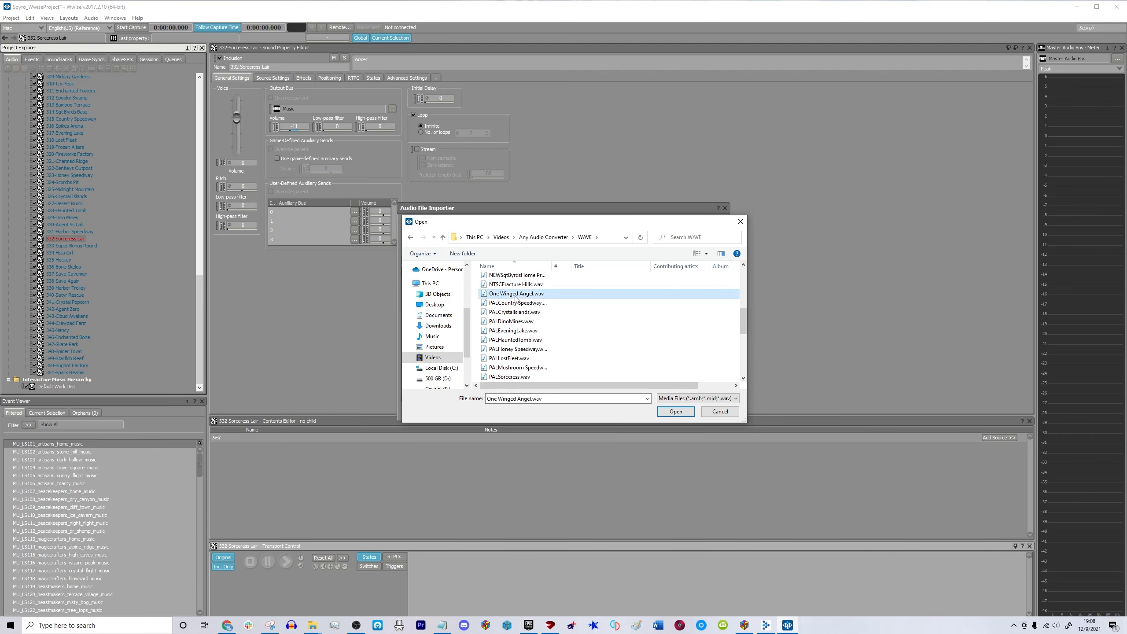
click(669, 413)
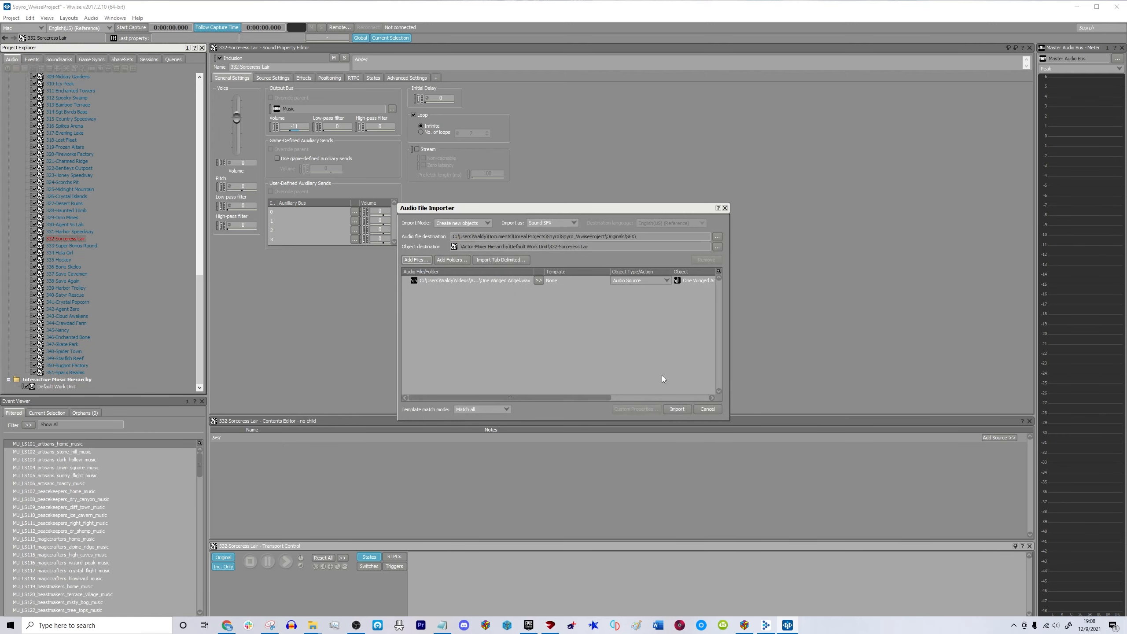
click(682, 409)
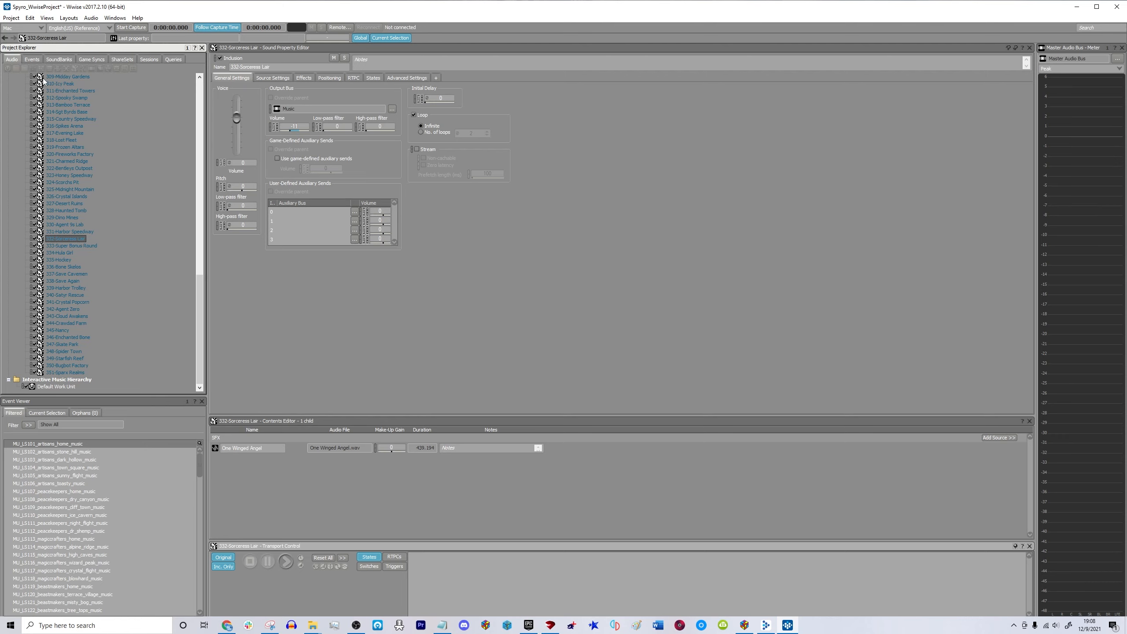
Check which sound the MU_LS335_midnightmountain_sorceress_lair_music event targets, and return to the audio hierarchy.
click(32, 59)
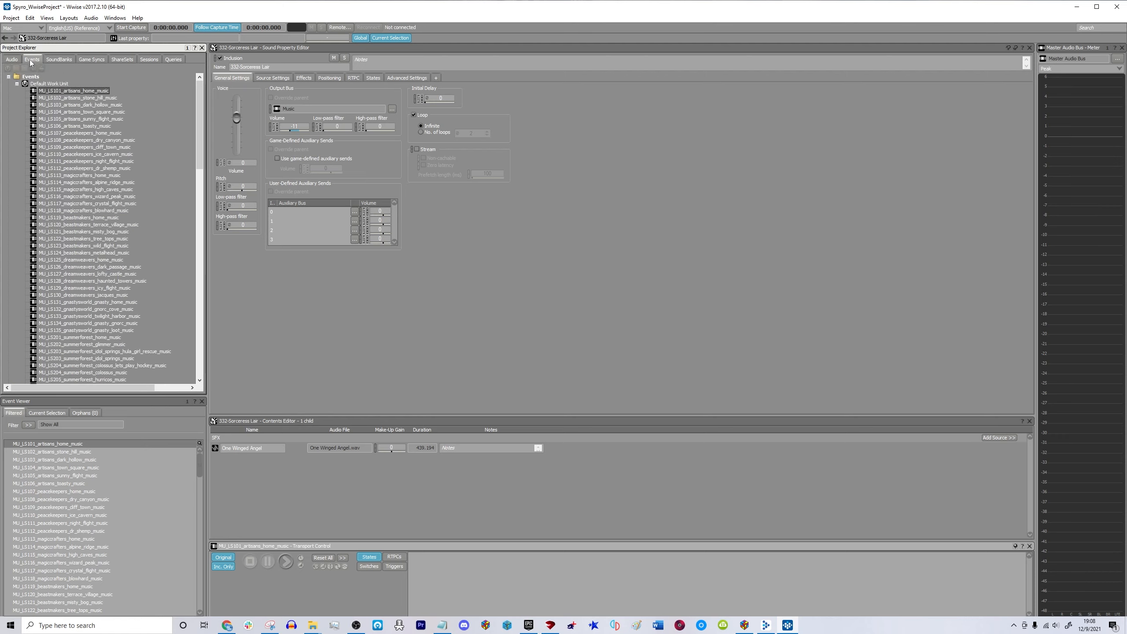
click(36, 84)
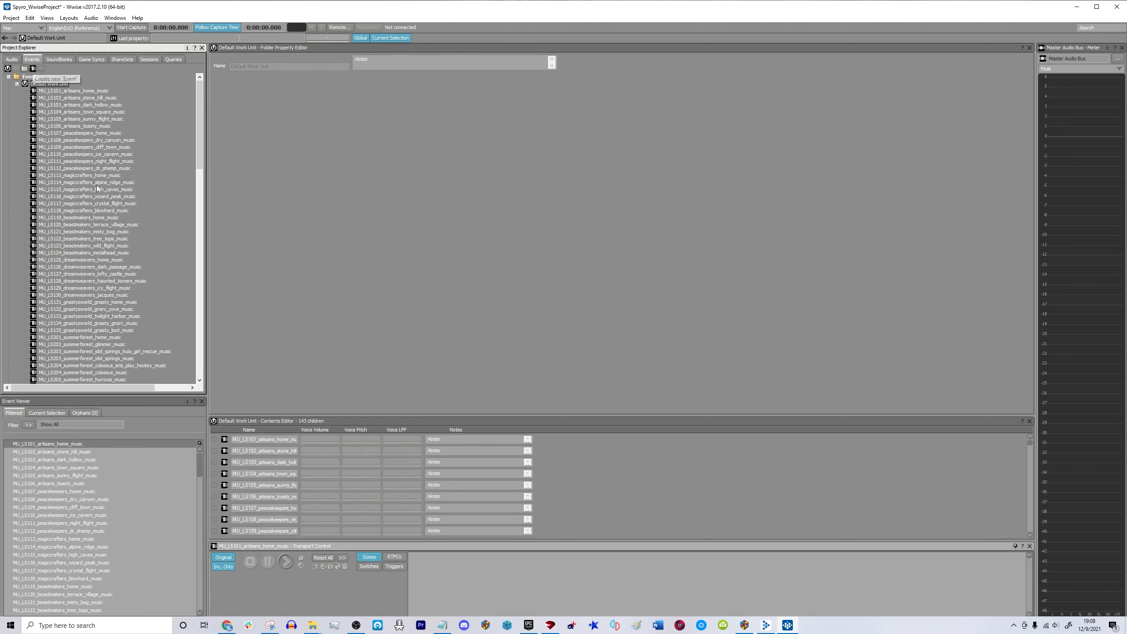
scroll(97, 186, down, 20)
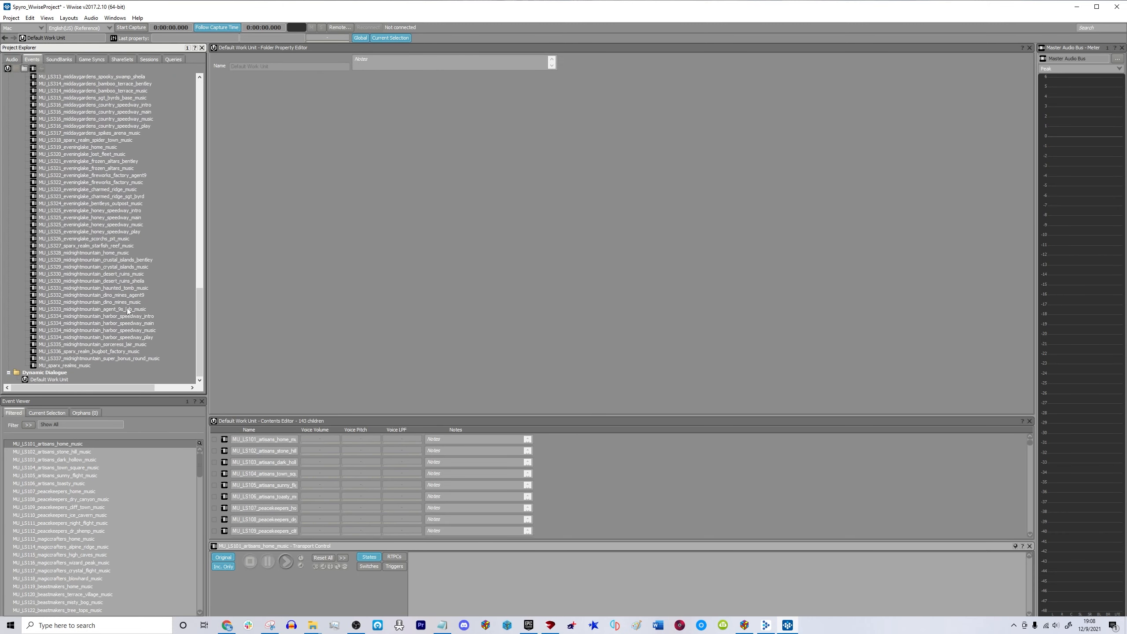
click(96, 344)
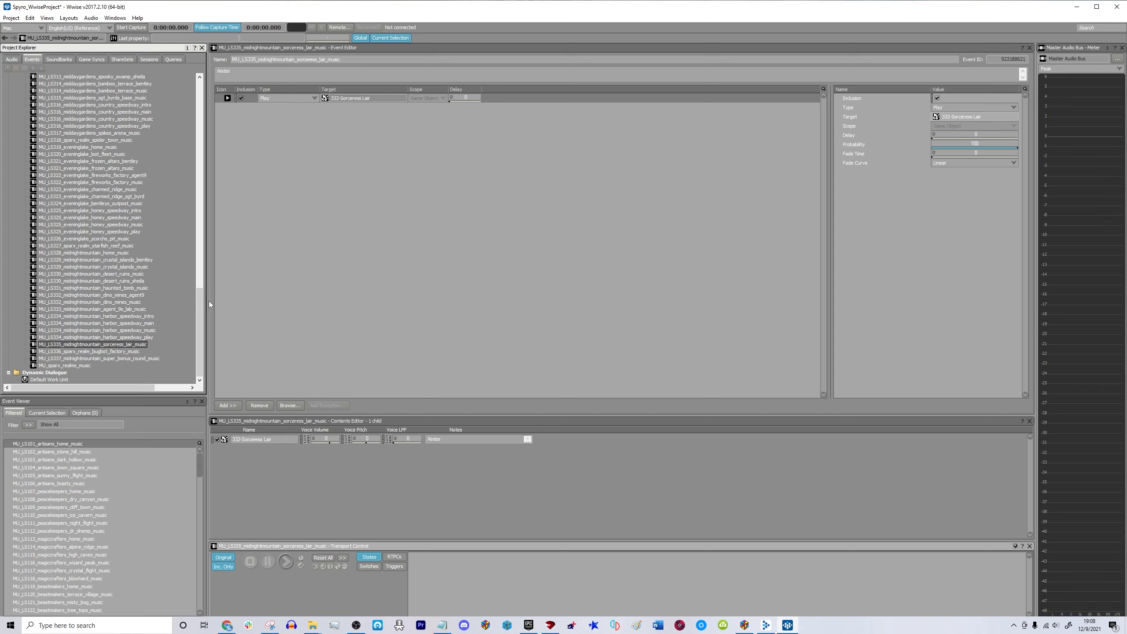
click(12, 60)
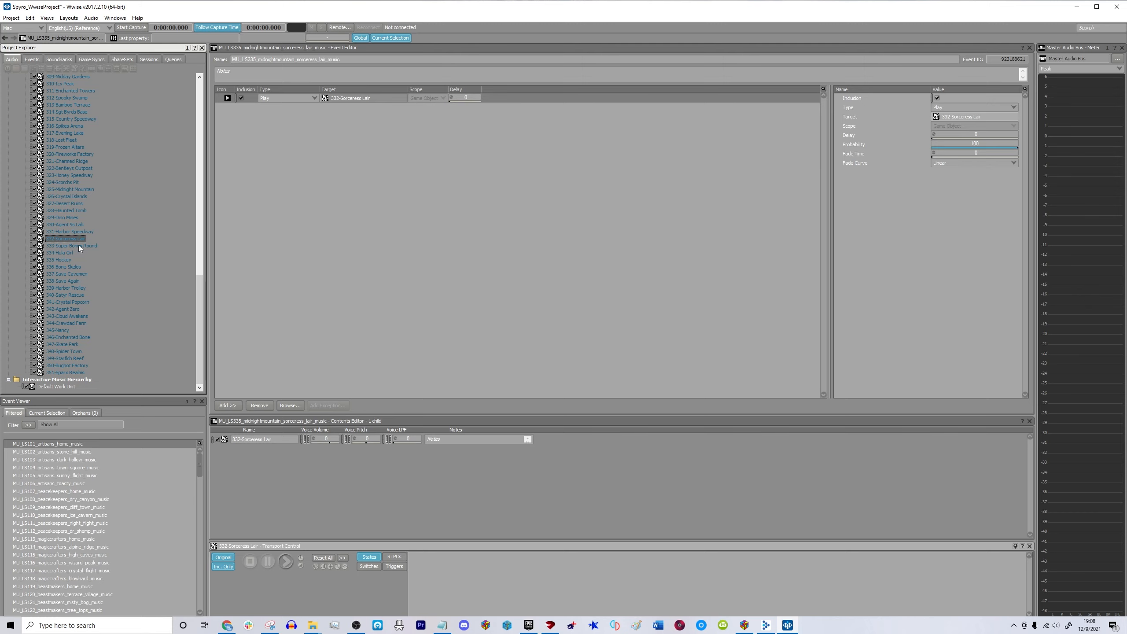
Switch to the SoundBank layout and carry the MU_LS335_midnightmountain_sorceress_lair_music event over to the SoundBanks list.
click(68, 18)
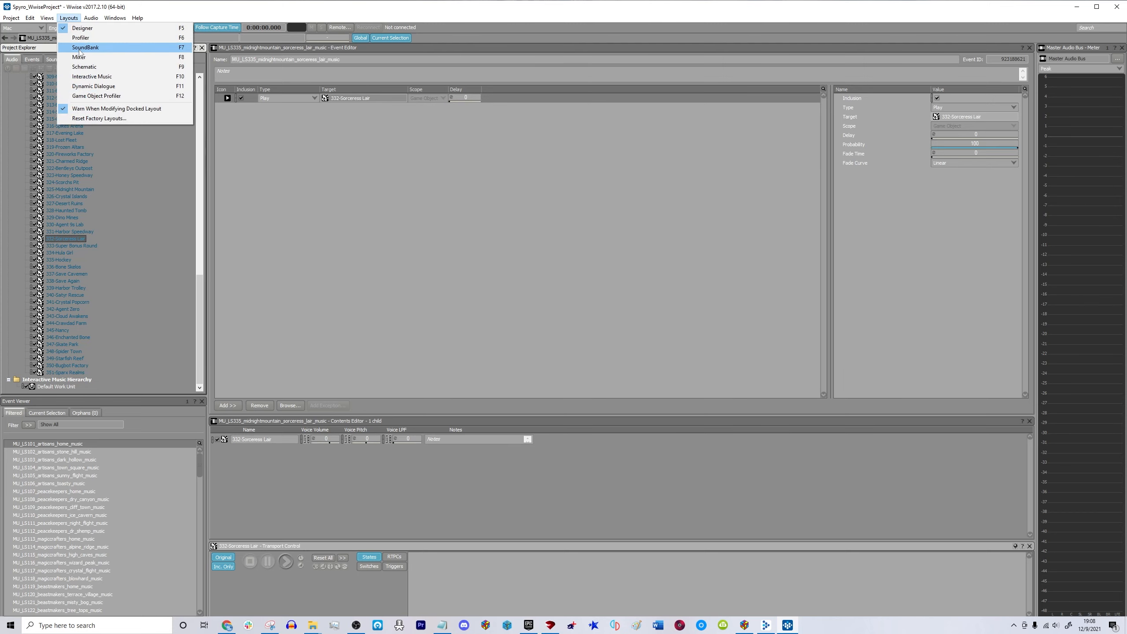
click(98, 48)
scroll(91, 318, down, 20)
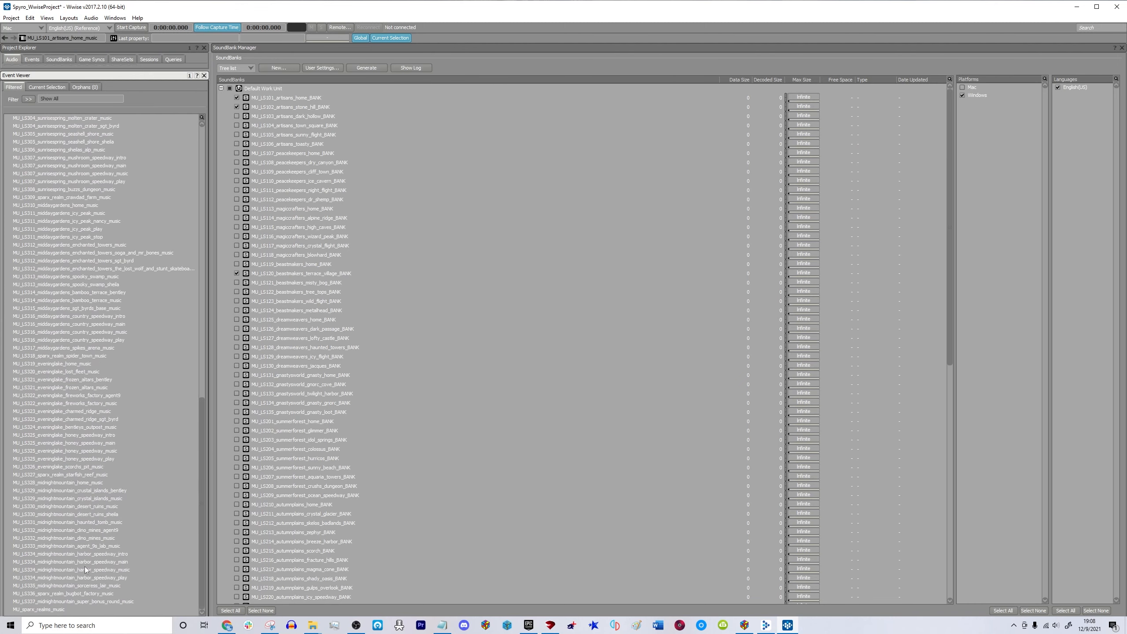
drag(81, 587, 396, 469)
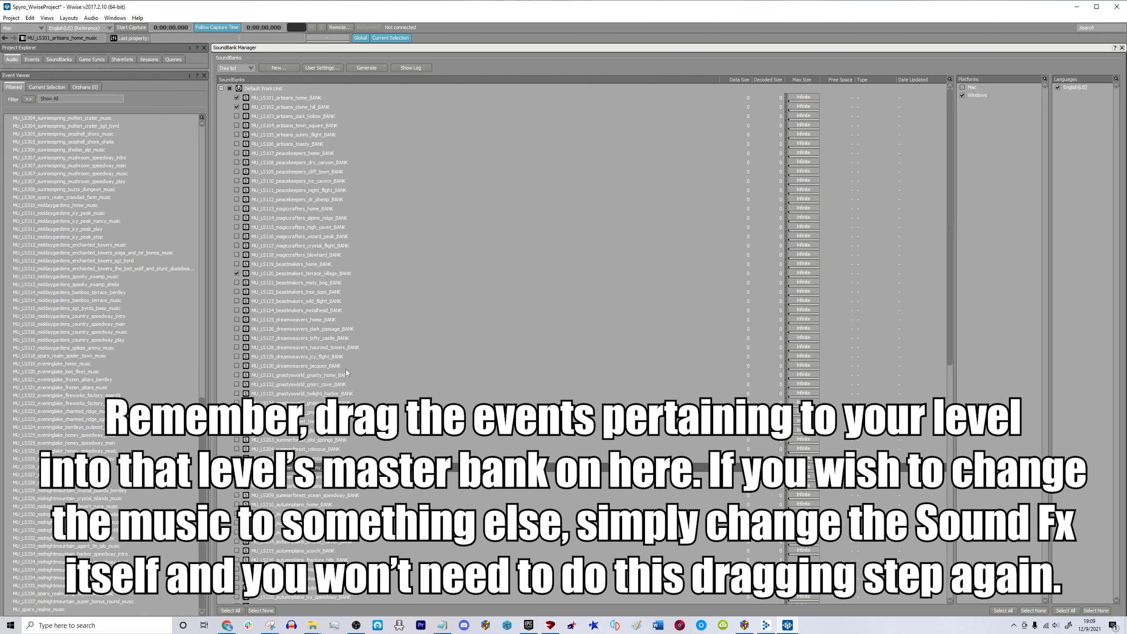
Deselect all SoundBanks and mark only MU_LS335_midnightmountain_sorceress_lair_BANK for generation.
scroll(351, 437, down, 15)
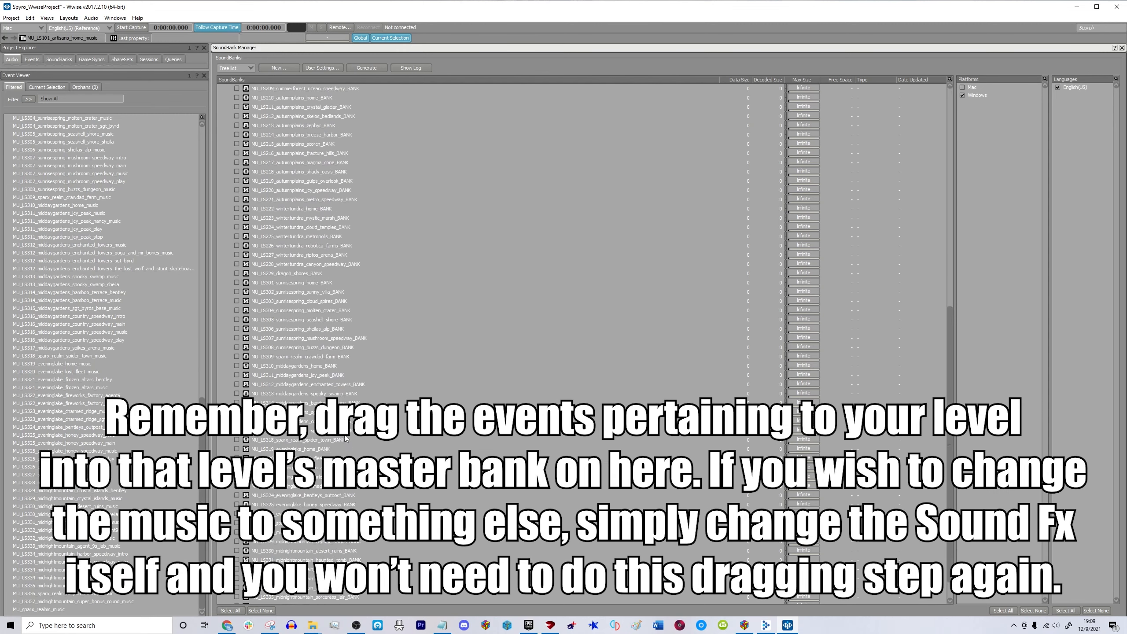
scroll(345, 436, up, 15)
click(230, 89)
scroll(457, 391, down, 16)
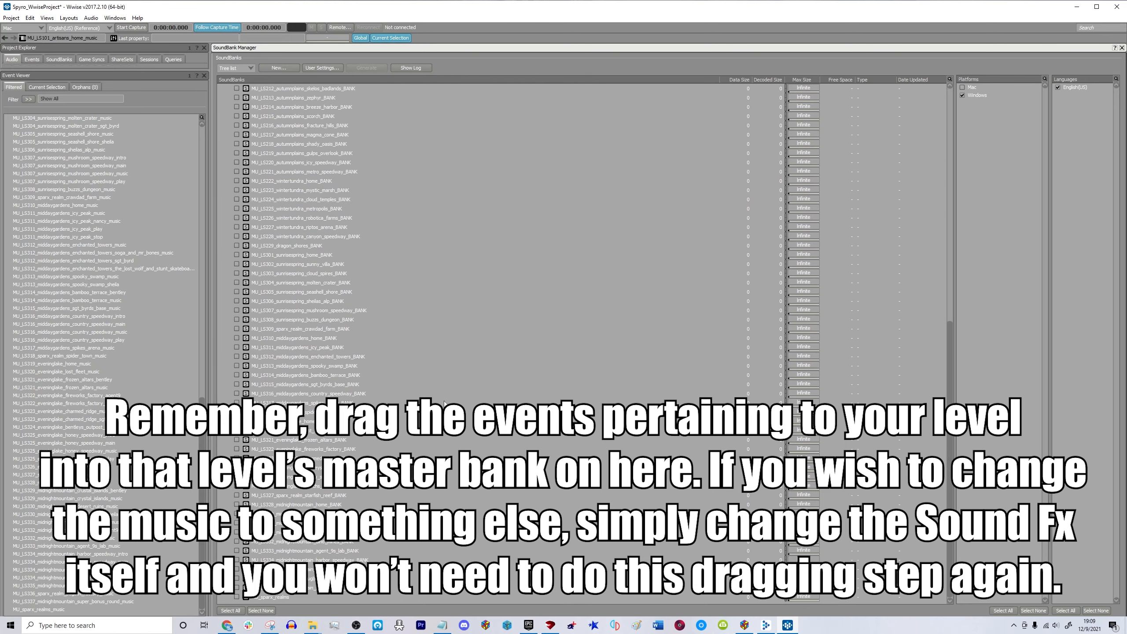
click(236, 569)
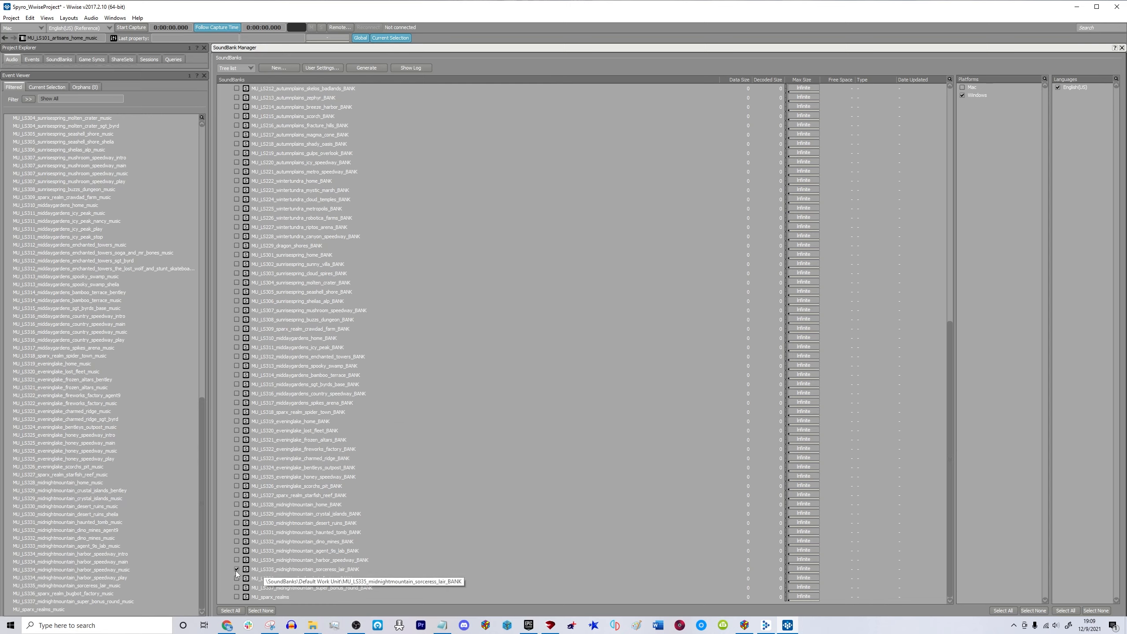
Generate the selected Sorceress Lair SoundBank for Windows and close the generation report.
click(367, 68)
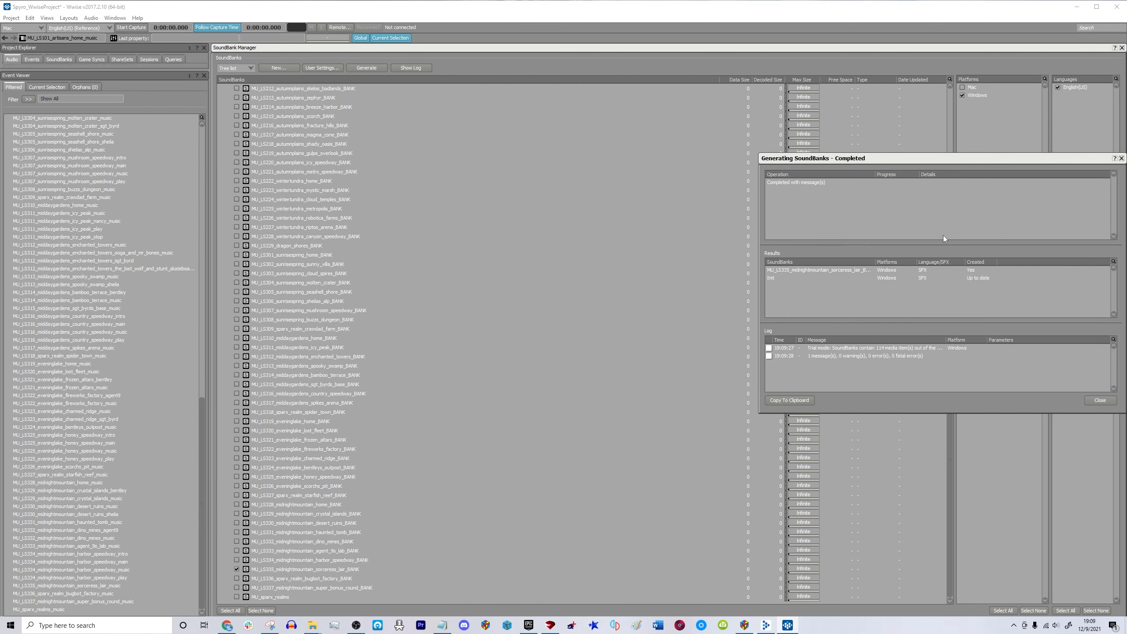
drag(933, 159, 840, 161)
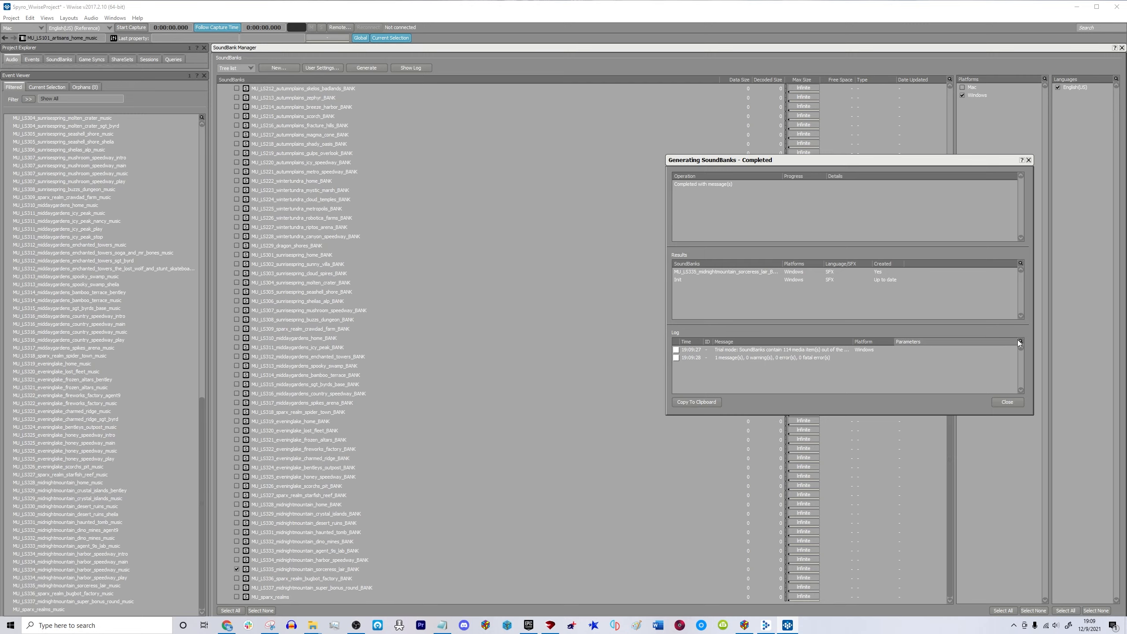
click(1012, 402)
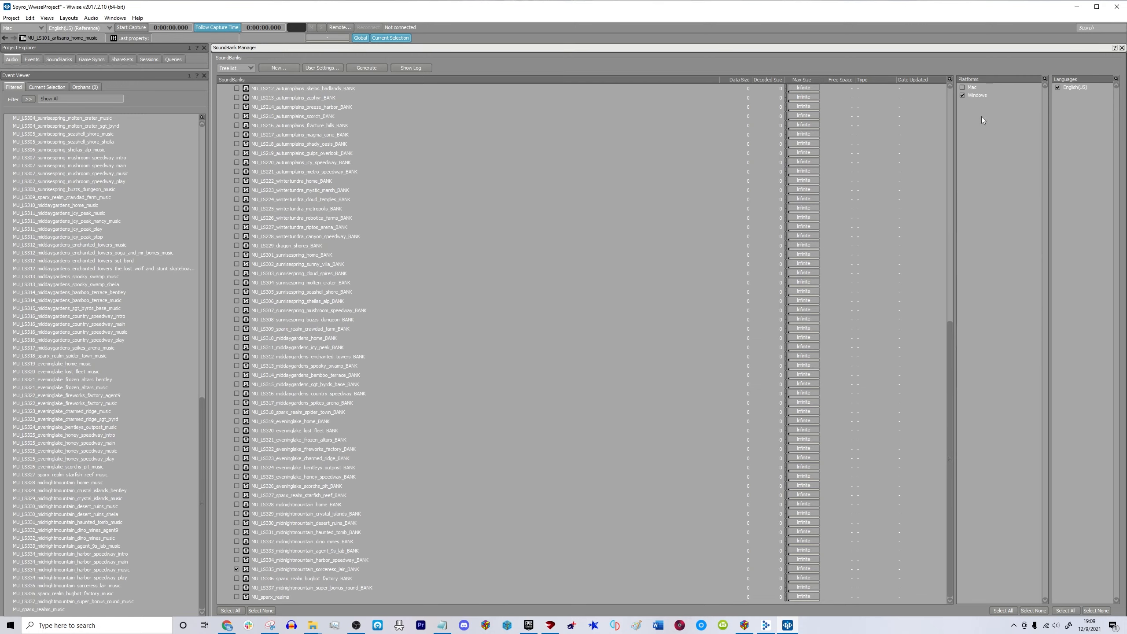
Switch from Wwise to the Epic Games Launcher and open the Spyro project in Unreal Engine.
click(1075, 7)
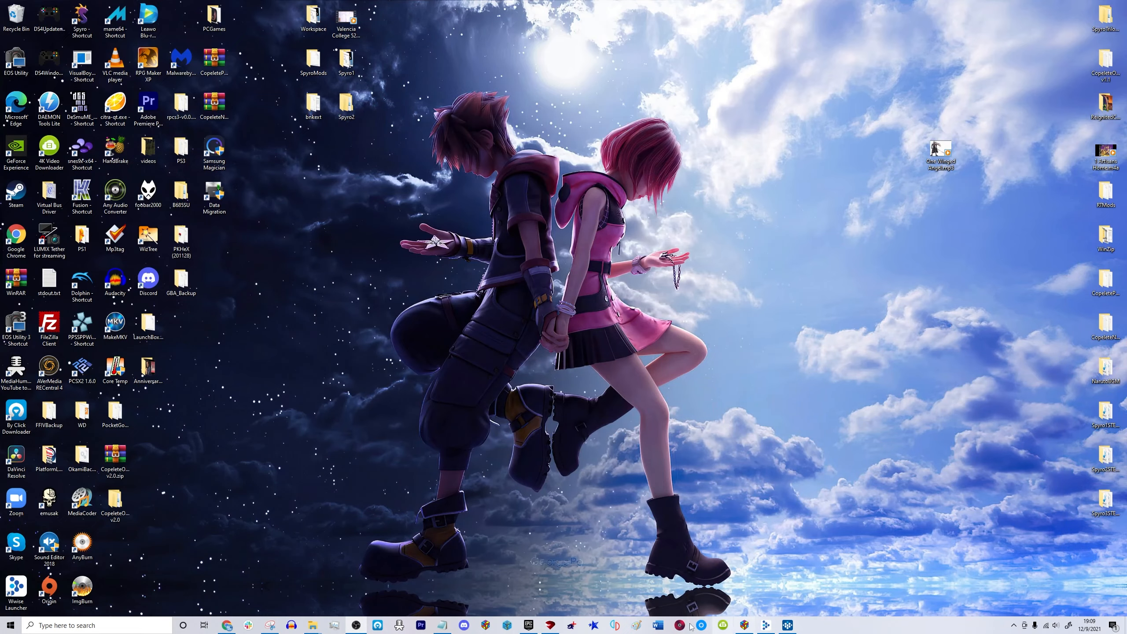
click(528, 626)
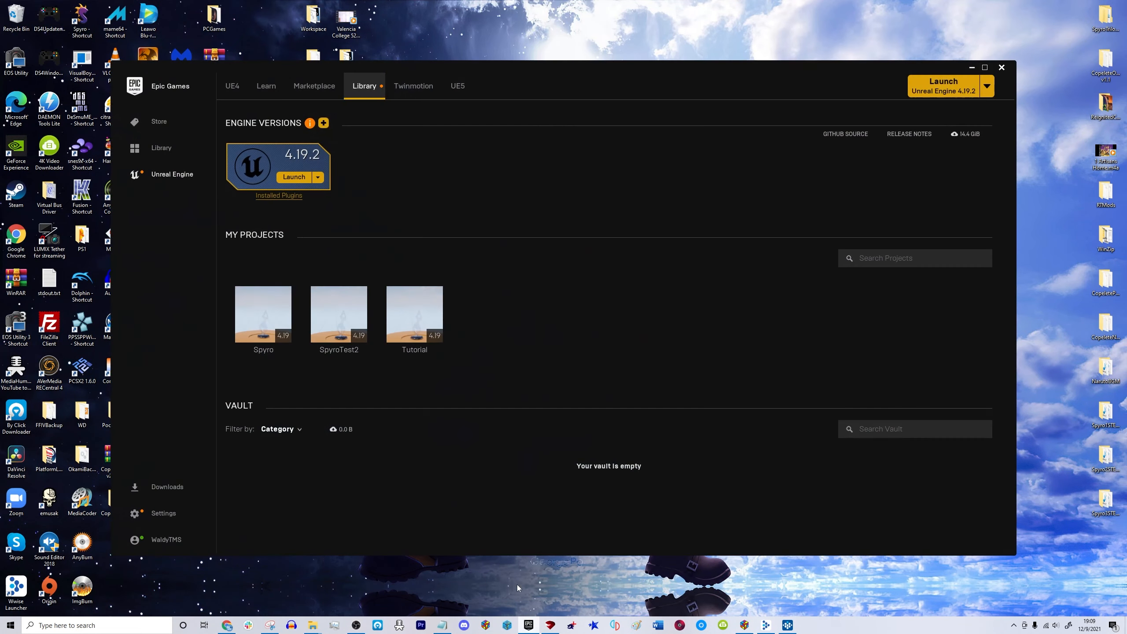
double_click(260, 318)
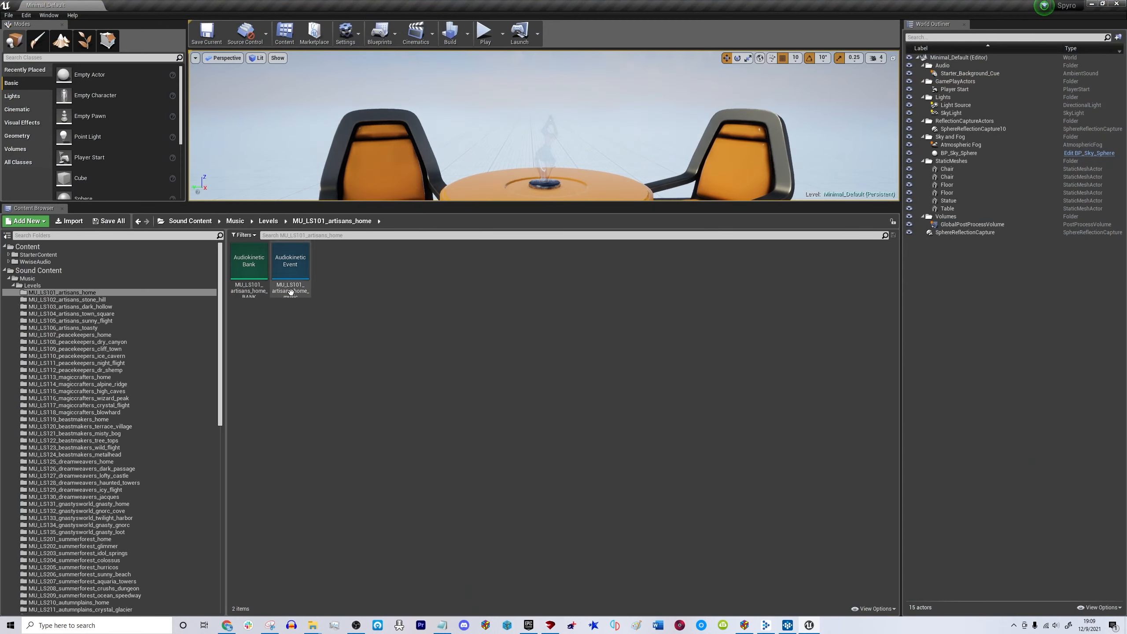
Open the MU_LS335_midnightmountain_sorceress_lair folder under Sound Content, Music, Levels.
scroll(208, 352, down, 14)
scroll(209, 352, down, 5)
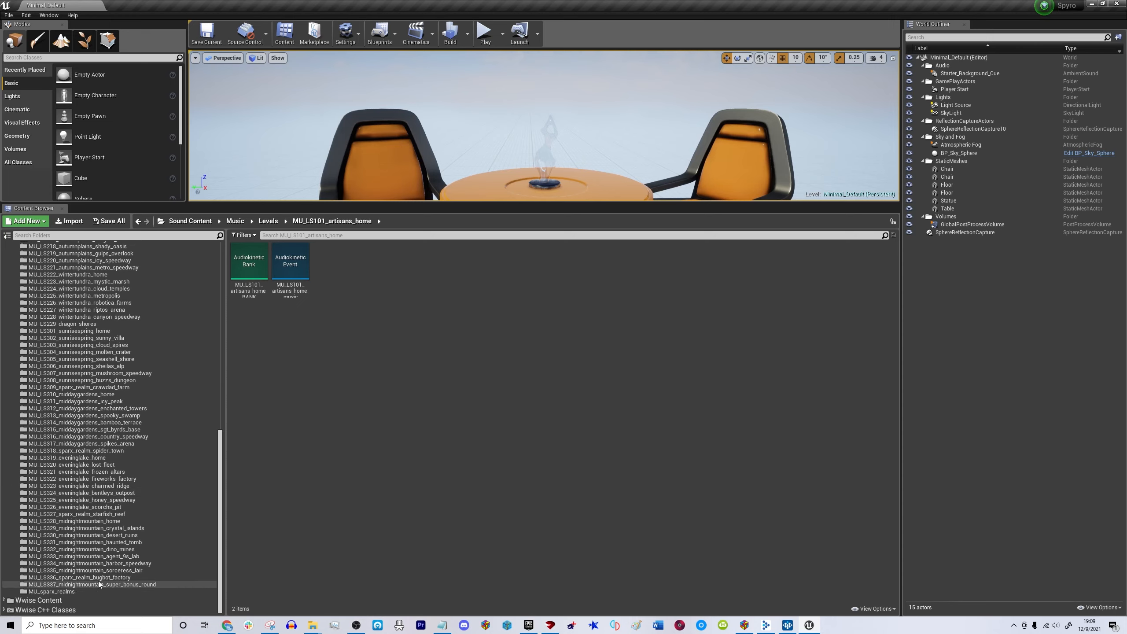
scroll(98, 573, up, 20)
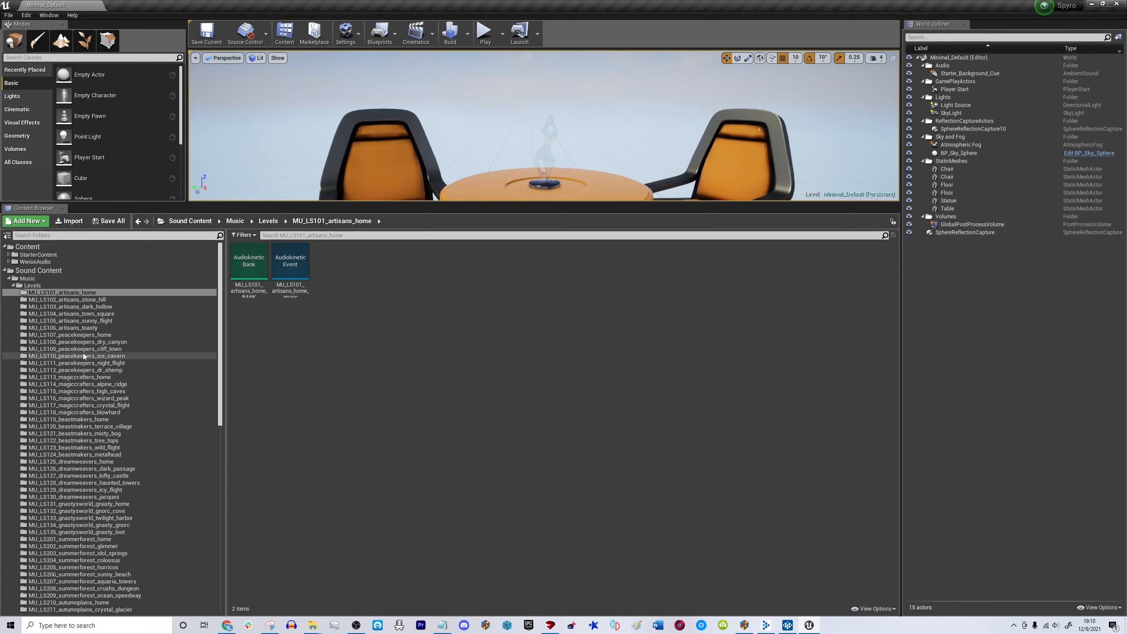
scroll(84, 377, down, 20)
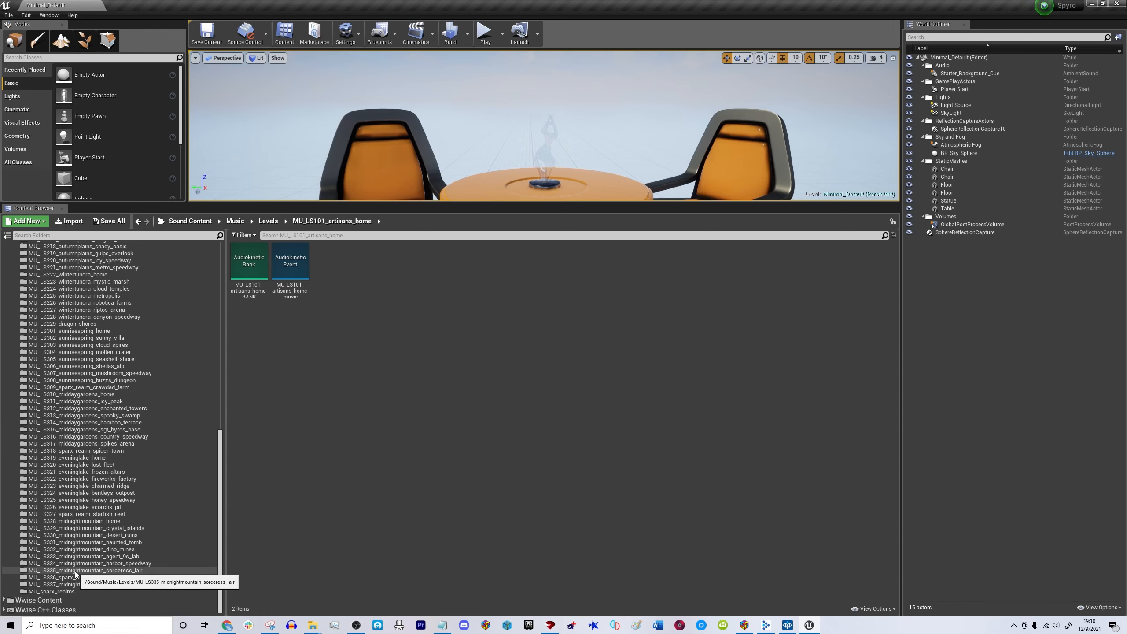
click(69, 571)
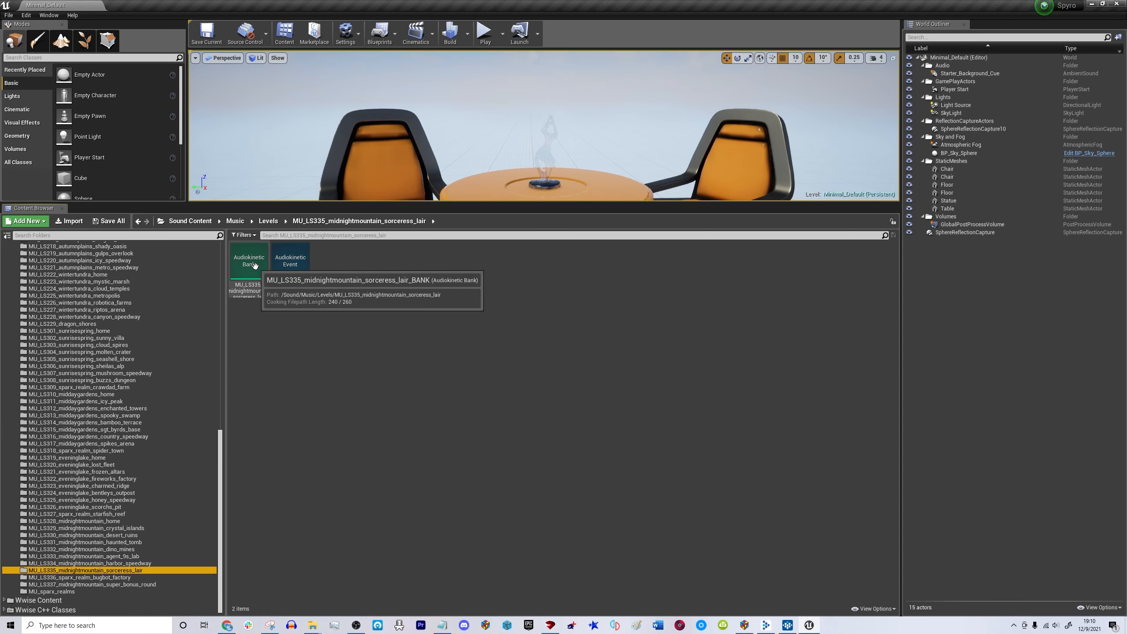
Delete the existing Audiokinetic Bank and Audiokinetic Event assets from the Sorceress Lair folder.
click(255, 265)
click(297, 266)
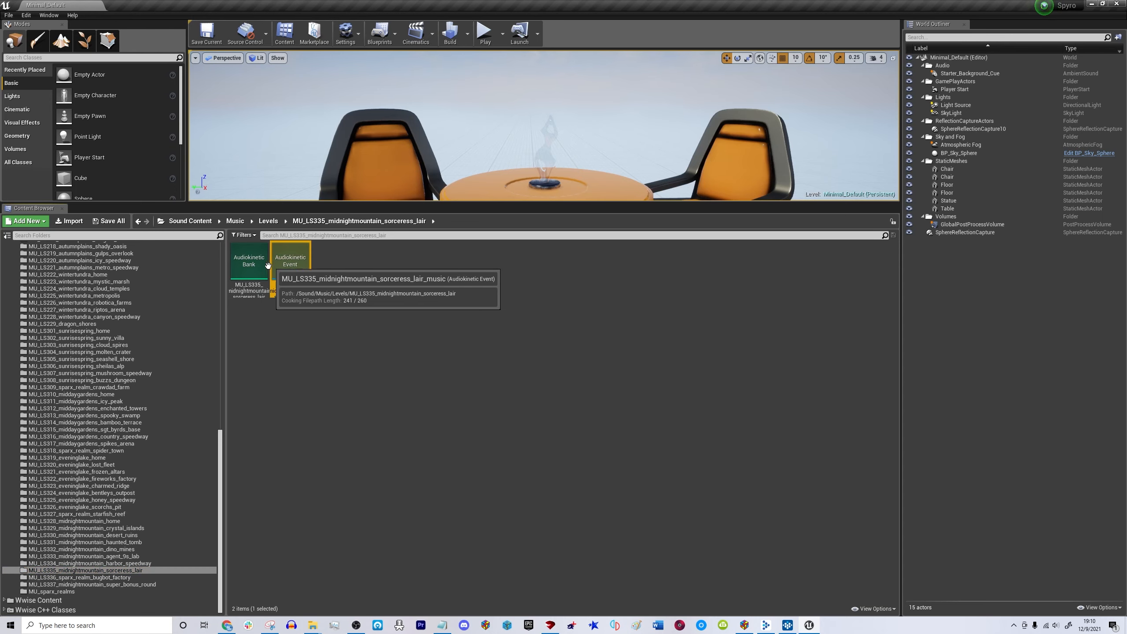
click(256, 269)
click(291, 265)
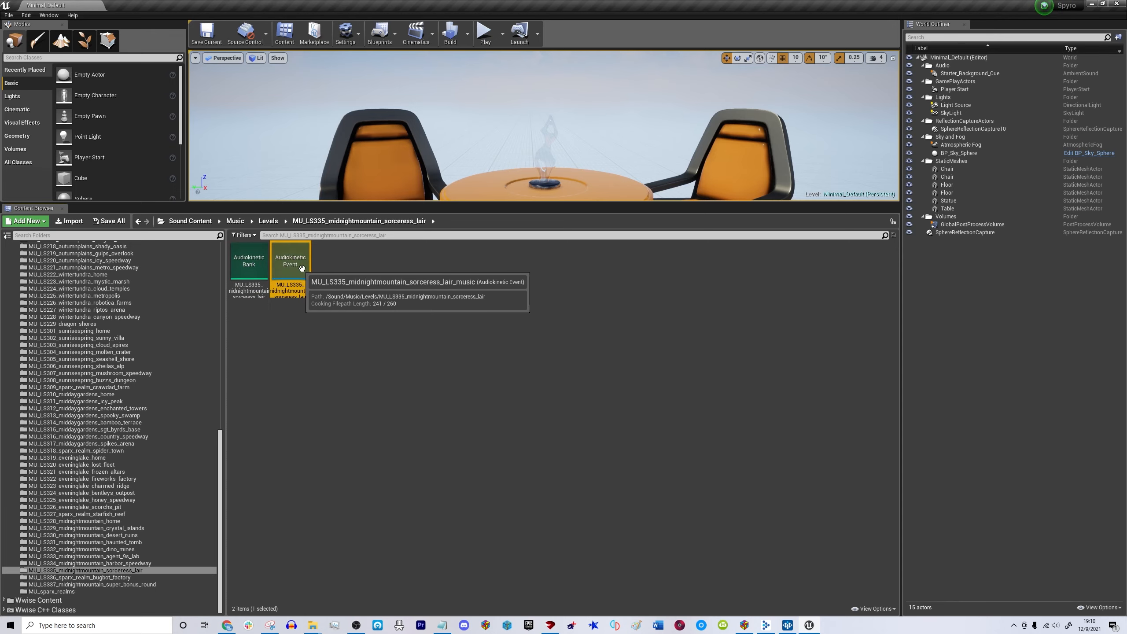
click(360, 291)
click(284, 266)
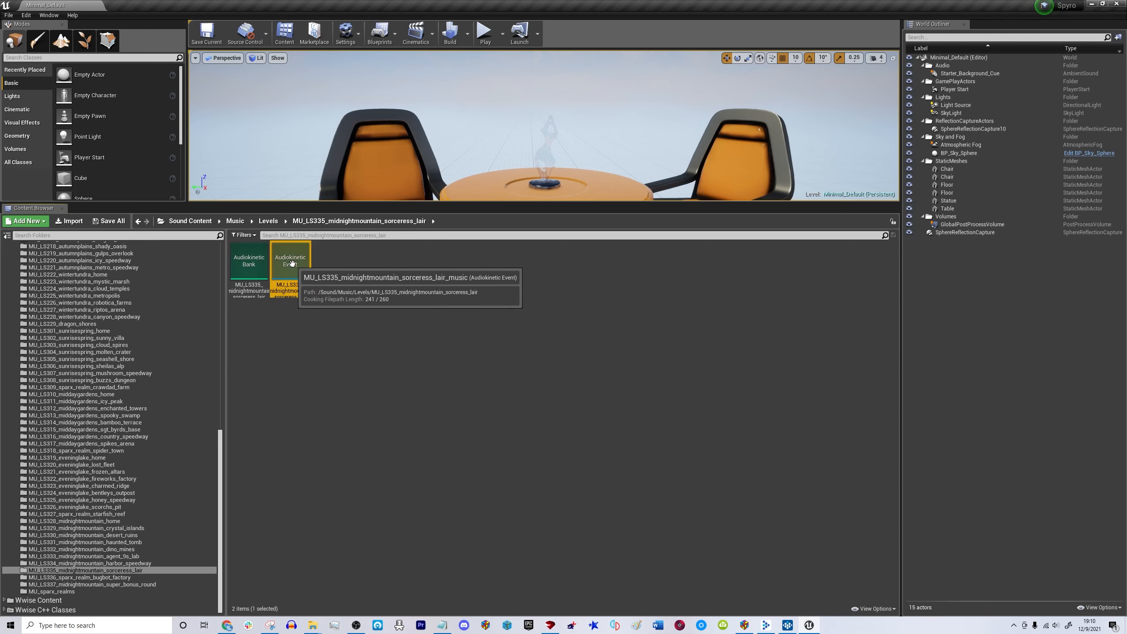
ctrl+click(248, 267)
key(Delete)
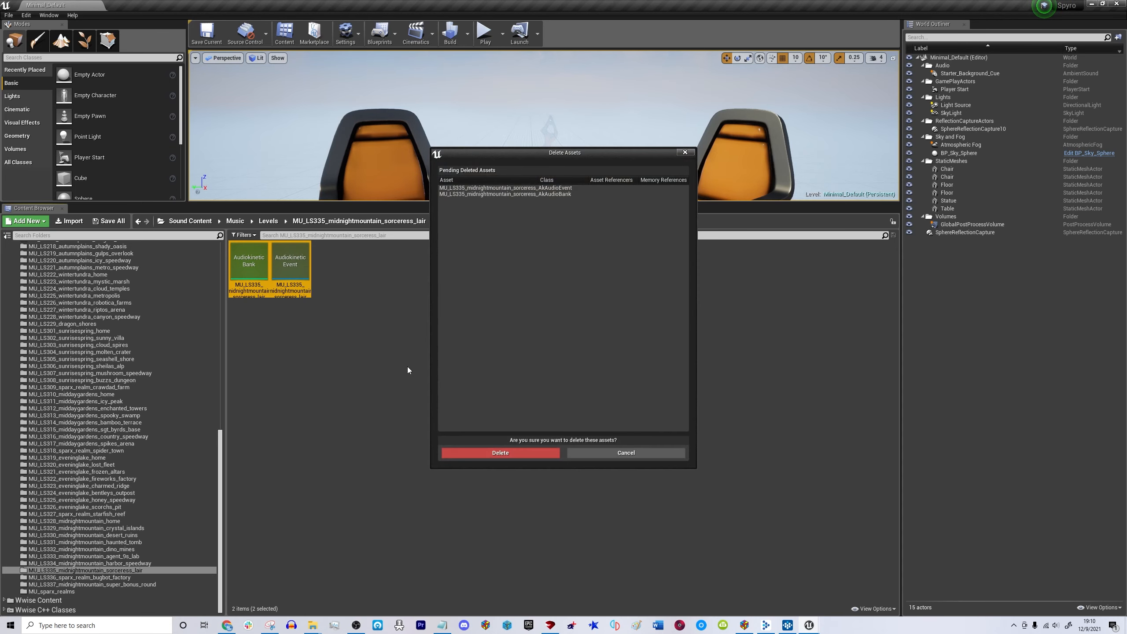
click(507, 453)
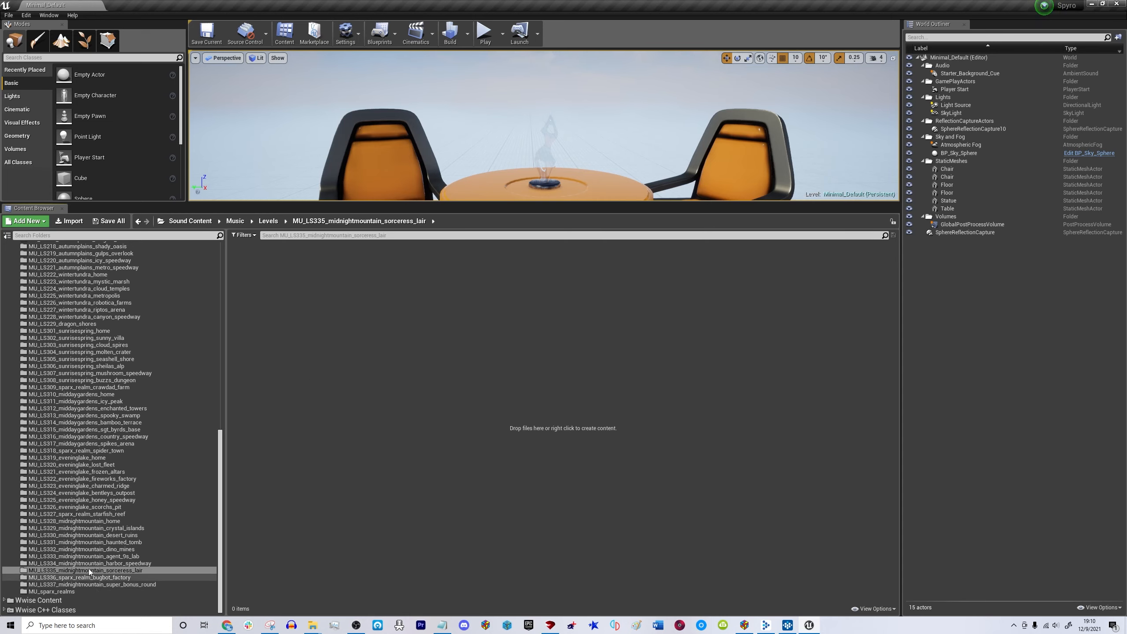
Check the bank and event assets in the Artisans level folders, including artisans_home, artisans_sunny_flight and artisans_toasty.
scroll(80, 545, up, 5)
scroll(80, 542, up, 14)
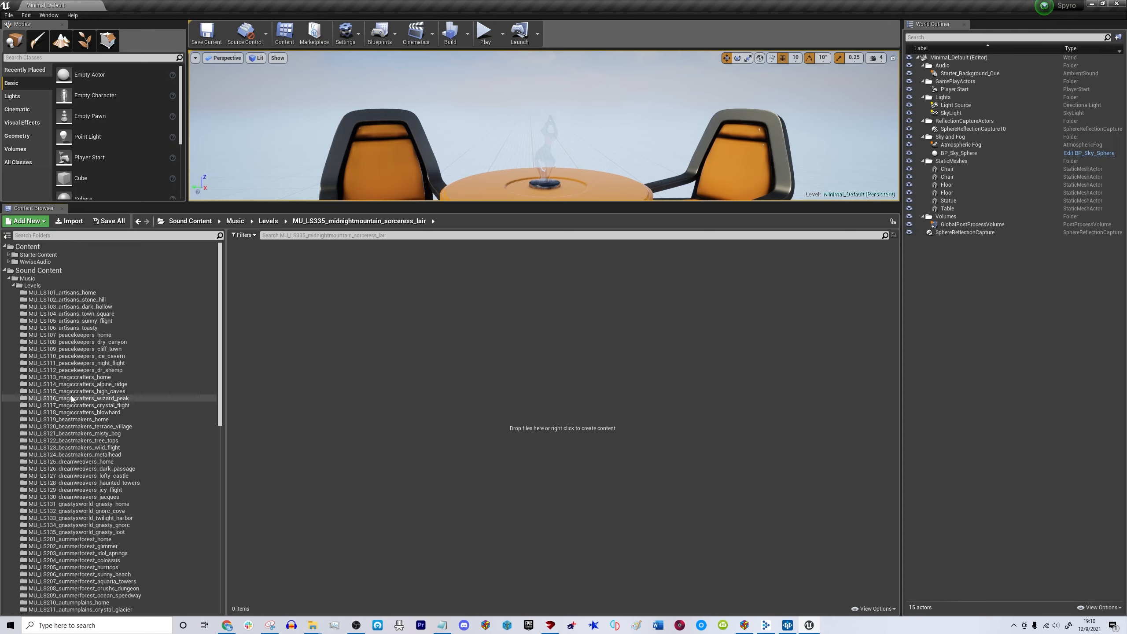
click(53, 294)
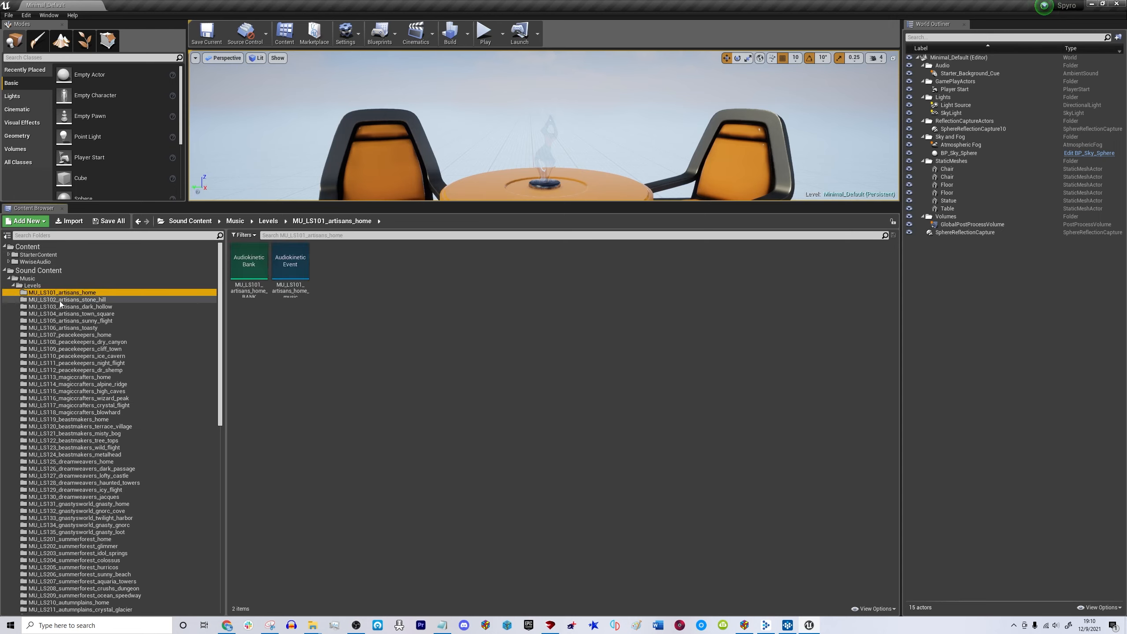
click(60, 300)
click(67, 321)
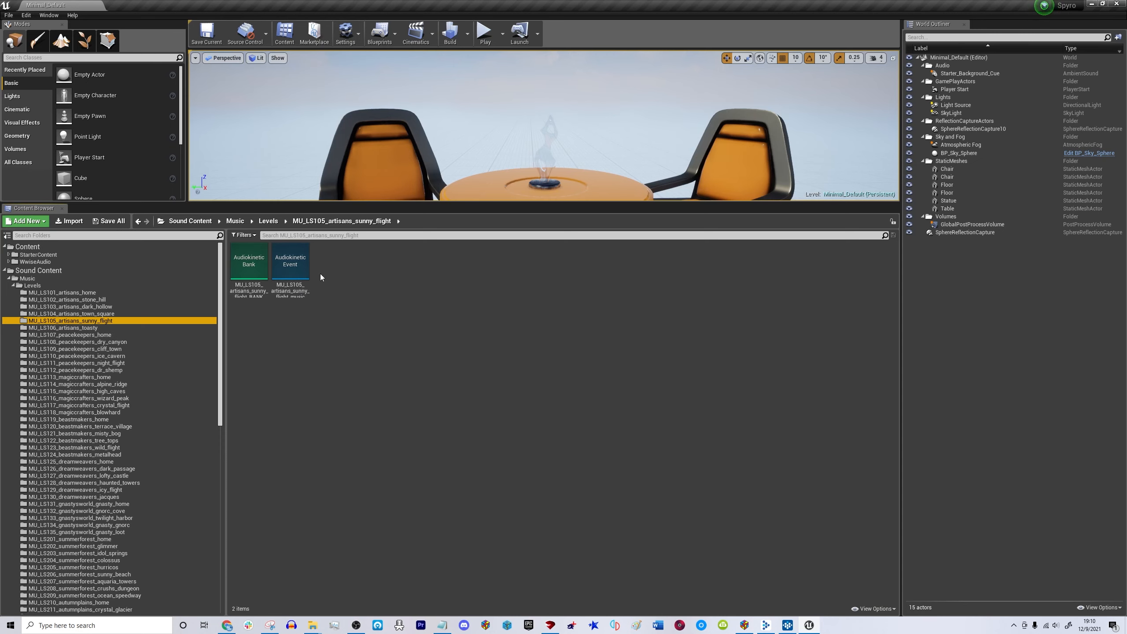
click(141, 328)
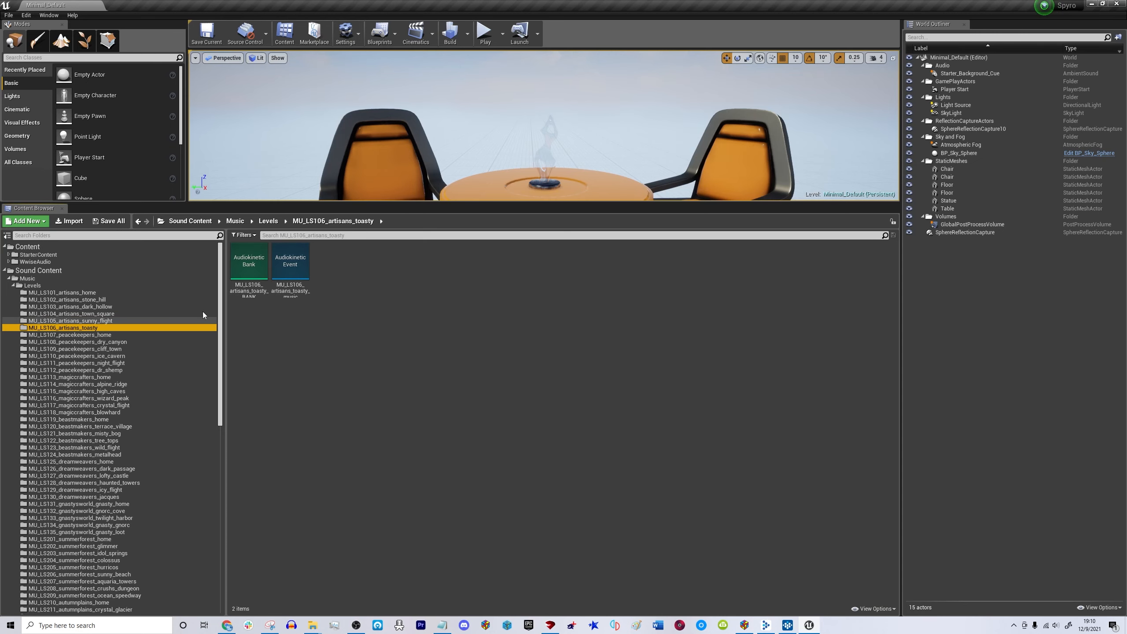
Create a new Audiokinetic Bank asset in the MU_LS335_midnightmountain_sorceress_lair folder.
scroll(150, 381, down, 15)
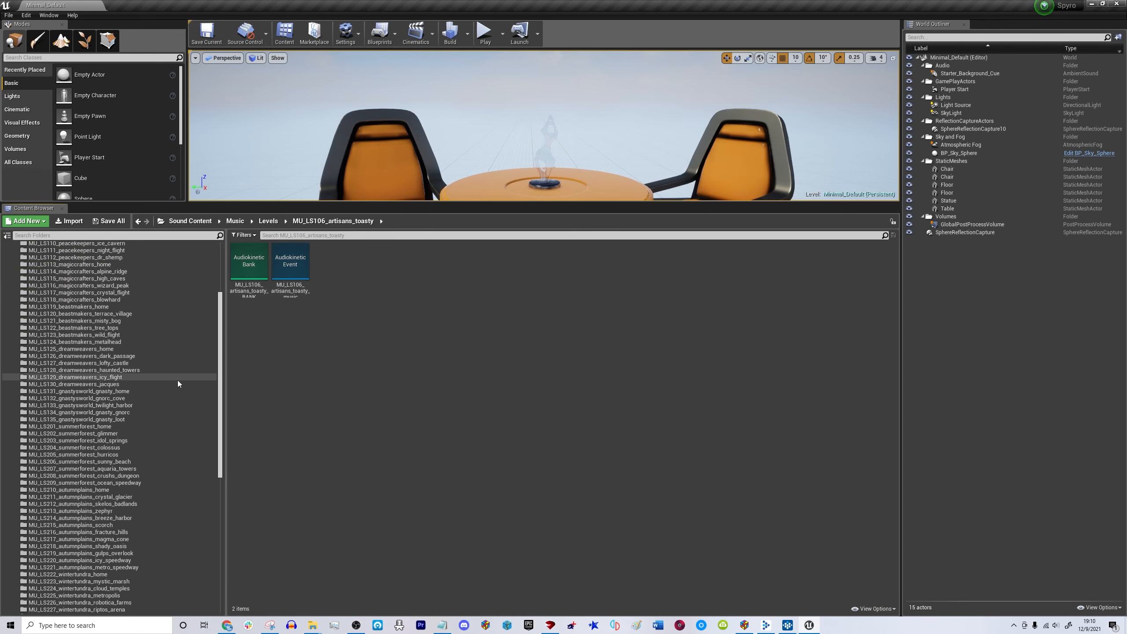
scroll(150, 381, down, 1)
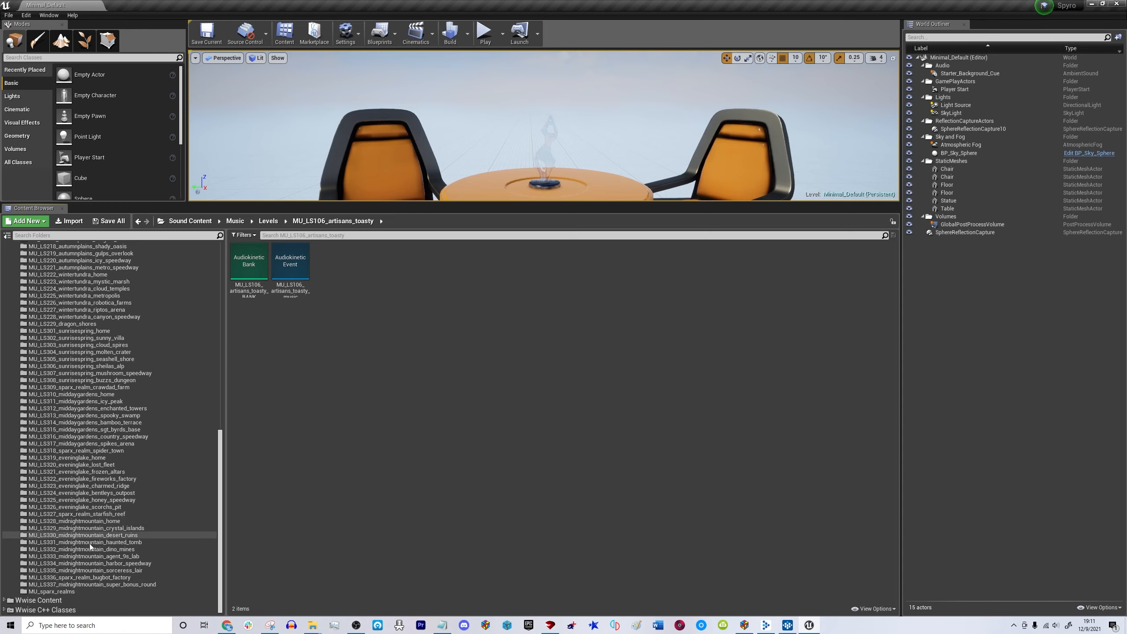
click(101, 571)
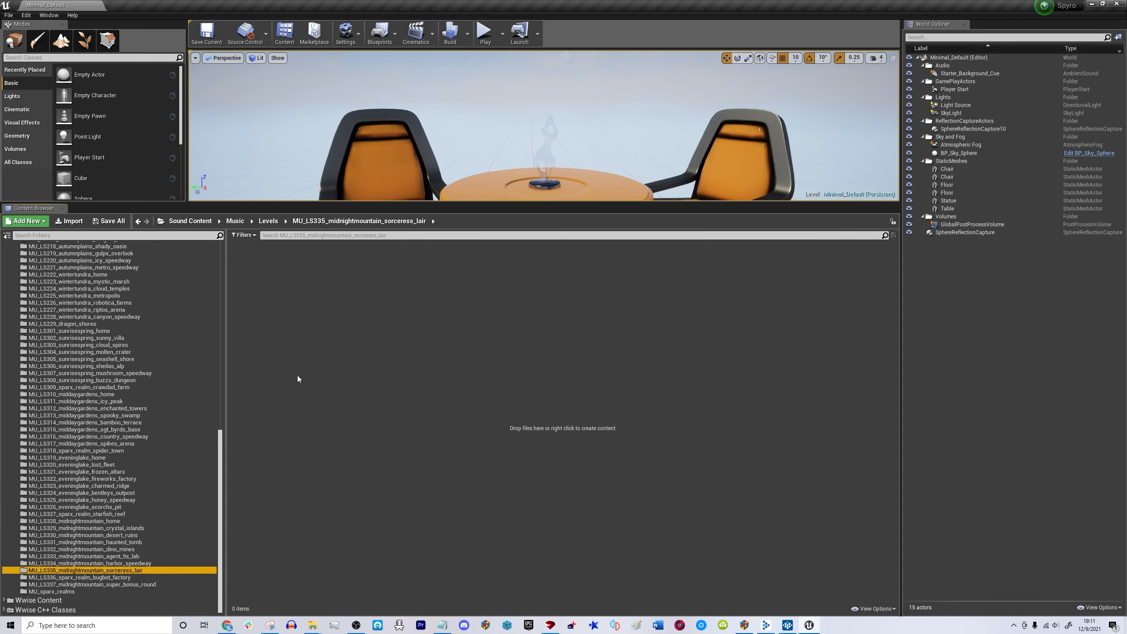
right_click(287, 285)
mouse_move(352, 479)
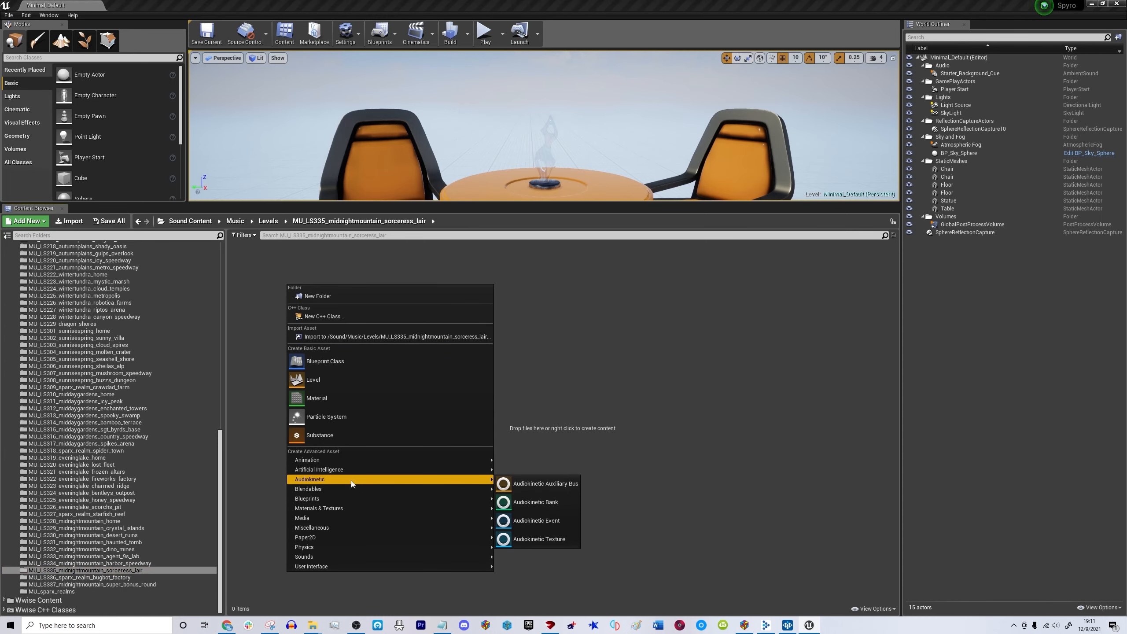
click(516, 504)
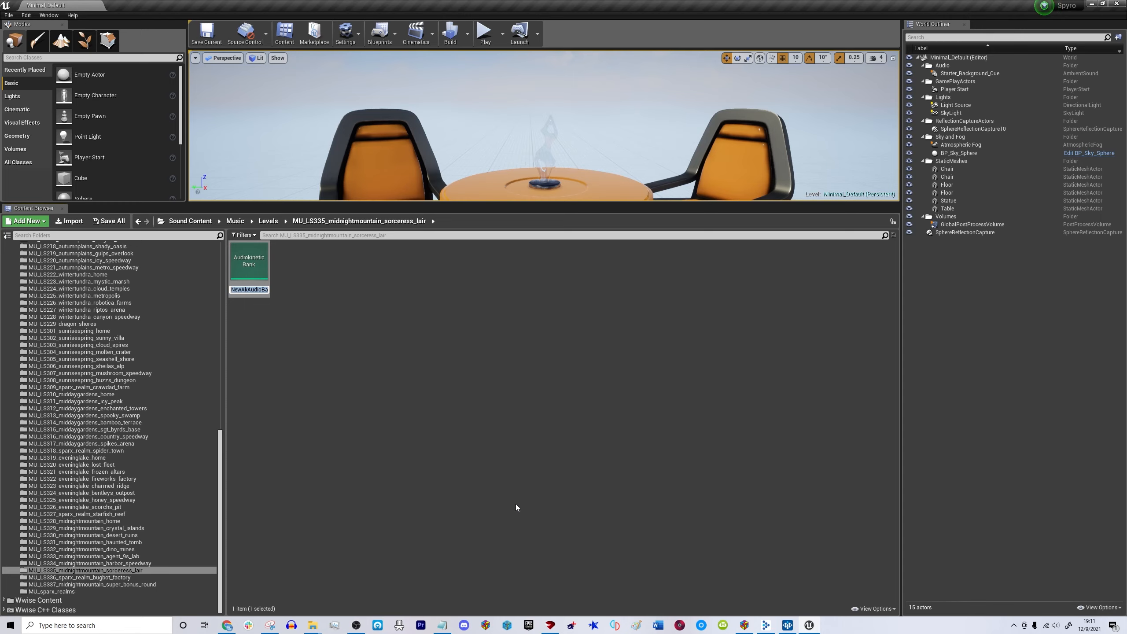
Copy the title MU_LS335_midnightmountain_sorceress_lair from ReignitedMUTitles.txt in Notepad and return to Unreal Engine.
click(442, 625)
scroll(430, 355, down, 20)
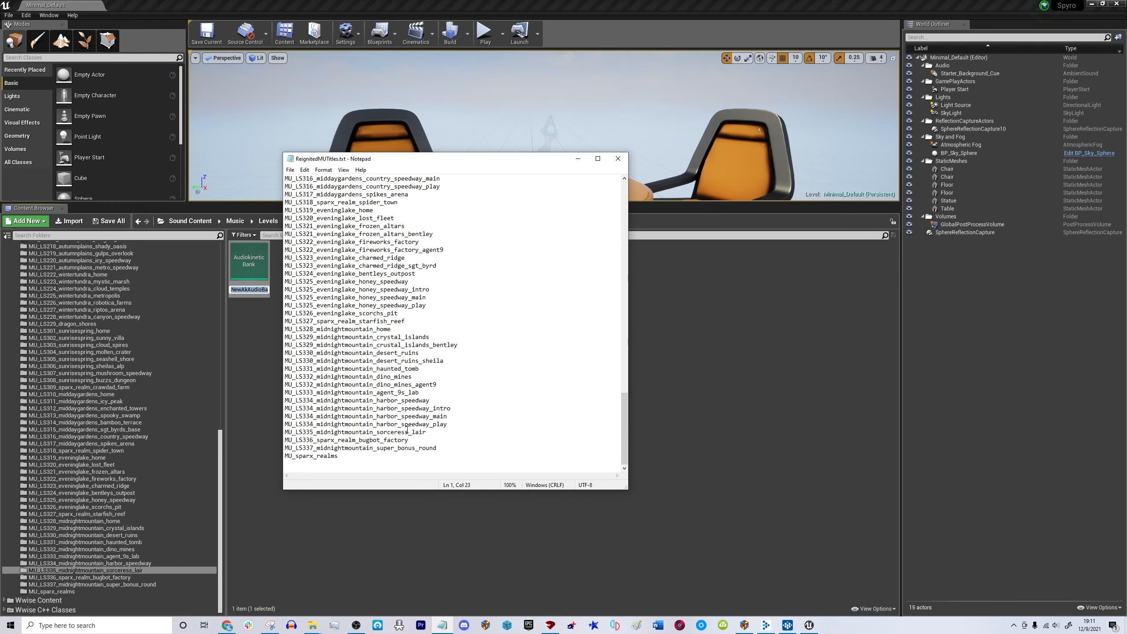
double_click(404, 432)
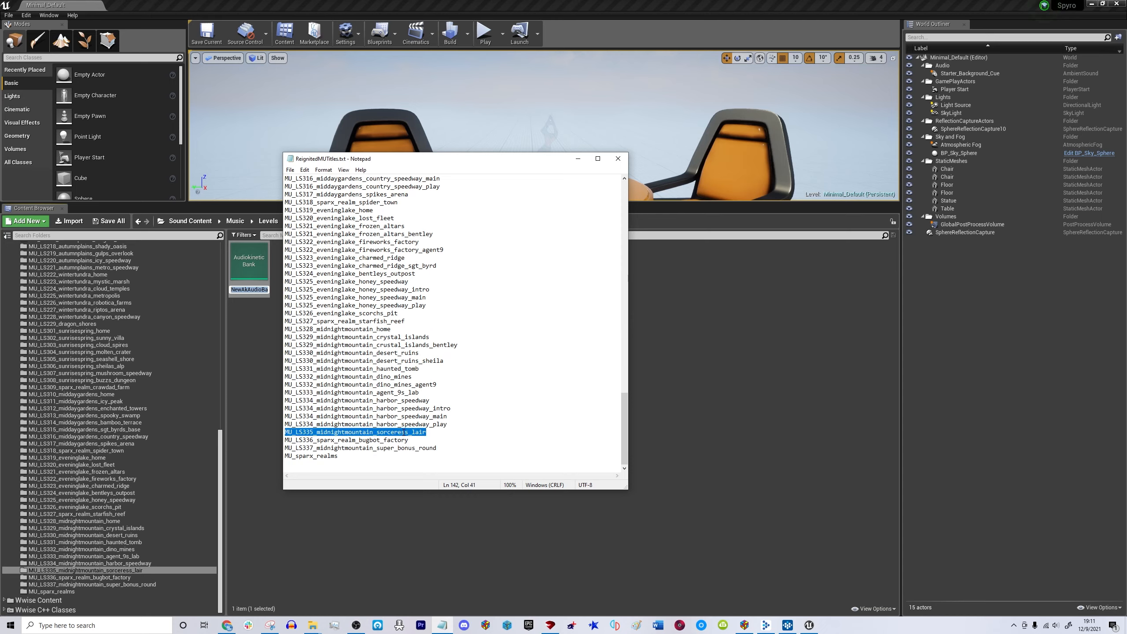
click(578, 161)
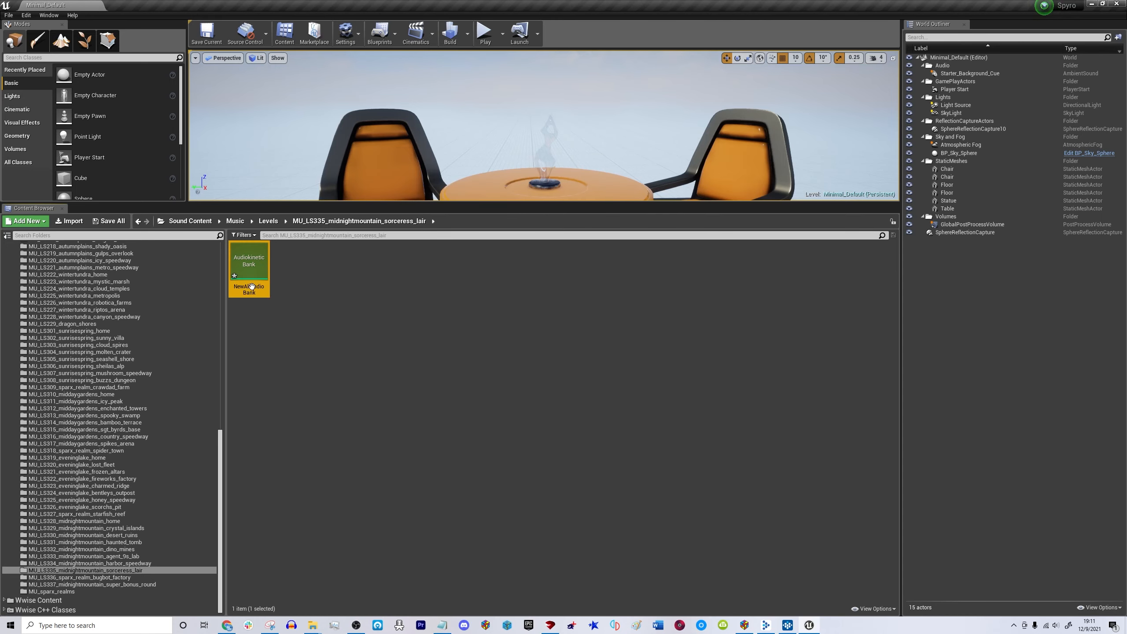
Rename the new Audiokinetic Bank as MU_LS335_midnightmountain_sorceress_lair_BANK.
right_click(242, 289)
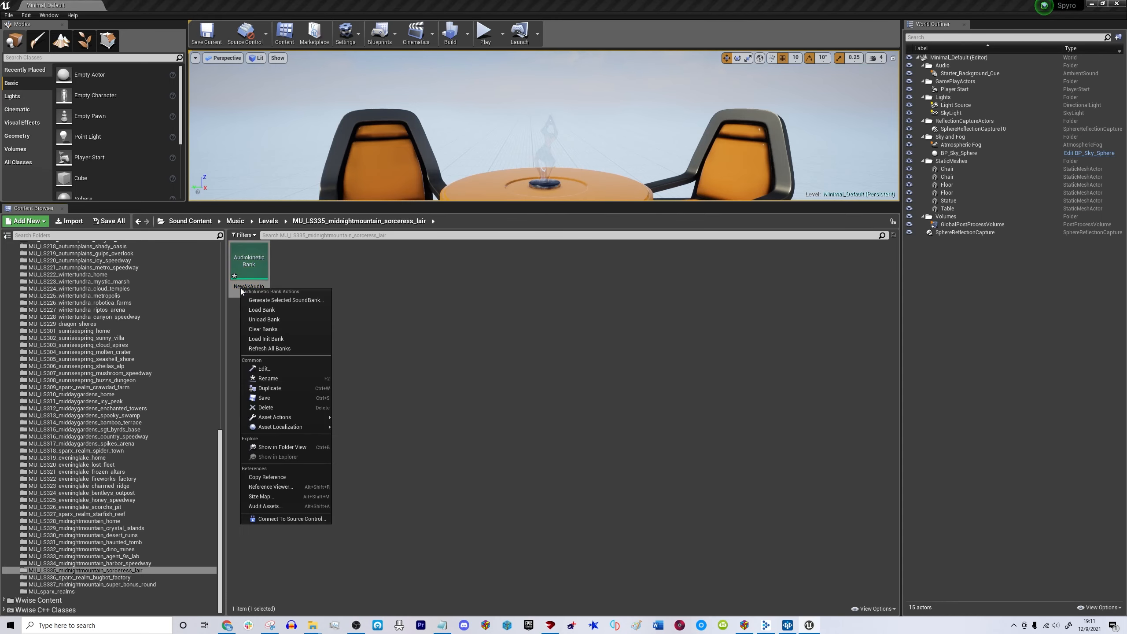
click(268, 378)
key(ctrl+v)
text(_BANK)
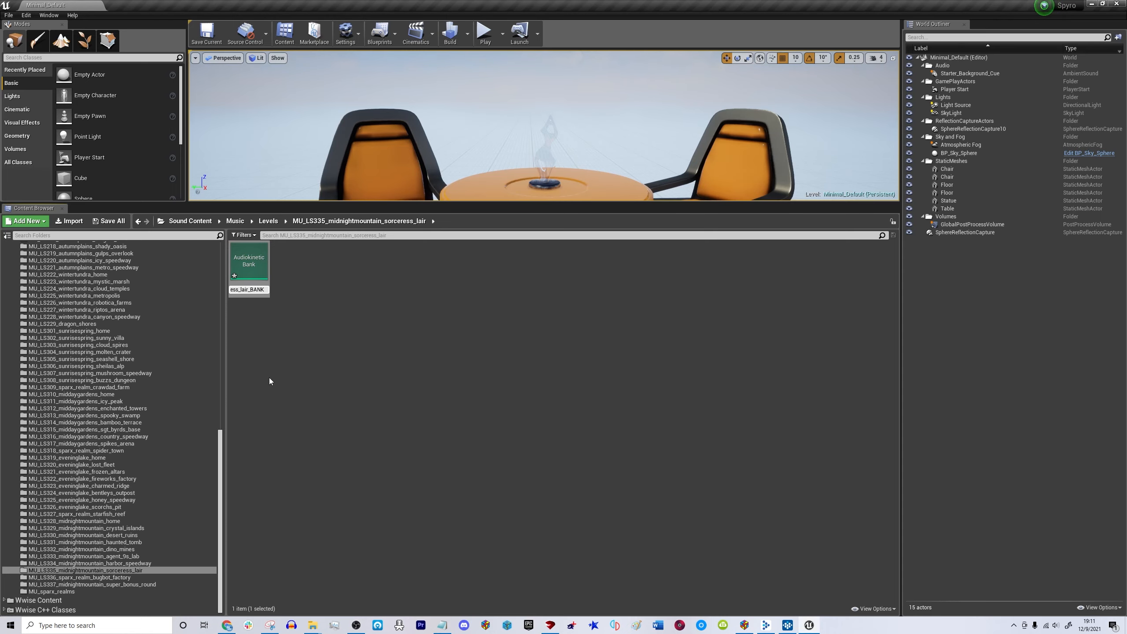
key(Return)
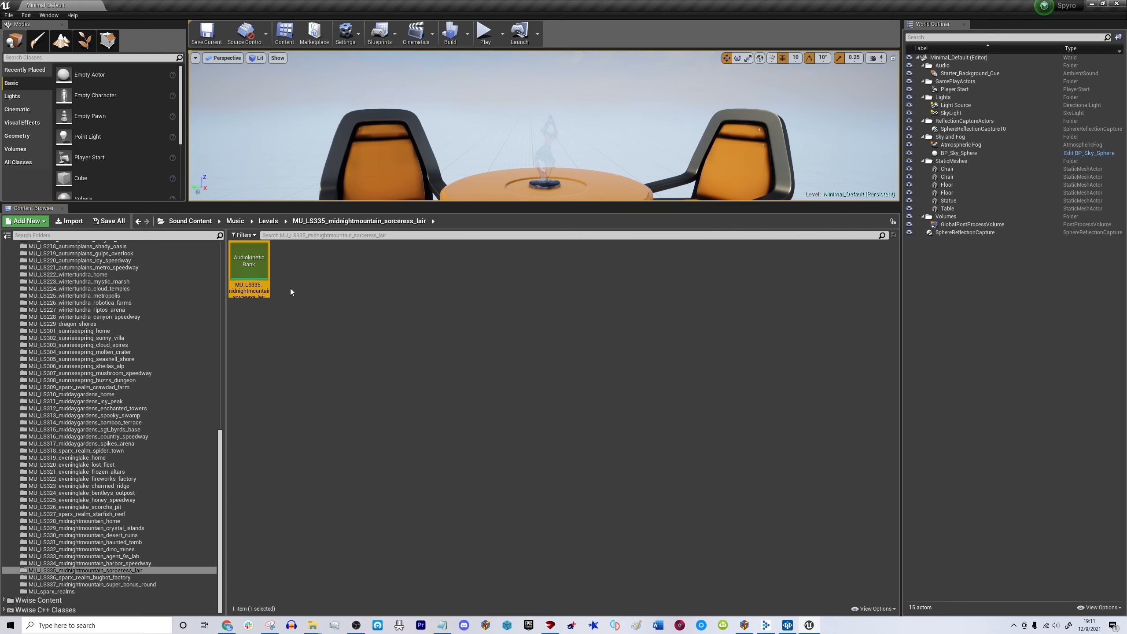
Create an Audiokinetic Event asset beside the bank and name it MU_LS335_midnightmountain_sorceress_lair_music.
right_click(301, 267)
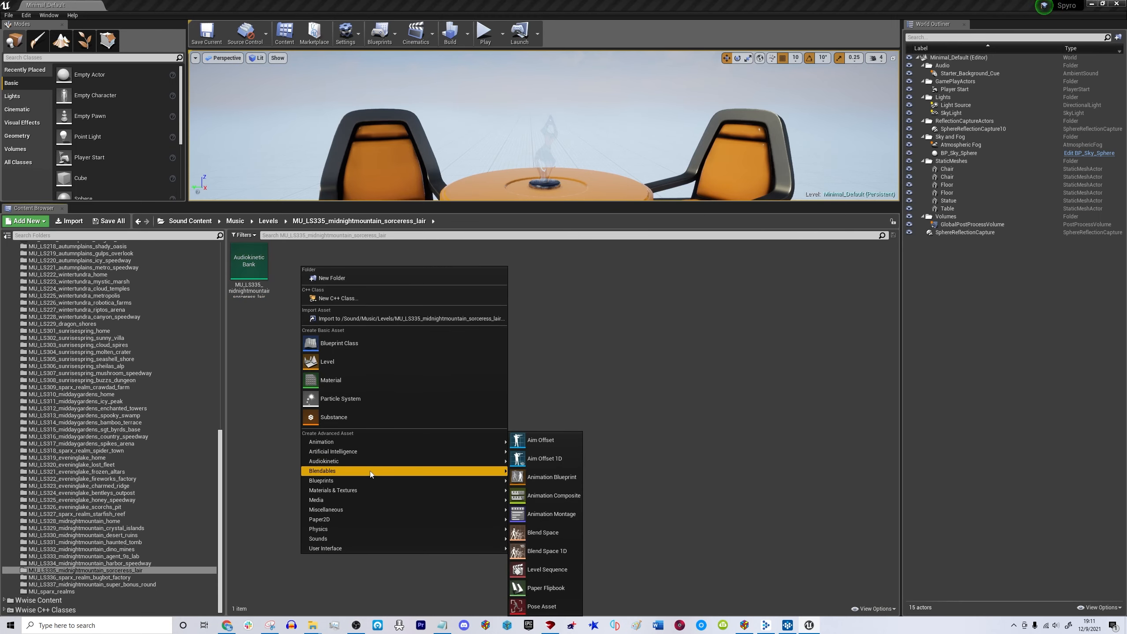
mouse_move(365, 461)
click(550, 504)
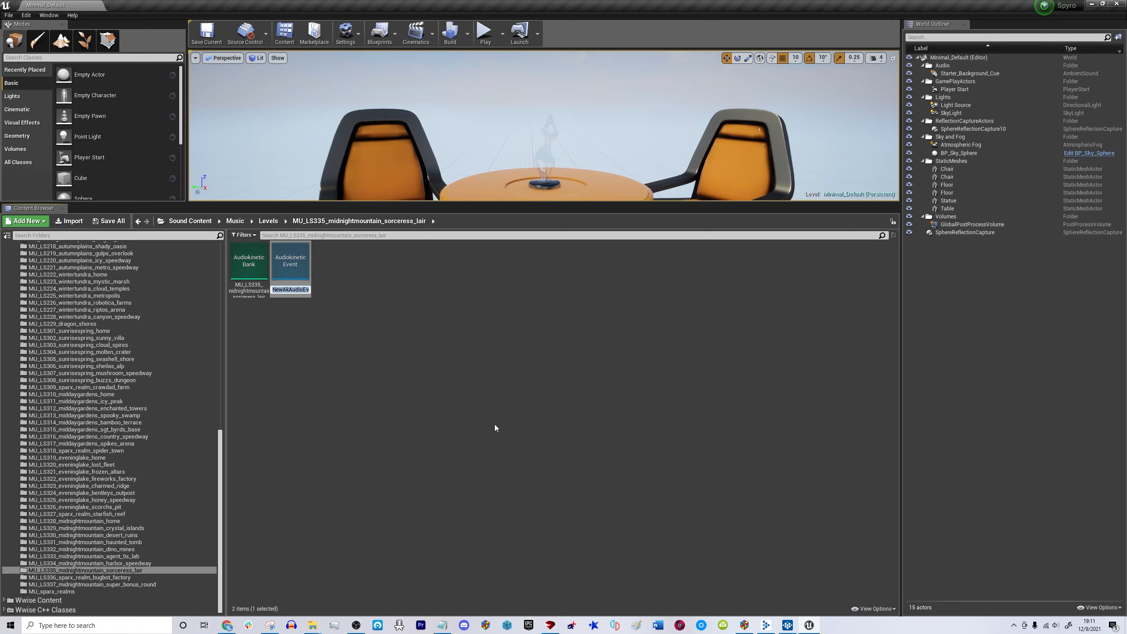
key(ctrl+v)
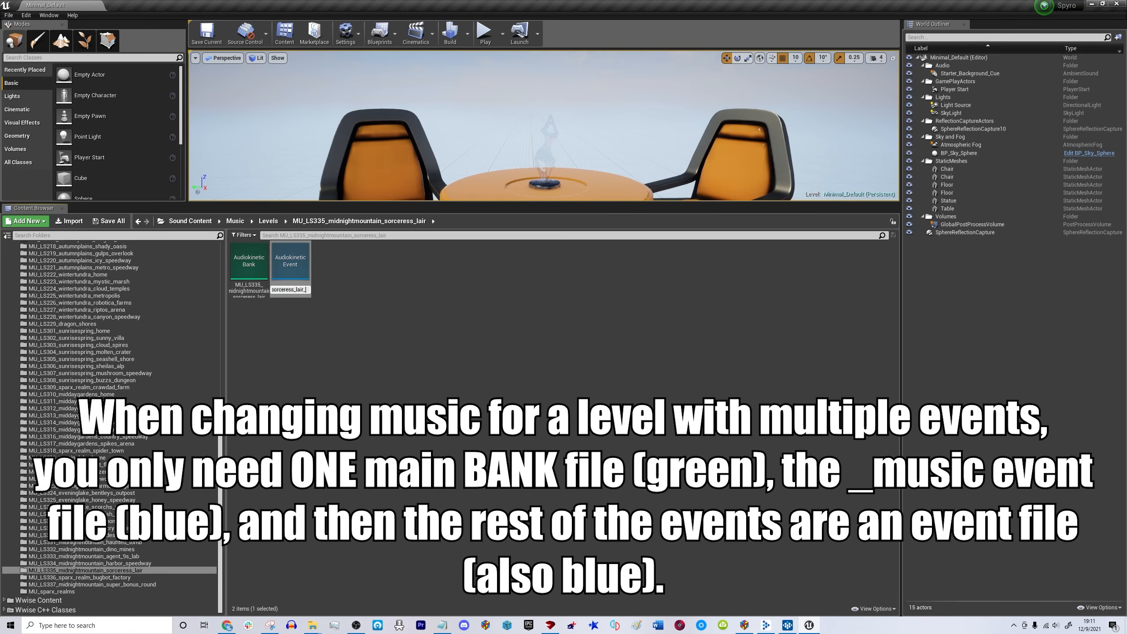
key(Return)
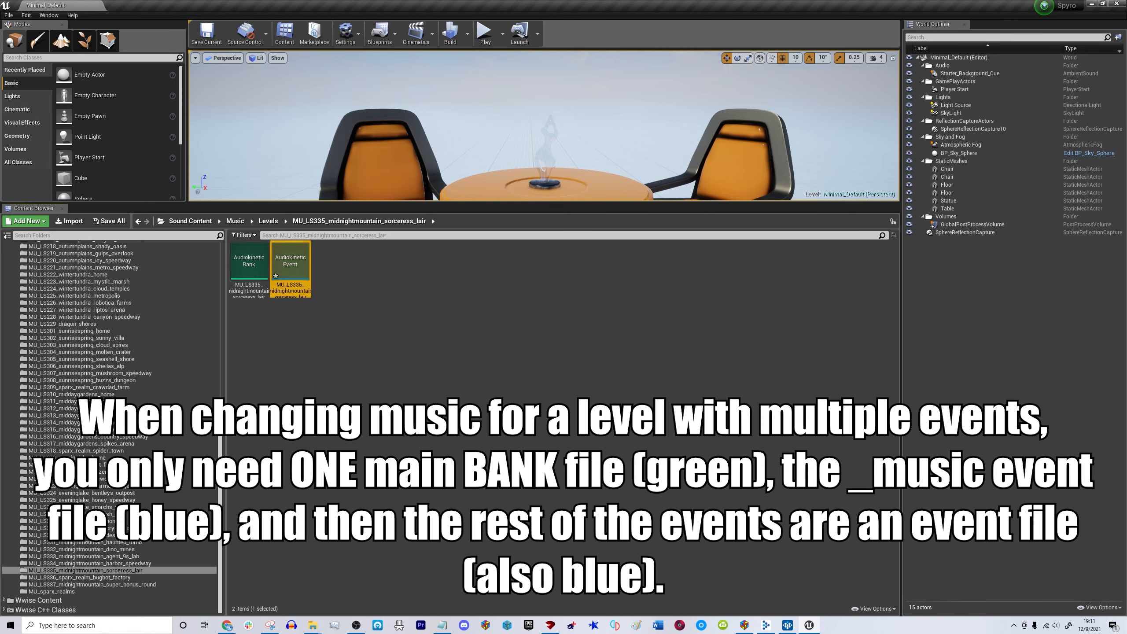
Open the Sorceress Lair bank asset, save it, and close its editor.
double_click(248, 262)
click(362, 189)
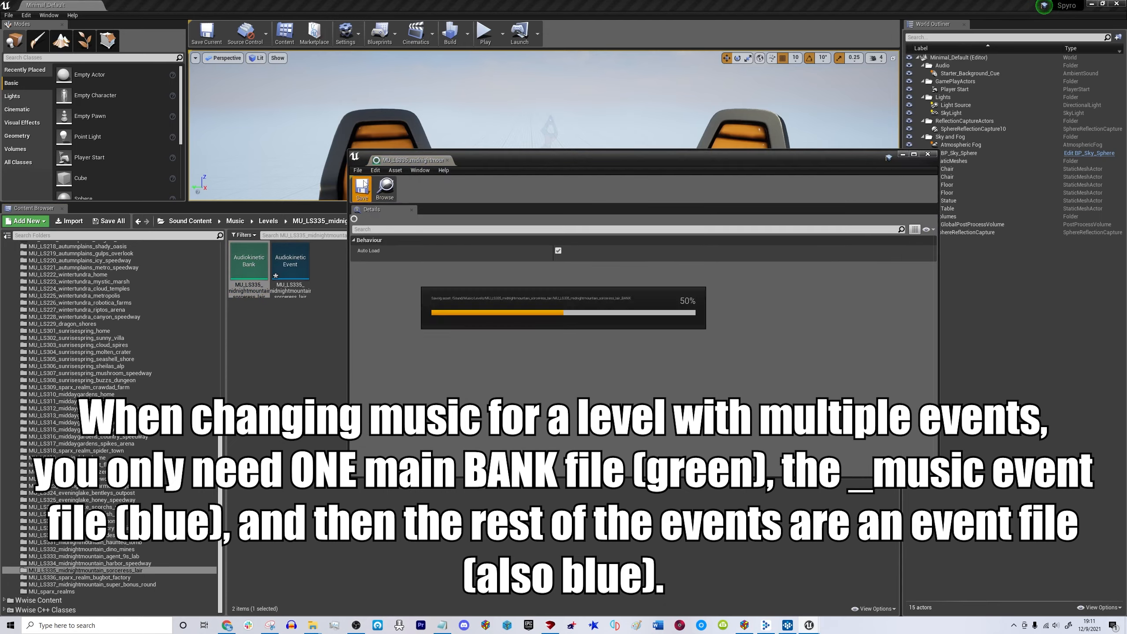
click(926, 155)
Open the Sorceress Lair music event and set its Required Bank to MU_LS335_midnightmountain_sorceress_lair_BANK.
double_click(291, 266)
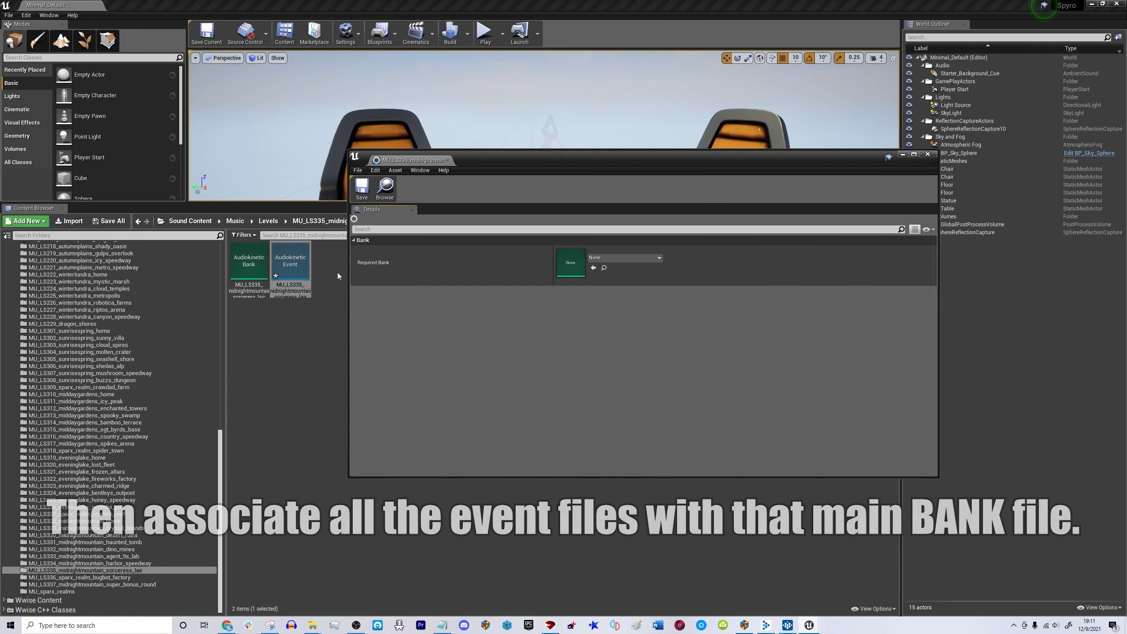
click(620, 256)
text(sorcer)
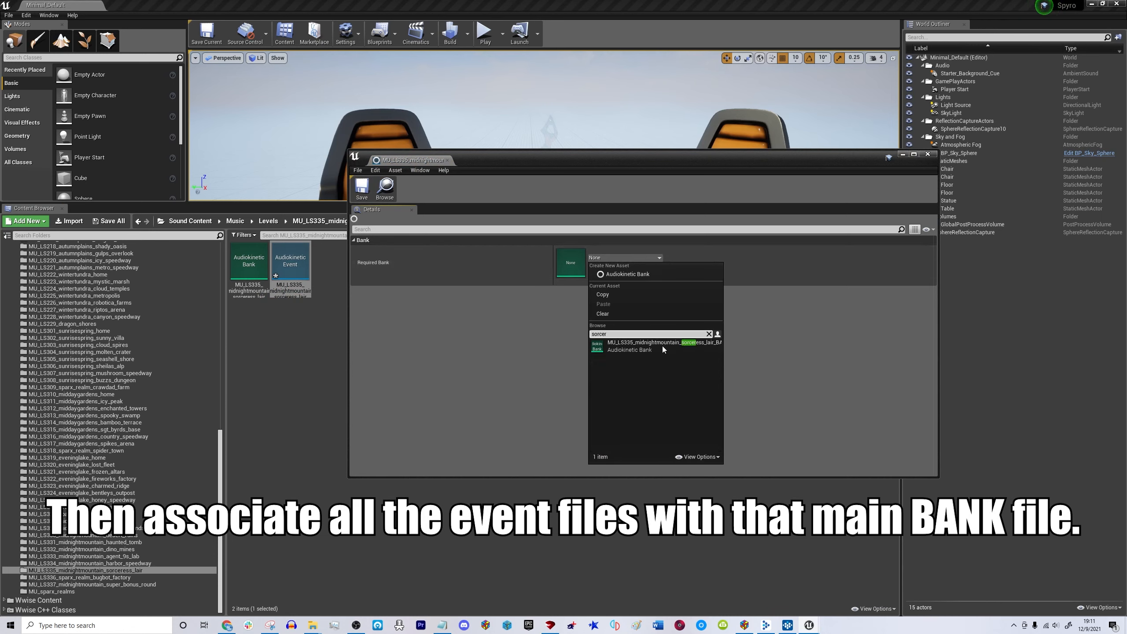
click(662, 346)
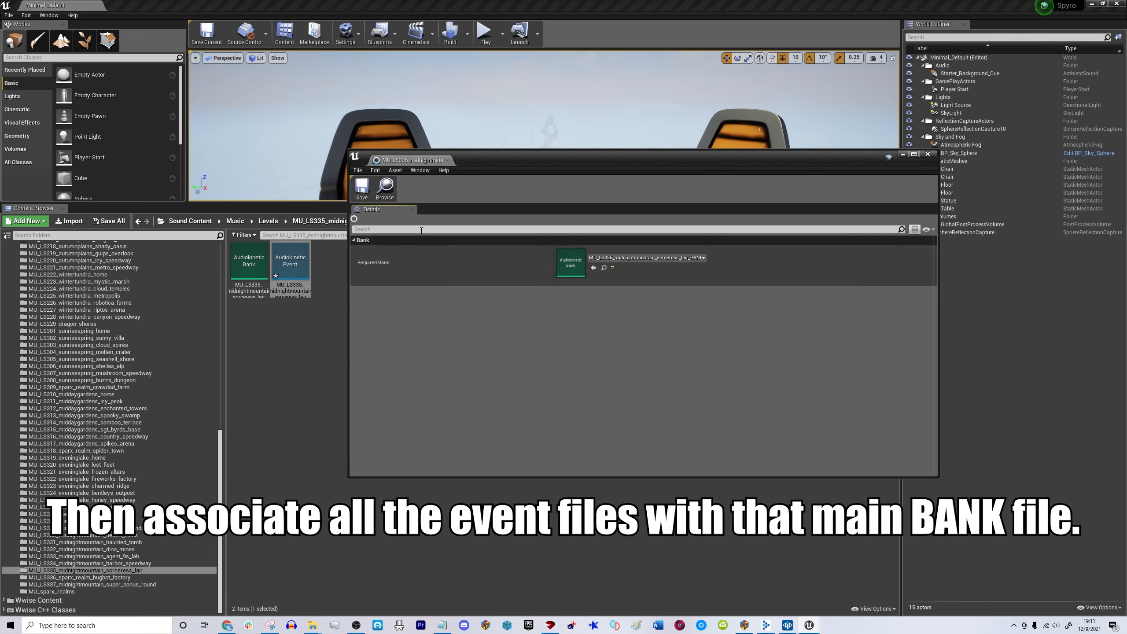
Save the Sorceress Lair music event and close its editor window.
click(361, 191)
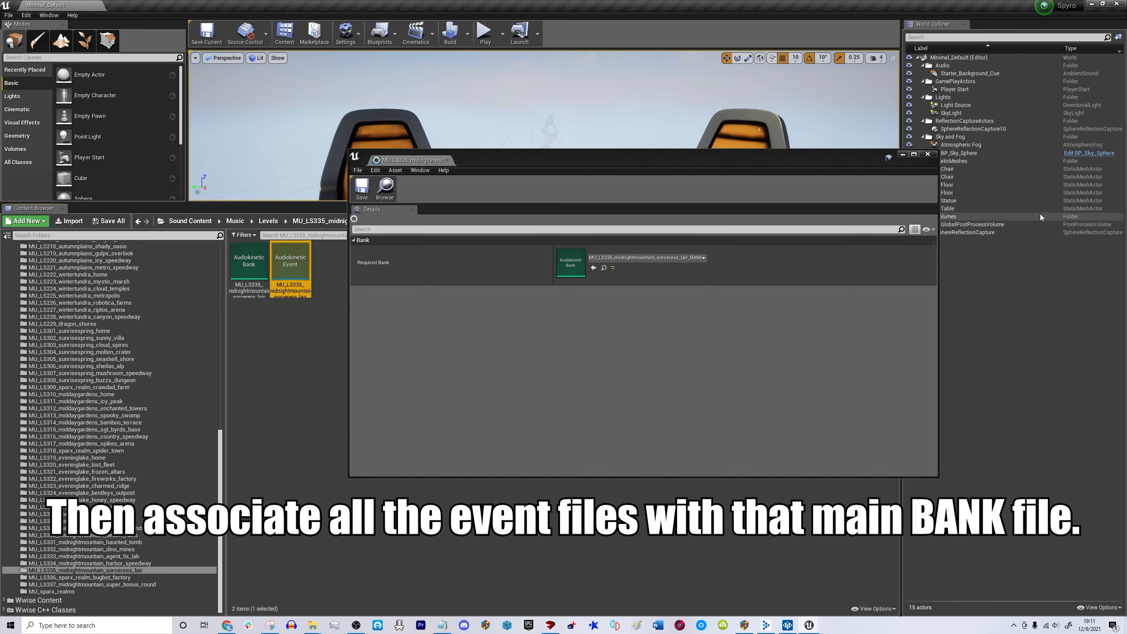
click(928, 154)
click(466, 344)
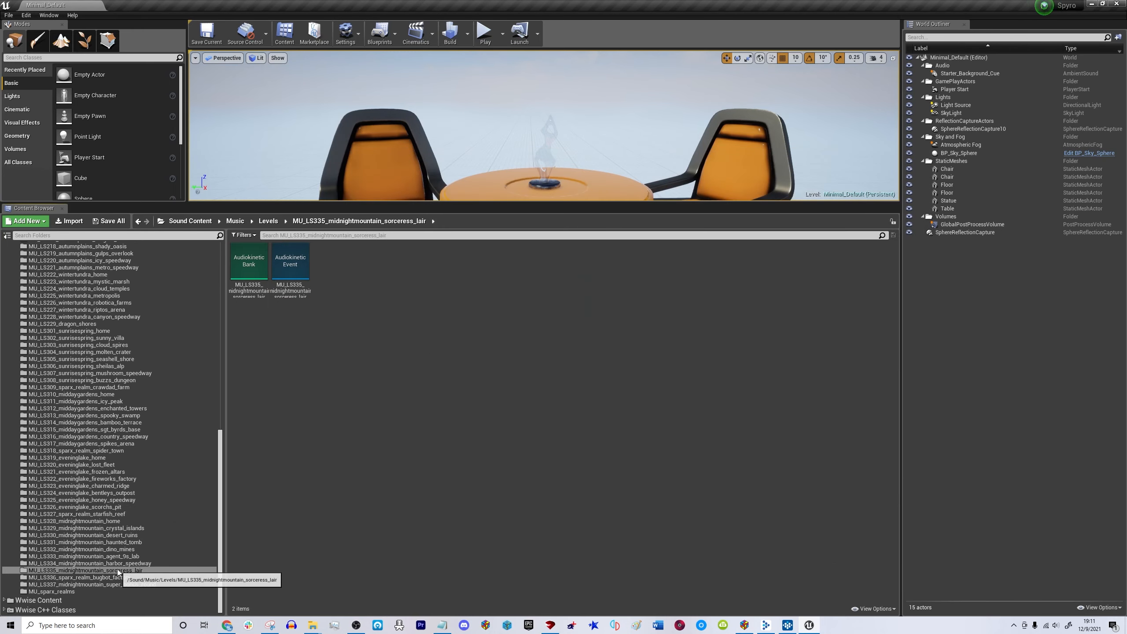
Cook the Spyro project's content for Windows and close the Unreal Editor.
click(8, 15)
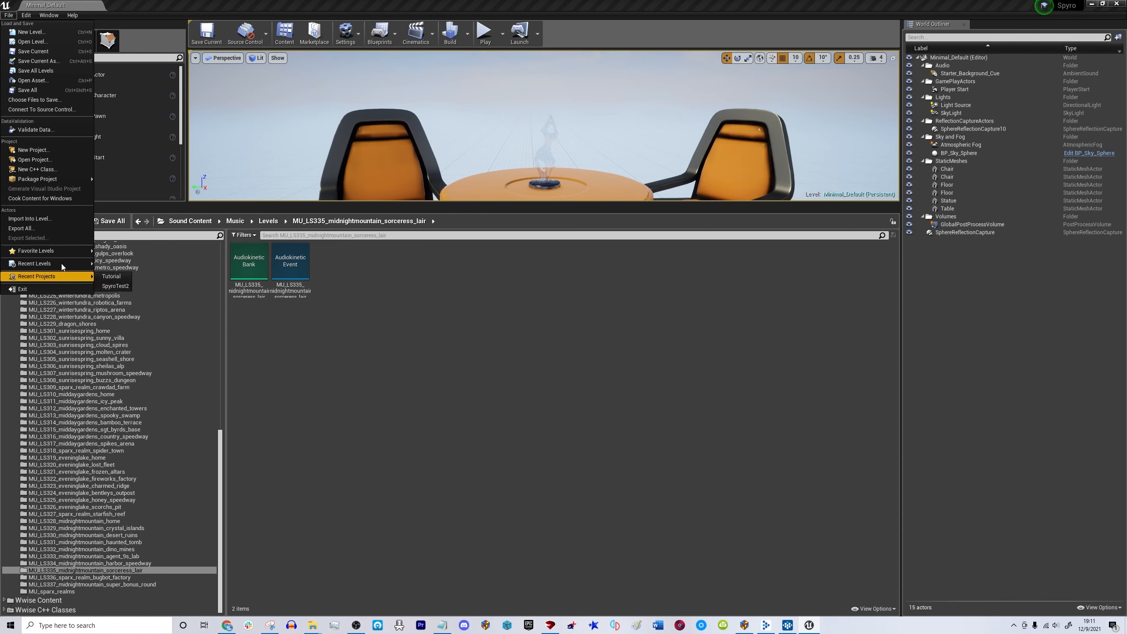
click(48, 201)
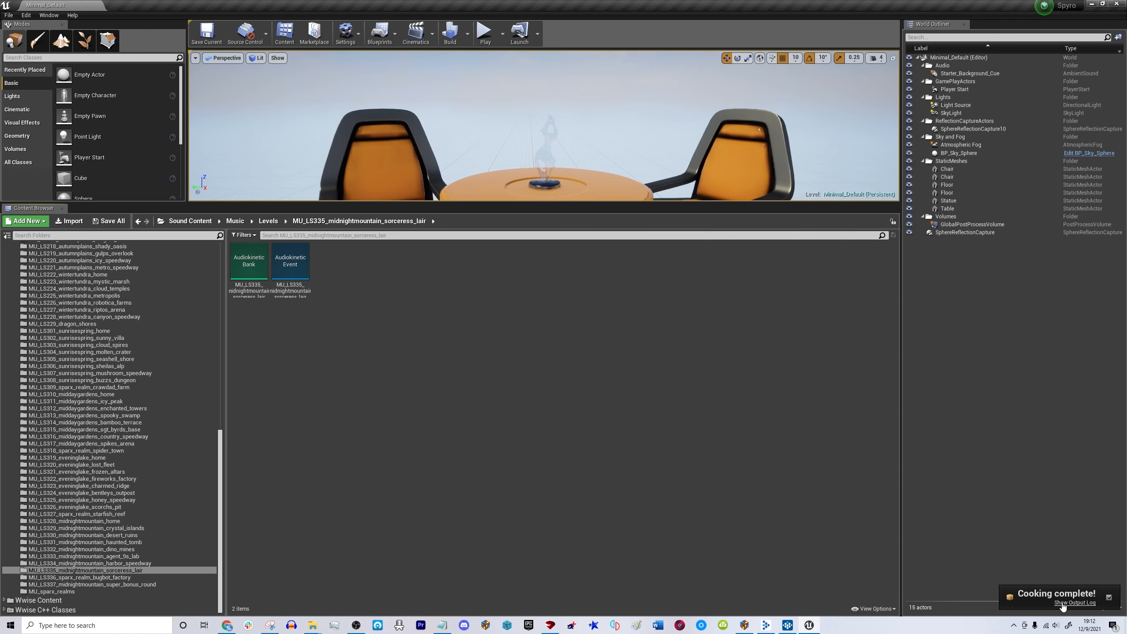
scroll(120, 442, up, 15)
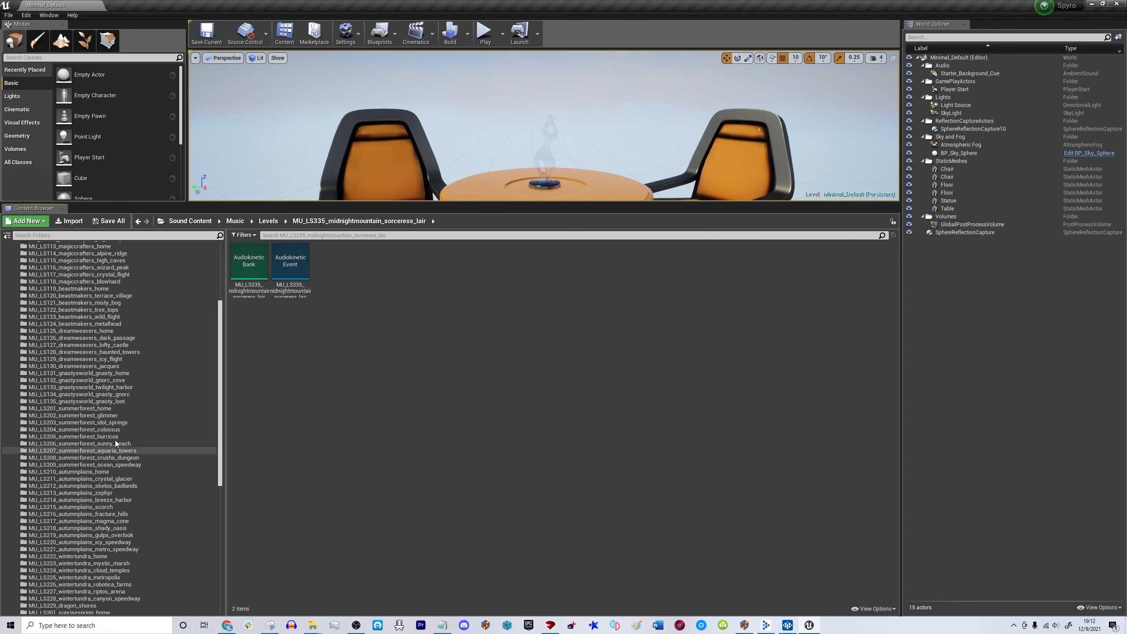
click(68, 293)
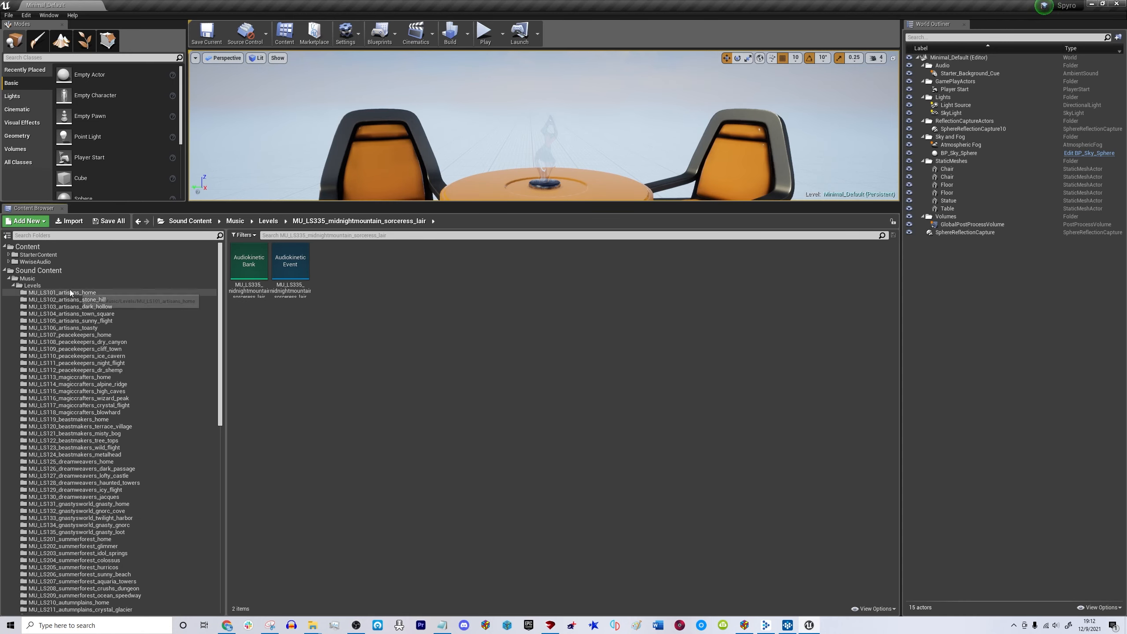
click(1119, 5)
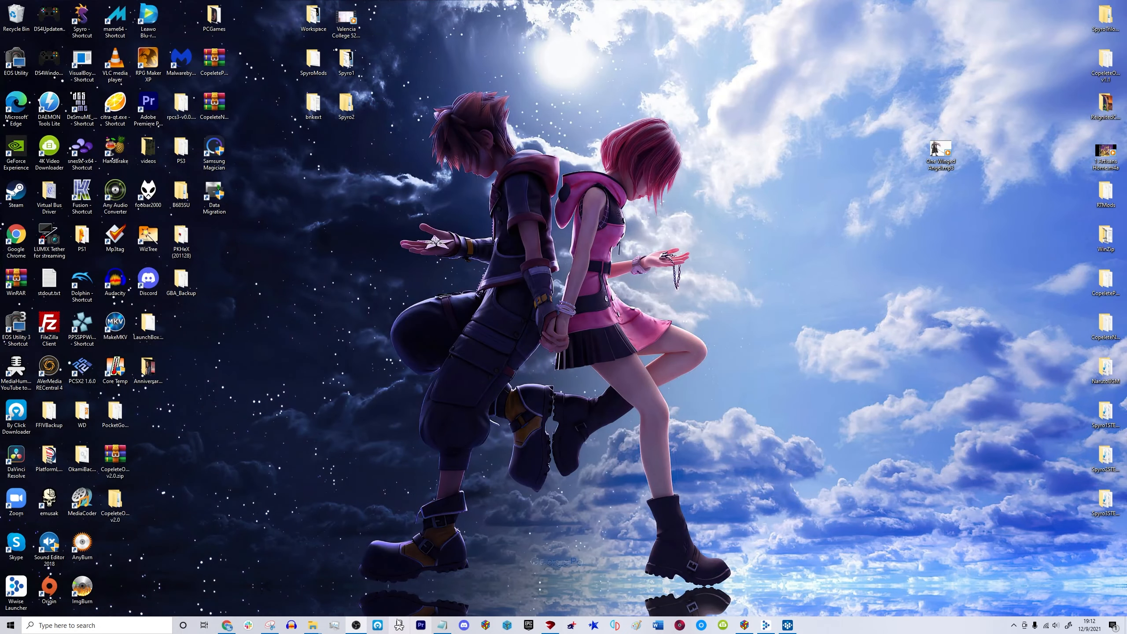
Switch to the File Explorer window showing the cooked Spyro folder and navigate from there to Documents > Unreal Projects.
click(314, 627)
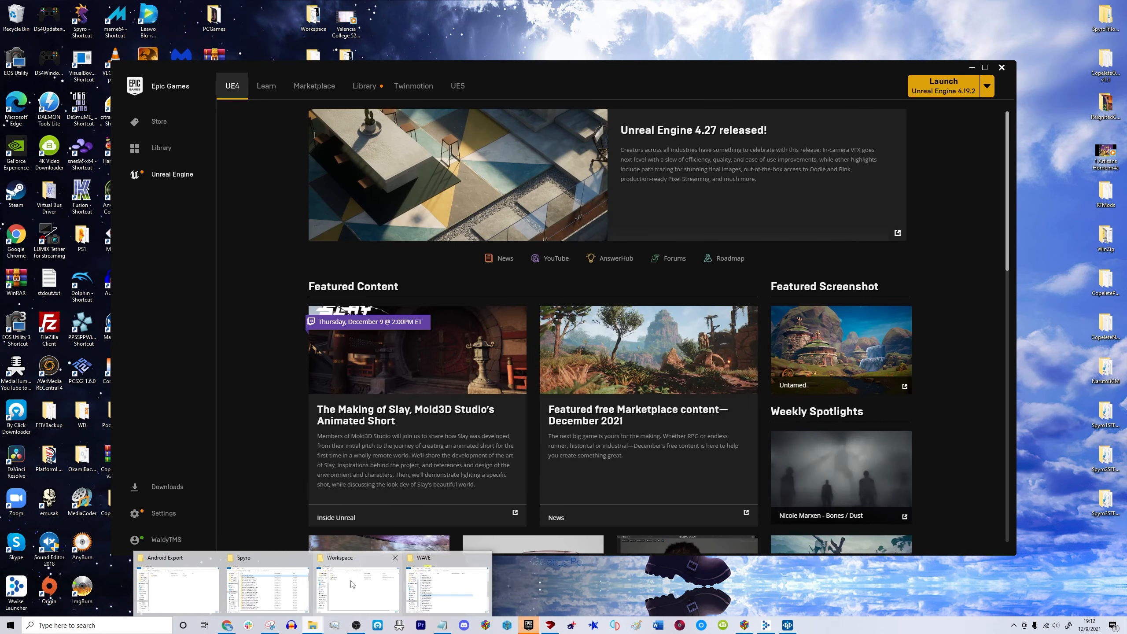
click(285, 569)
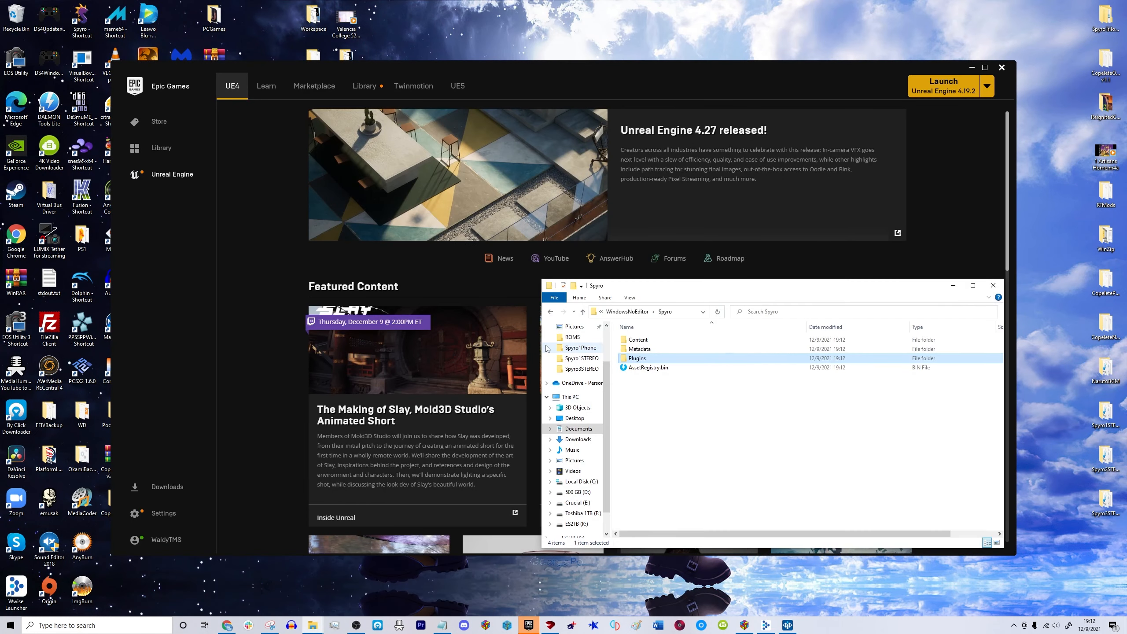
click(551, 312)
click(551, 312)
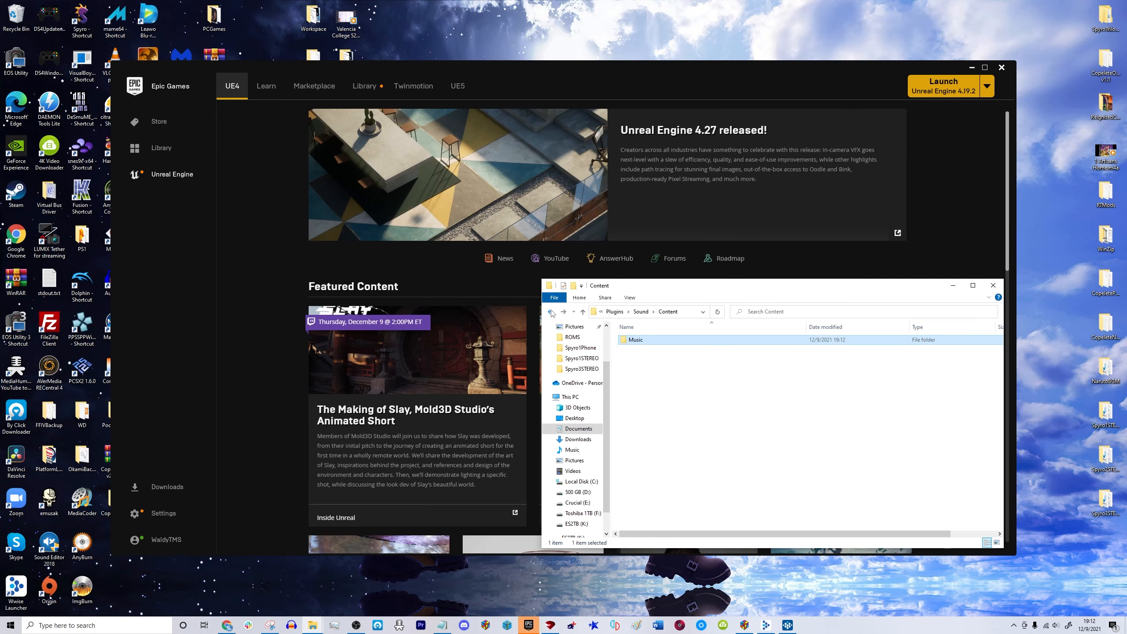
click(551, 312)
click(552, 312)
click(551, 312)
click(552, 312)
click(552, 312)
click(551, 312)
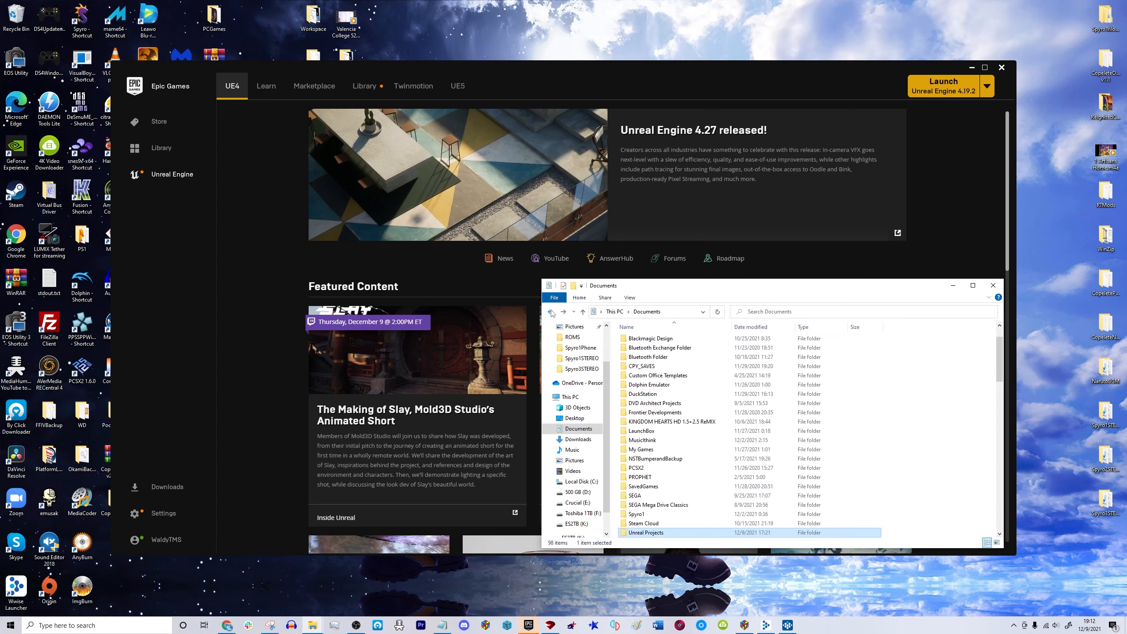
scroll(644, 364, down, 5)
double_click(647, 395)
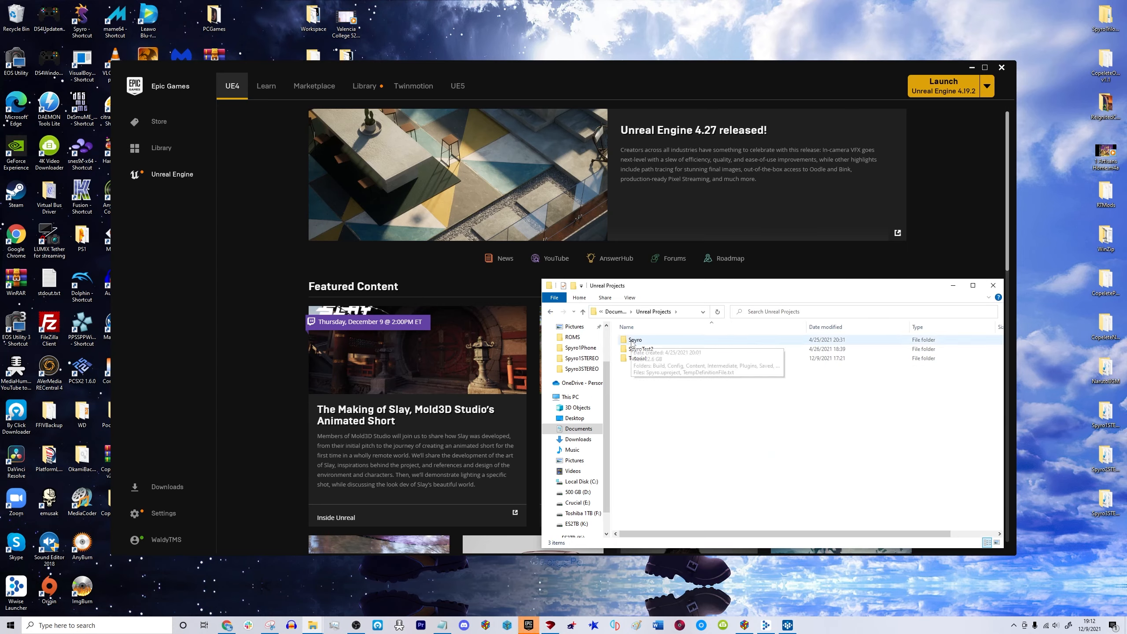
Open Spyro > Spyro_WwiseProject > GeneratedSoundBanks > Windows and select the MU_LS335_midnightmountain_sorceress_lair .bnk file.
double_click(636, 340)
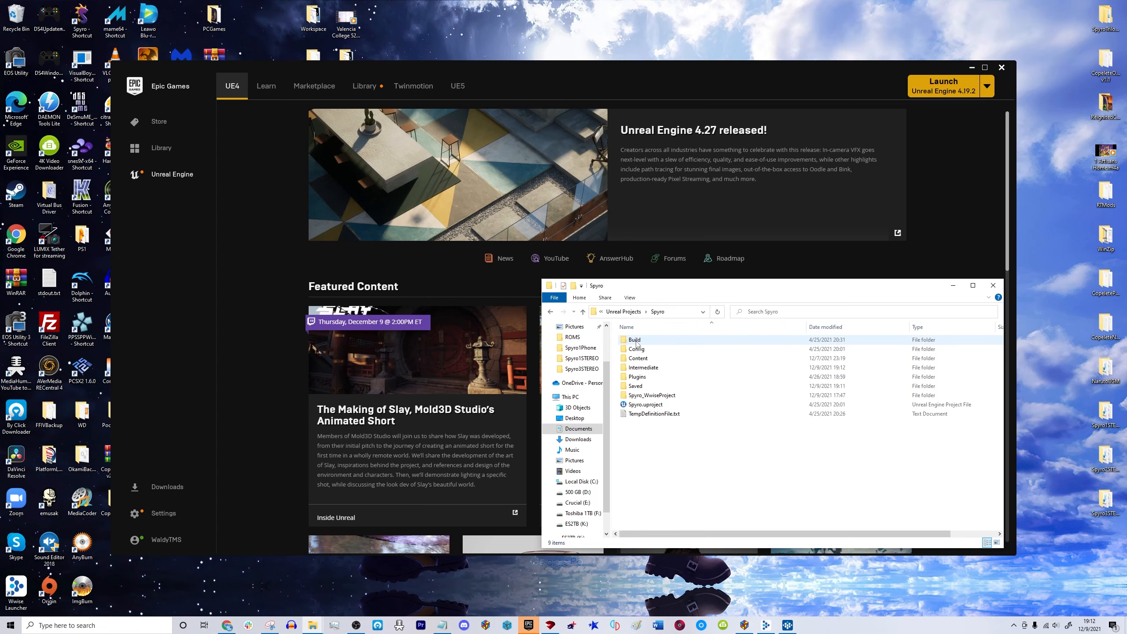
double_click(642, 399)
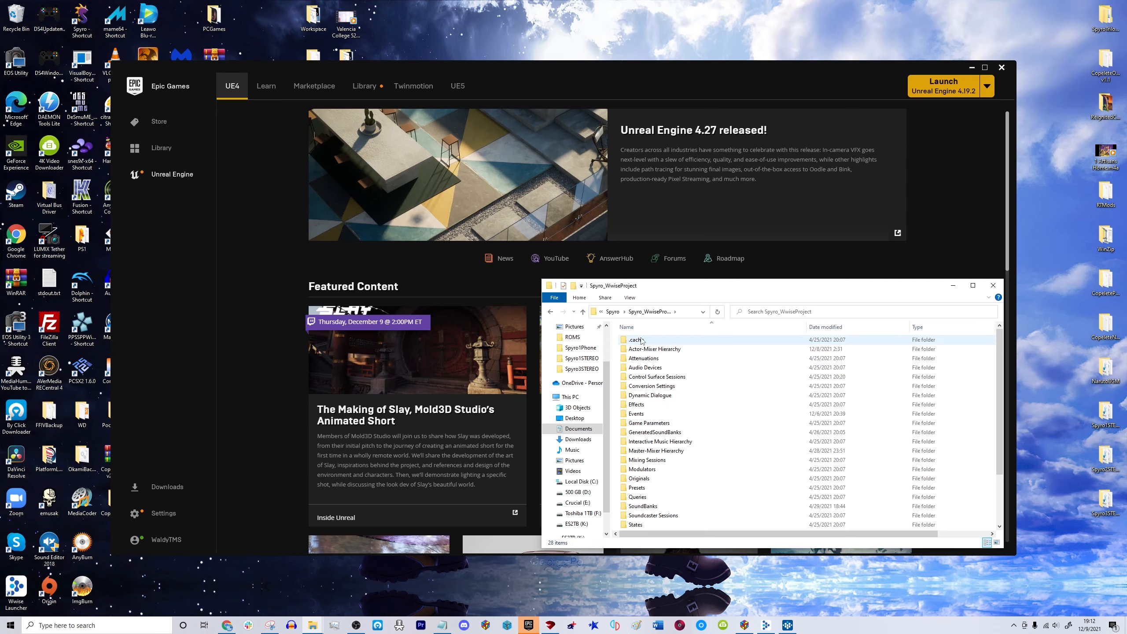
double_click(651, 432)
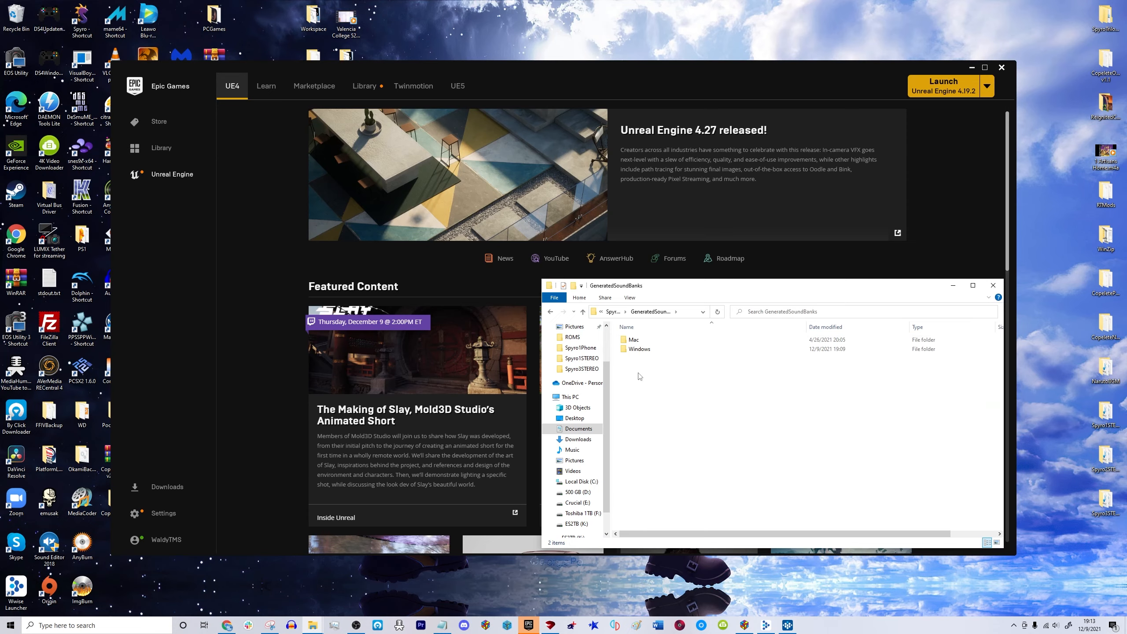
double_click(638, 349)
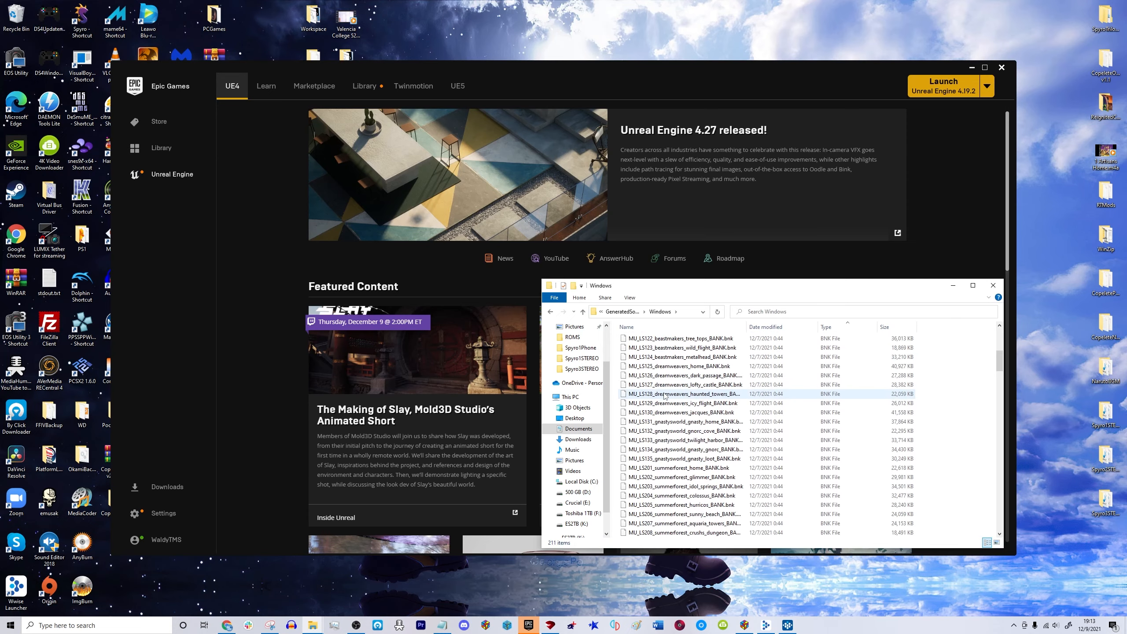
scroll(663, 395, down, 12)
scroll(663, 396, up, 8)
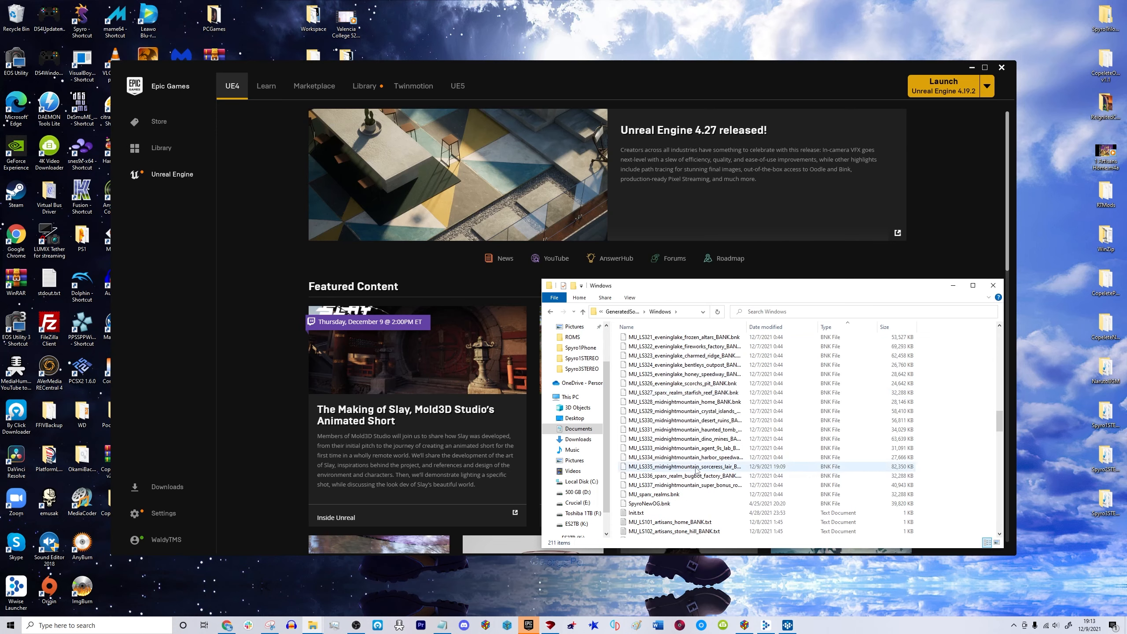
click(777, 467)
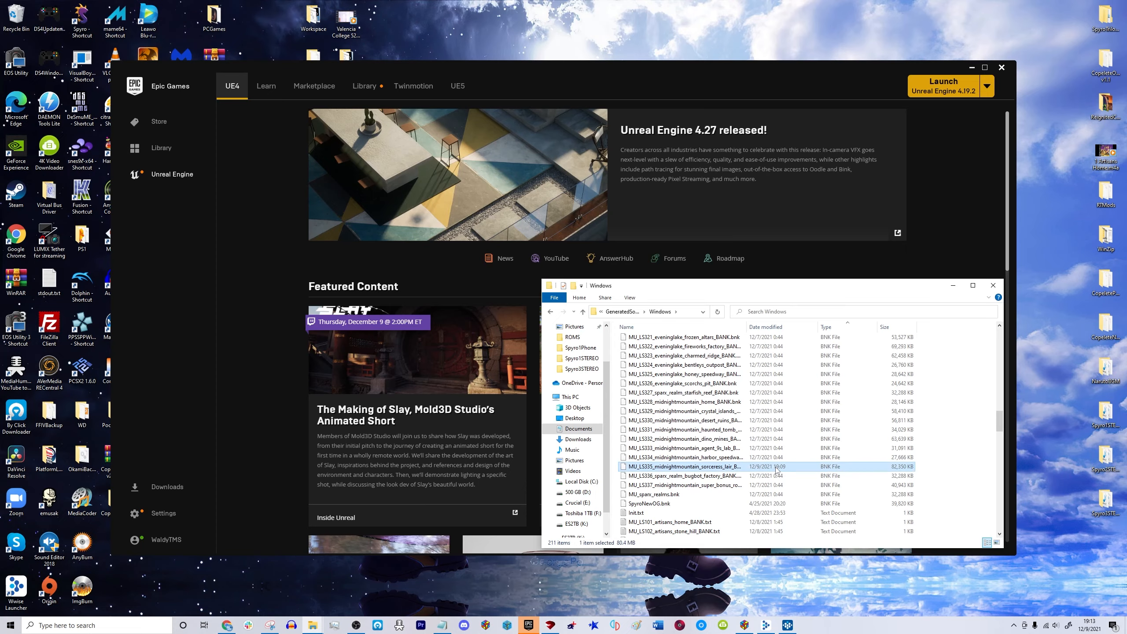
Minimize the Epic Games launcher and create a new desktop folder named WPace.
click(972, 67)
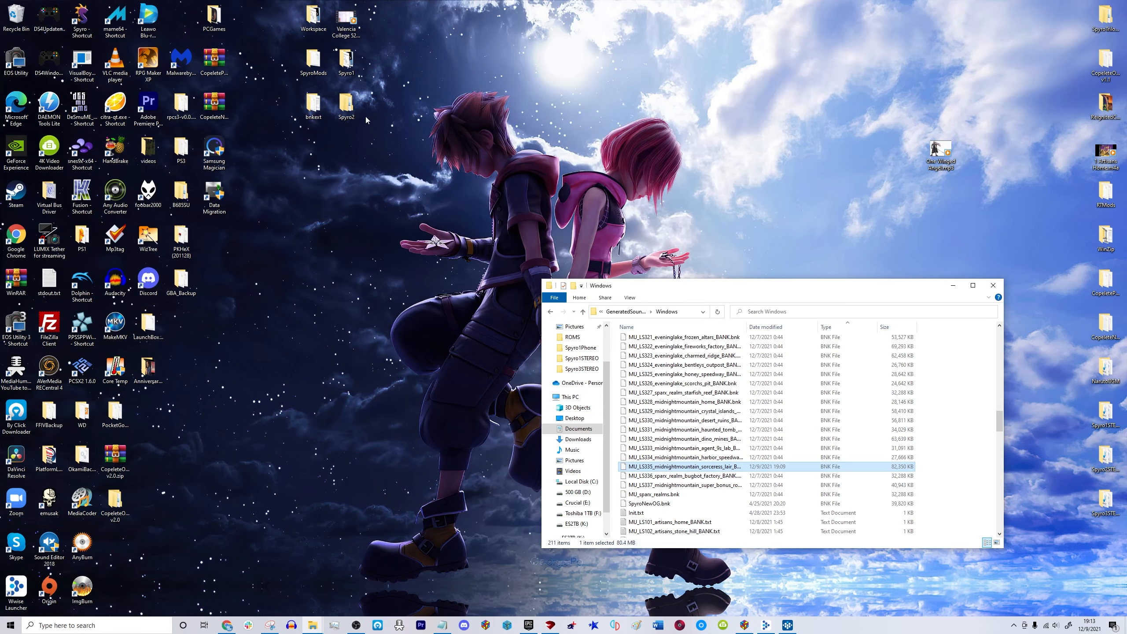
right_click(458, 53)
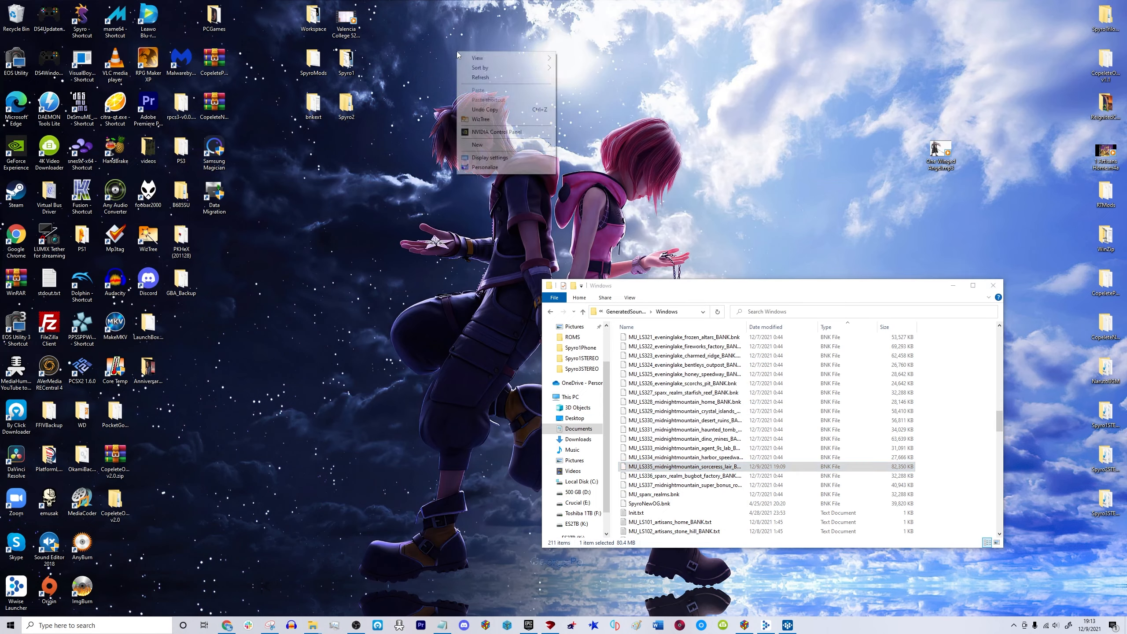
mouse_move(493, 149)
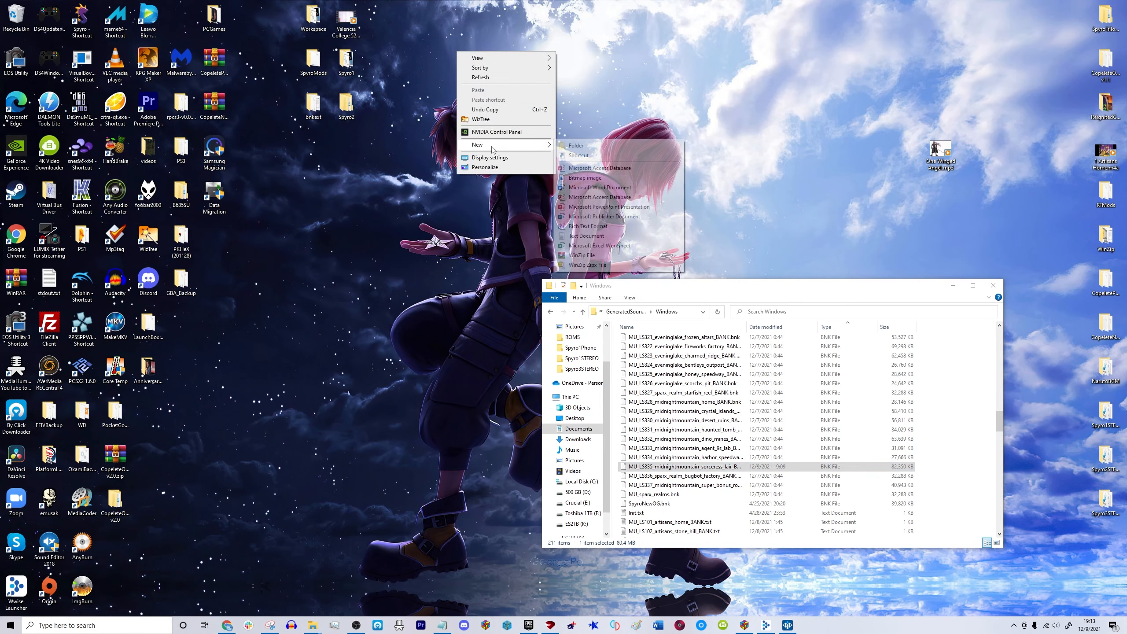
click(577, 145)
text(Workspace)
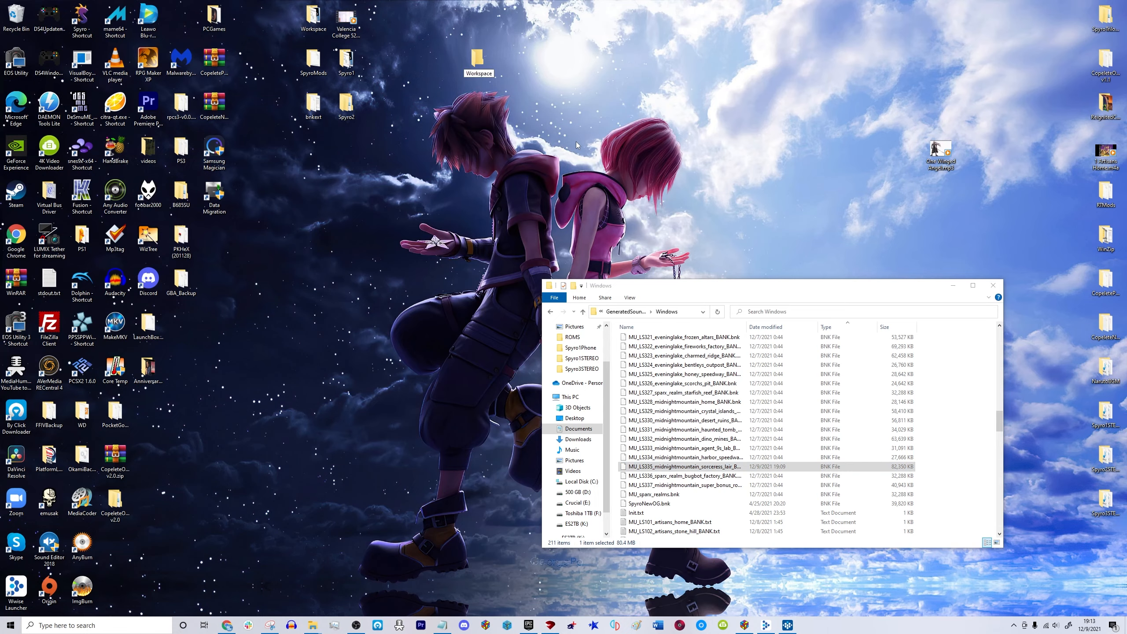
key(Return)
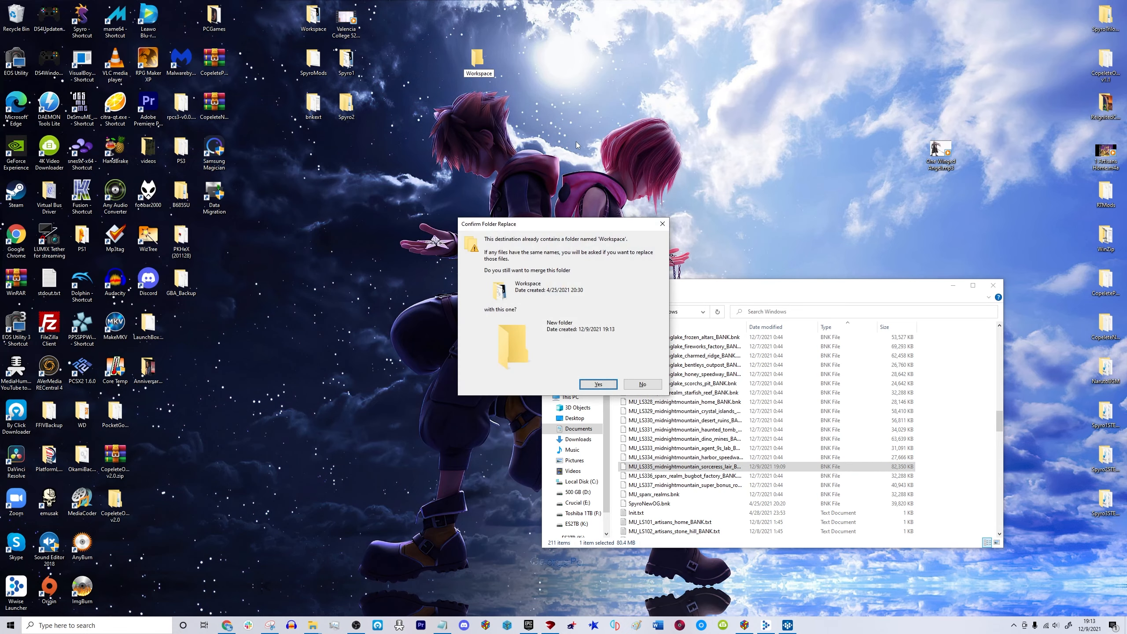
click(642, 384)
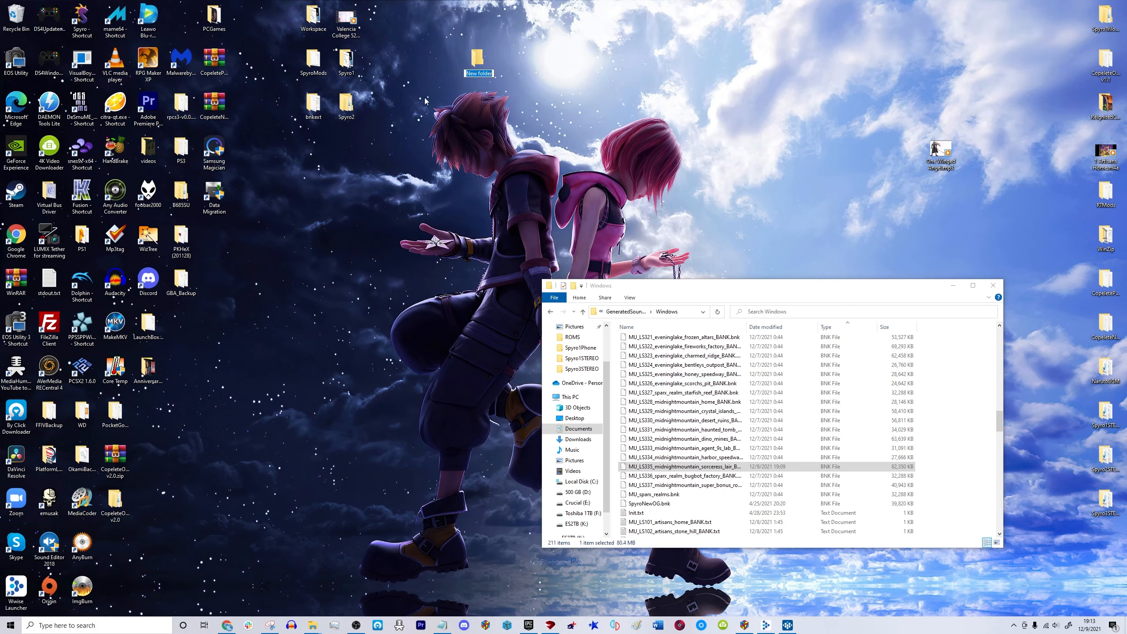
text(WPace)
key(Return)
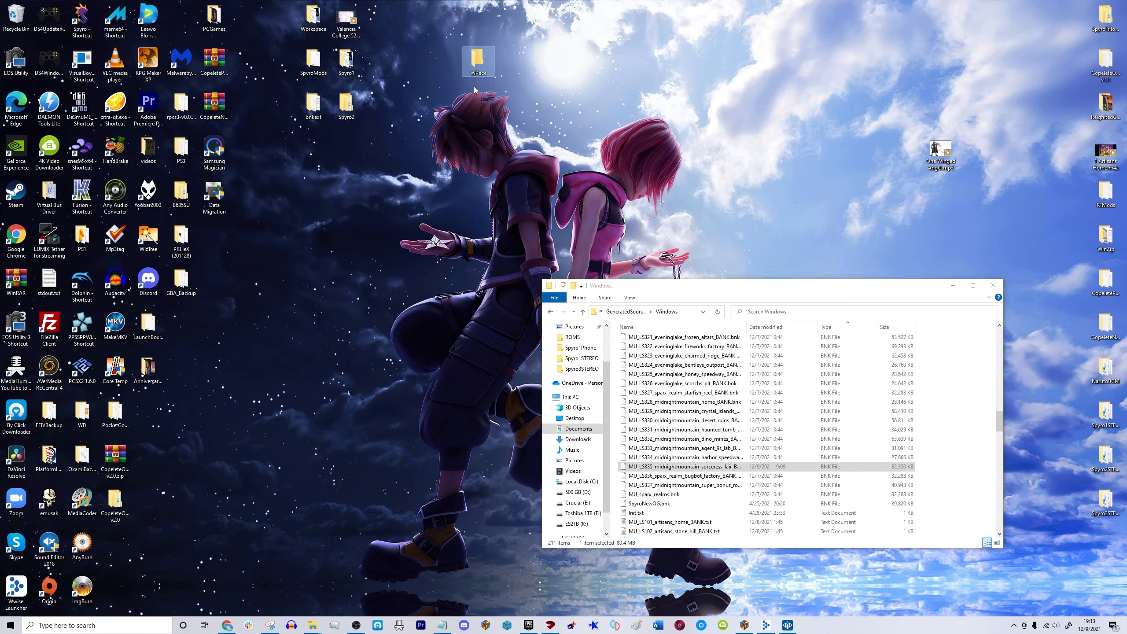
Copy u4pak.cmd and u4pak.exe from the desktop Workspace folder into the WPace folder.
double_click(478, 56)
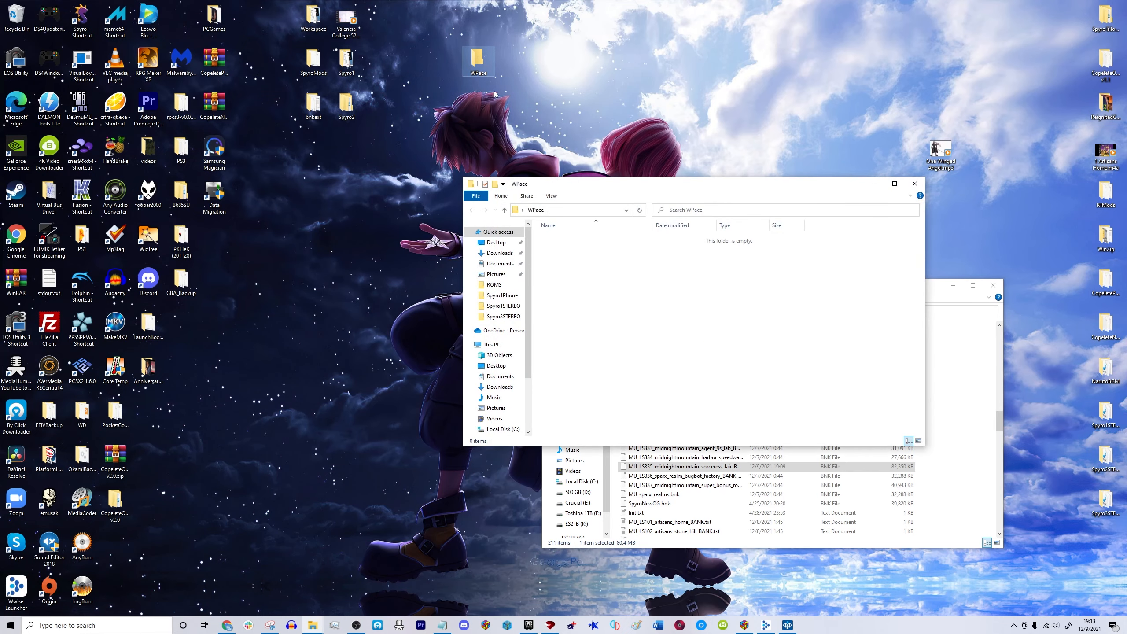
drag(629, 190, 625, 96)
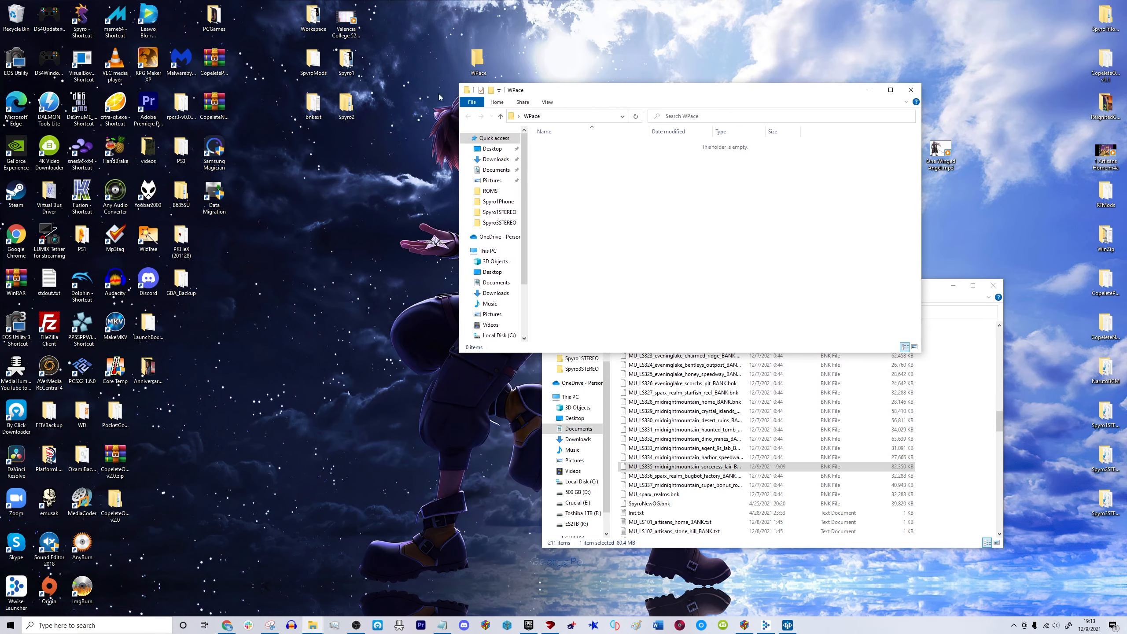
double_click(314, 20)
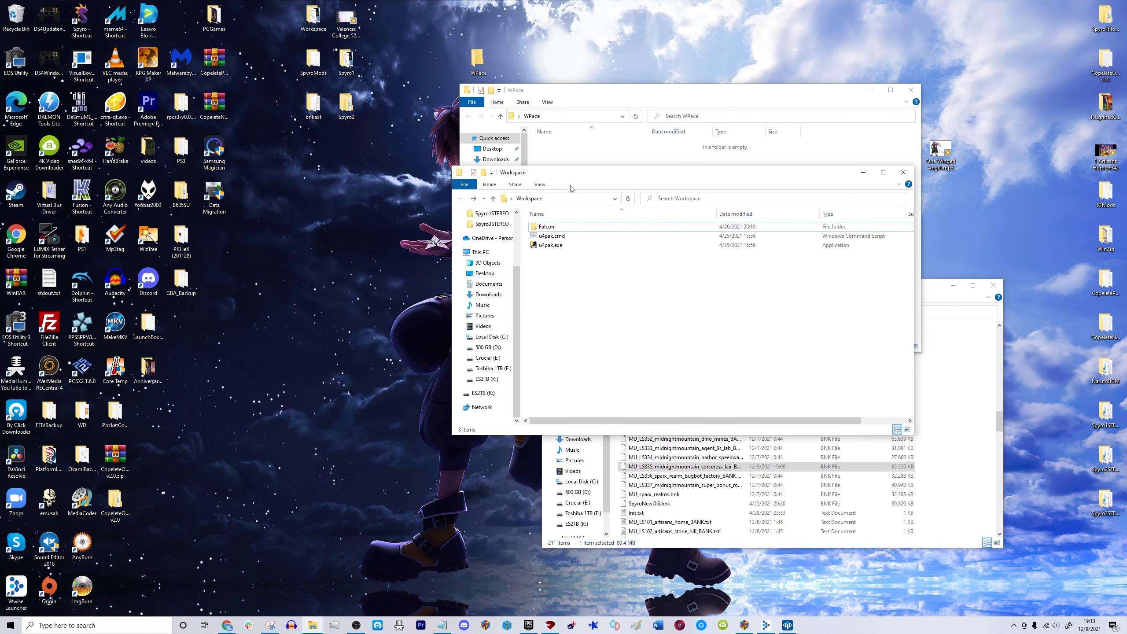
drag(562, 261, 553, 239)
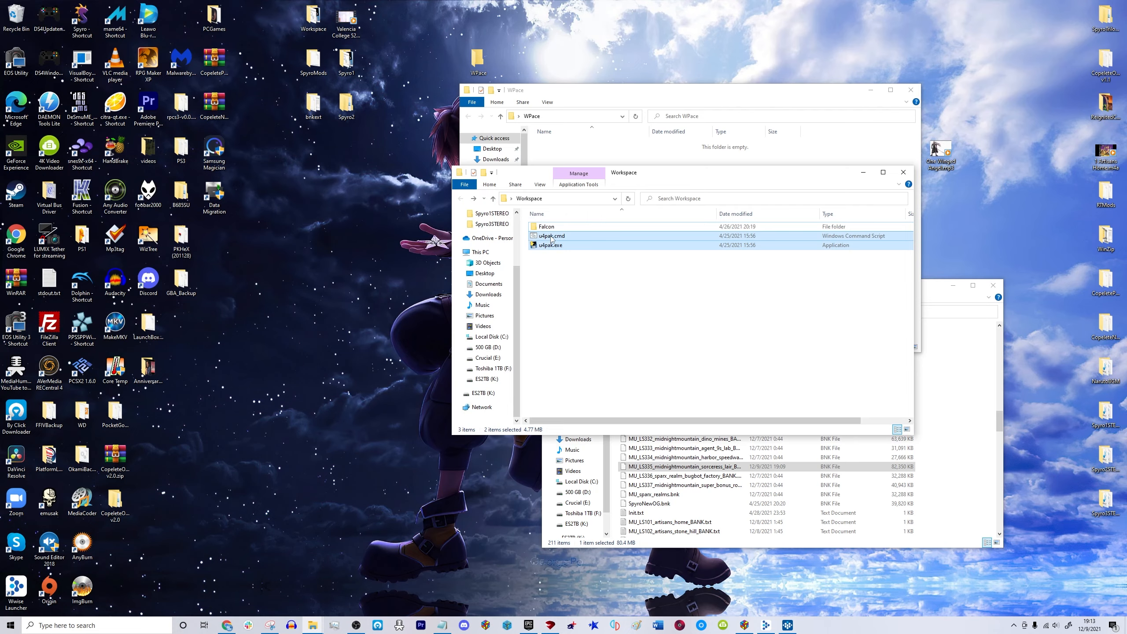
drag(775, 180, 415, 182)
right_click(647, 180)
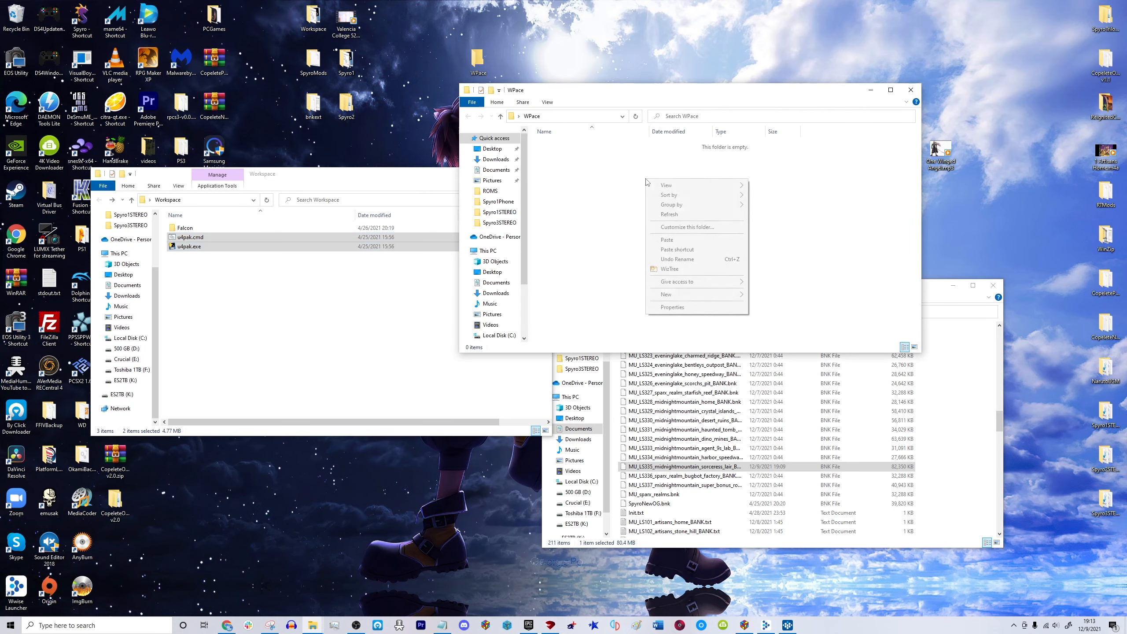
click(668, 240)
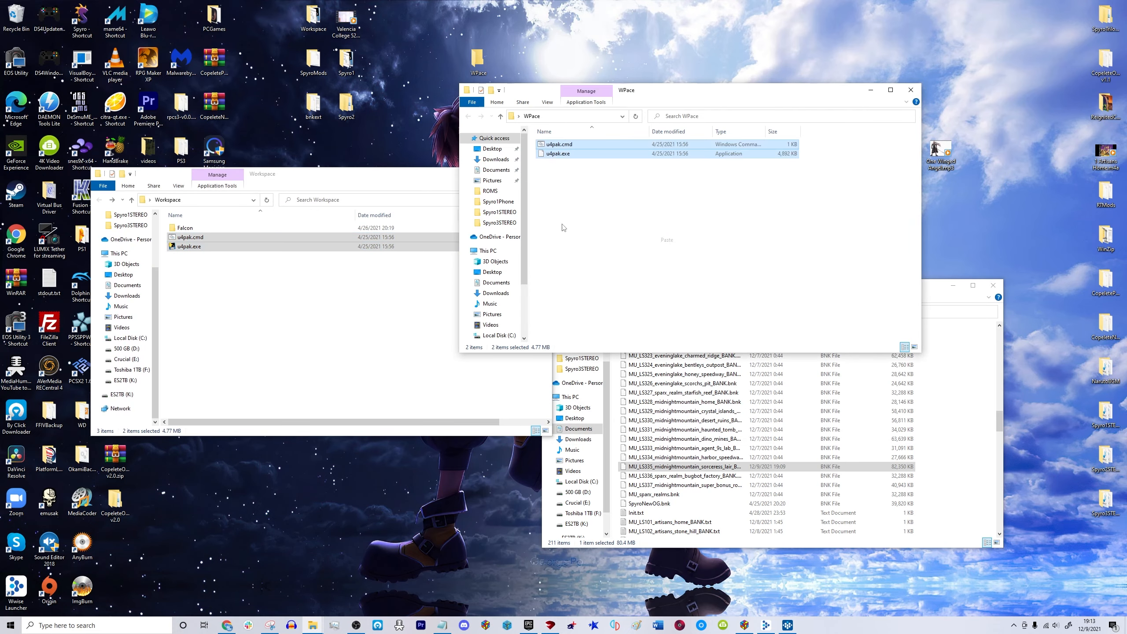
click(609, 167)
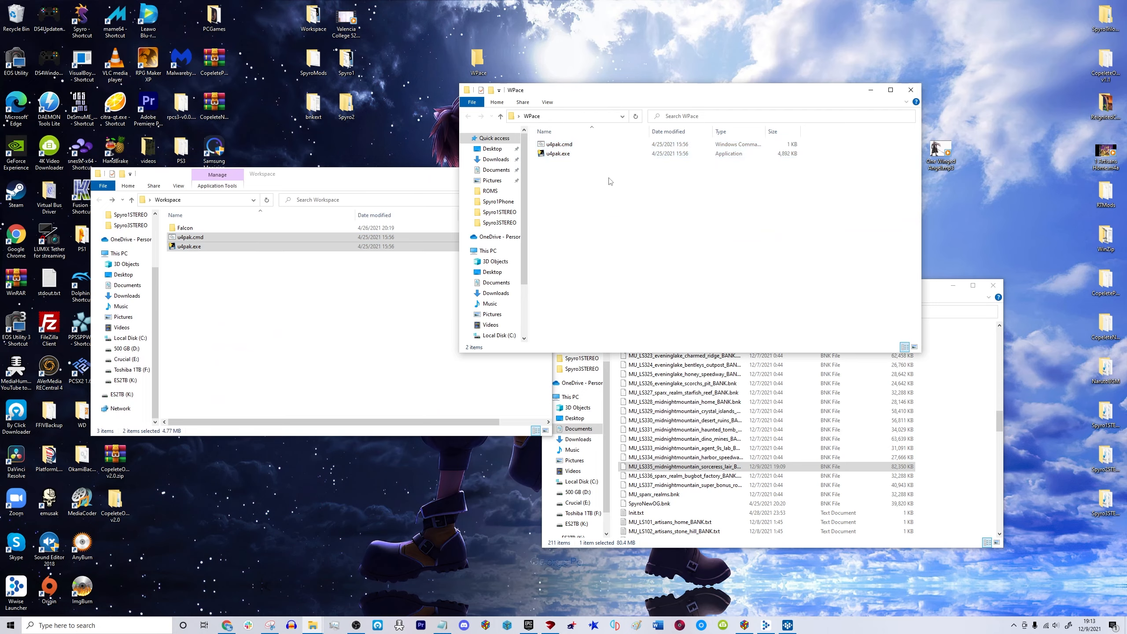
Create a subfolder named Falcon inside WPace and open it.
right_click(579, 184)
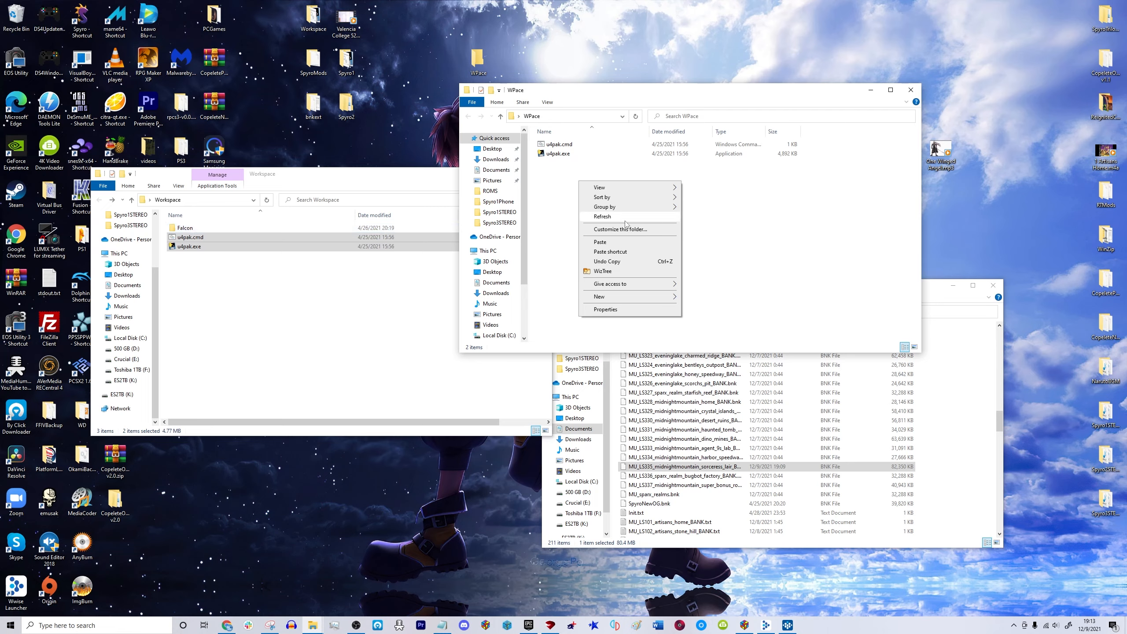
mouse_move(631, 297)
click(695, 301)
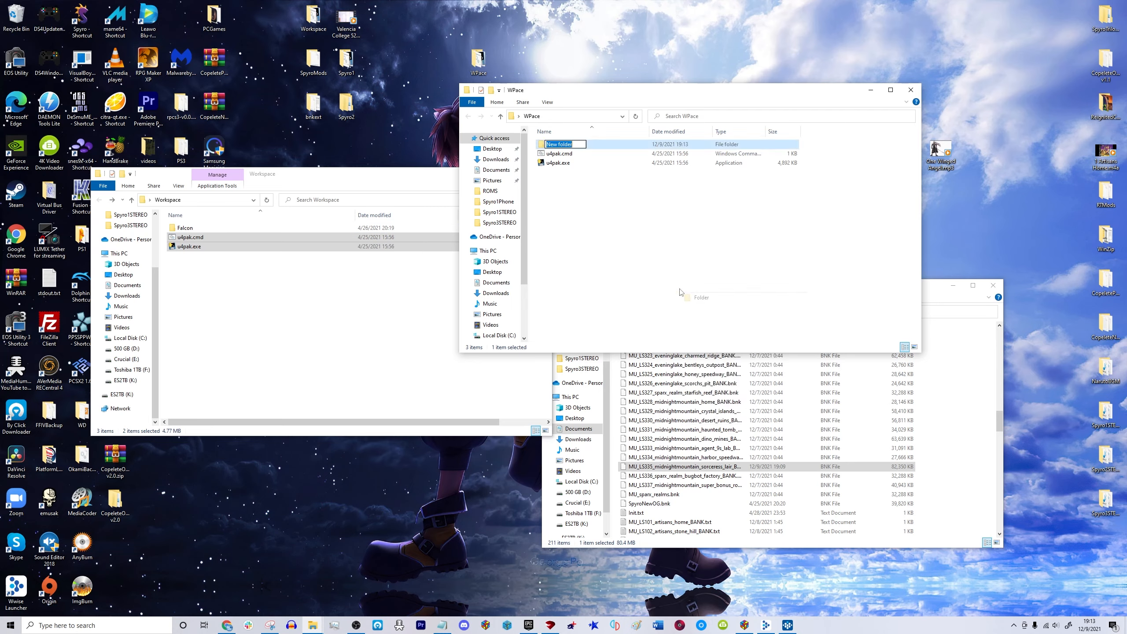
text(Falcon)
key(Return)
double_click(570, 147)
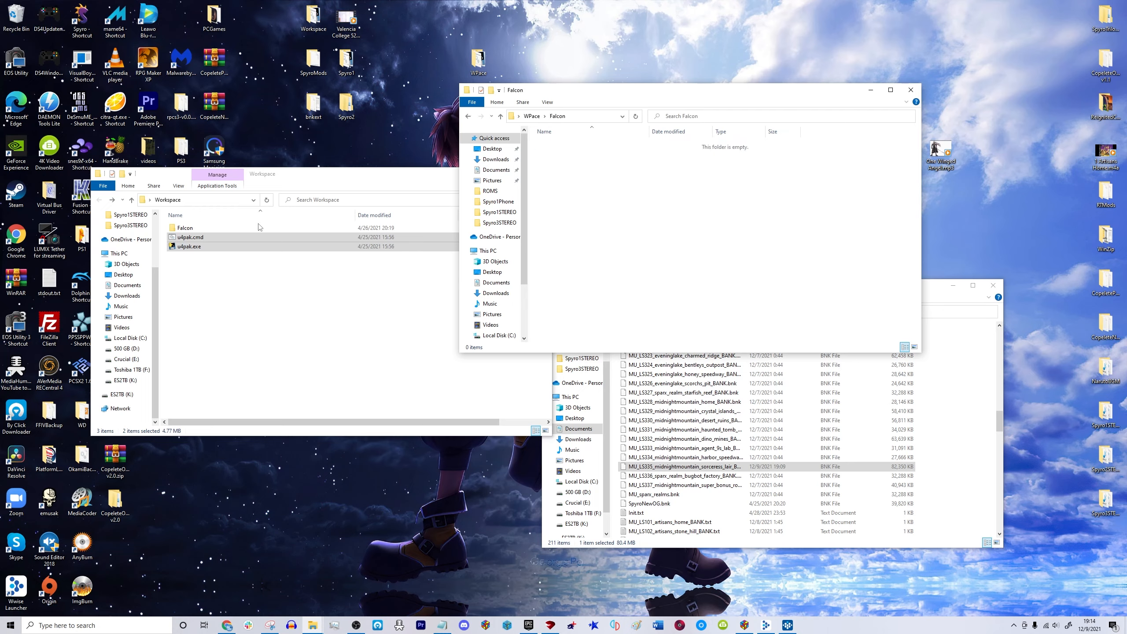
Open the reference Workspace > Falcon folder, and create folders named Content and Plugins inside WPace > Falcon.
double_click(257, 227)
right_click(624, 173)
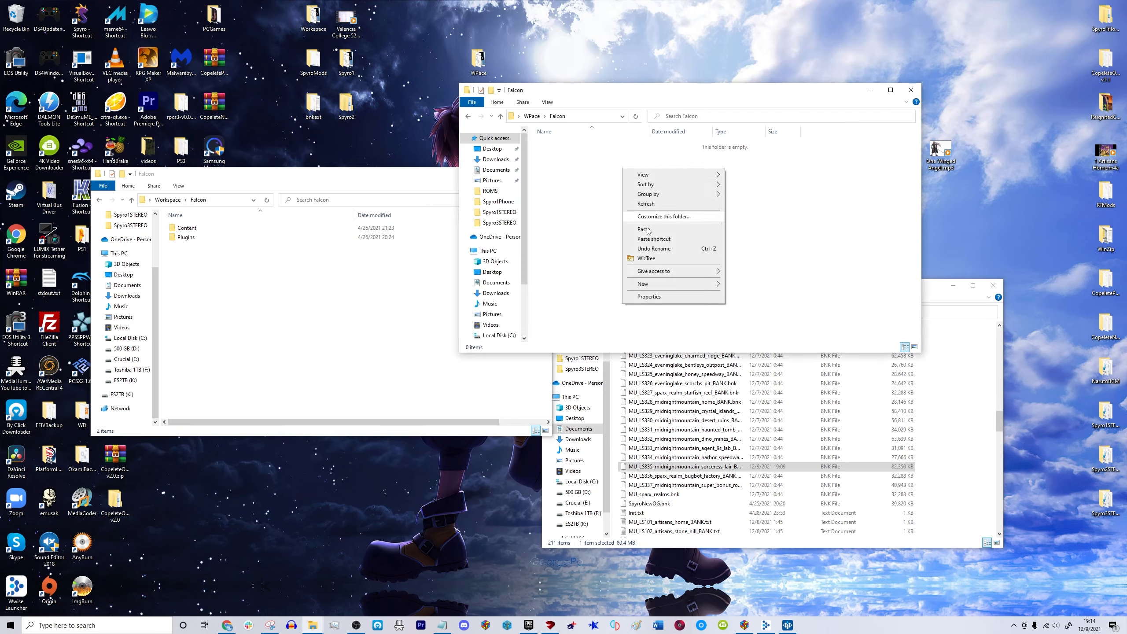
mouse_move(671, 288)
click(739, 285)
text(Content)
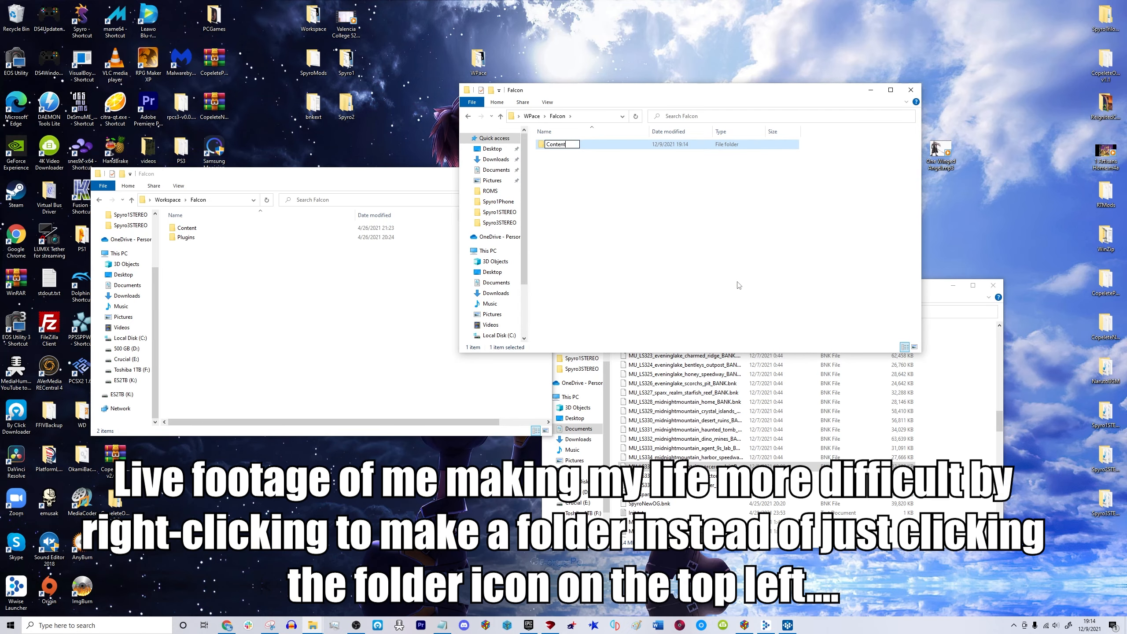
key(Return)
right_click(610, 189)
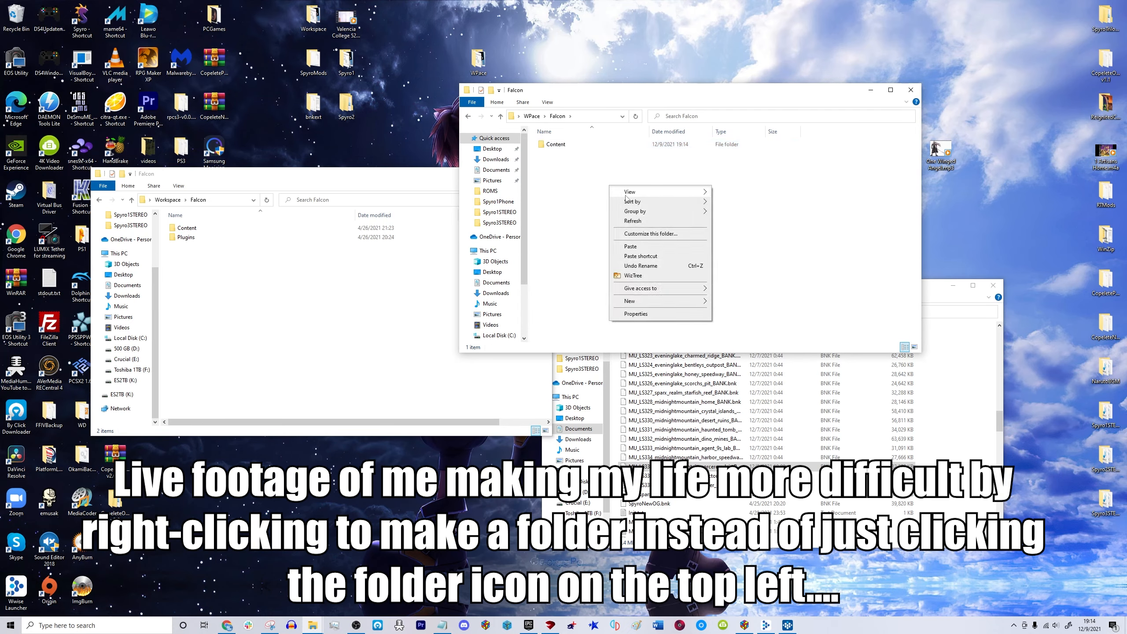
mouse_move(680, 304)
click(748, 301)
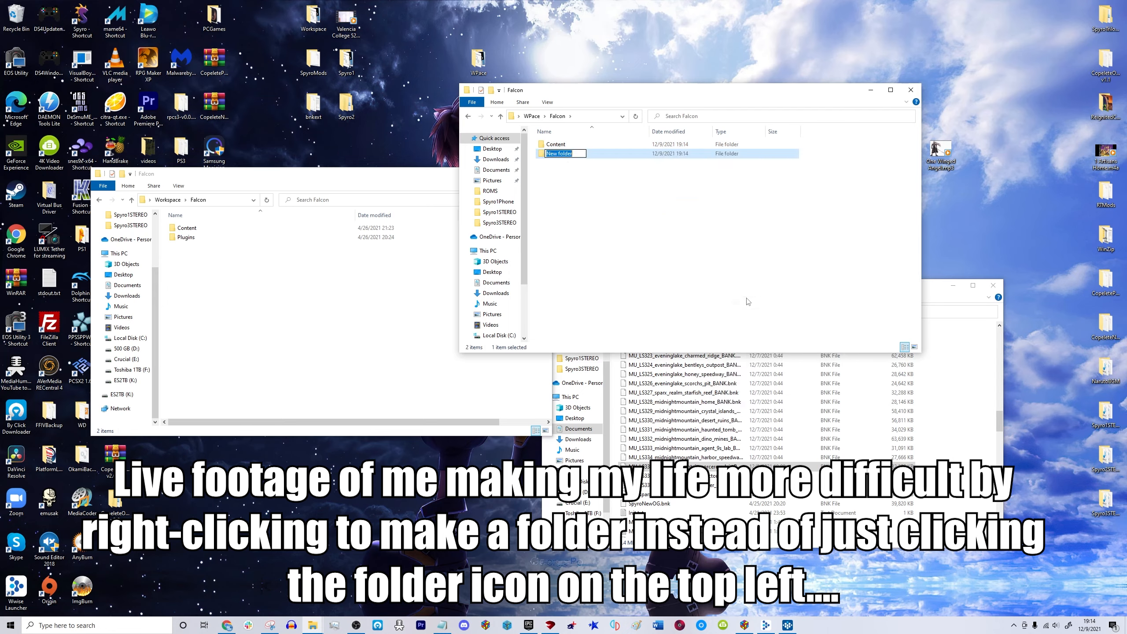
text(Plugins)
key(Return)
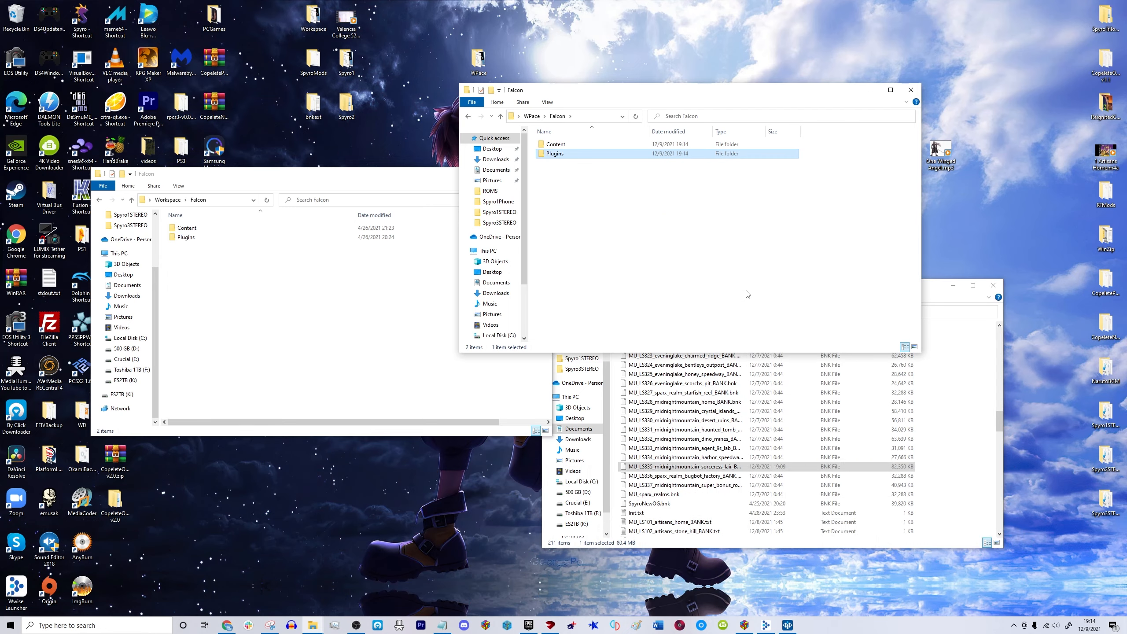
Open the Content folder in both Falcon structures and create a WwiseAudio folder inside the WPace one.
double_click(555, 145)
double_click(214, 230)
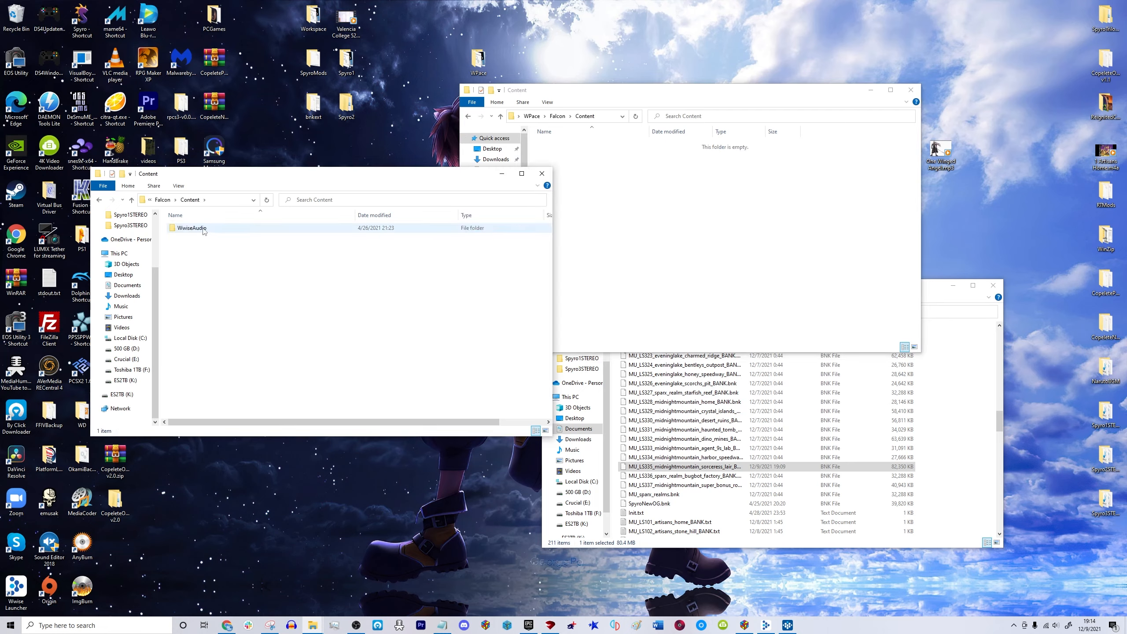
right_click(588, 173)
mouse_move(634, 289)
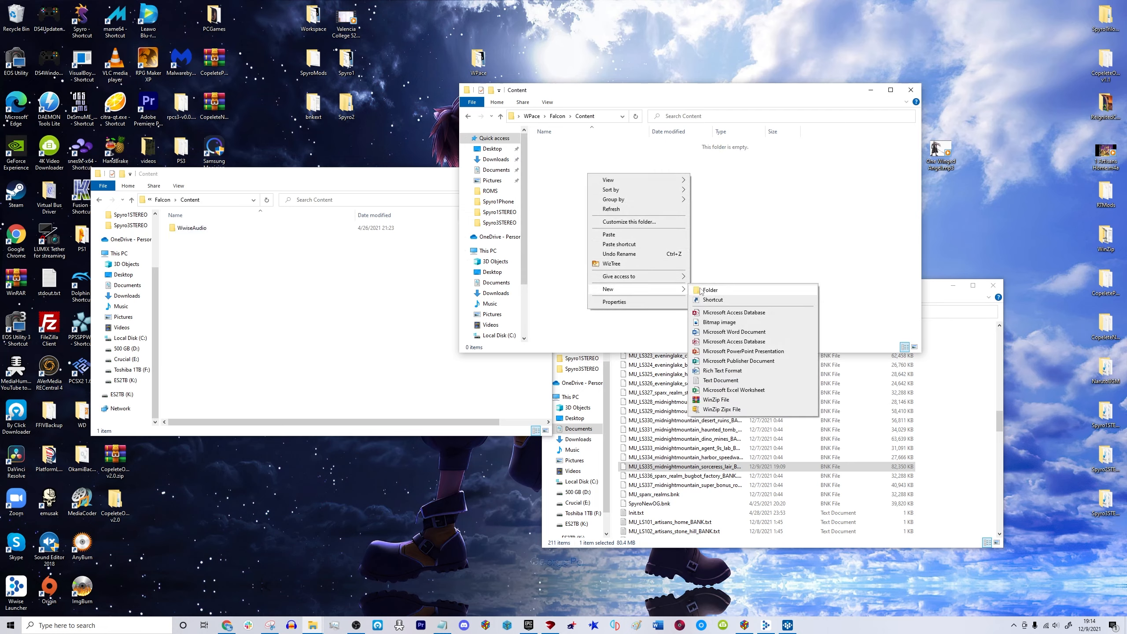
click(700, 290)
text(WwiseAudio)
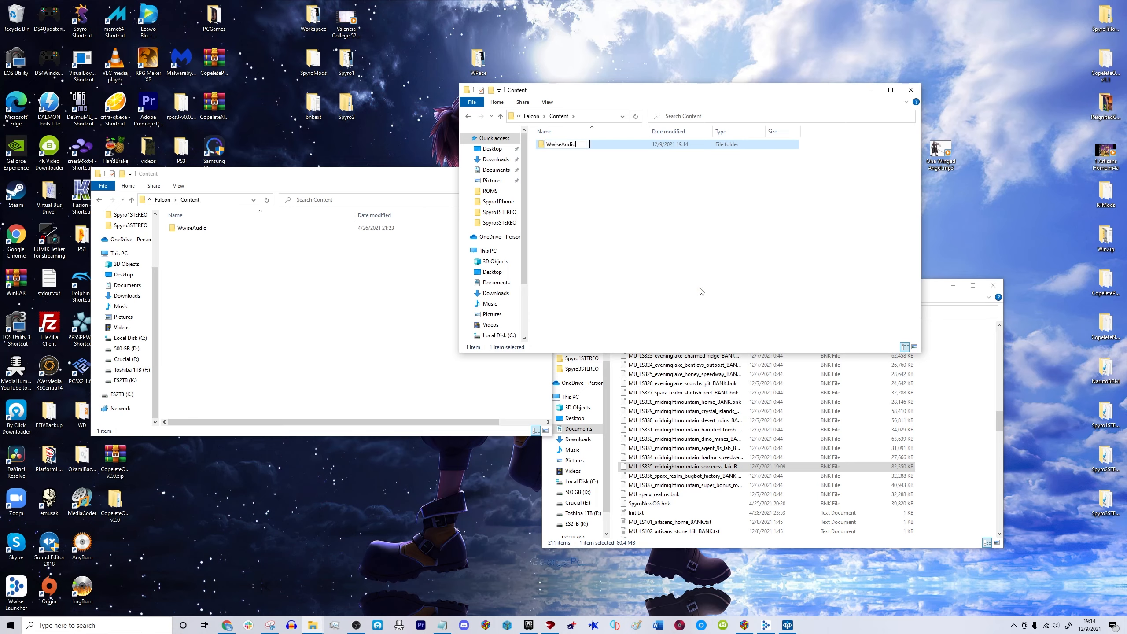
key(Return)
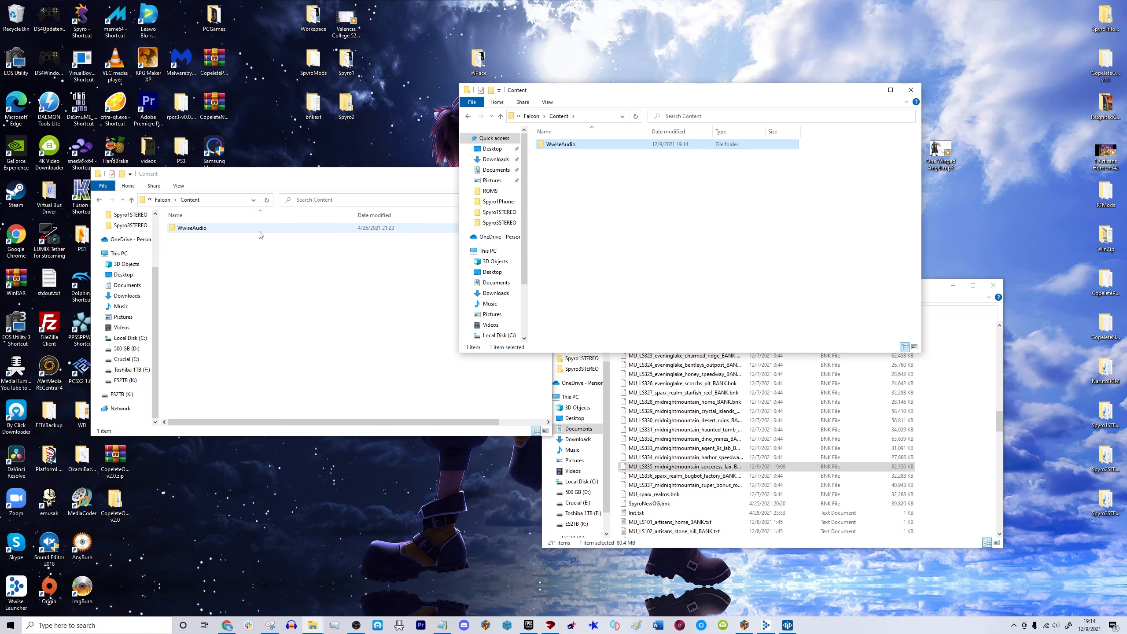
Open WwiseAudio in both structures and create a folder named Windows inside the WPace one.
double_click(244, 230)
double_click(572, 145)
right_click(573, 157)
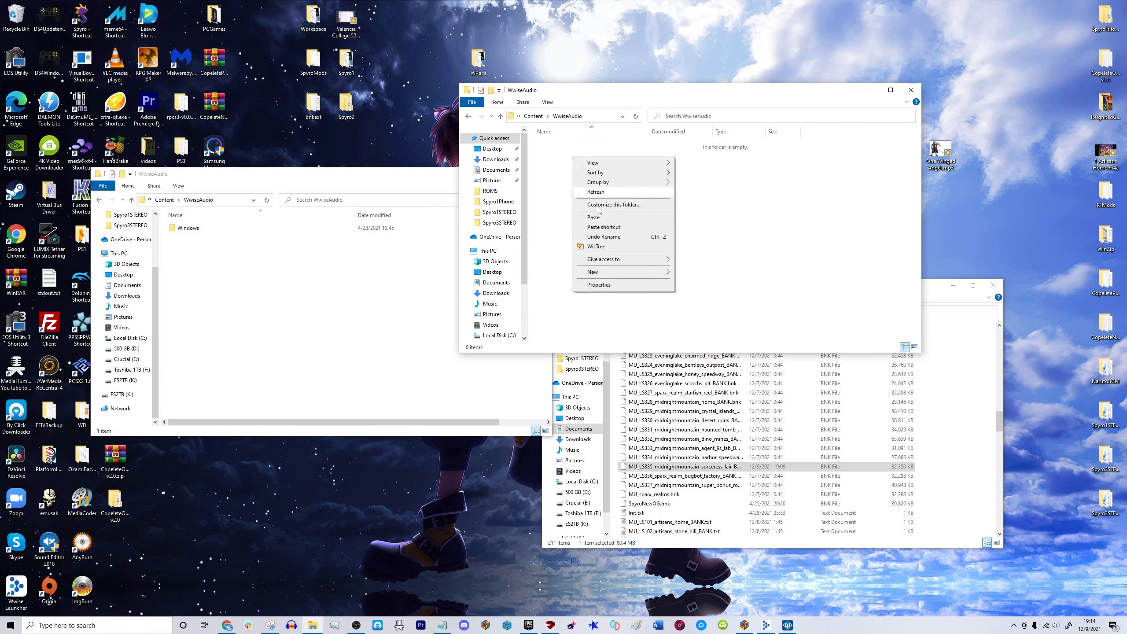
mouse_move(634, 272)
click(687, 271)
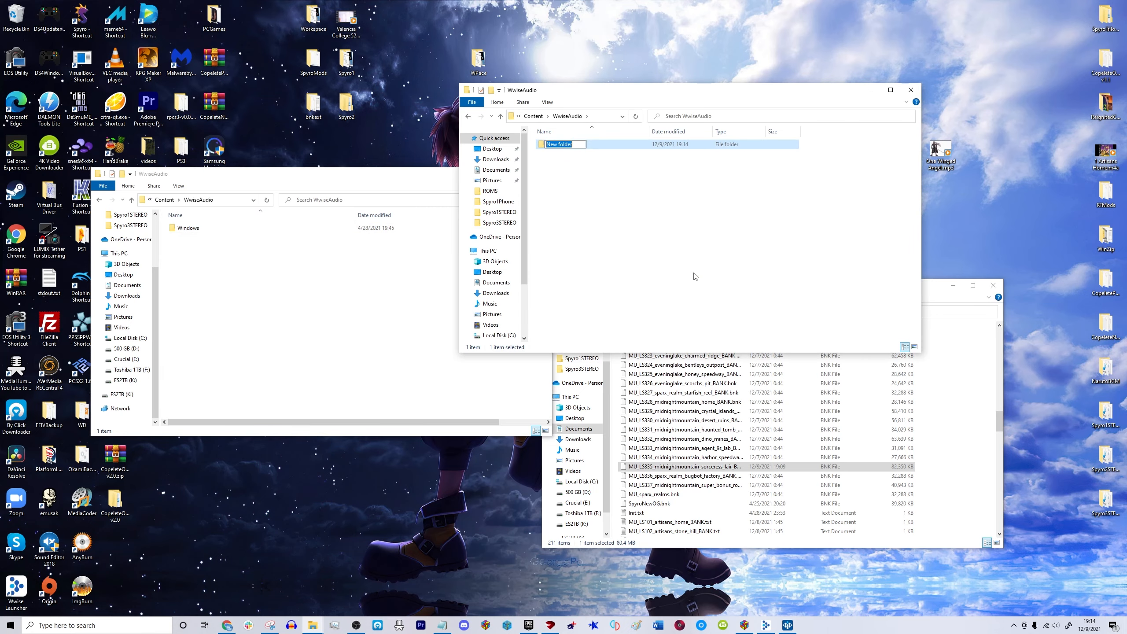
text(Windows)
key(Return)
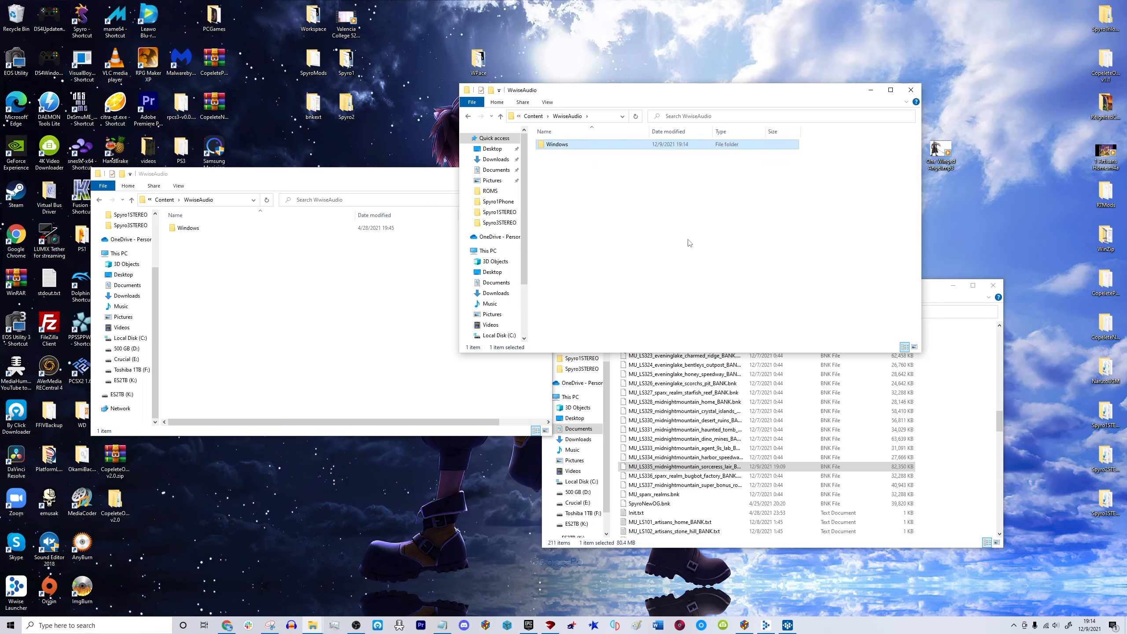
Copy the MU_LS335_midnightmountain_sorceress_lair .bnk file from GeneratedSoundBanks > Windows into the new WwiseAudio > Windows folder in WPace.
double_click(188, 228)
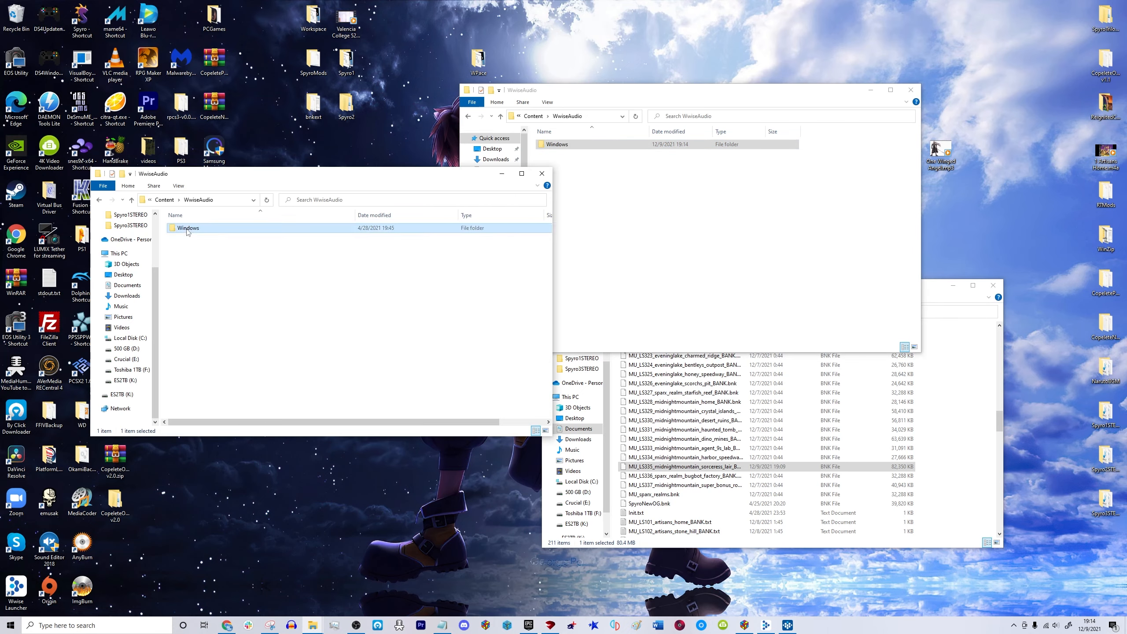
double_click(560, 145)
click(944, 281)
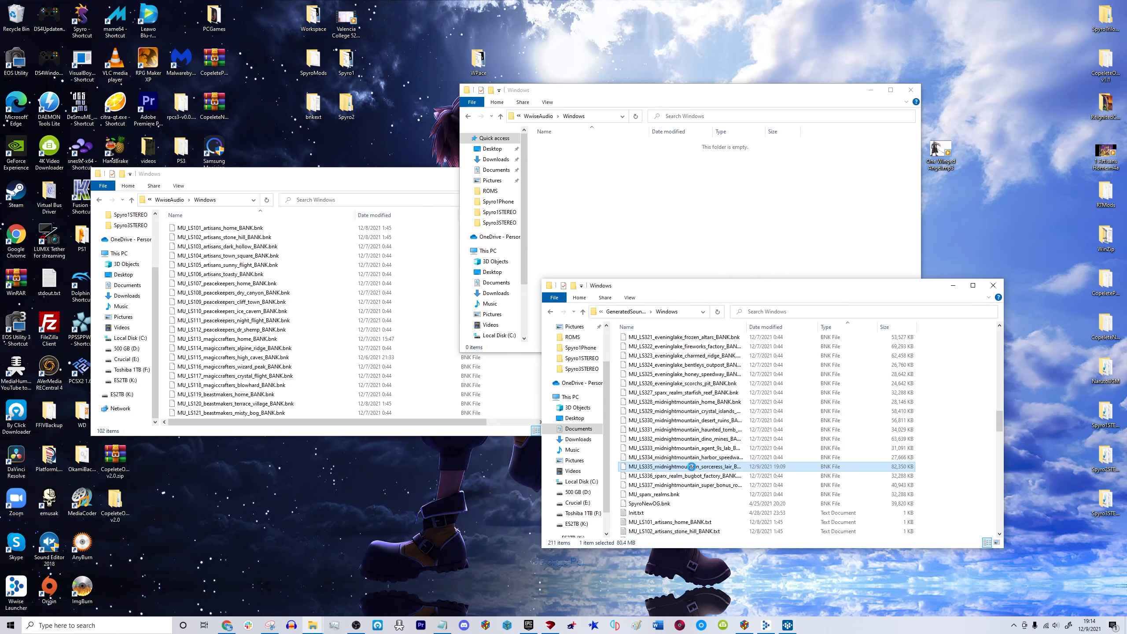
right_click(692, 466)
click(708, 423)
right_click(628, 172)
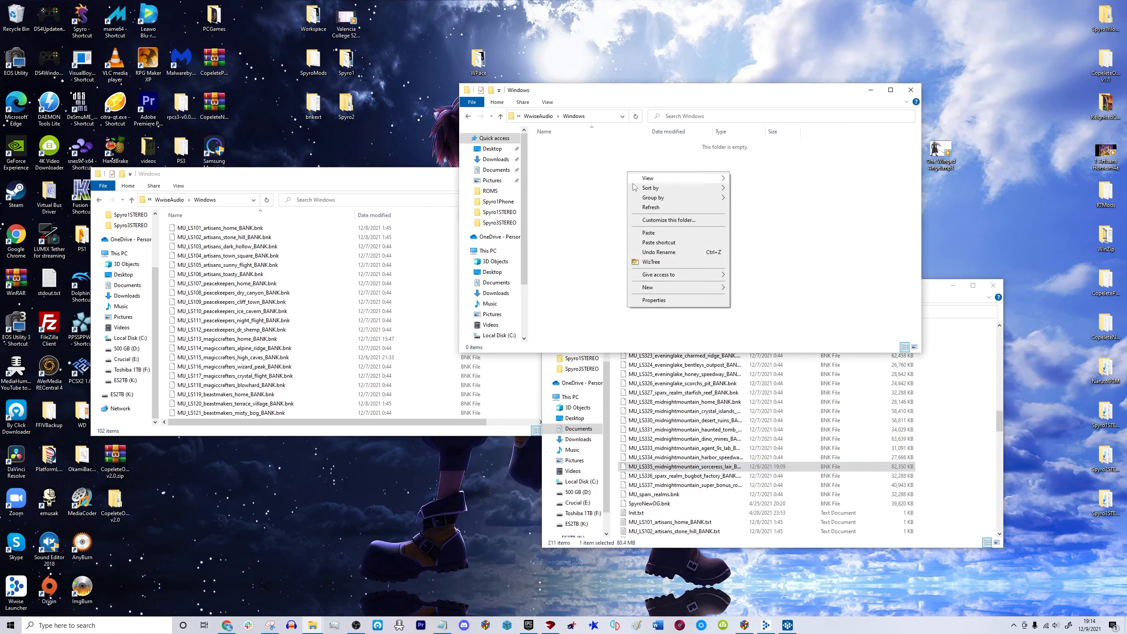
click(647, 232)
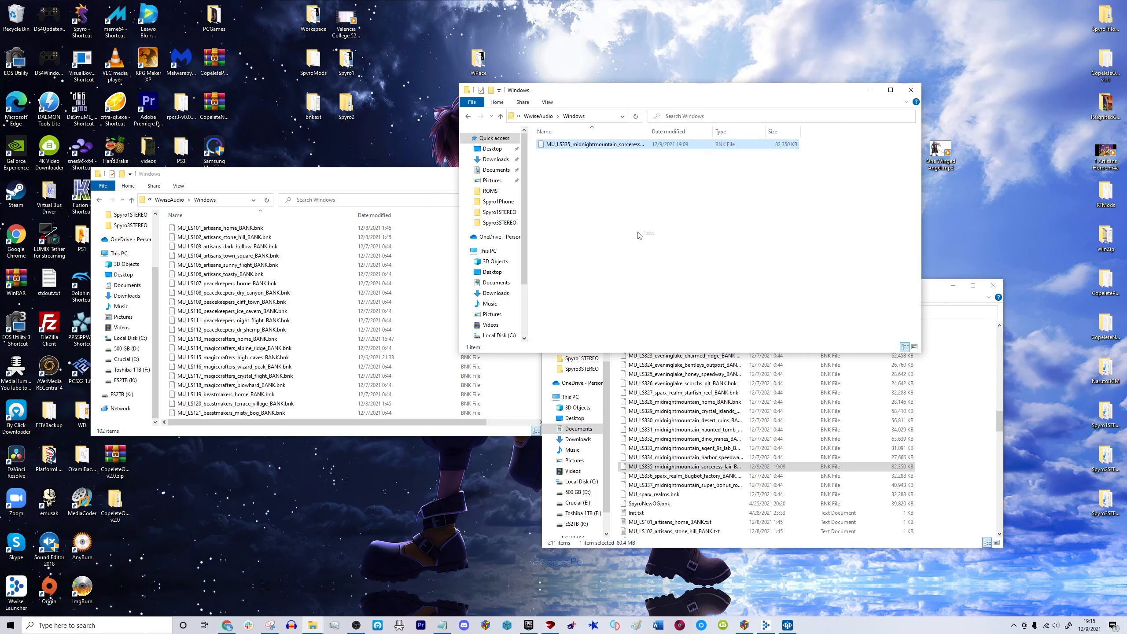
click(665, 184)
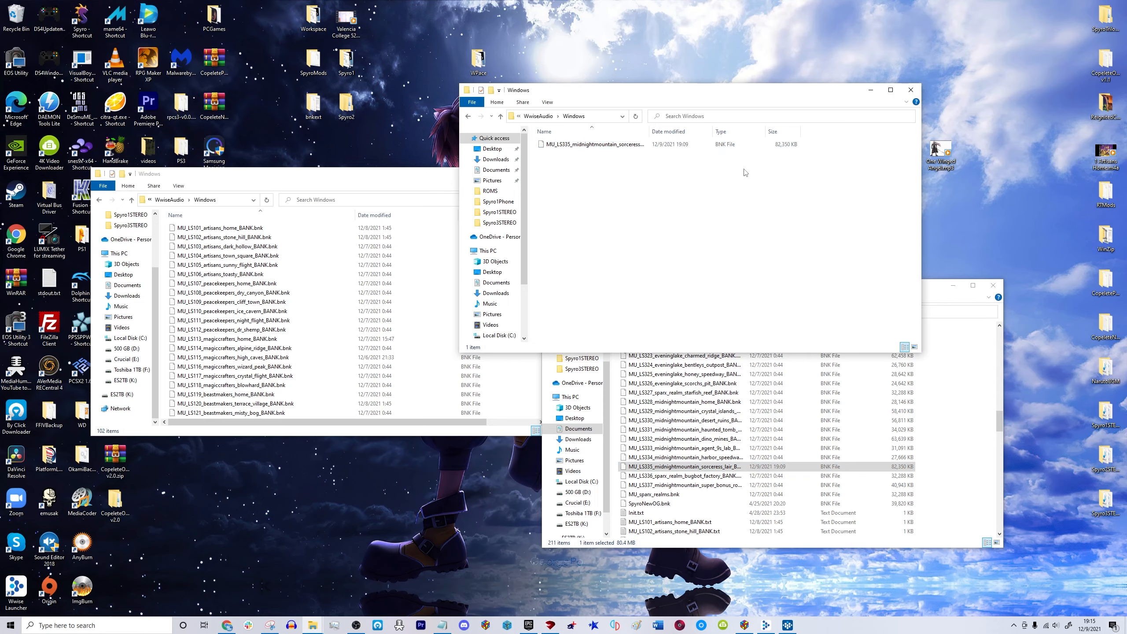
Return to Falcon in both structures, open Plugins, and create a folder named Sound inside the WPace one.
click(468, 117)
click(468, 117)
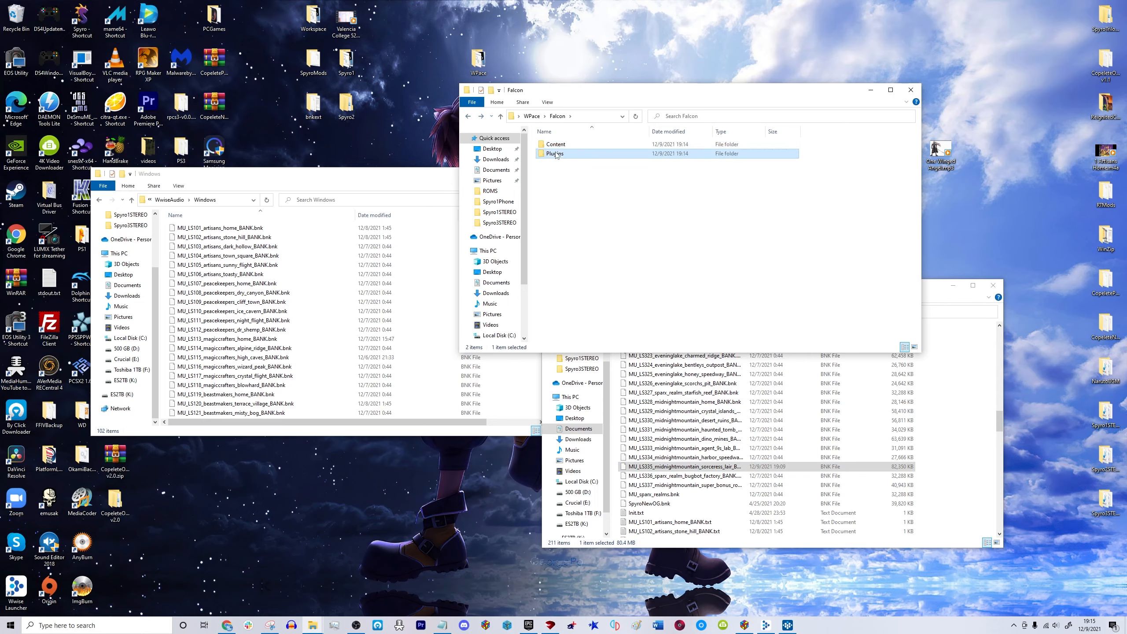
click(99, 200)
click(99, 200)
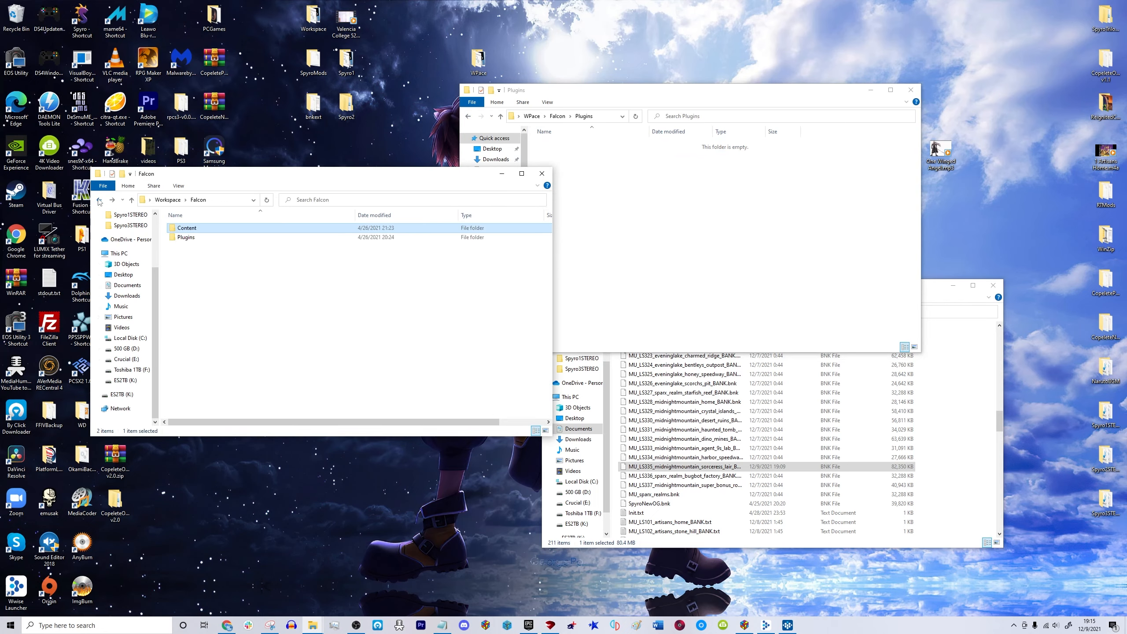
right_click(593, 177)
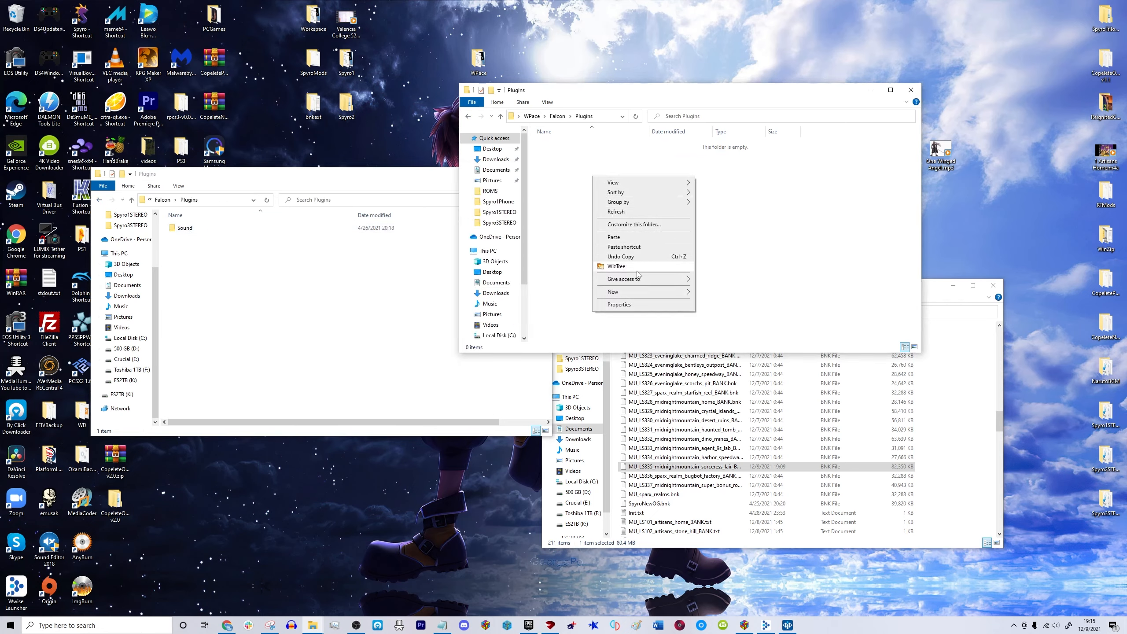
mouse_move(643, 292)
click(710, 293)
text(Sound)
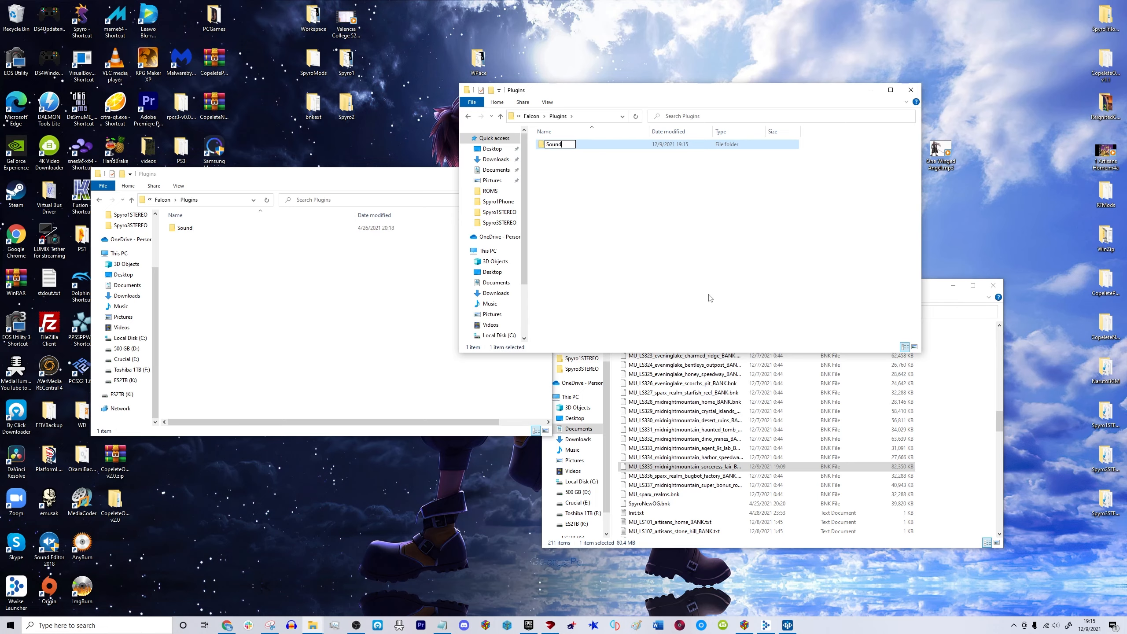
key(Return)
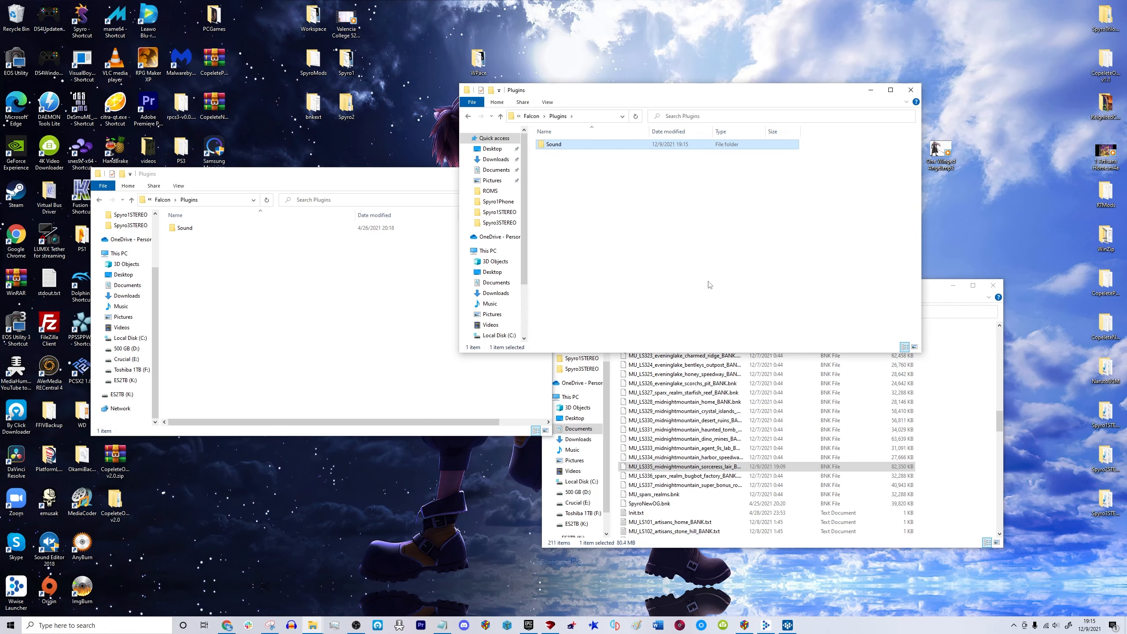
Open the Sound folder in both structures and create a Content folder inside the WPace one.
double_click(266, 229)
double_click(591, 147)
right_click(577, 156)
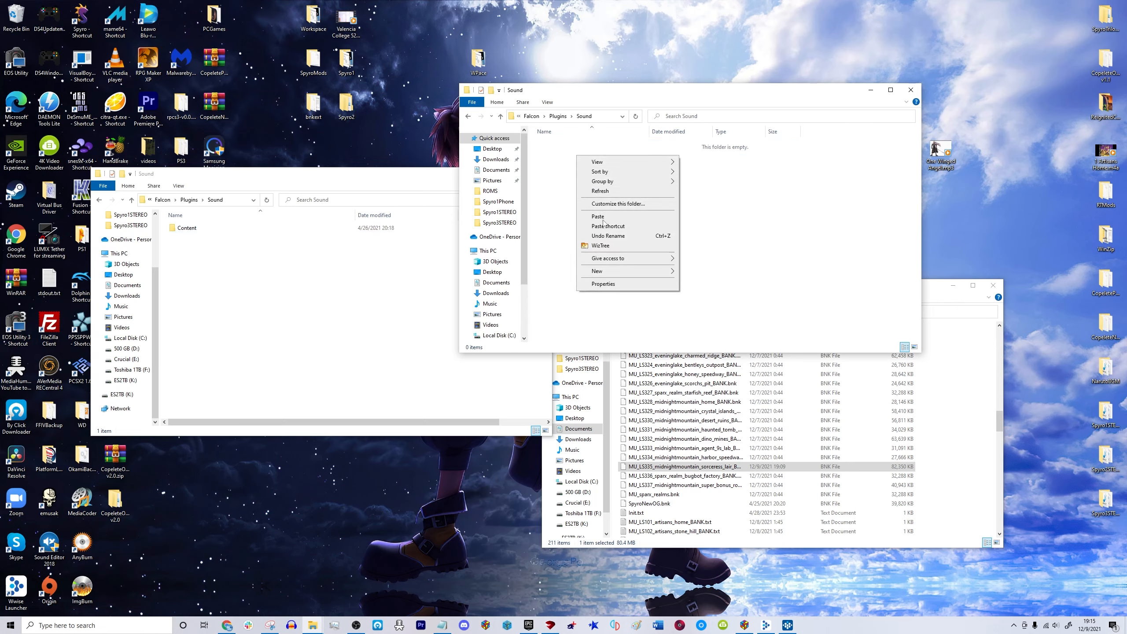
mouse_move(631, 273)
click(688, 273)
text(Co)
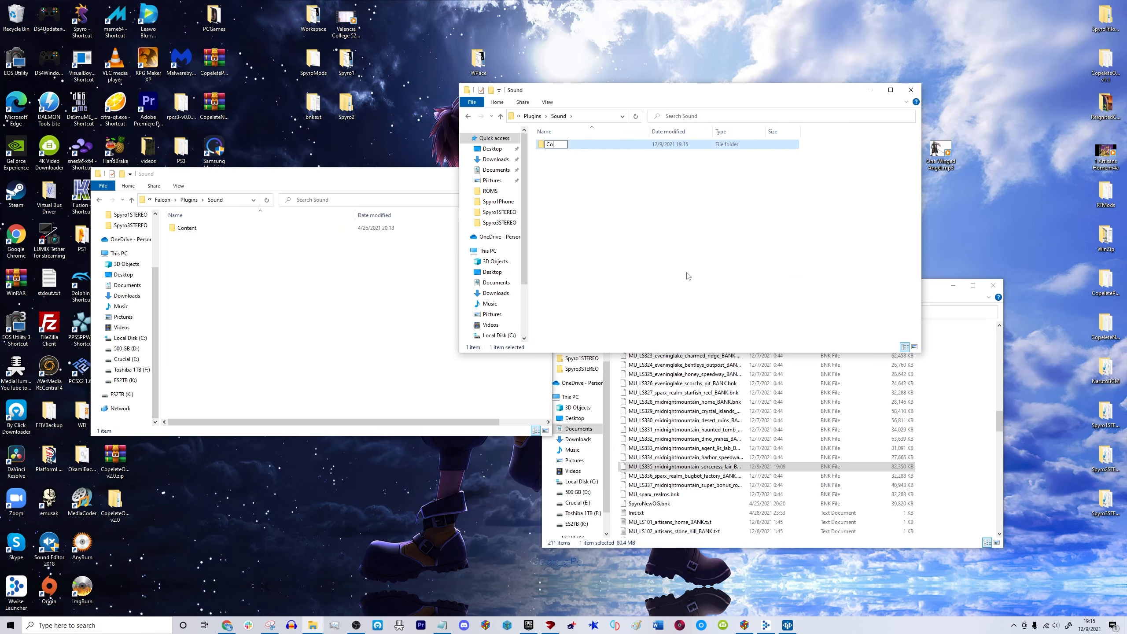
key(Return)
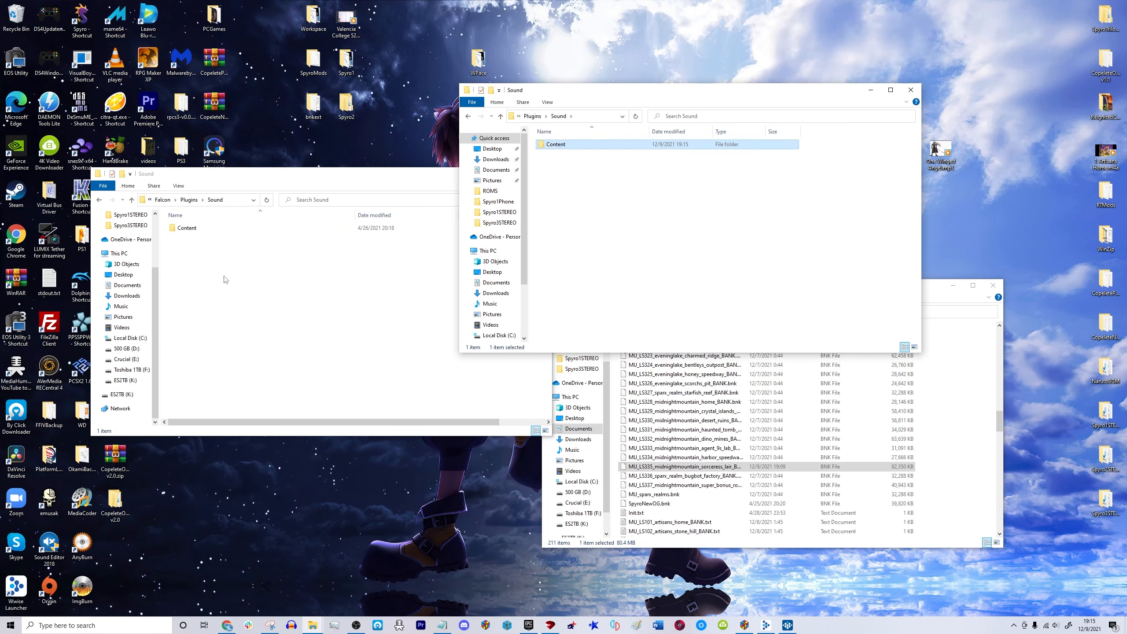
Open Sound > Content in both structures and create a Music folder inside the WPace one.
double_click(206, 228)
double_click(555, 144)
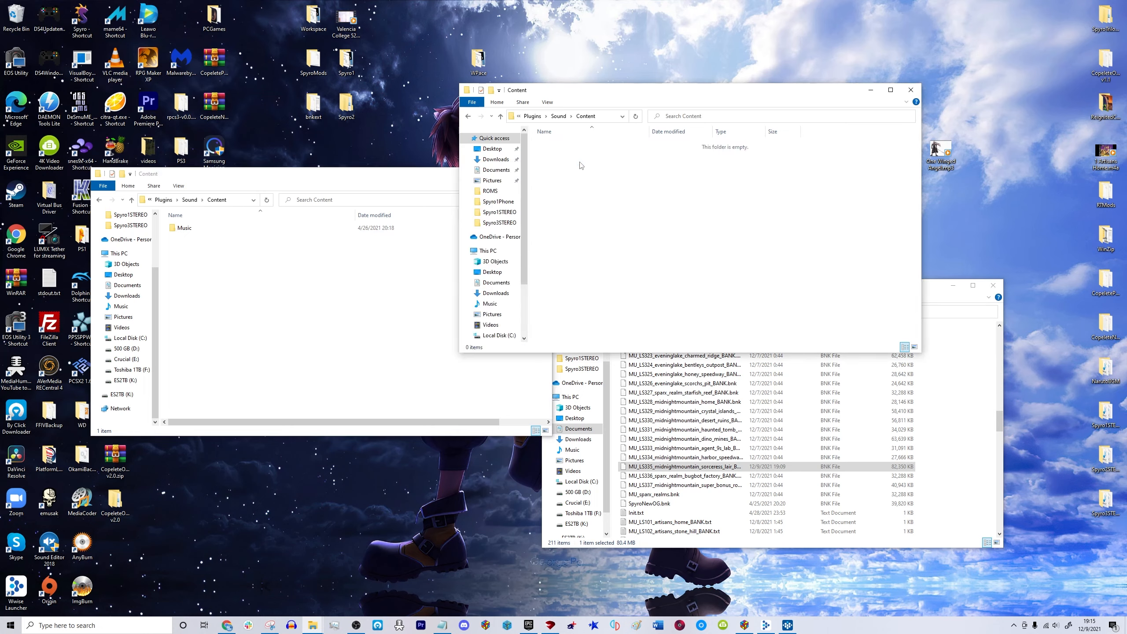
right_click(580, 161)
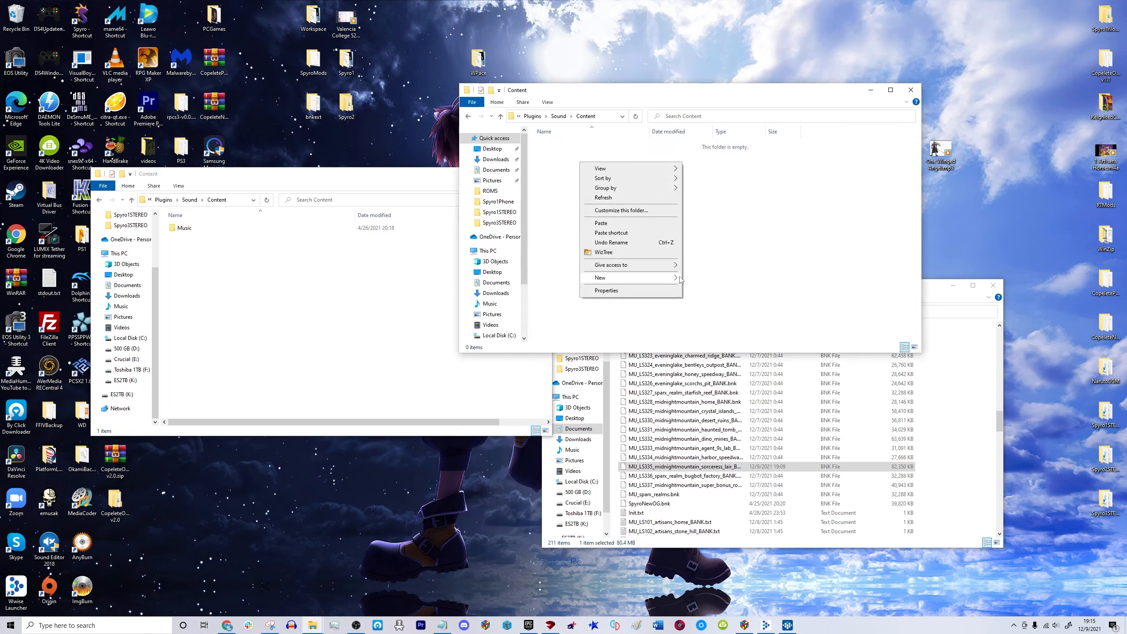
click(698, 279)
text(Music)
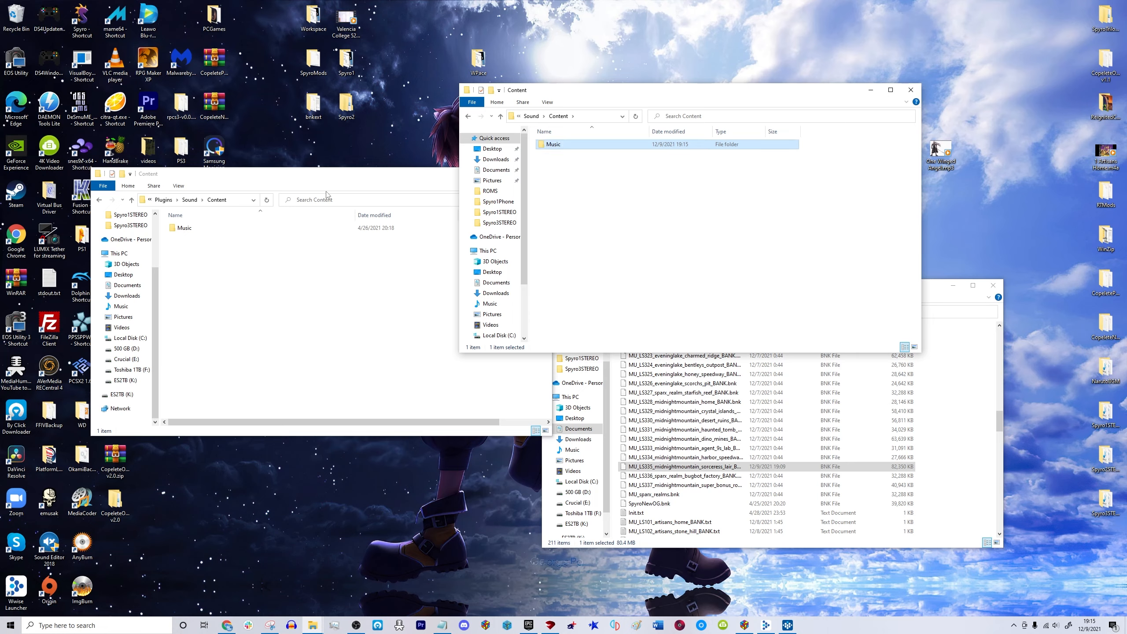
Open the Music folder in both structures and create a Levels folder inside the WPace one.
double_click(375, 232)
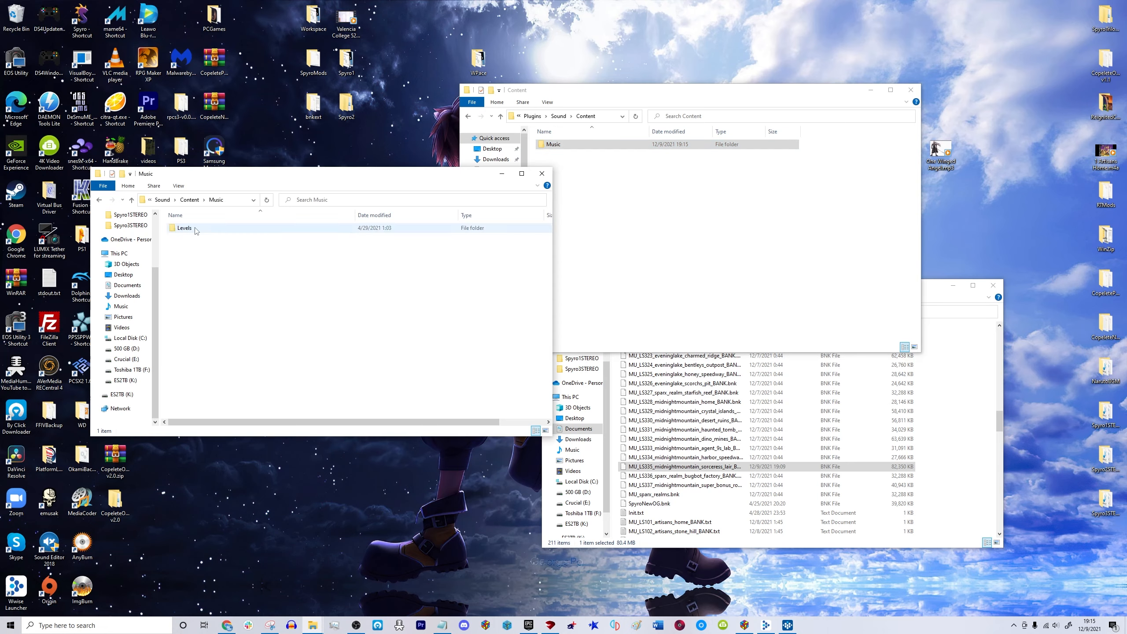
double_click(553, 147)
right_click(559, 161)
mouse_move(604, 275)
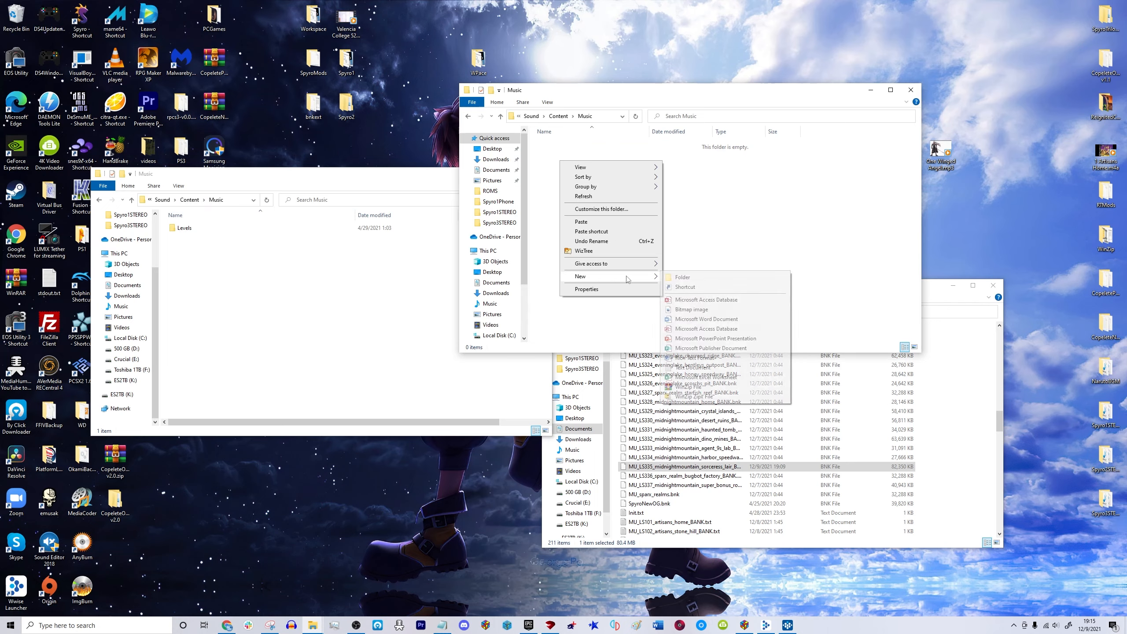
click(675, 279)
text(Levels)
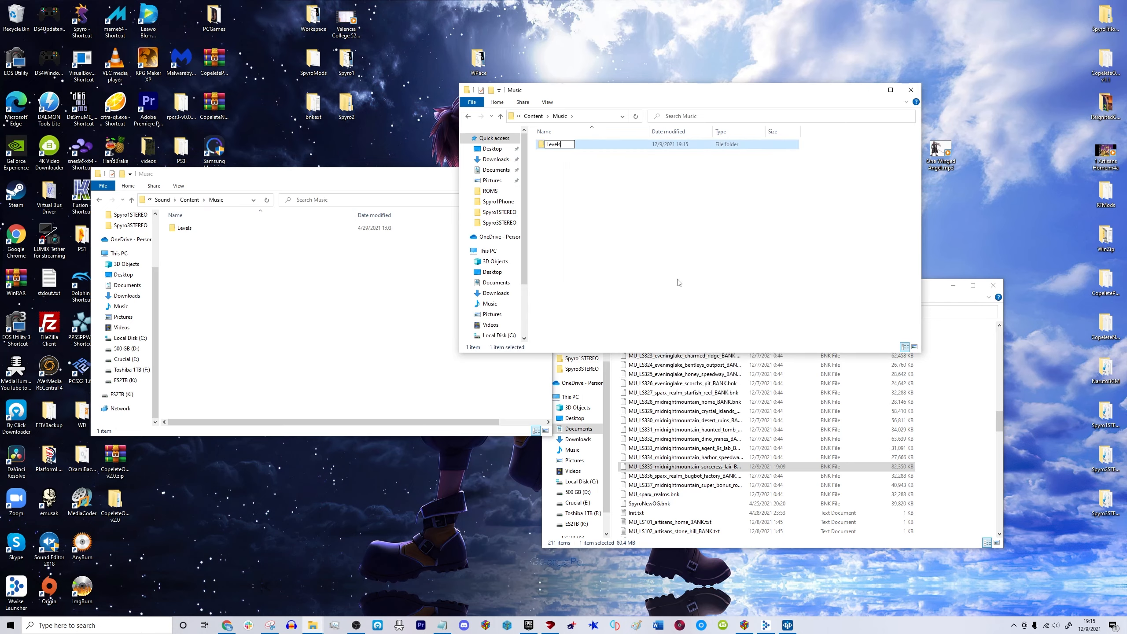
key(Return)
Open the Levels folder in both structures and return the sound bank window to the Spyro Unreal project folder.
double_click(184, 228)
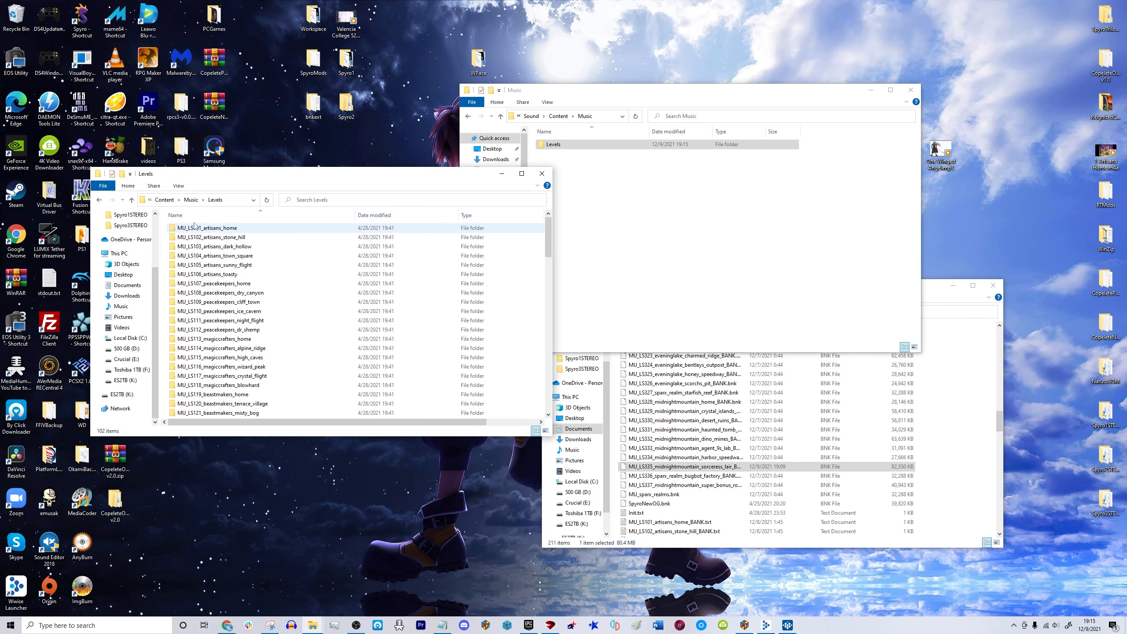
double_click(565, 146)
click(938, 295)
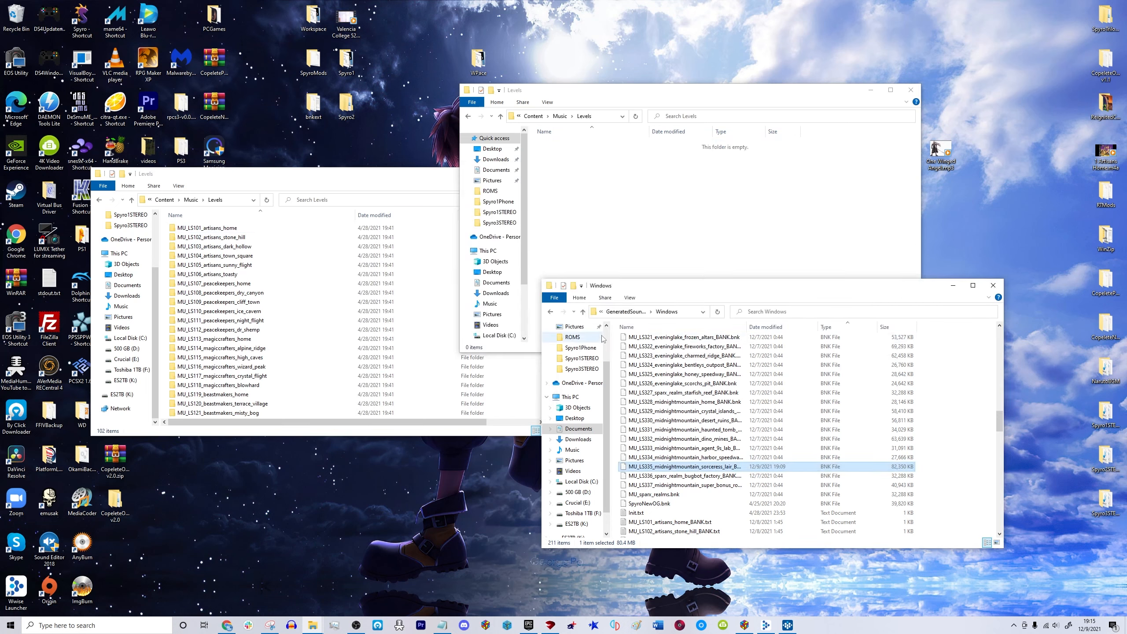
click(551, 312)
click(550, 313)
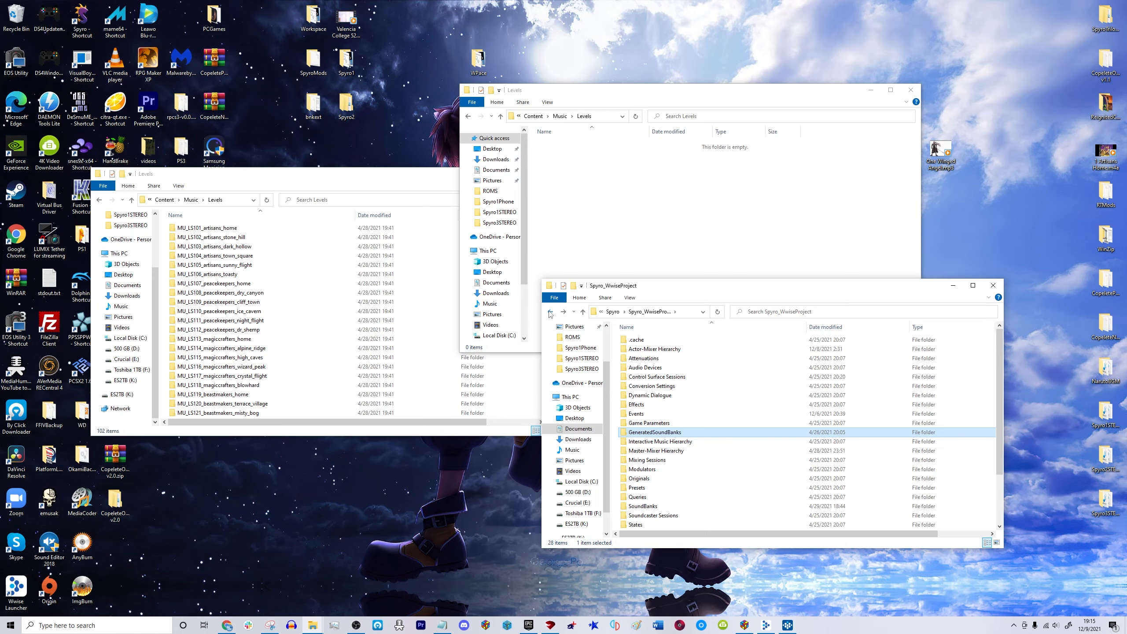
click(550, 313)
click(551, 313)
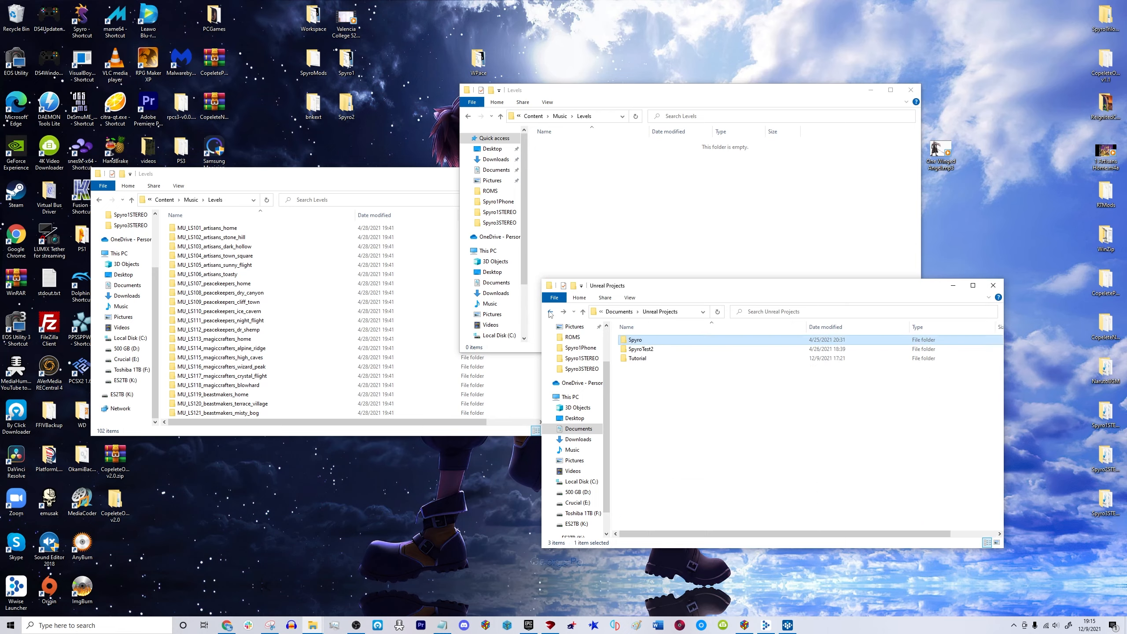
click(565, 313)
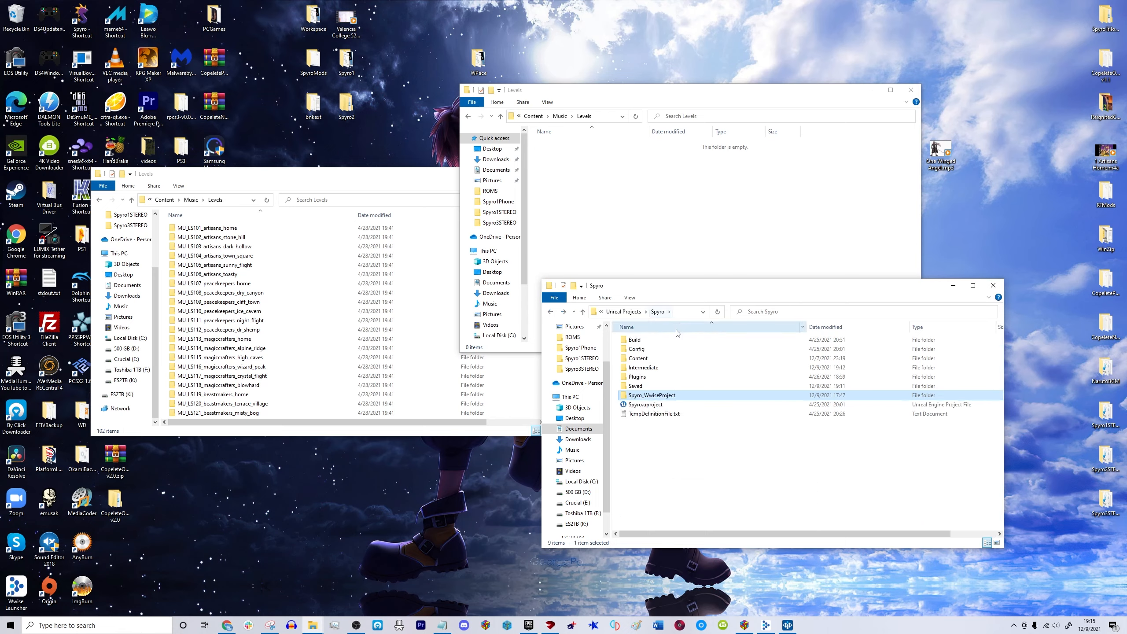
In the Spyro project, open Saved > Cooked > WindowsNoEditor > Spyro > Plugins > Sound > Content > Music > Levels.
double_click(646, 386)
double_click(646, 377)
double_click(646, 340)
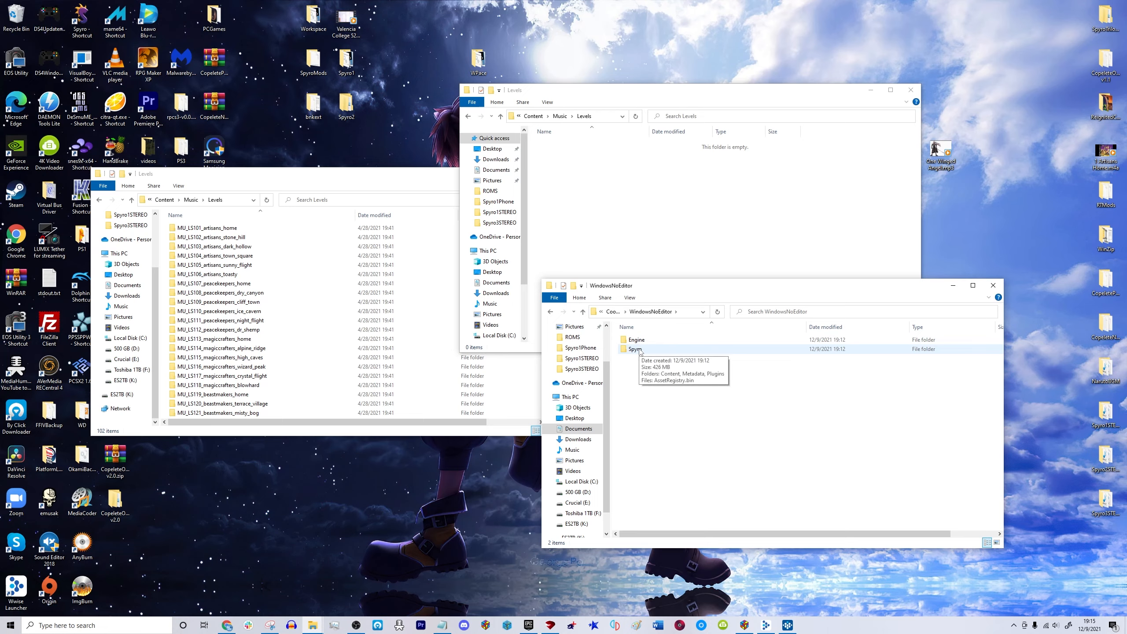
double_click(635, 349)
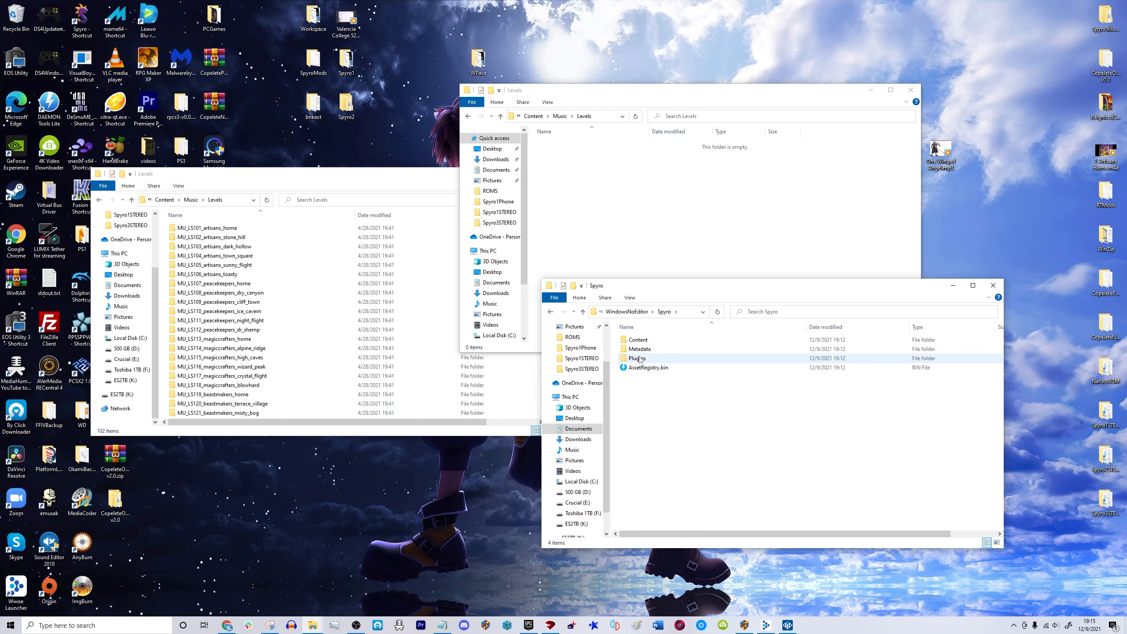
double_click(639, 359)
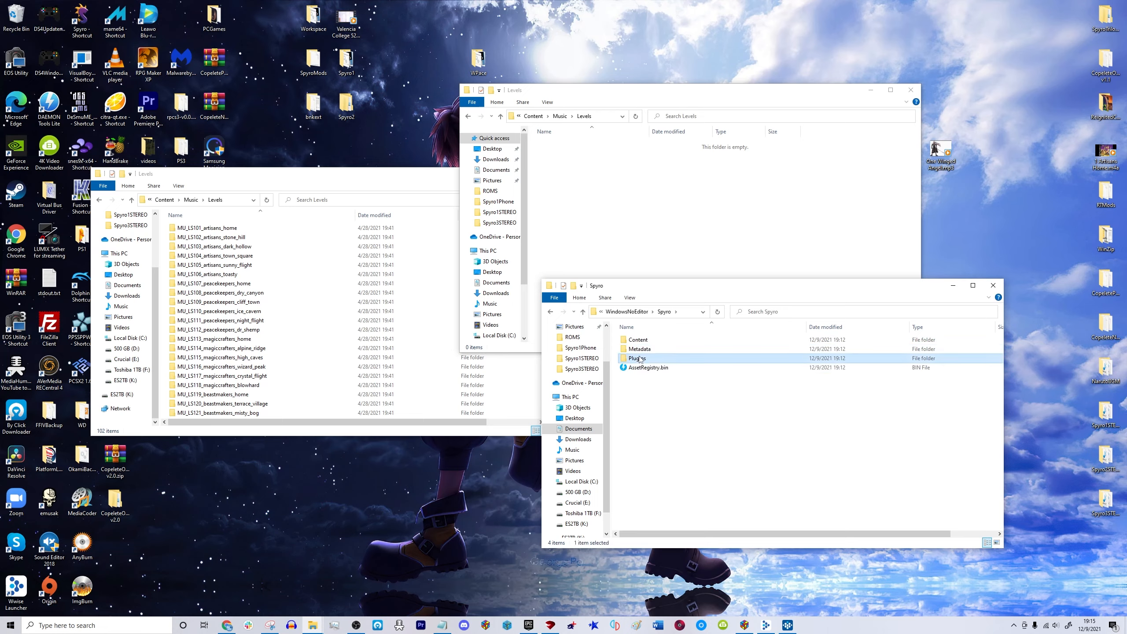
click(639, 343)
double_click(639, 343)
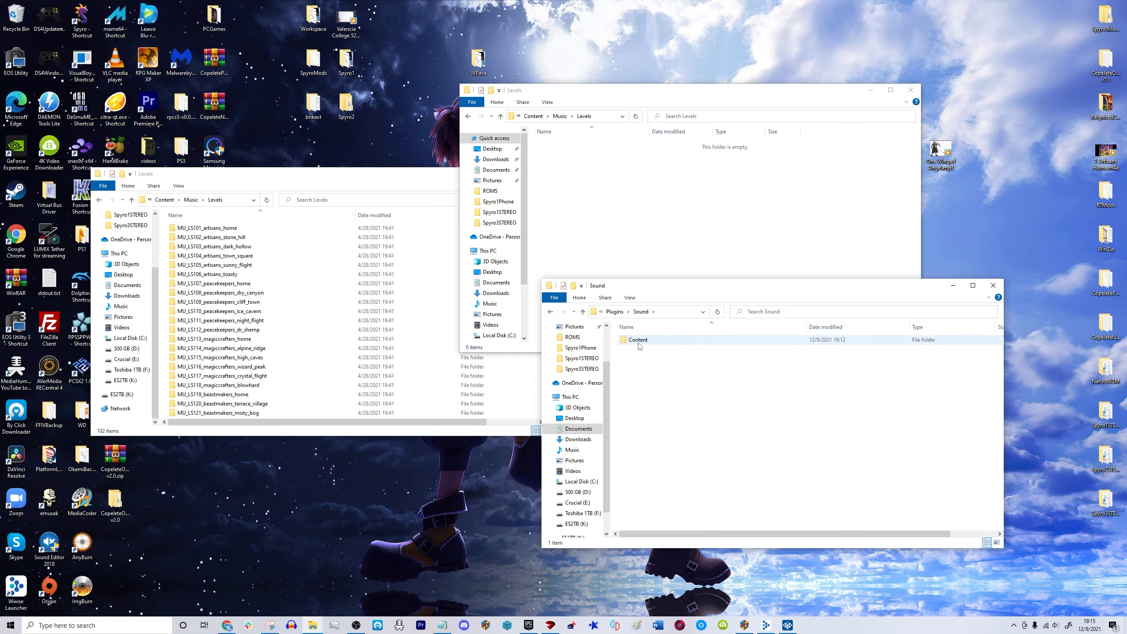
double_click(639, 343)
double_click(638, 343)
double_click(638, 343)
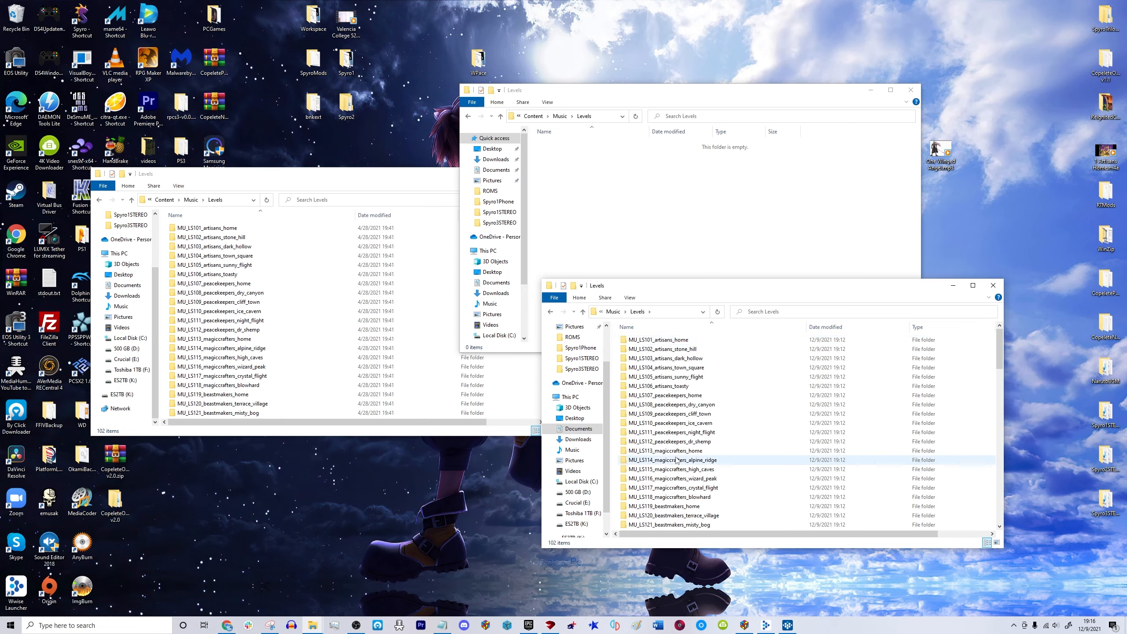
Copy the cooked MU_LS335_midnightmountain_sorceress_lair folder into the WPace structure's Levels folder.
scroll(666, 422, down, 20)
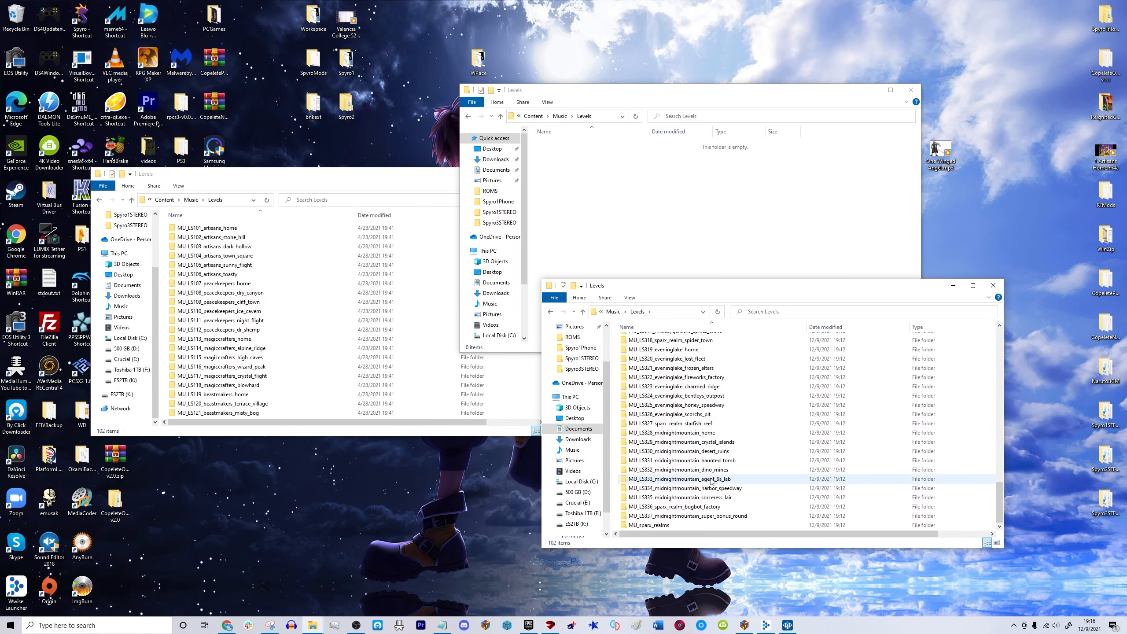
right_click(713, 499)
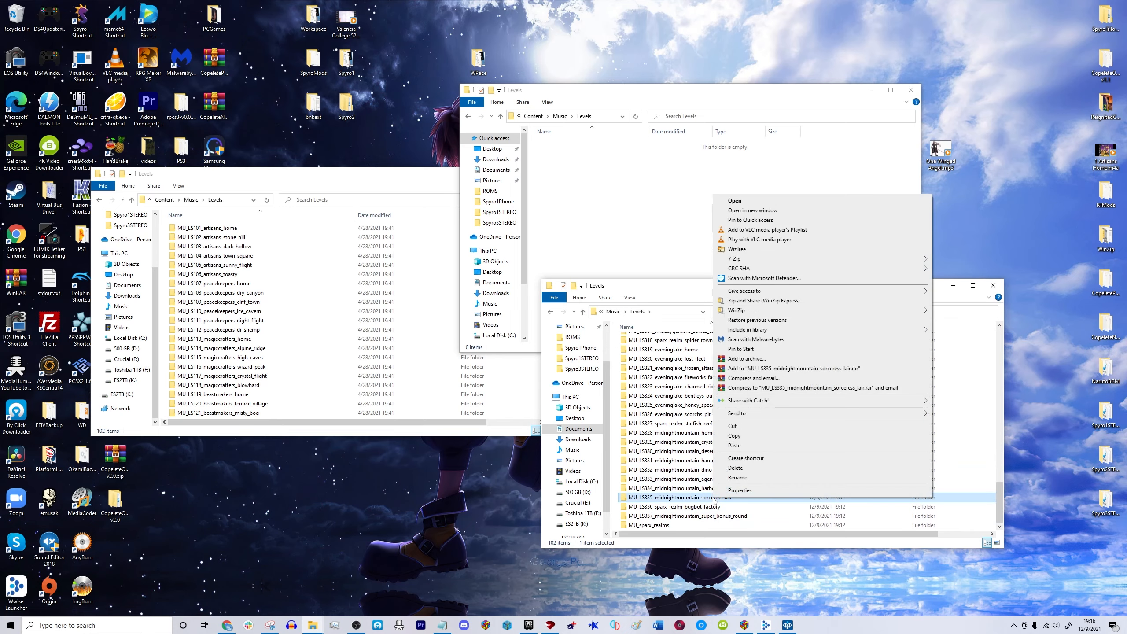
click(734, 441)
right_click(589, 178)
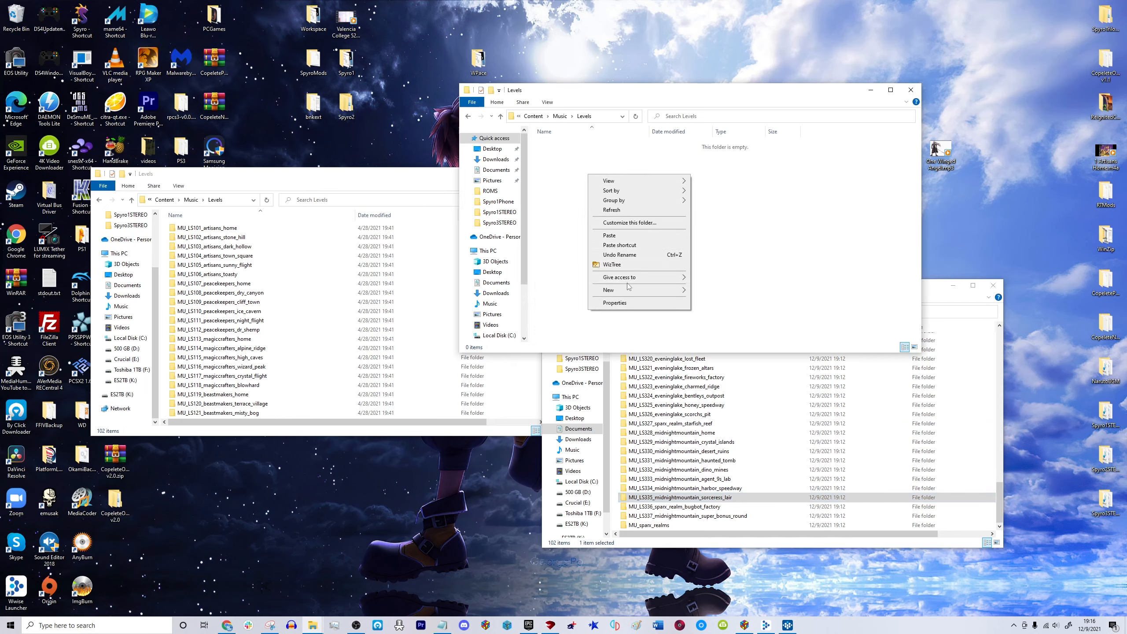
click(609, 238)
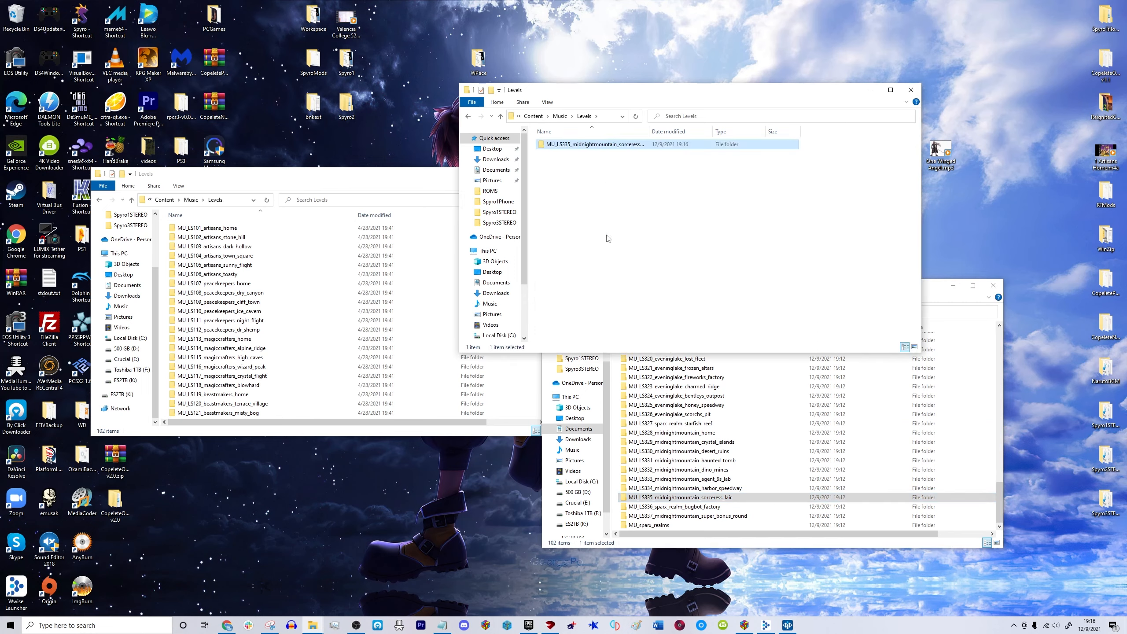
click(570, 172)
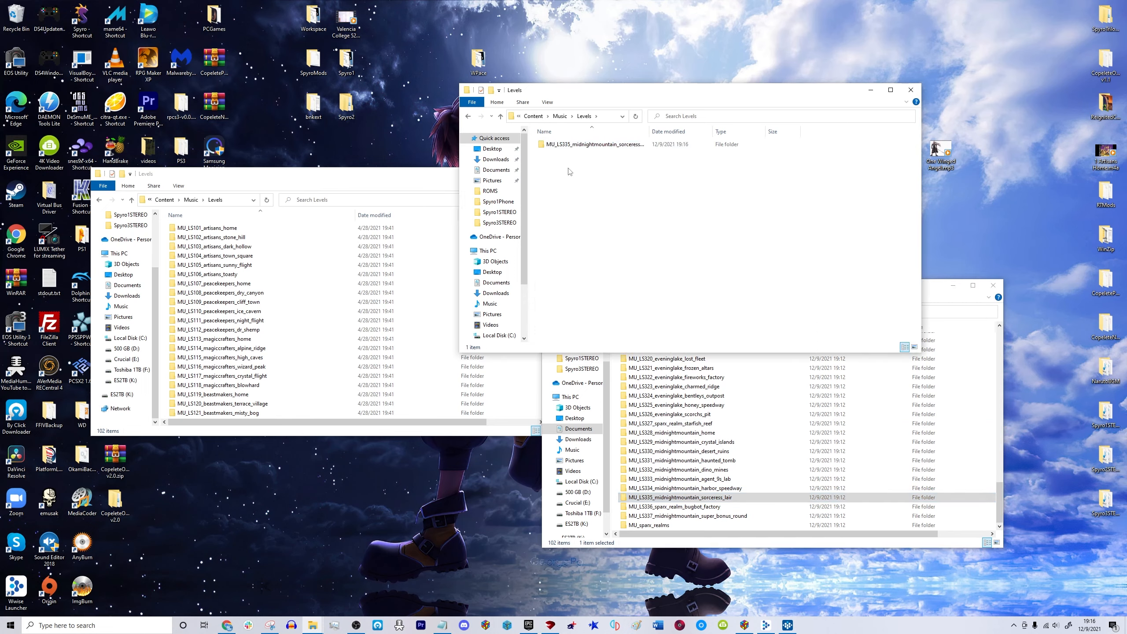
Return to the WPace root folder and run u4pak.cmd to pack the Falcon folder into a pak file.
click(468, 117)
click(468, 116)
click(468, 116)
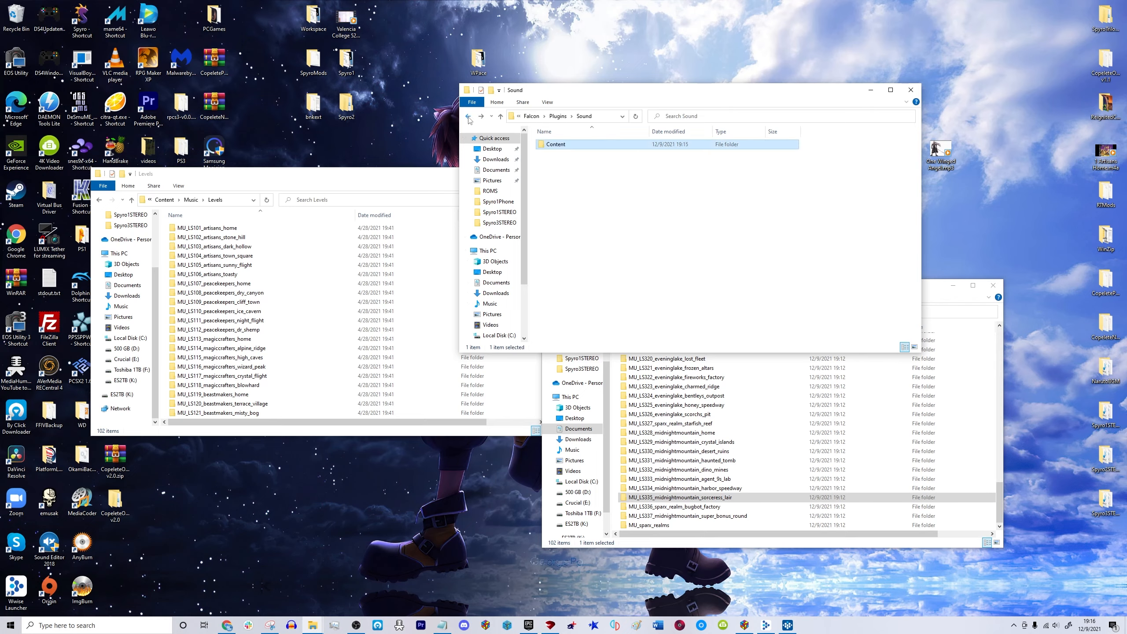
click(468, 117)
click(468, 116)
click(468, 116)
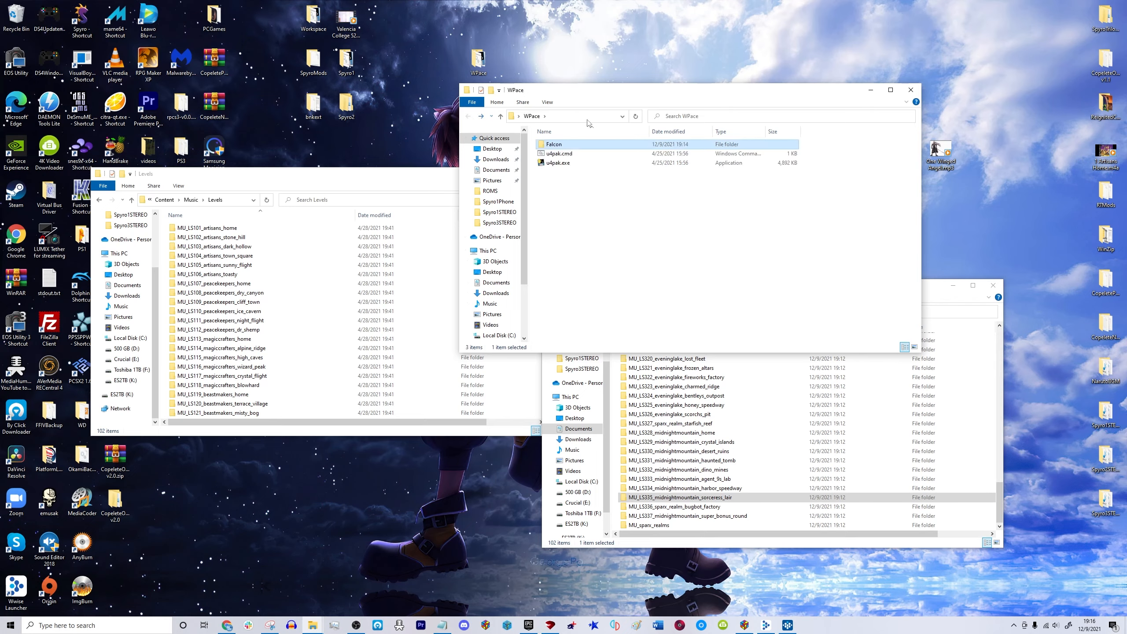
double_click(560, 154)
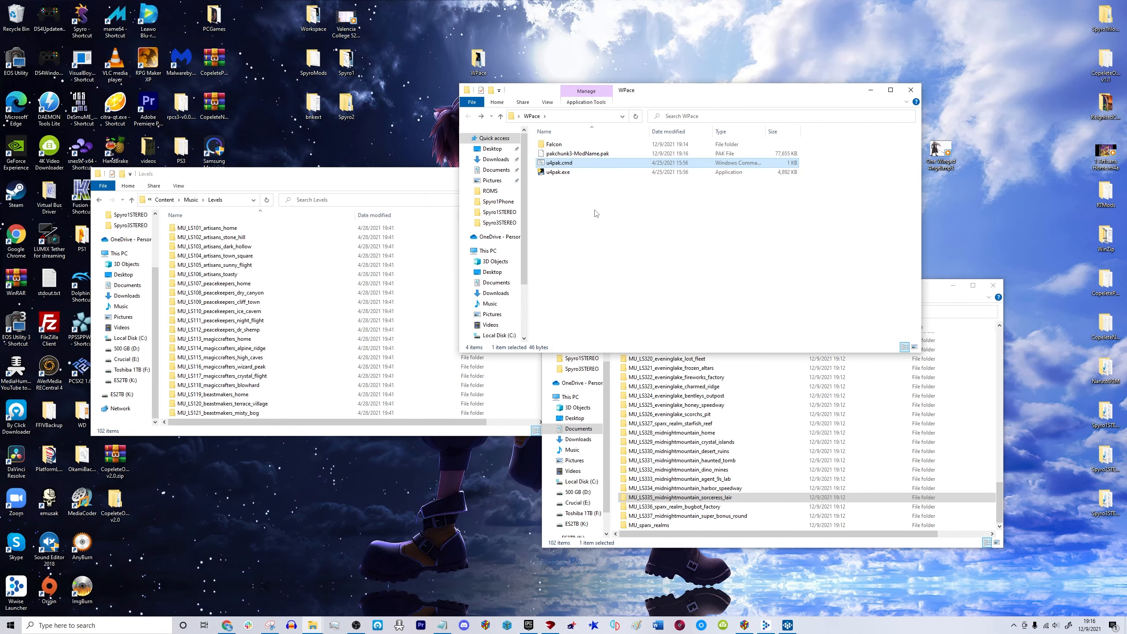
Rename pakchunk3-ModName.pak in the WPace folder as OneWingedSorcerer.pak.
click(574, 154)
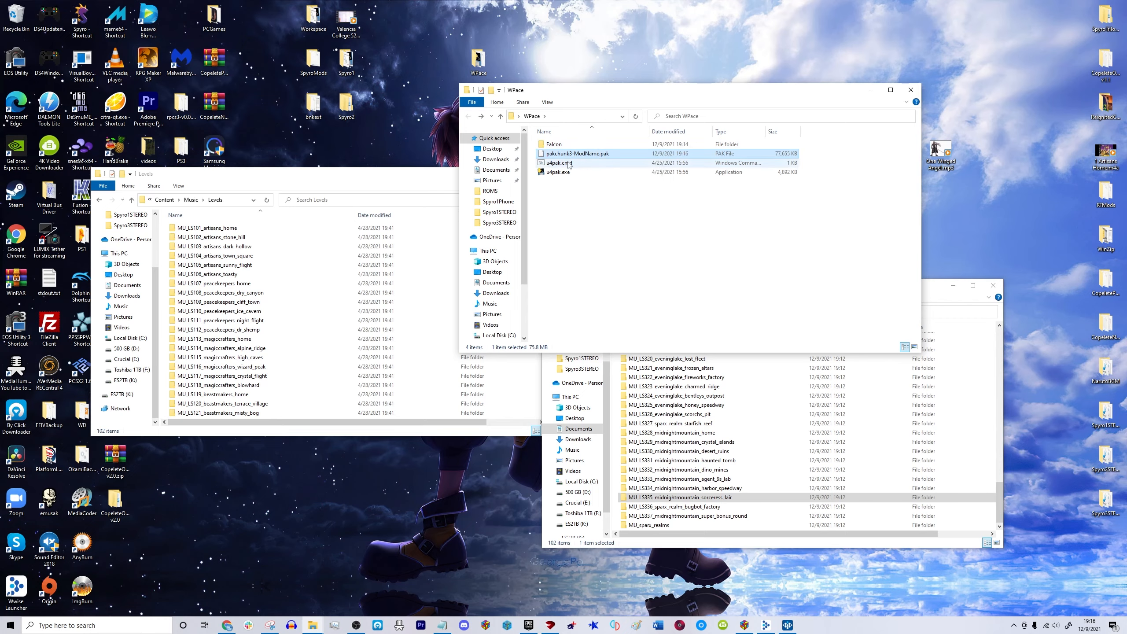
click(567, 212)
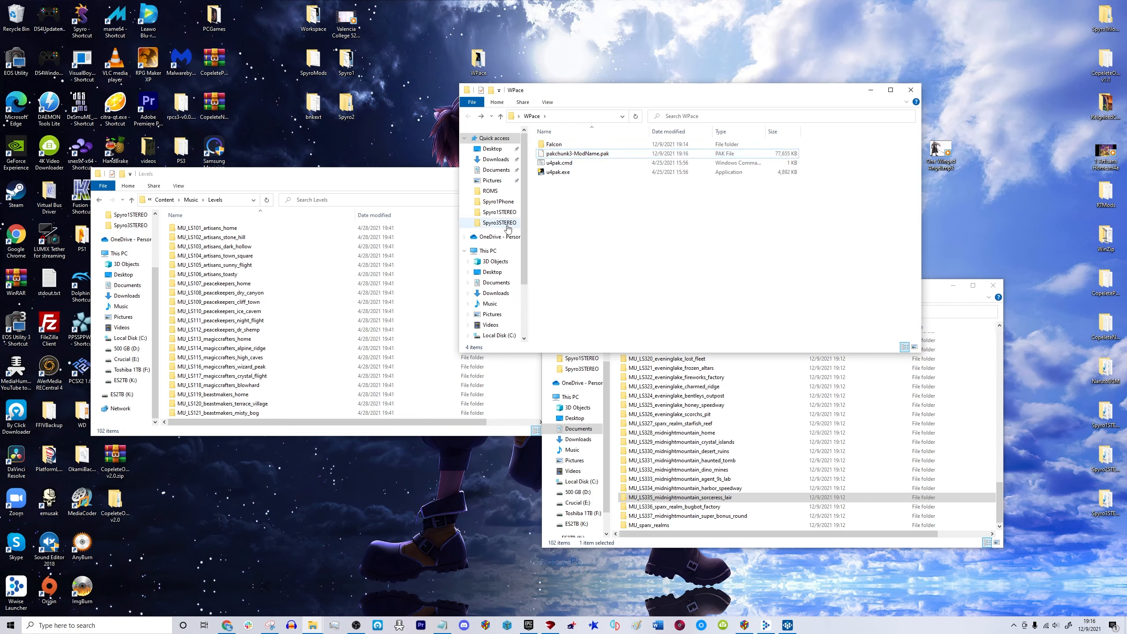
click(571, 157)
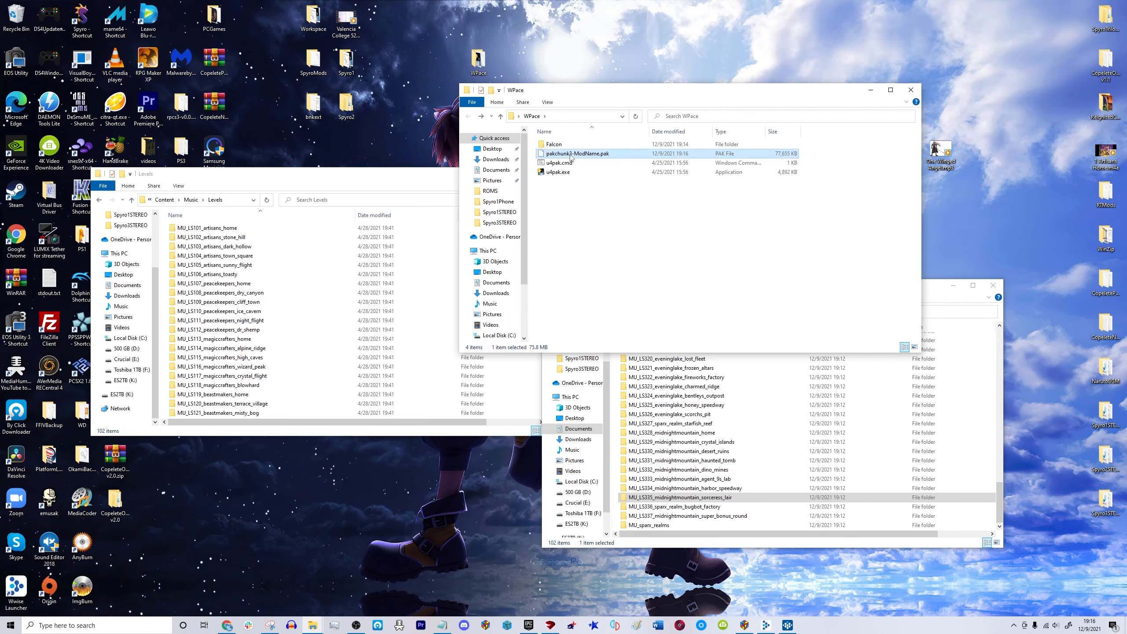
click(571, 154)
text(OneWingedSorcerer.pak)
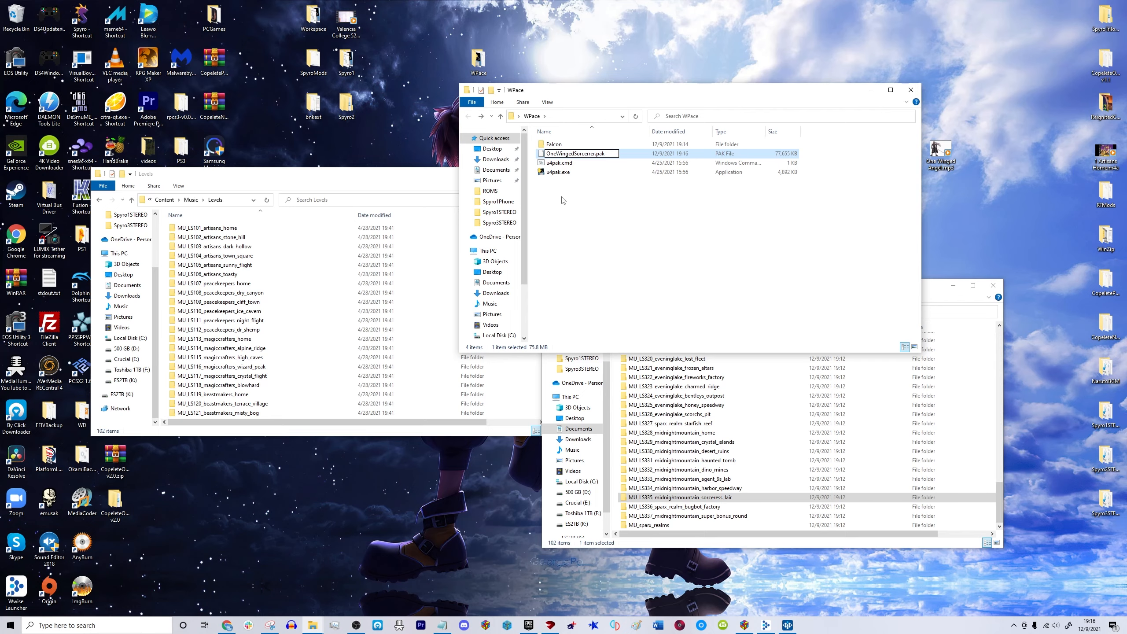
key(Return)
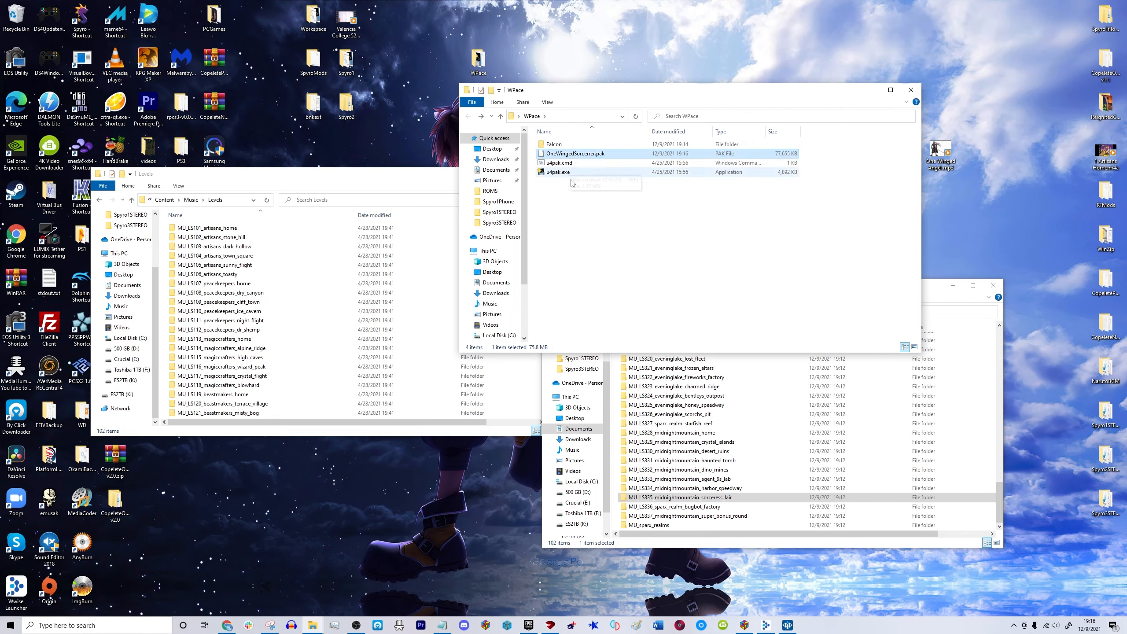
Close the reference and cooked asset folder windows, and bring up Spyro Reignited Mod Manager beside the WPace folder.
click(265, 185)
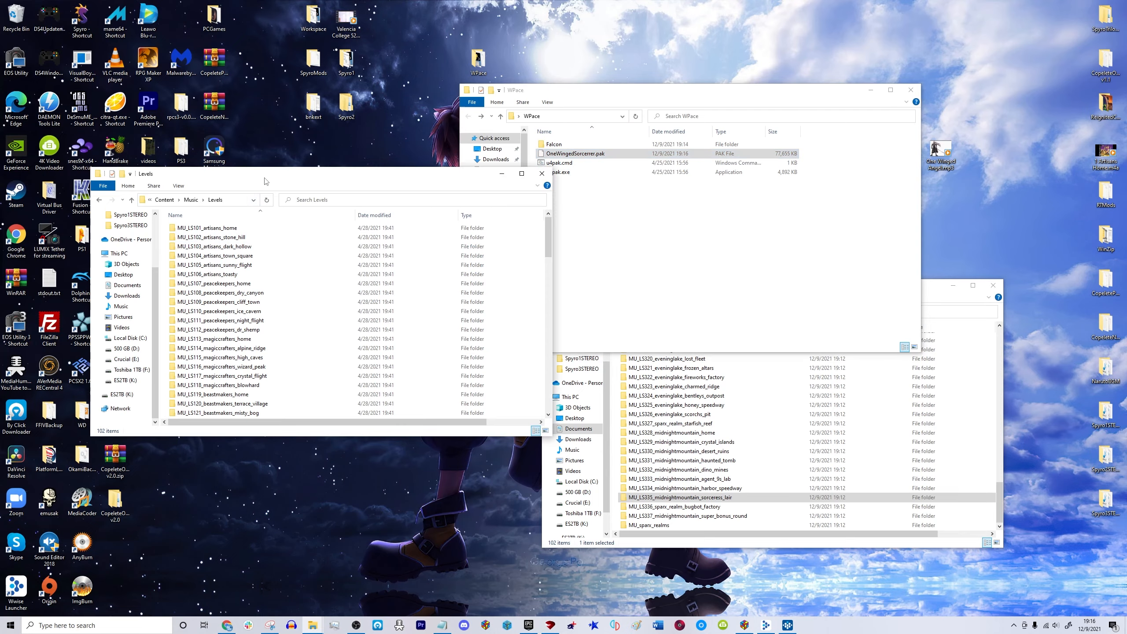
click(542, 173)
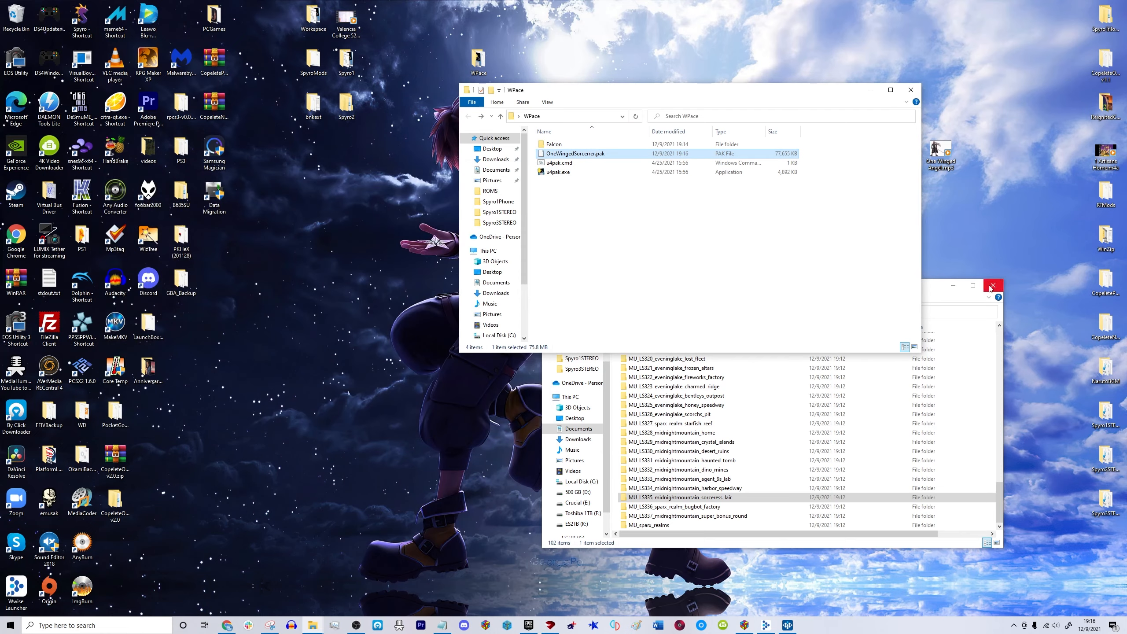
drag(700, 103, 783, 135)
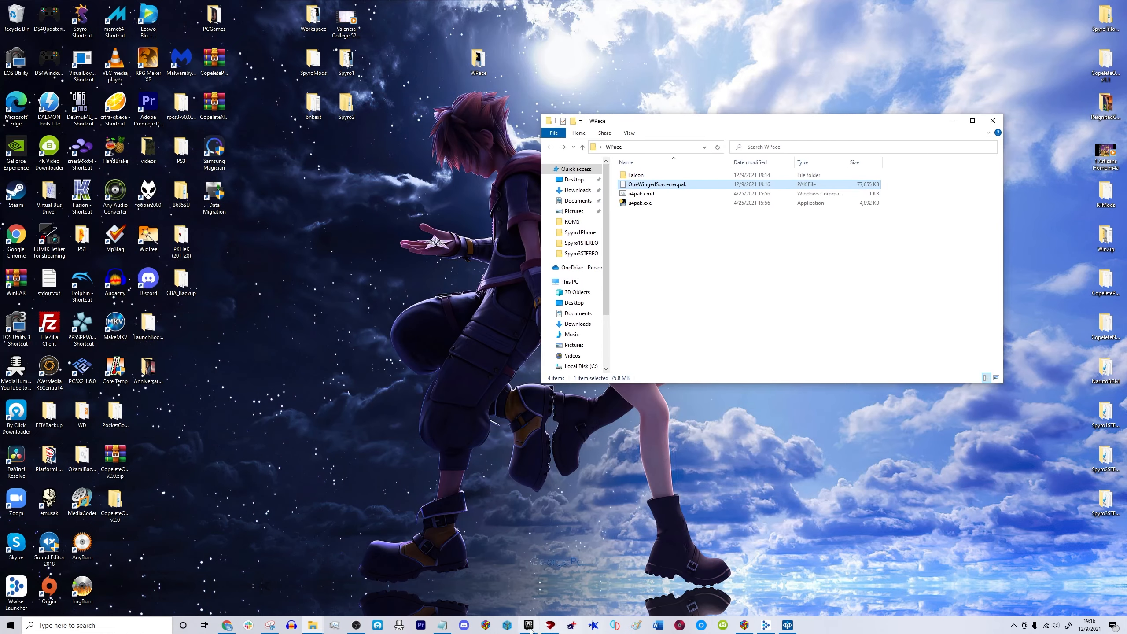
click(550, 625)
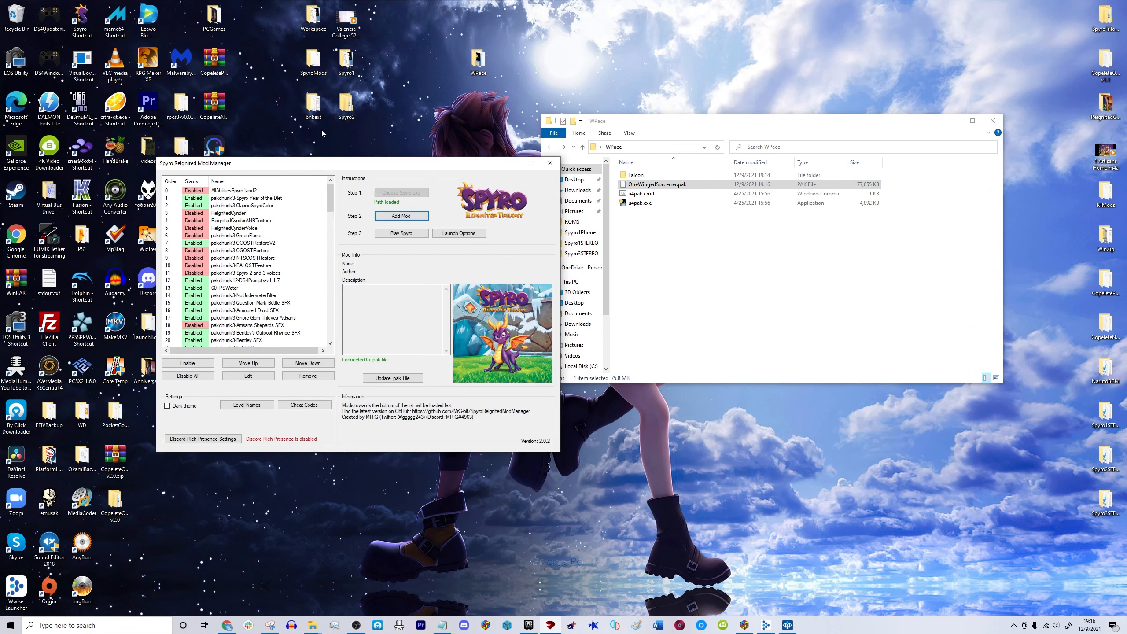
drag(285, 168, 328, 178)
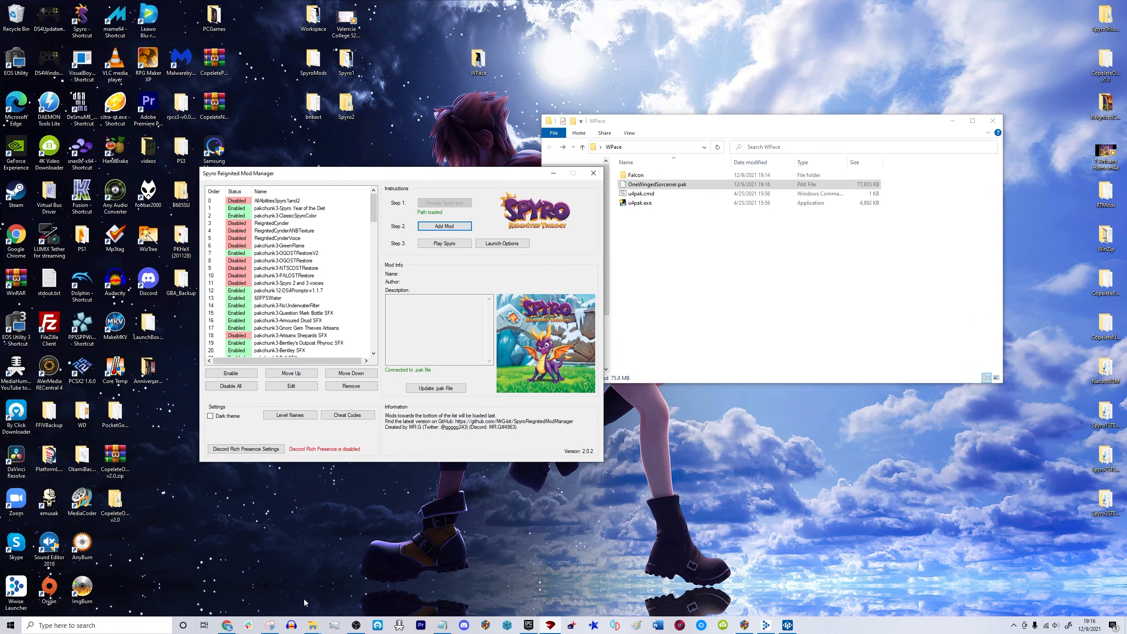
In a new File Explorer window, open the Spyro Reignited Trilogy folder under PCGames on the Crucial (E:) drive.
mouse_move(312, 628)
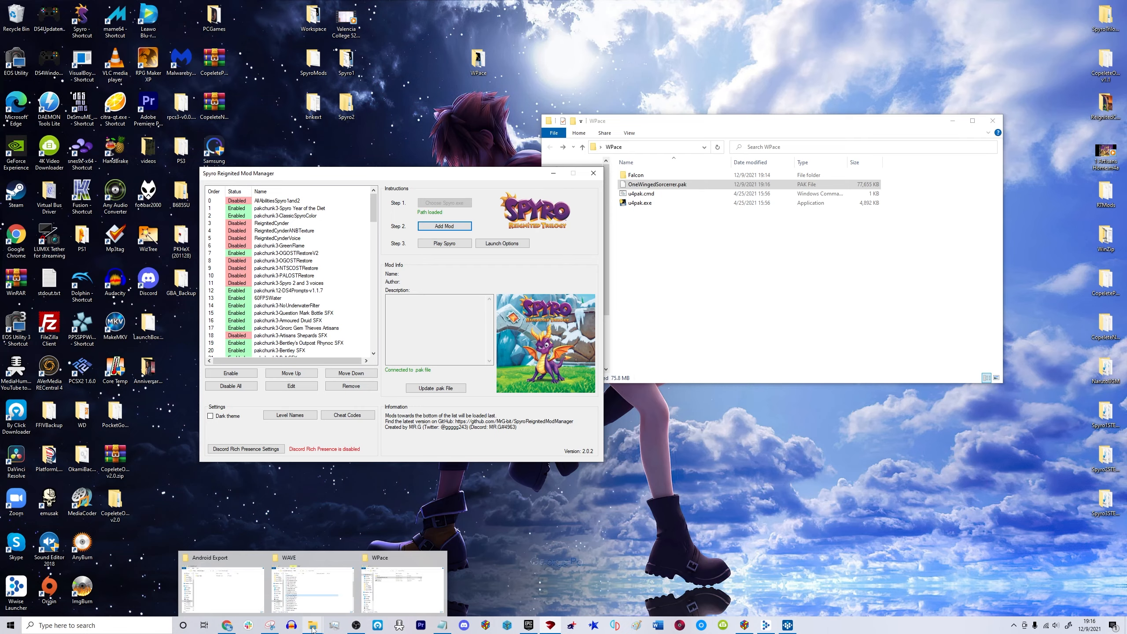
right_click(313, 628)
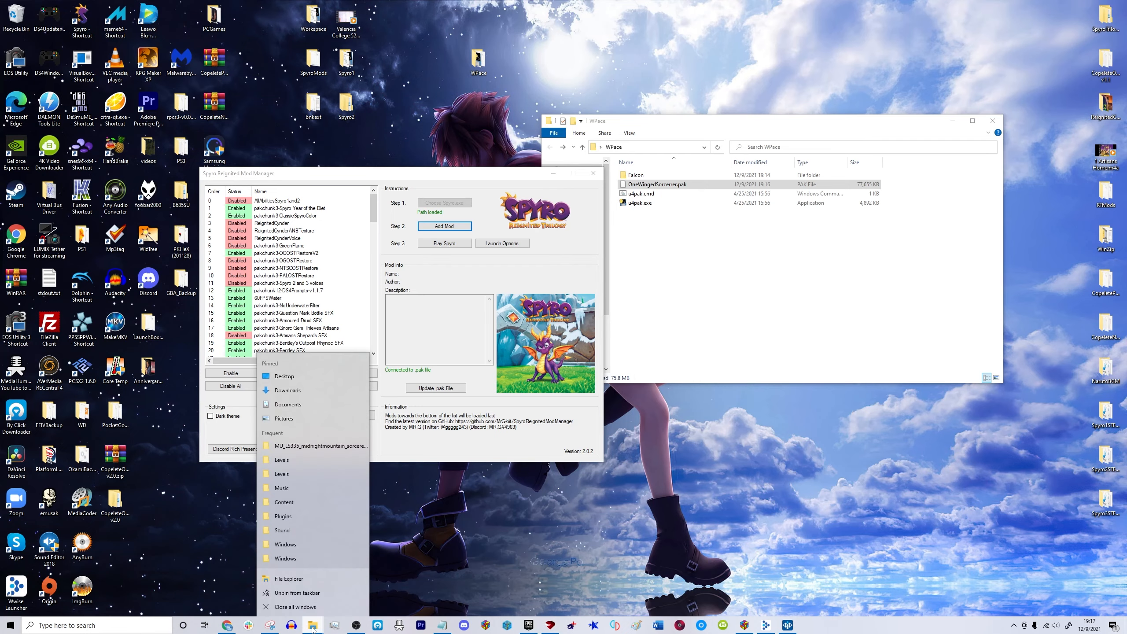
click(291, 576)
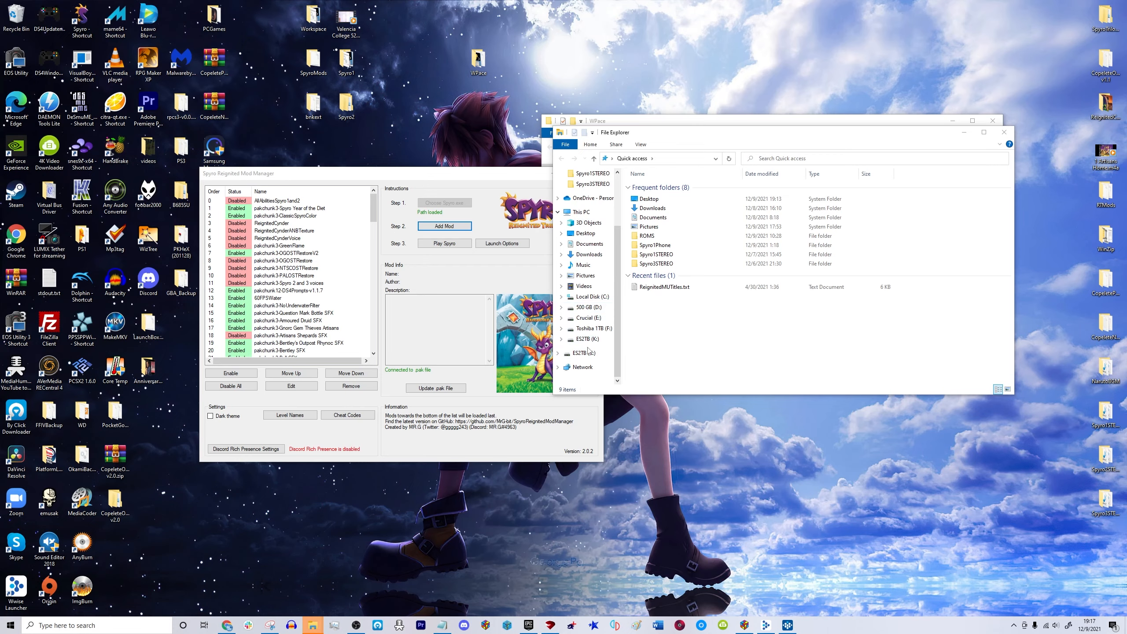
click(585, 319)
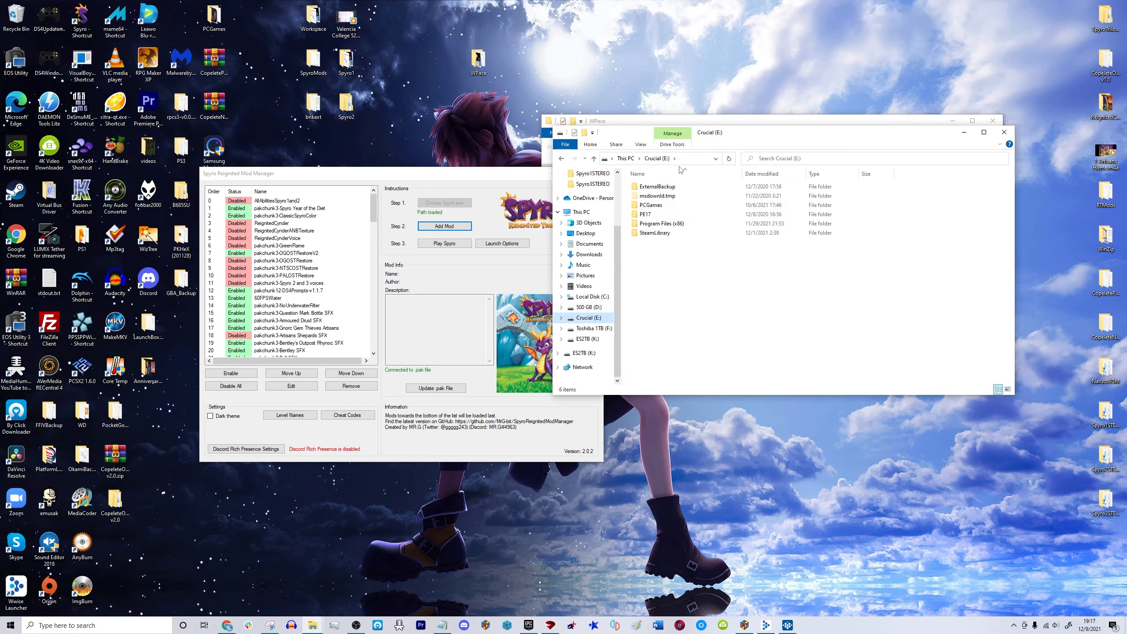
double_click(652, 206)
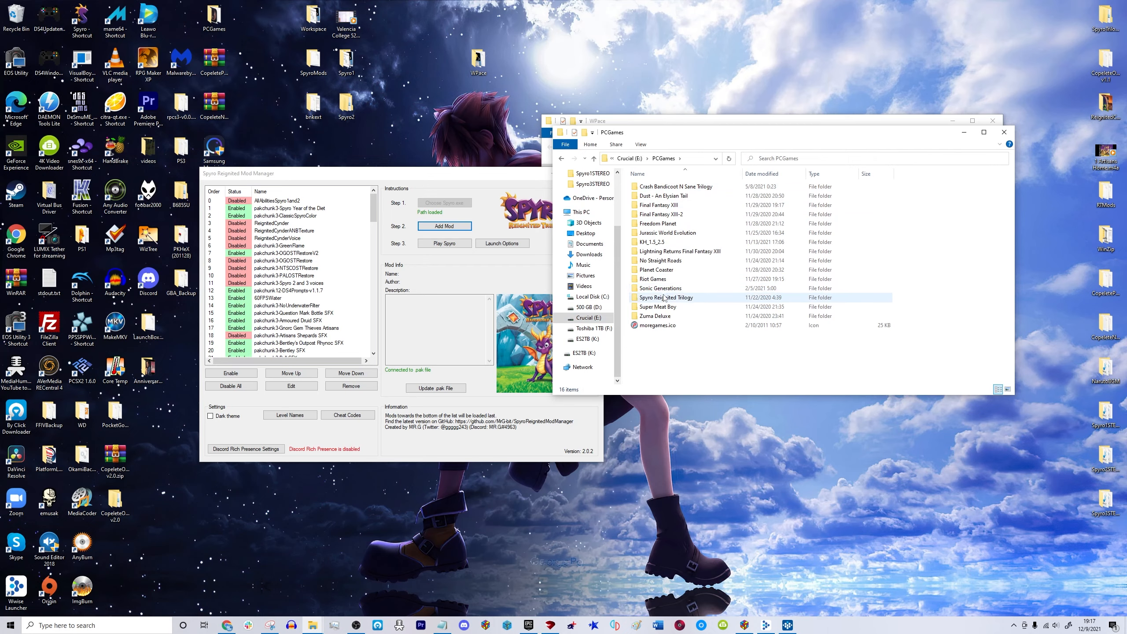
click(665, 299)
double_click(664, 298)
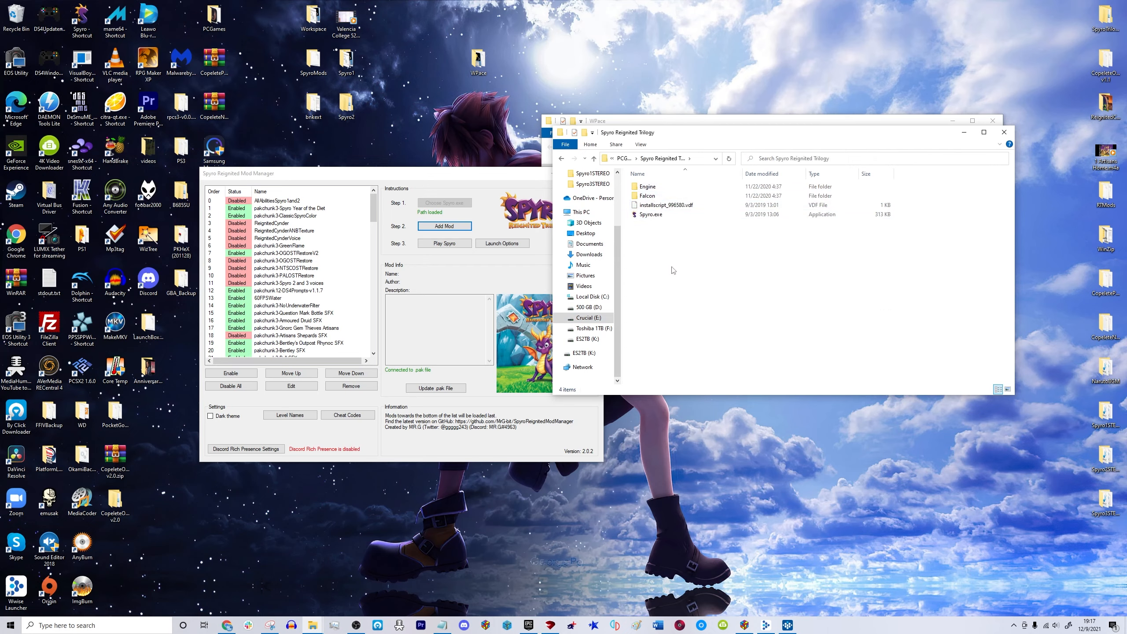
From the Spyro Reignited Trilogy folder, browse through Falcon and Content to the game's Paks folder.
drag(671, 266, 657, 190)
click(724, 273)
double_click(649, 188)
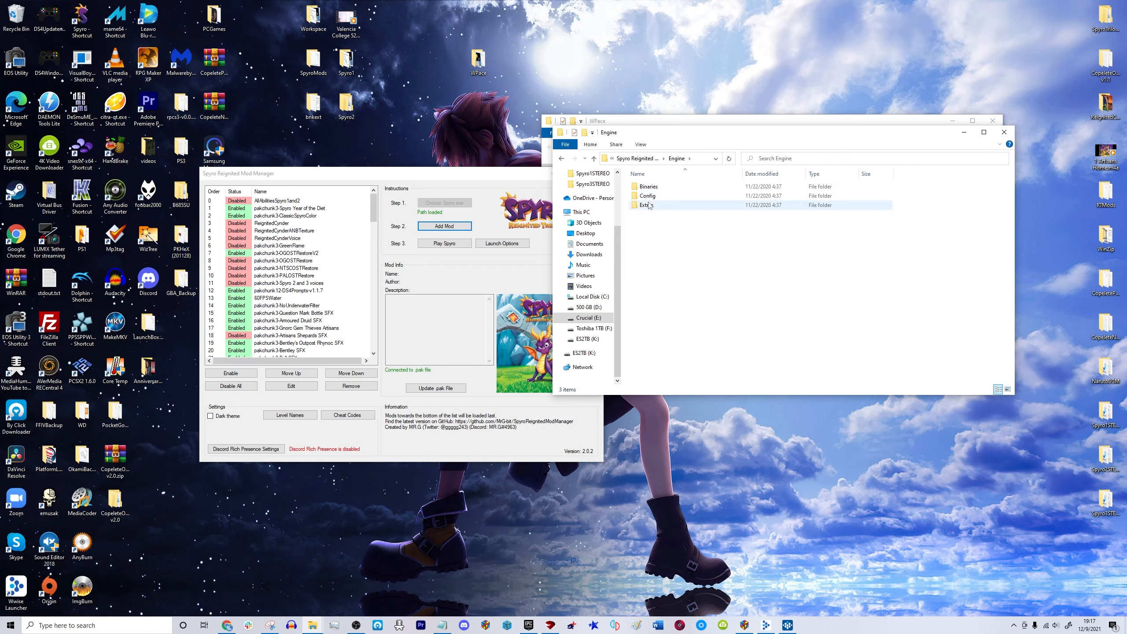
click(562, 158)
double_click(651, 197)
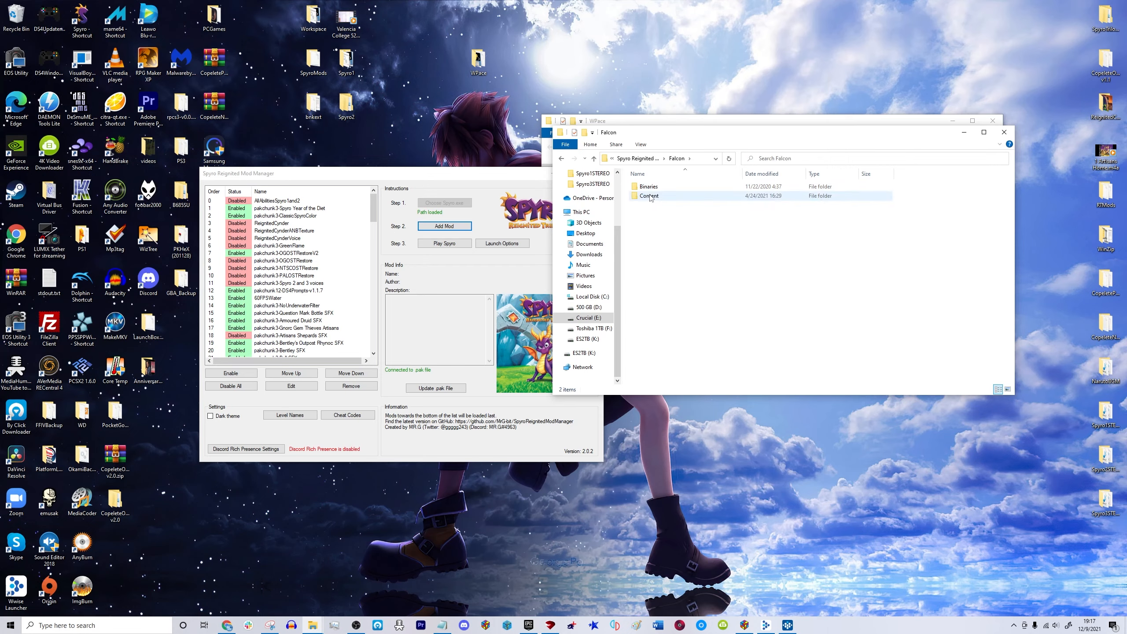
double_click(651, 195)
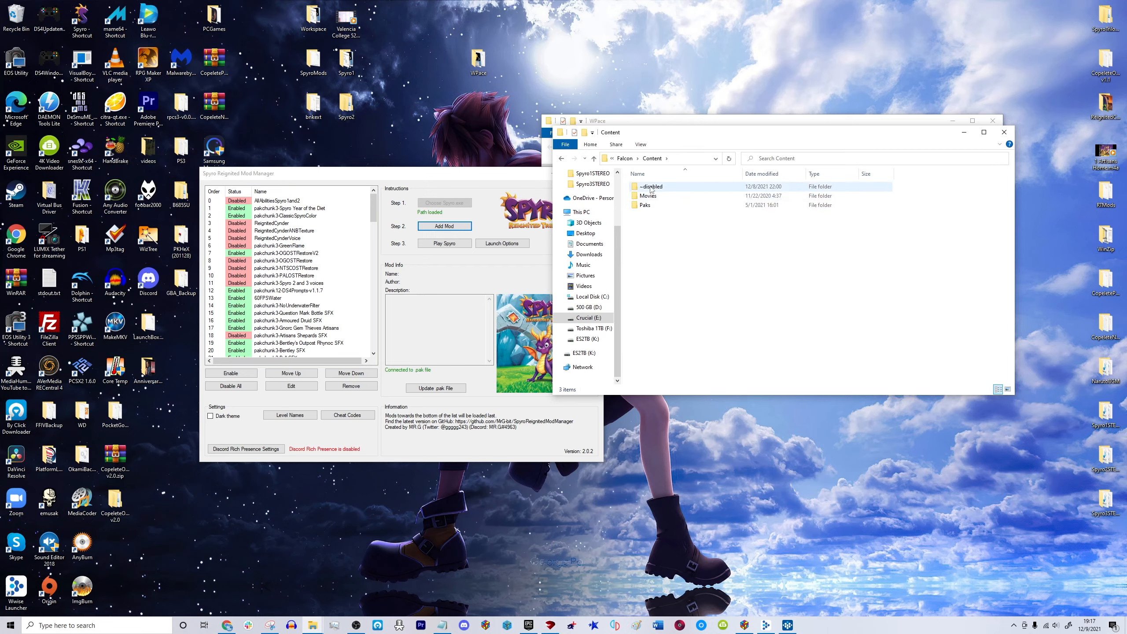
double_click(647, 205)
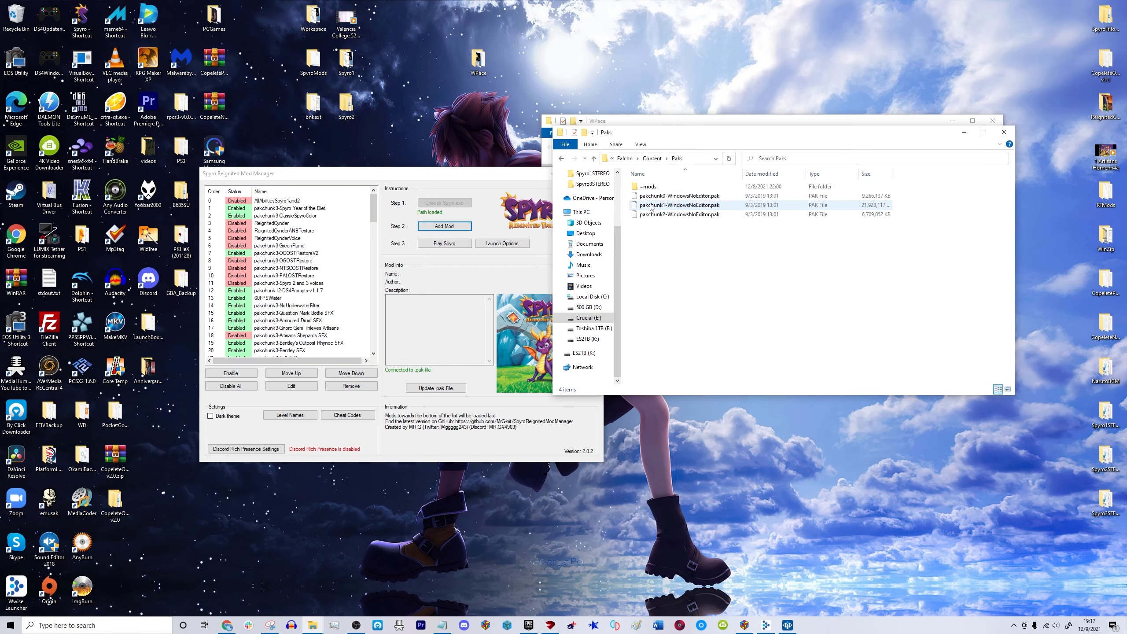
Open the ~mods folder inside Paks and look through the installed mod pak files.
click(562, 159)
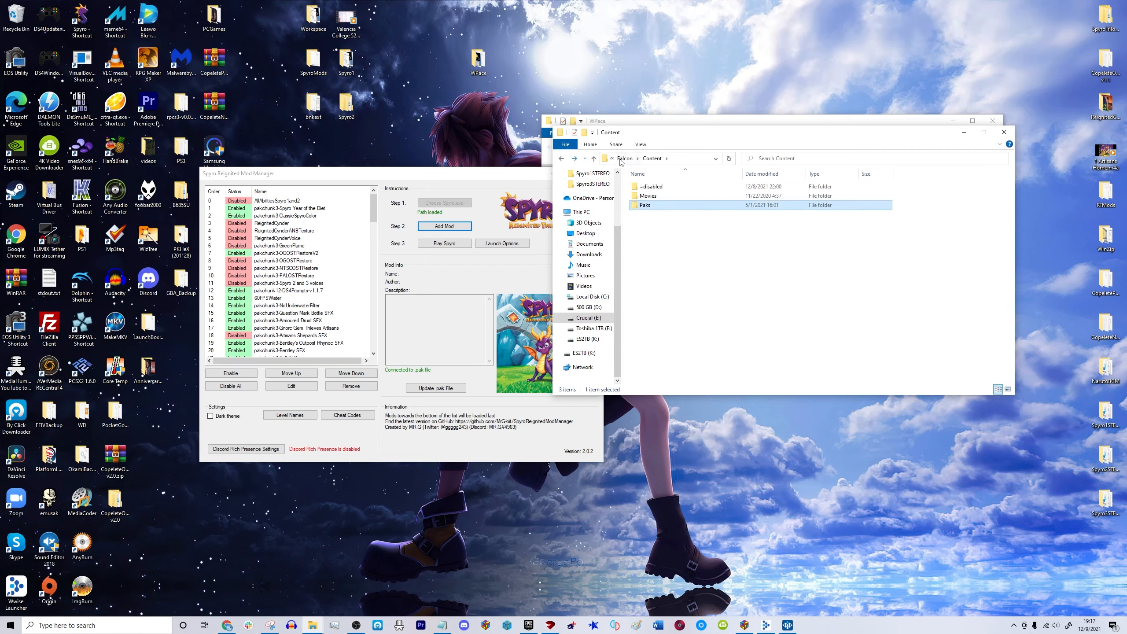
double_click(658, 207)
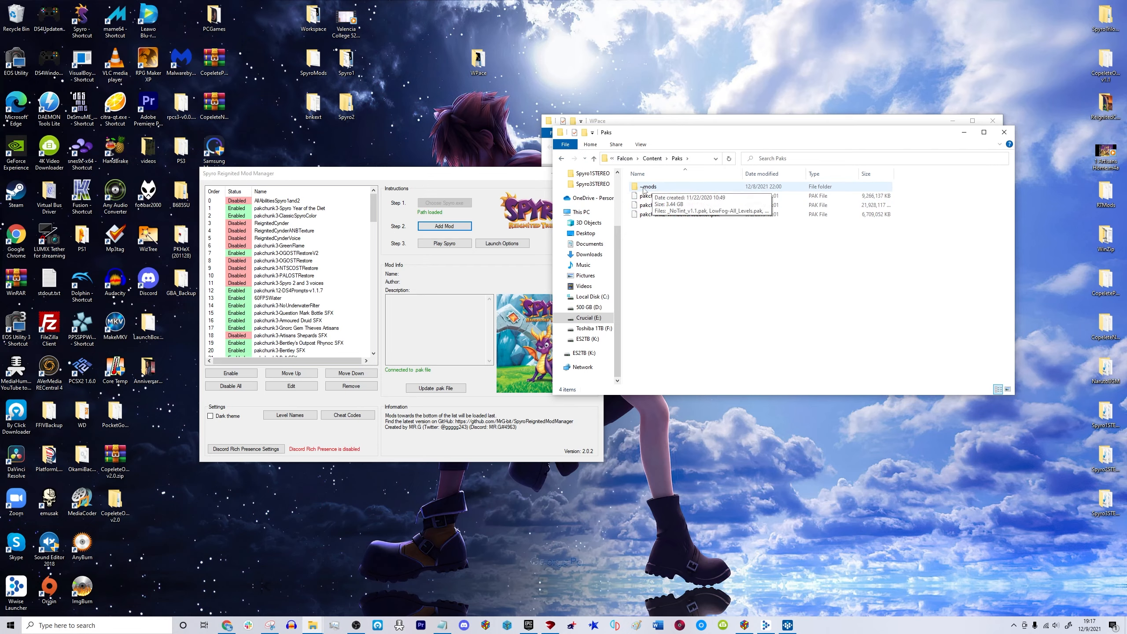
double_click(653, 188)
scroll(711, 249, down, 13)
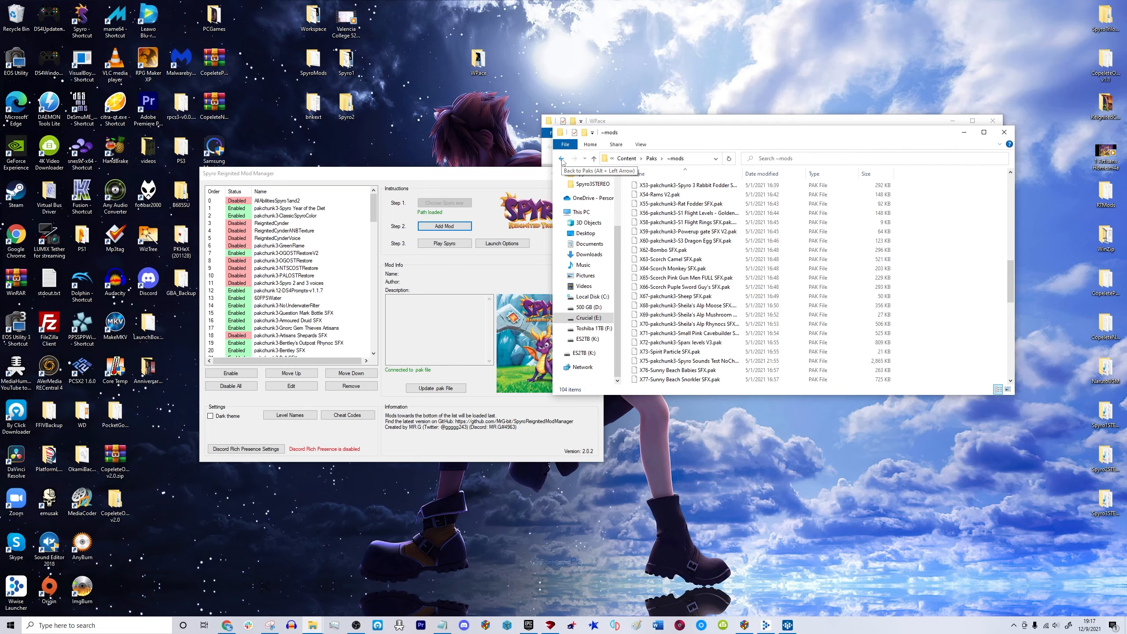
click(562, 158)
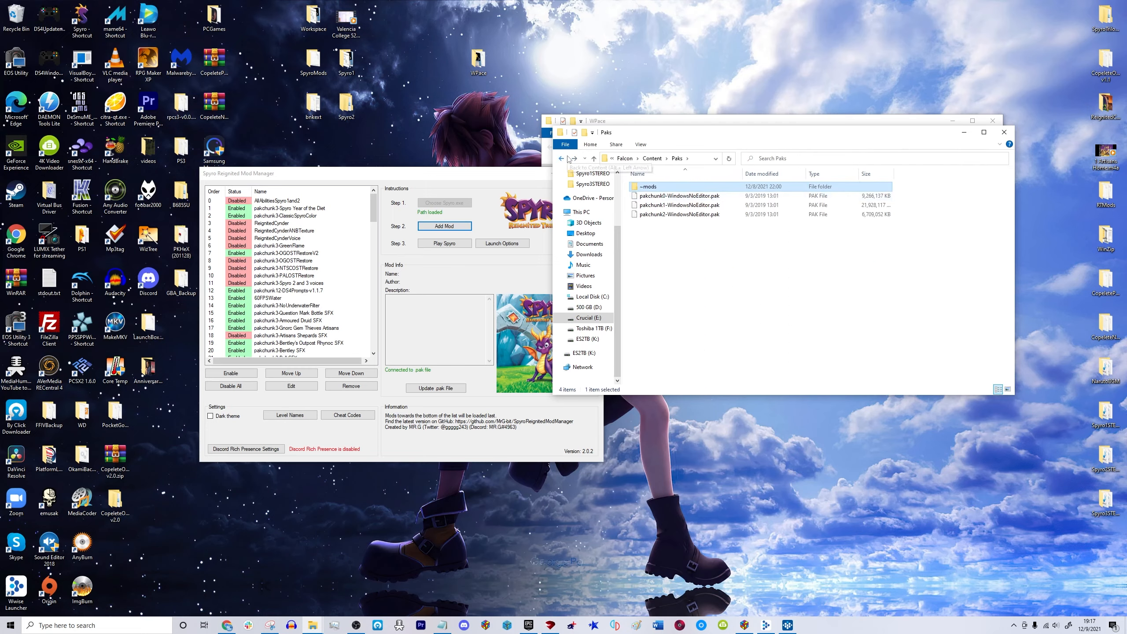
double_click(664, 188)
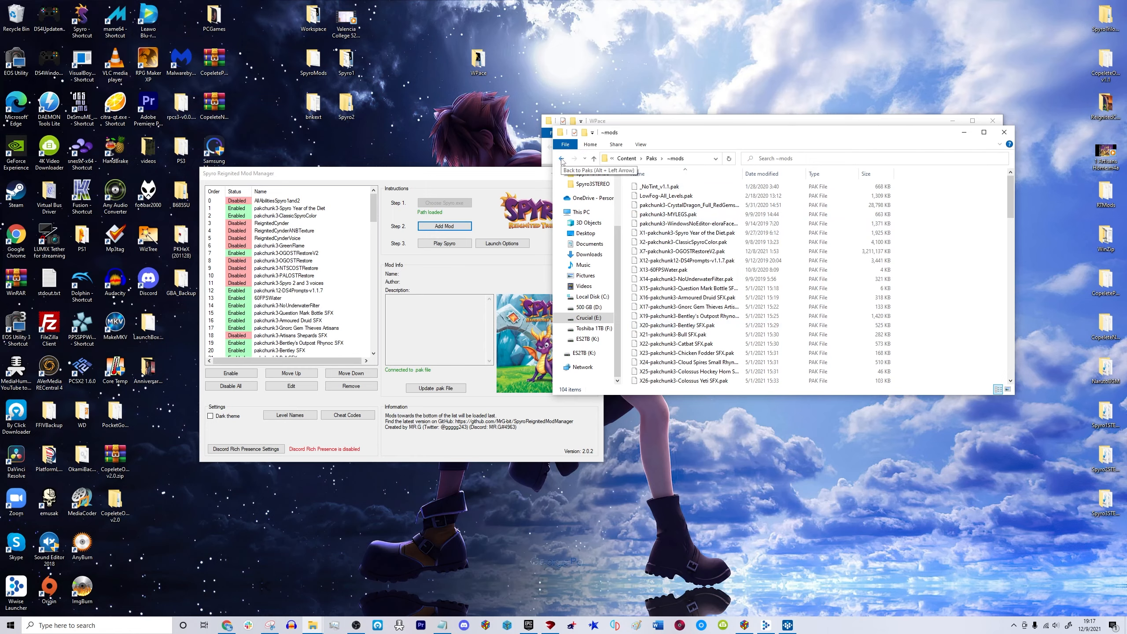
Switch to Spyro Reignited Mod Manager and disable the pakchunk3-OGOSTRestoreV2 mod.
click(520, 174)
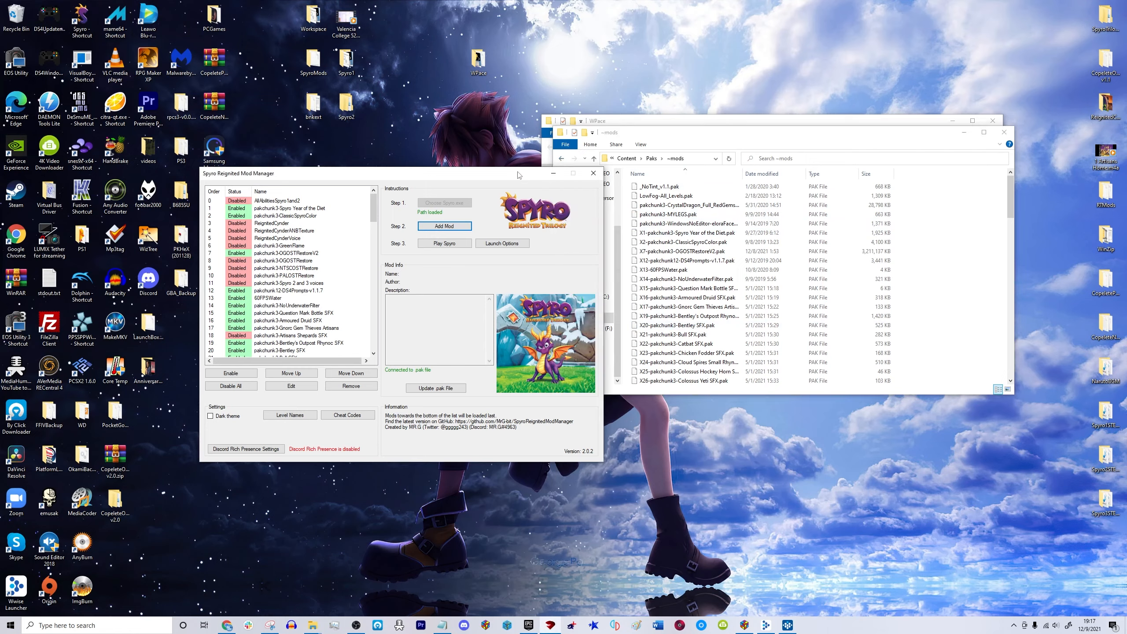
click(289, 254)
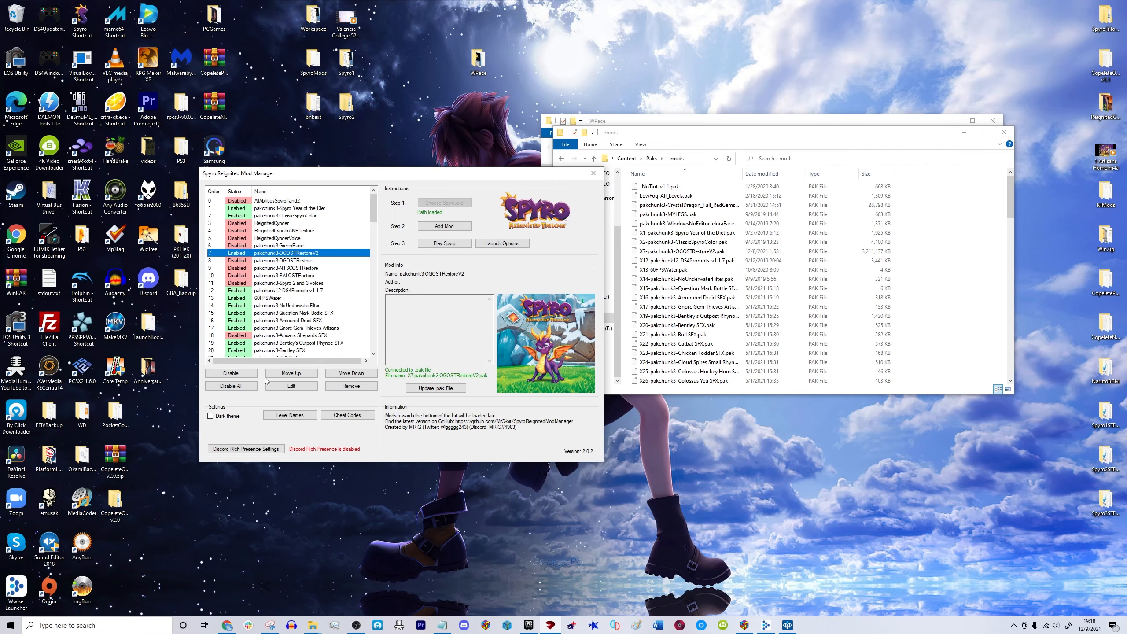
click(238, 373)
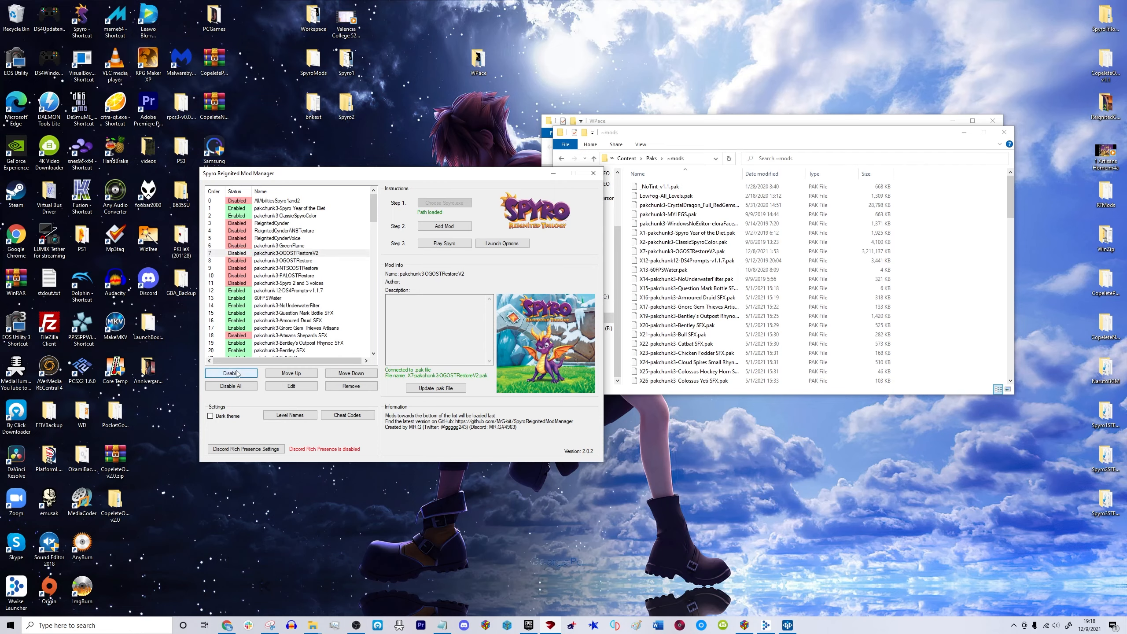
click(289, 261)
click(284, 240)
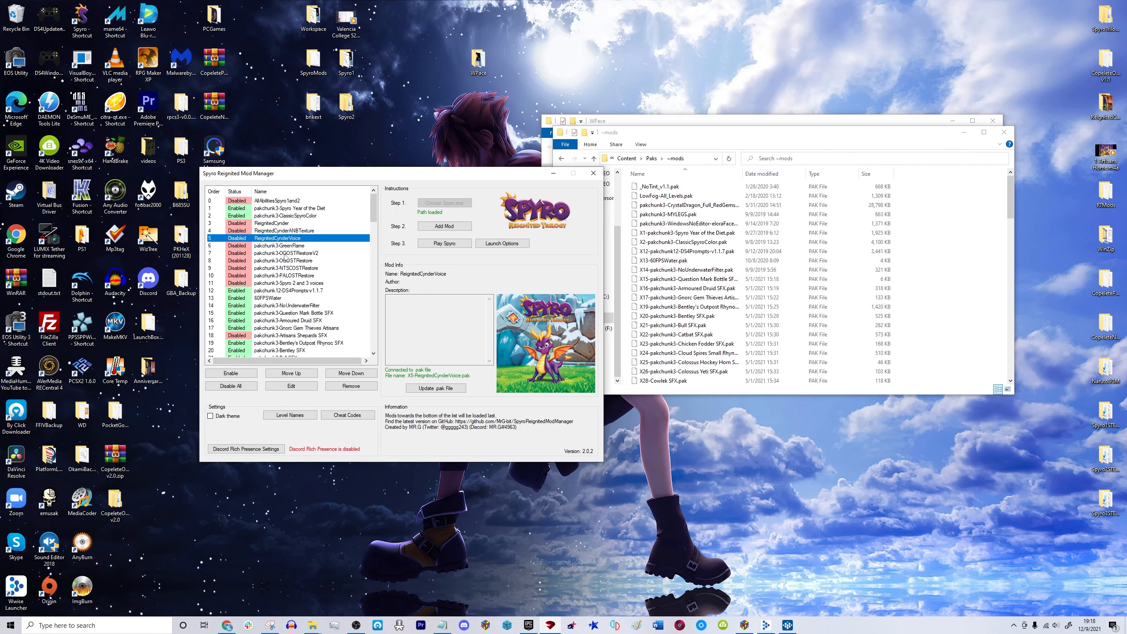
click(285, 255)
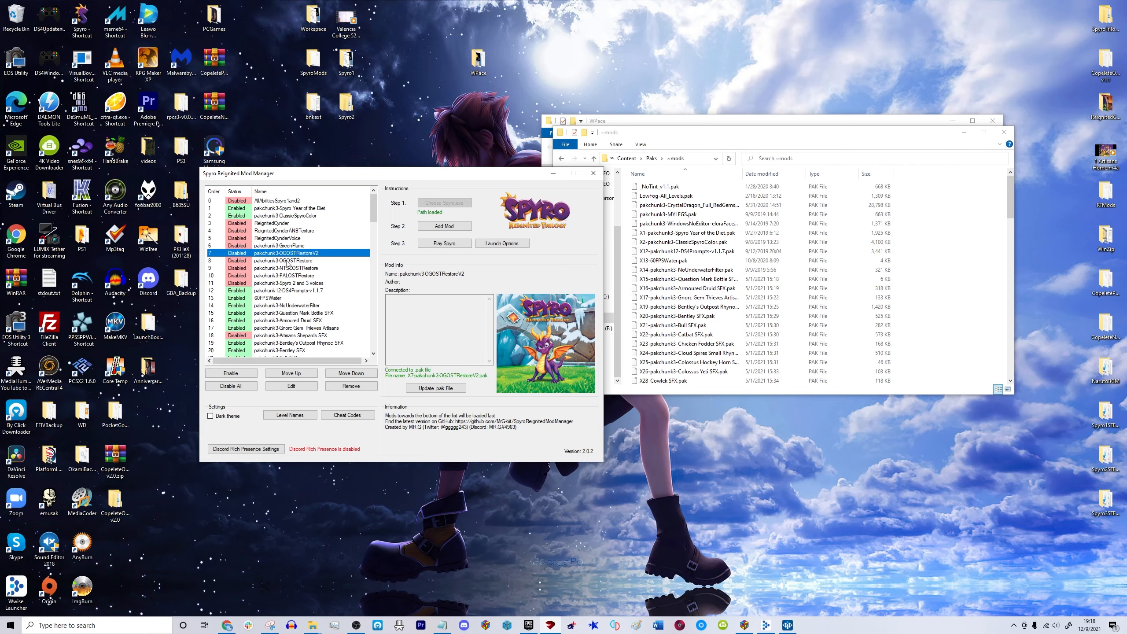
click(288, 261)
Move the ~mods folder window aside, select OneWingedSorcerer.pak in the WPace folder, and minimize the ~mods window.
drag(721, 140, 785, 229)
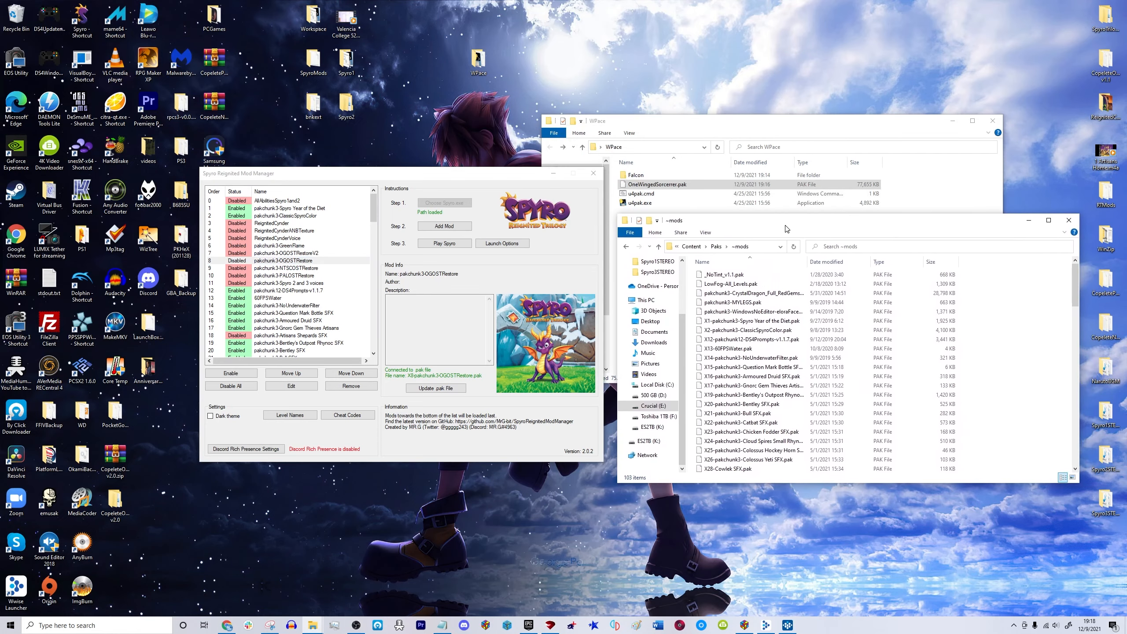
click(651, 186)
click(1029, 221)
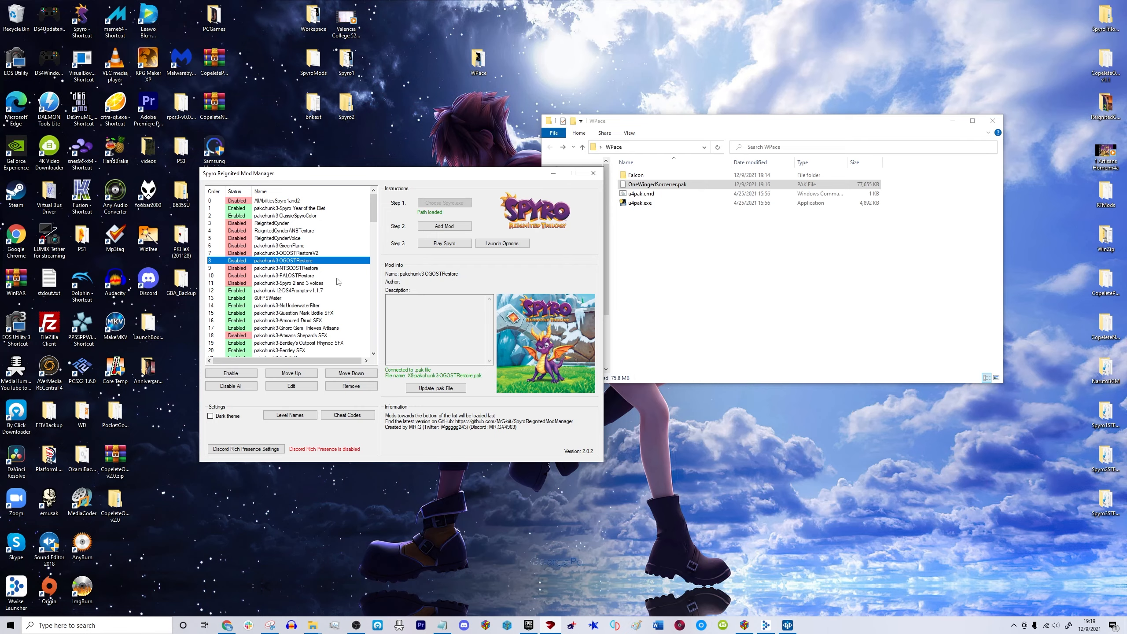
Add OneWingedSorcerer.pak from the WPace folder on the Desktop as a new mod, keeping its default details.
click(446, 227)
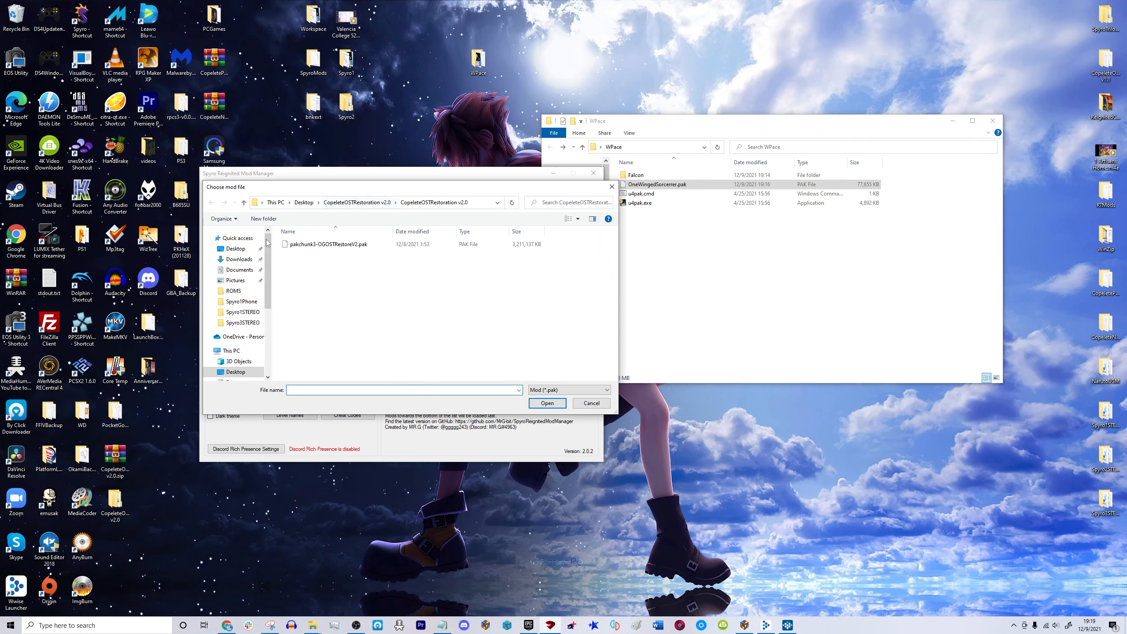
click(242, 250)
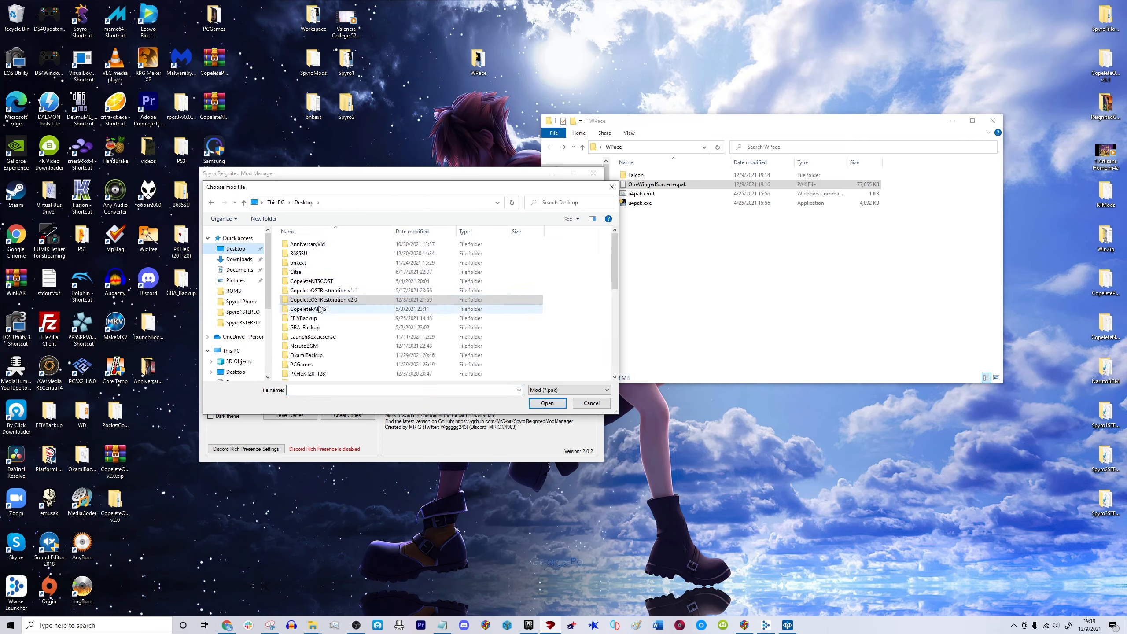
scroll(320, 309, down, 10)
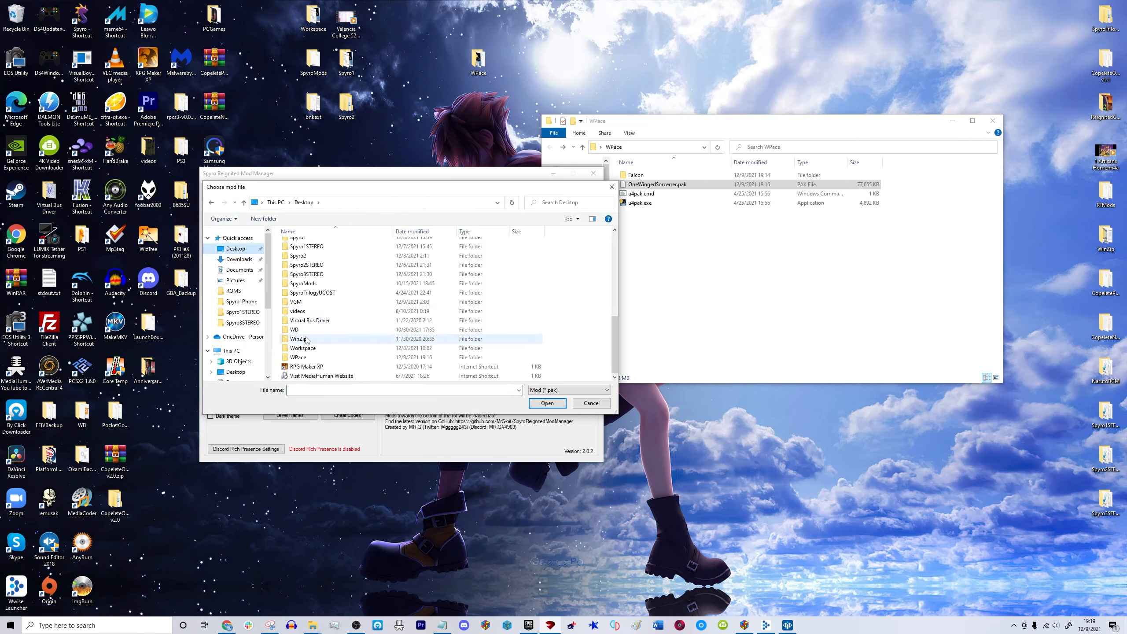
double_click(306, 358)
click(319, 254)
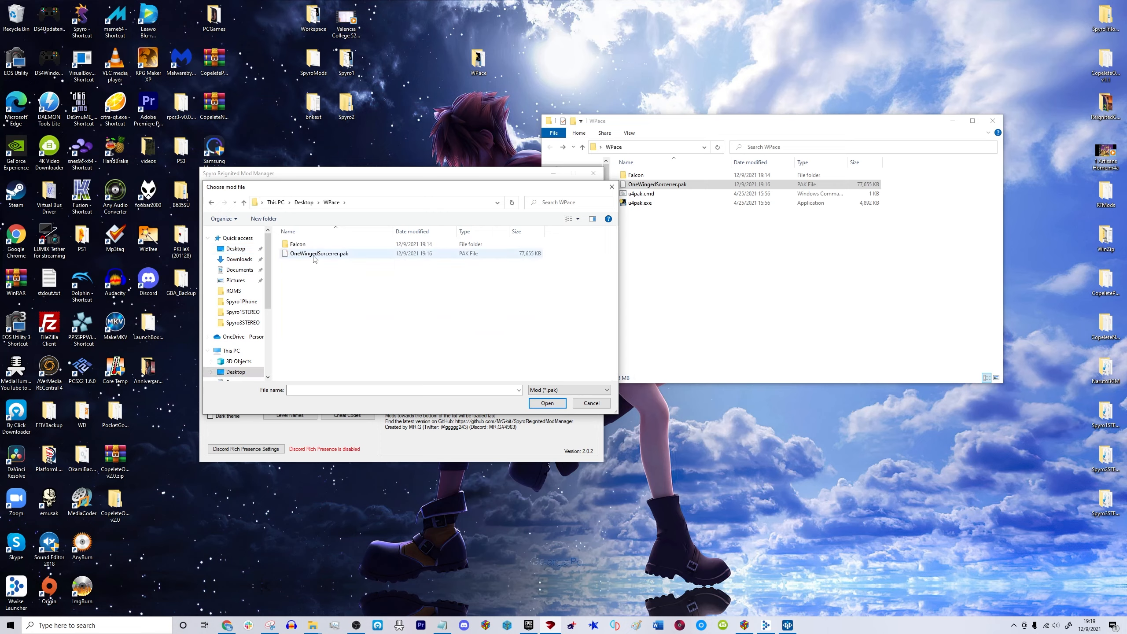
click(547, 403)
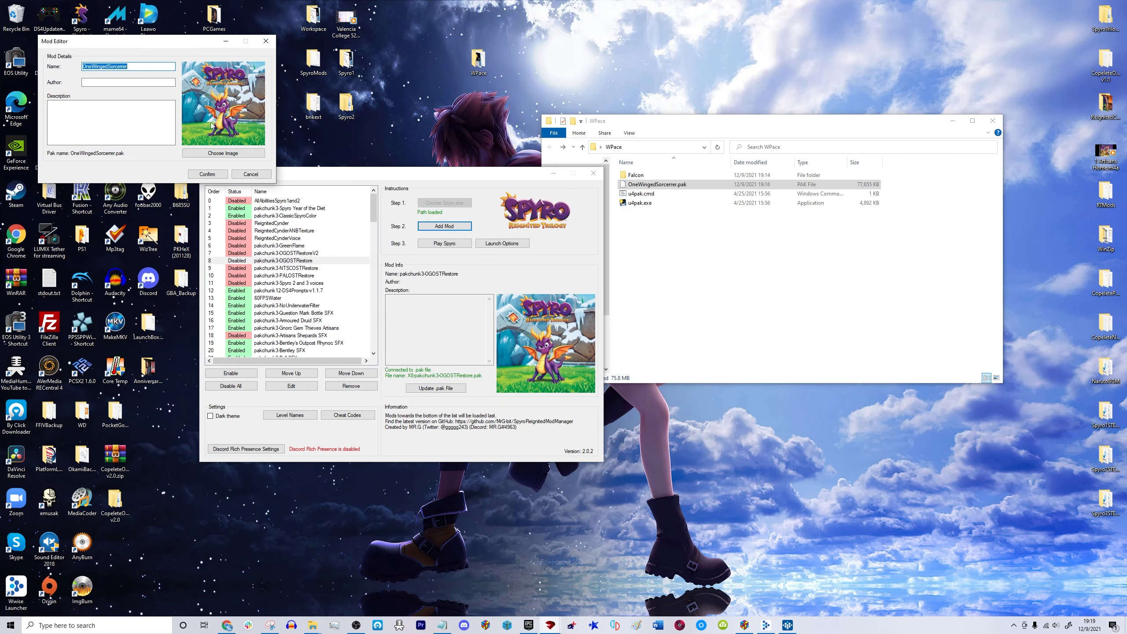
click(208, 174)
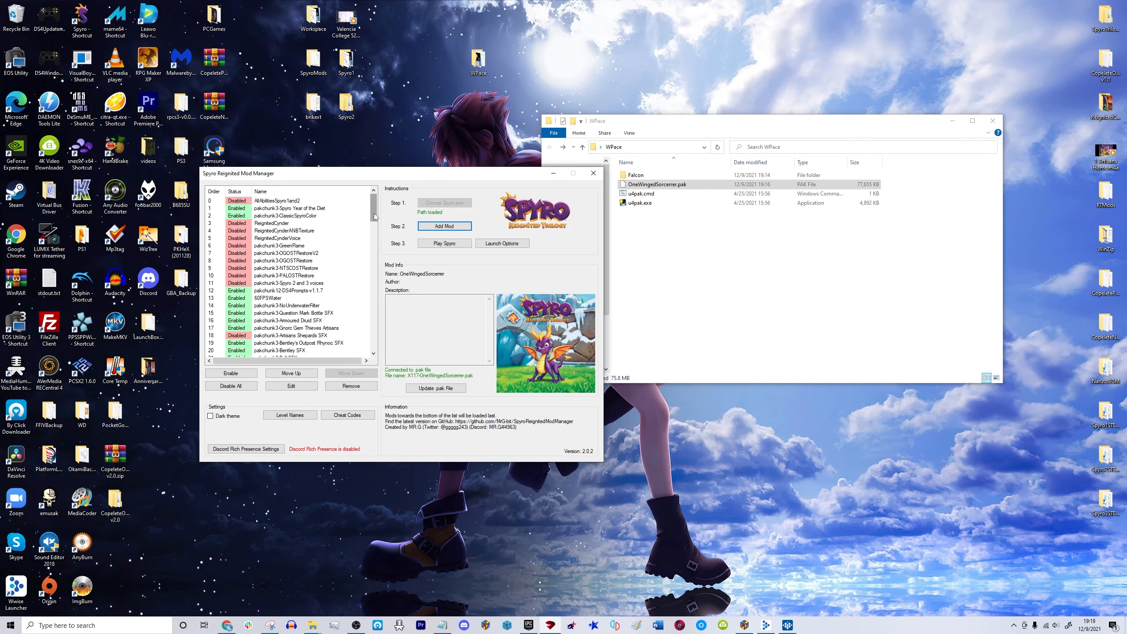
Move the OneWingedSorcerer mod up the load order to position 7, directly above pakchunk3-OGOSTRestoreV2.
drag(375, 222, 375, 344)
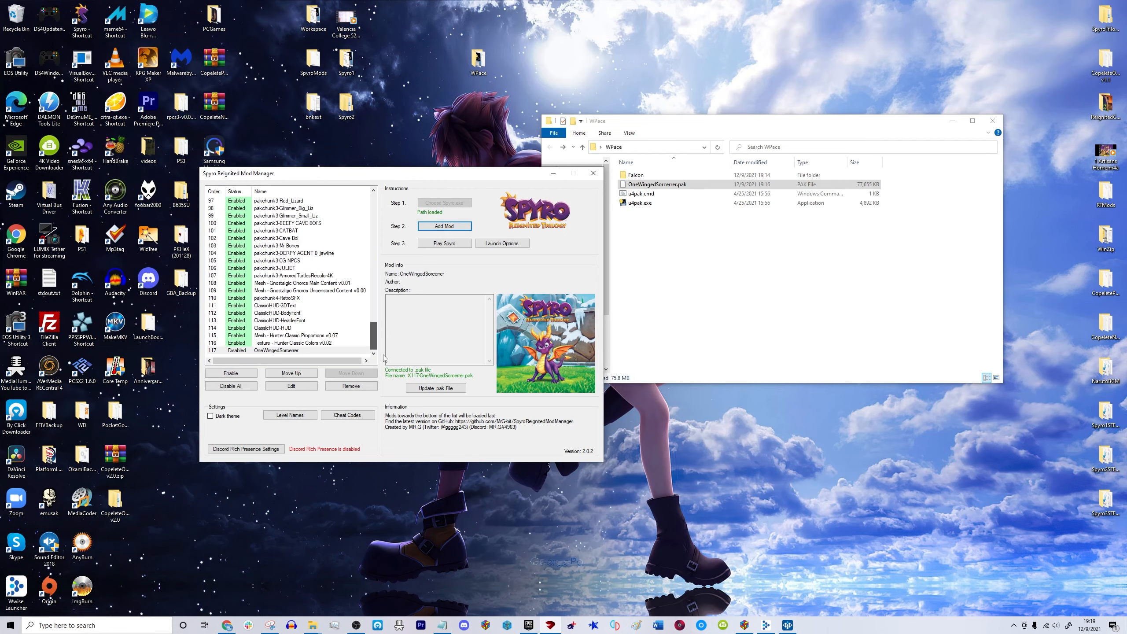
click(270, 351)
click(291, 373)
click(291, 373)
click(290, 374)
click(289, 375)
click(289, 374)
click(290, 375)
click(290, 374)
click(290, 374)
click(290, 374)
click(289, 374)
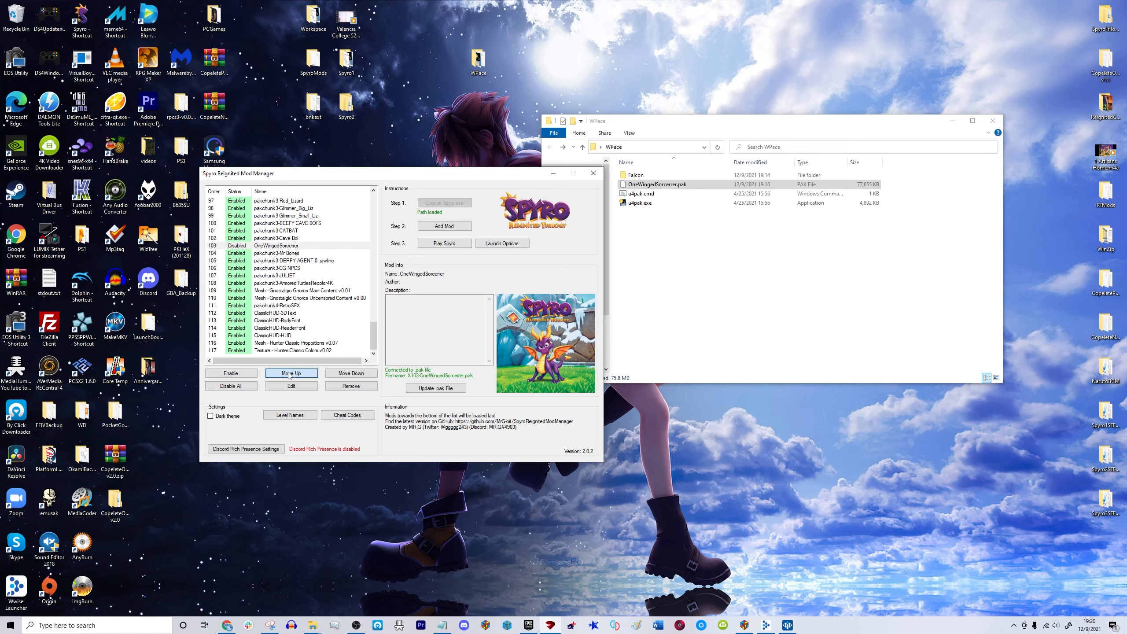
click(289, 375)
click(290, 374)
click(290, 375)
click(290, 375)
click(290, 374)
click(290, 374)
click(290, 374)
click(289, 374)
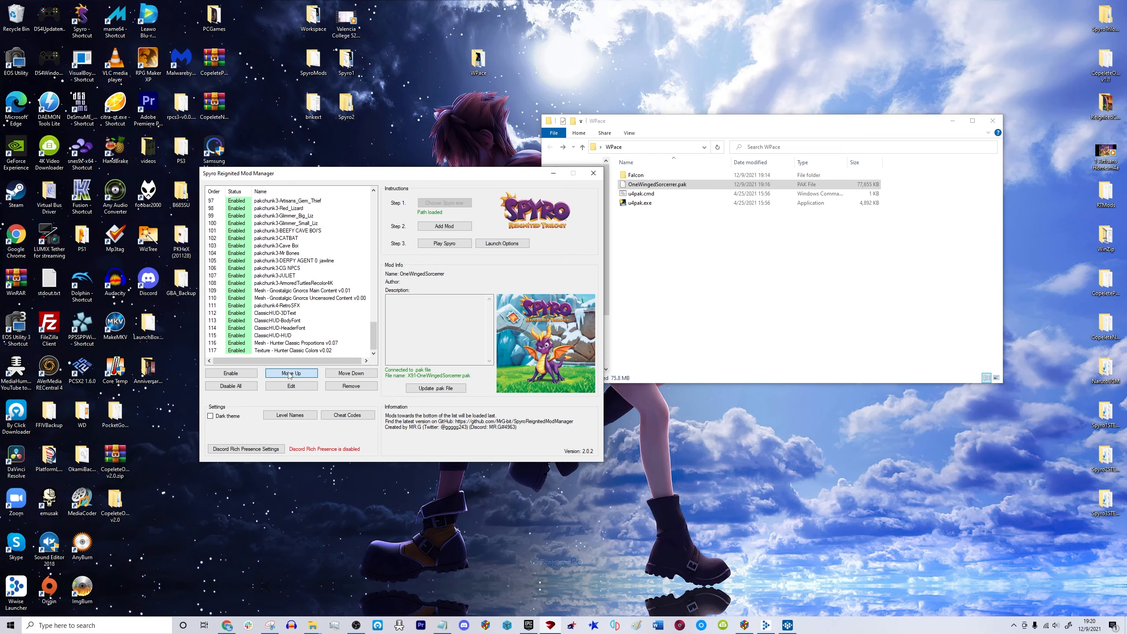
click(290, 374)
click(289, 374)
click(290, 374)
click(290, 374)
click(289, 374)
click(290, 375)
click(290, 374)
click(289, 375)
click(290, 375)
click(289, 374)
click(290, 375)
click(290, 374)
click(290, 375)
click(290, 374)
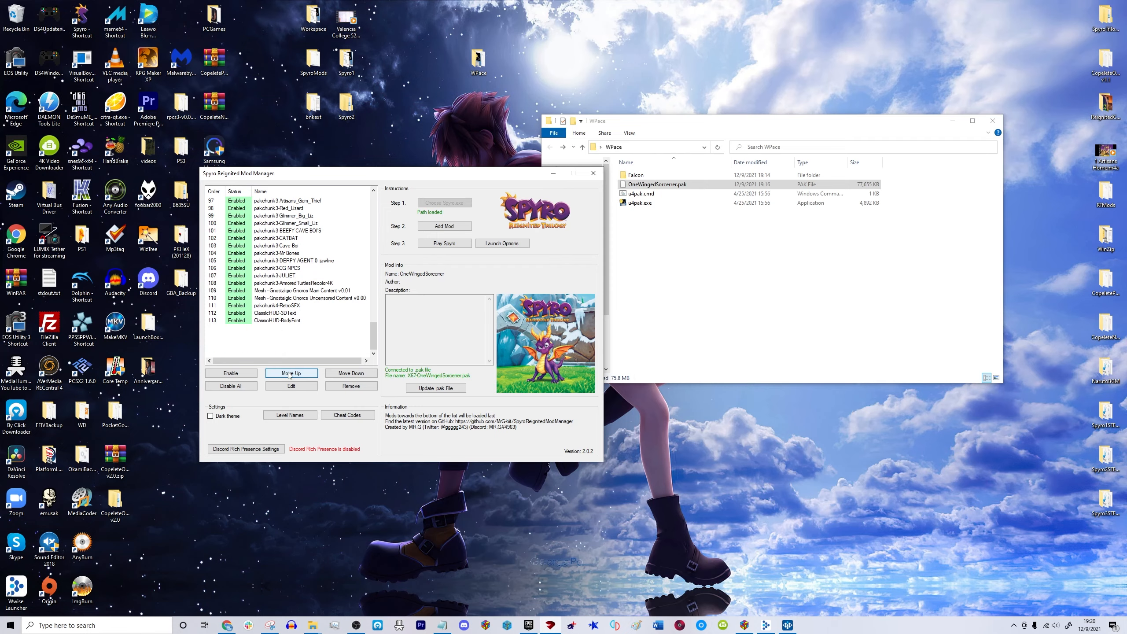
click(289, 375)
click(290, 374)
click(289, 375)
click(289, 374)
click(290, 374)
click(290, 375)
click(290, 375)
click(290, 375)
click(290, 374)
click(290, 374)
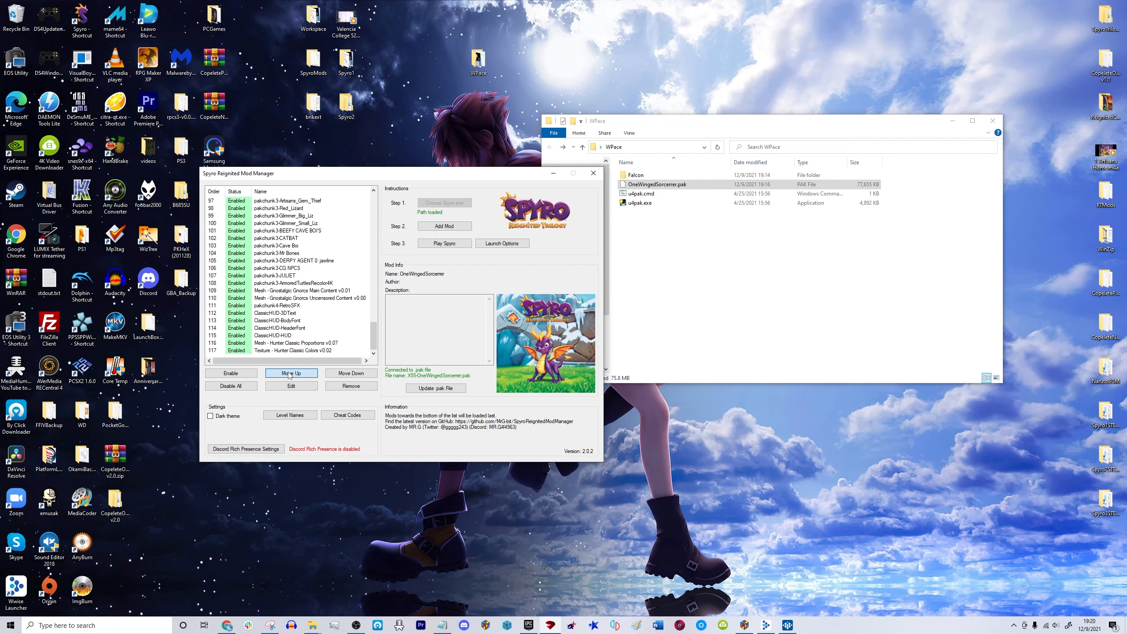
click(290, 374)
click(290, 374)
click(290, 374)
click(289, 374)
click(289, 375)
click(289, 374)
click(289, 375)
click(290, 374)
click(290, 374)
click(289, 375)
click(290, 374)
click(289, 374)
click(290, 374)
click(290, 374)
click(290, 375)
click(290, 374)
click(289, 375)
click(290, 374)
click(289, 375)
click(290, 374)
click(290, 374)
click(290, 375)
click(290, 374)
click(290, 375)
click(290, 375)
click(290, 375)
click(290, 374)
scroll(284, 276, up, 20)
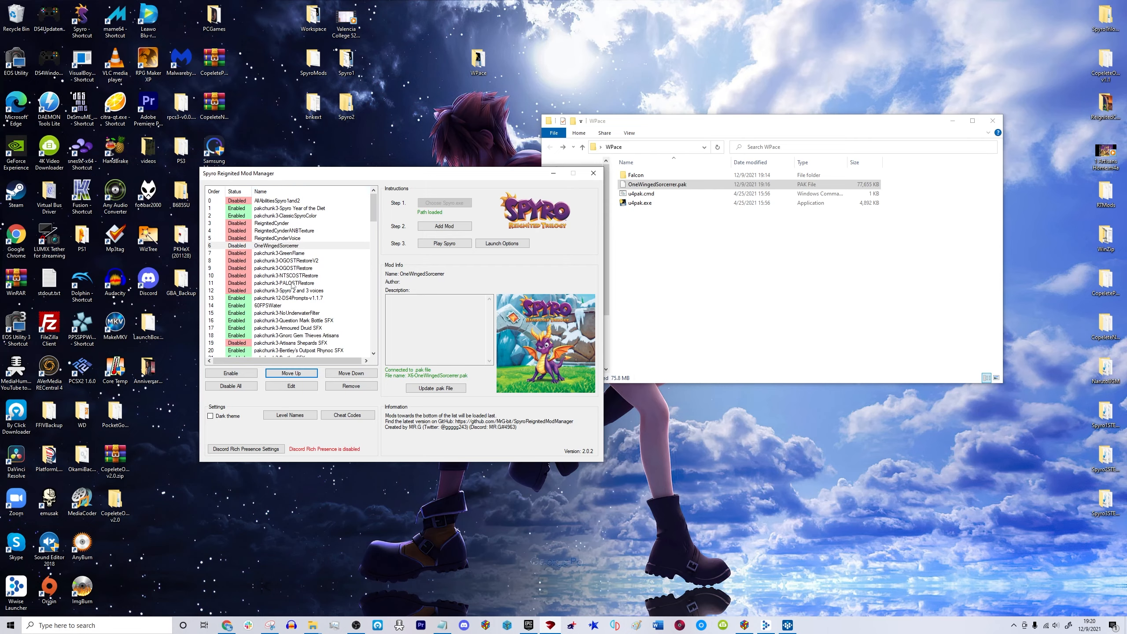
click(341, 373)
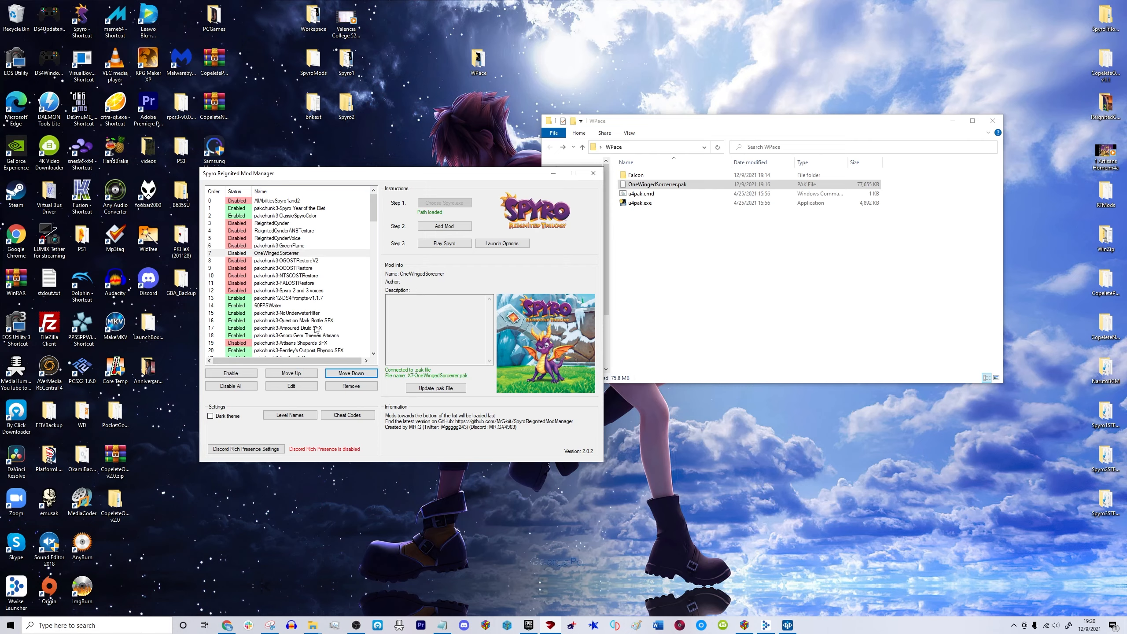
Enable the OneWingedSorcerer mod and launch Spyro Reignited Trilogy from the mod manager.
click(231, 373)
click(434, 247)
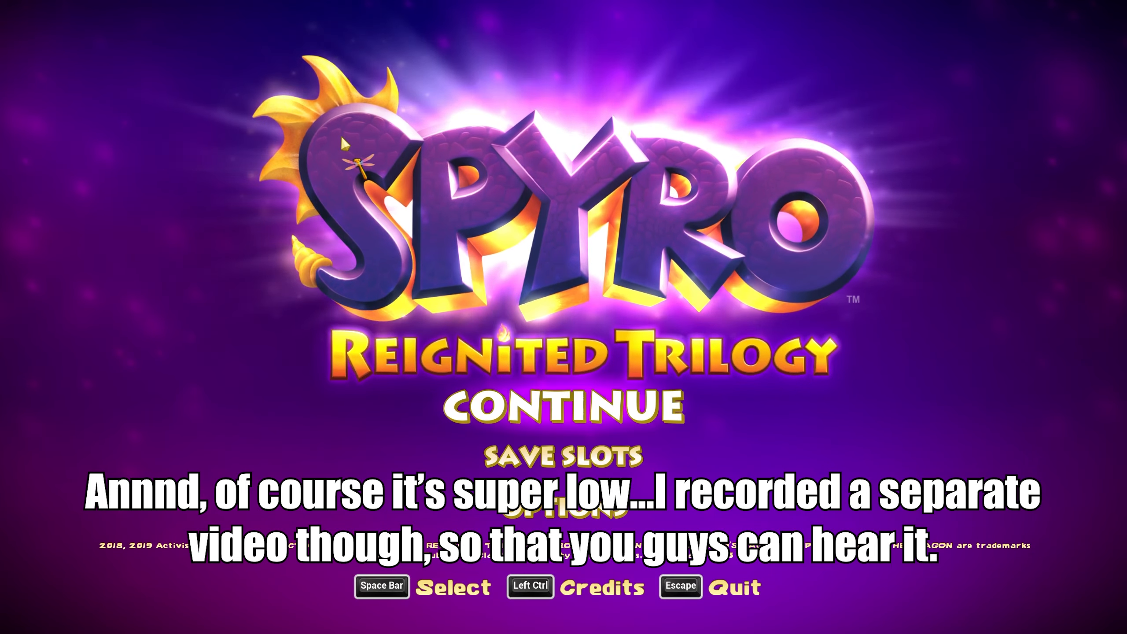
key(Down)
key(Up)
key(space)
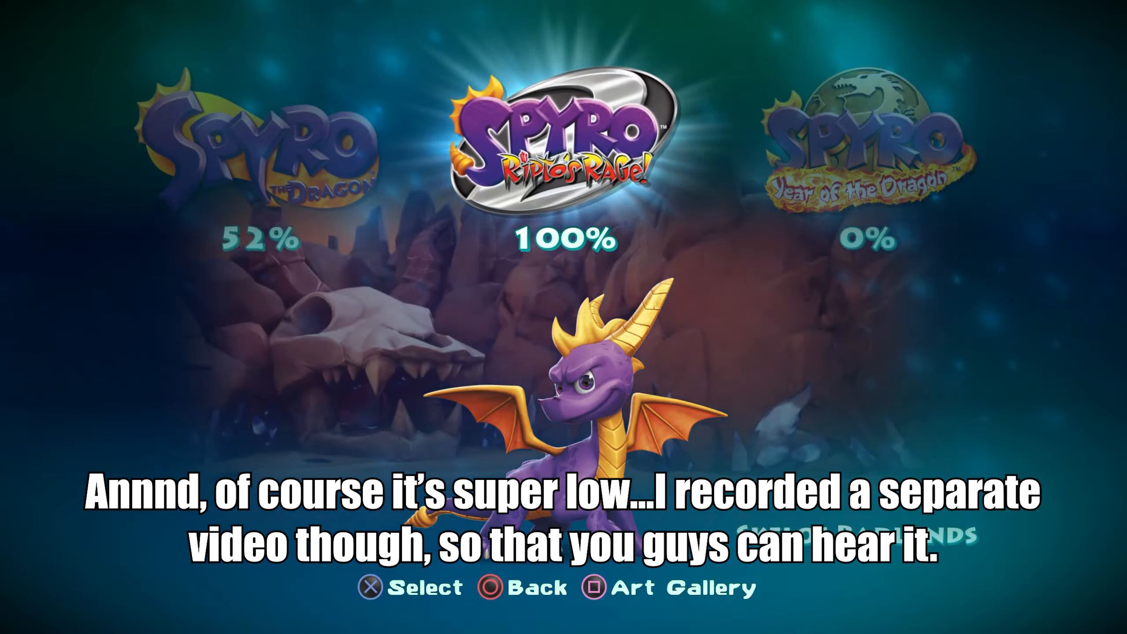
key(Right)
key(Escape)
Load save slot 1 and start Spyro: Year of the Dragon to test the replaced music in the Sorceress fight.
key(Down)
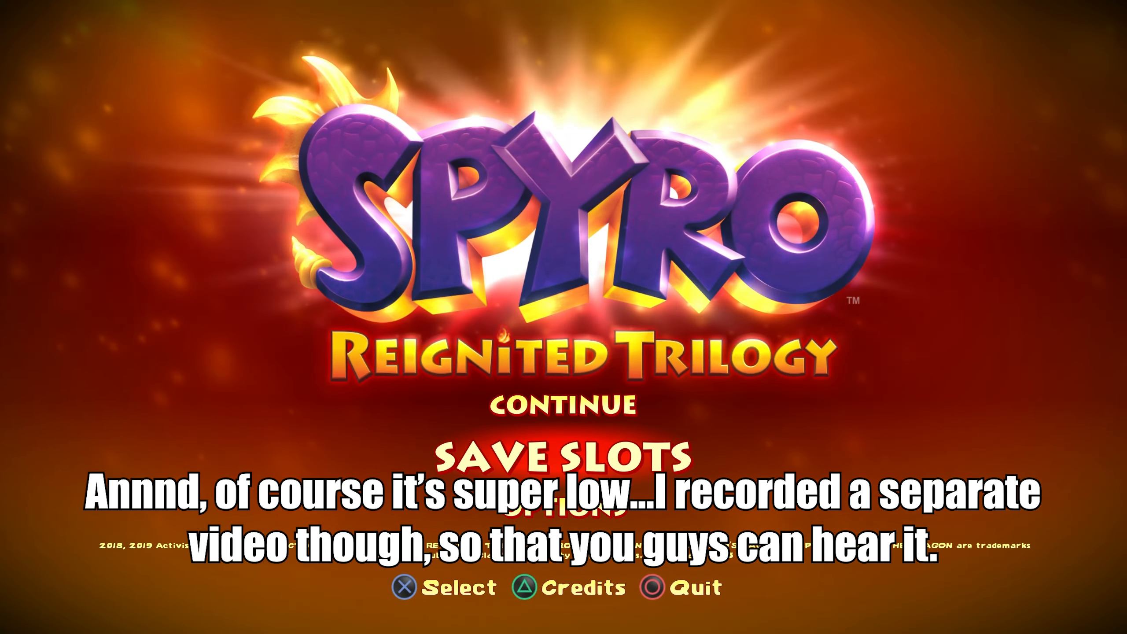
key(space)
key(Left)
key(Left)
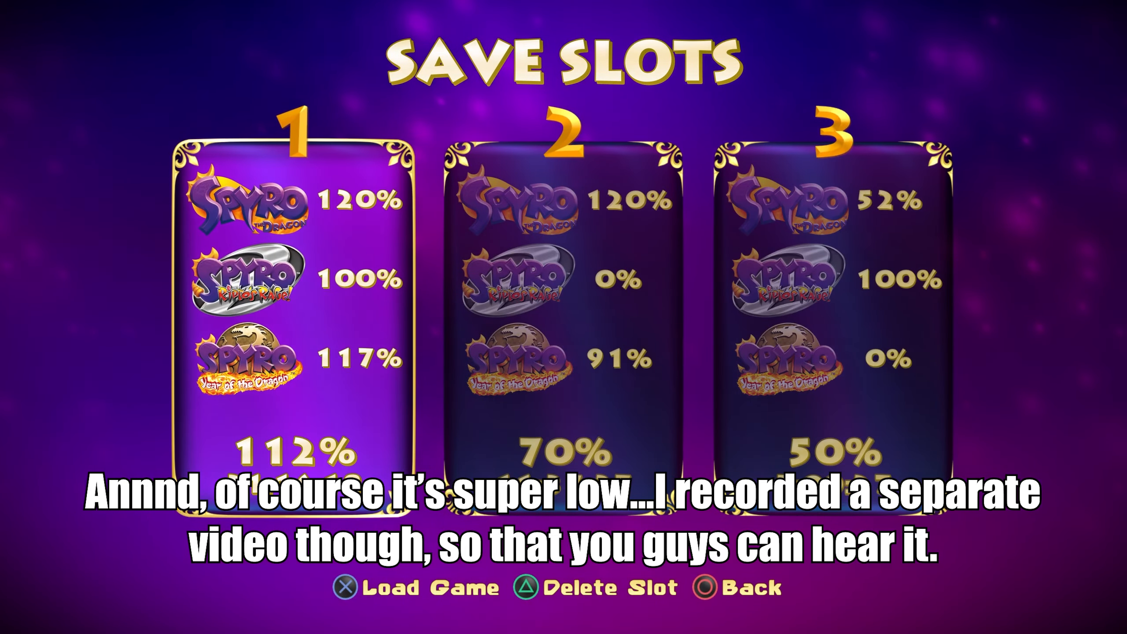
key(space)
key(Right)
key(Right)
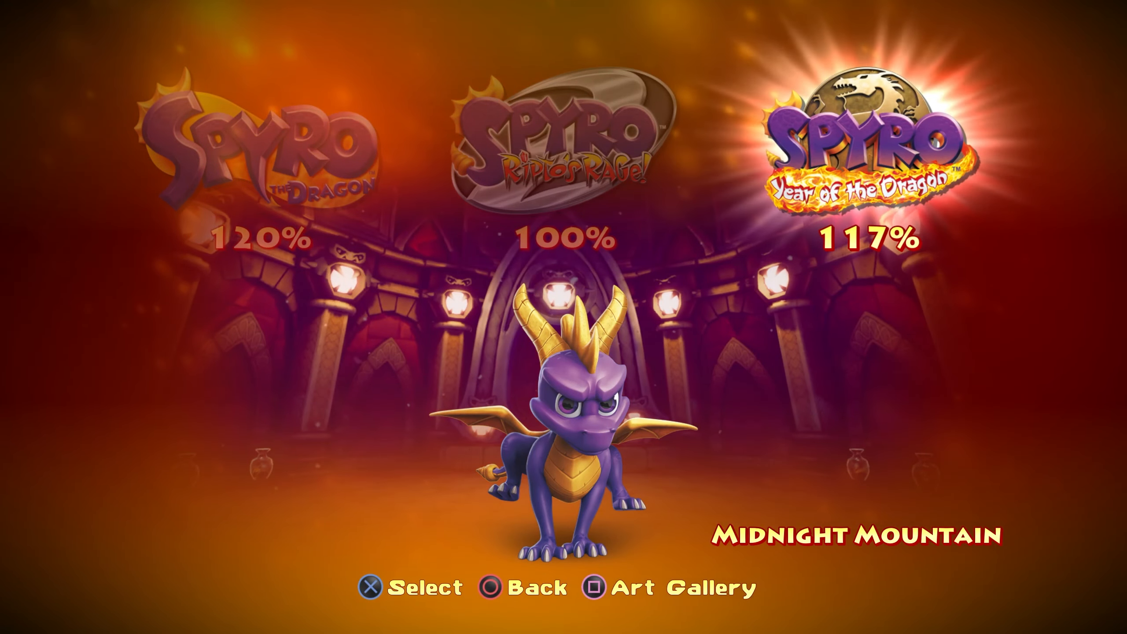
key(space)
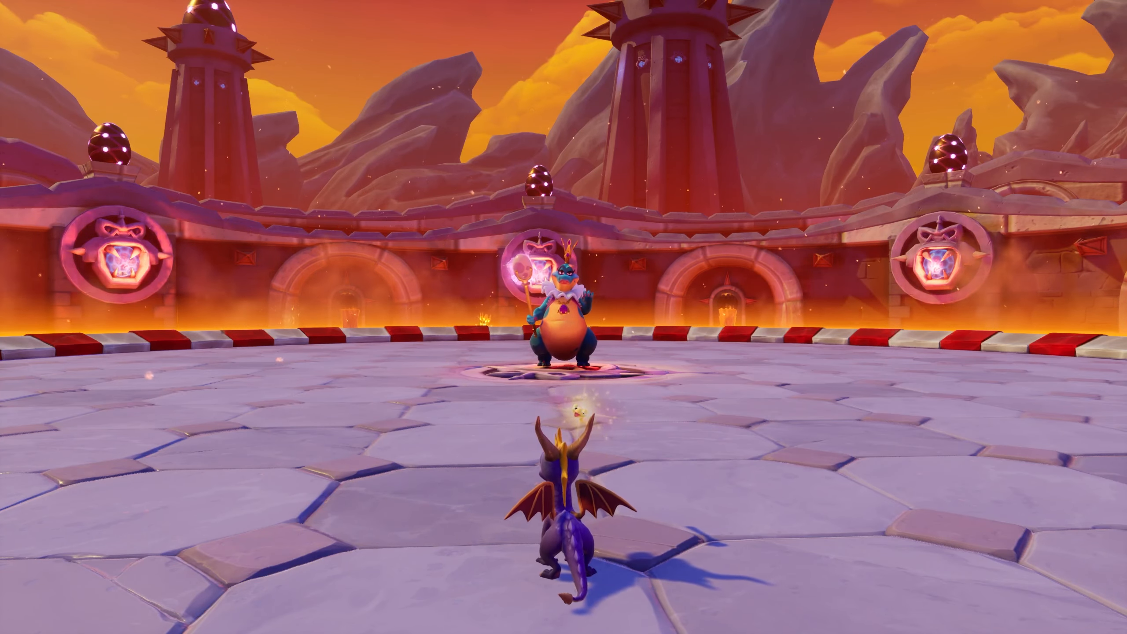
key(a)
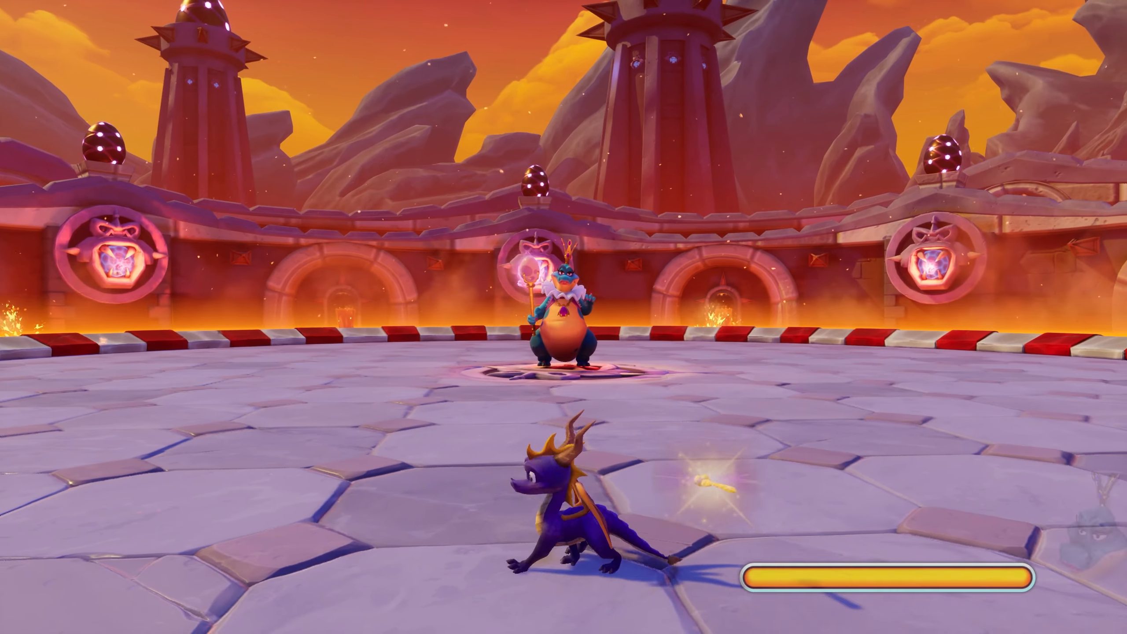